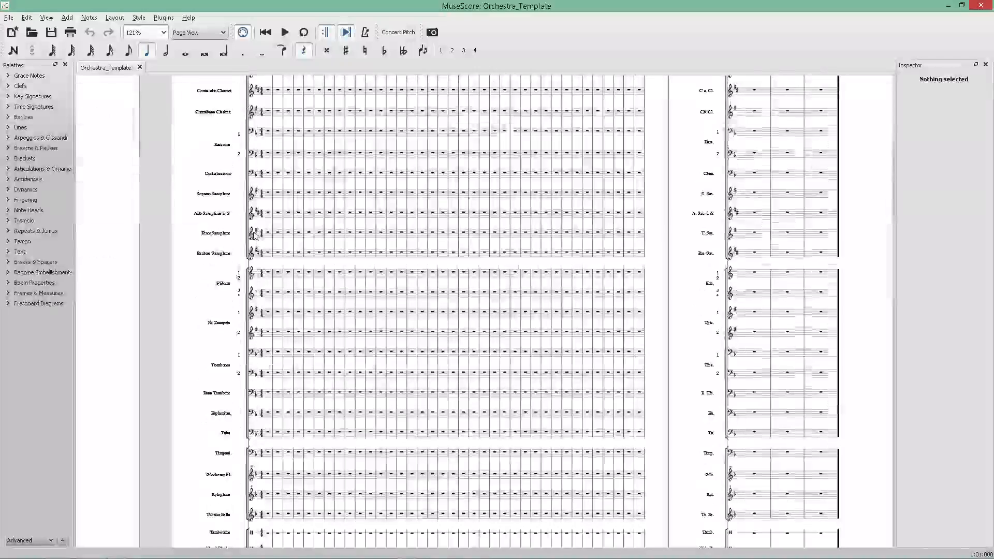
# Browse through the orchestra template's instrument staves at different zoom levels.
pyautogui.scroll(10, 268, 253)
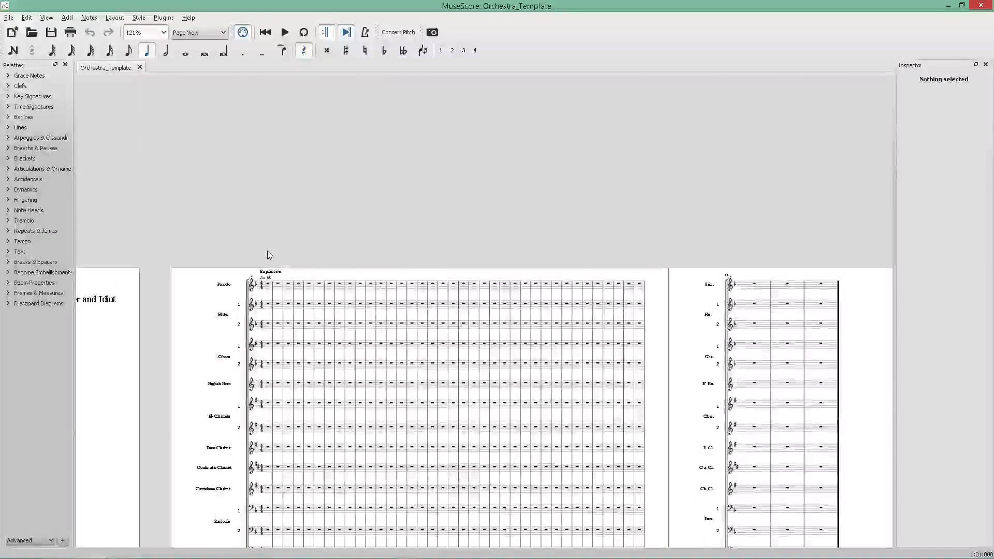
pyautogui.keyDown('ctrl'); pyautogui.scroll(6, 220, 307); pyautogui.keyUp('ctrl')
pyautogui.keyDown('ctrl'); pyautogui.scroll(12, 259, 305); pyautogui.keyUp('ctrl')
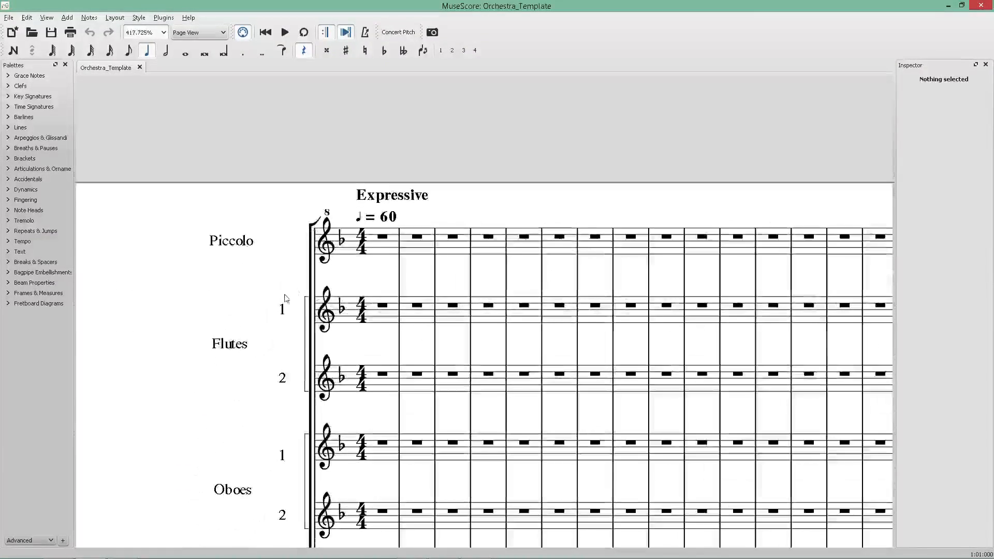
pyautogui.keyDown('ctrl'); pyautogui.scroll(-5, 336, 275); pyautogui.keyUp('ctrl')
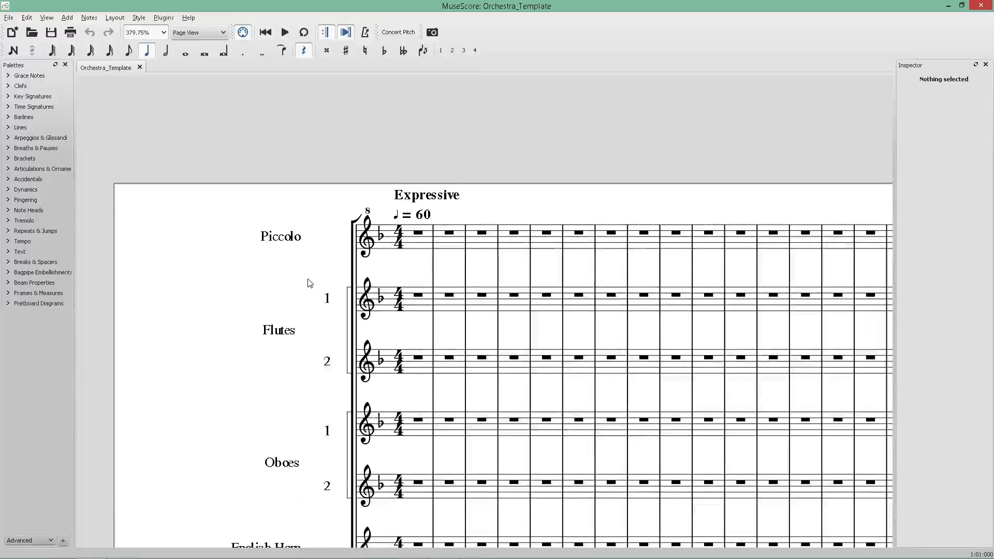
pyautogui.hscroll(3, 307, 280)
pyautogui.keyDown('ctrl'); pyautogui.scroll(1, 187, 235); pyautogui.keyUp('ctrl')
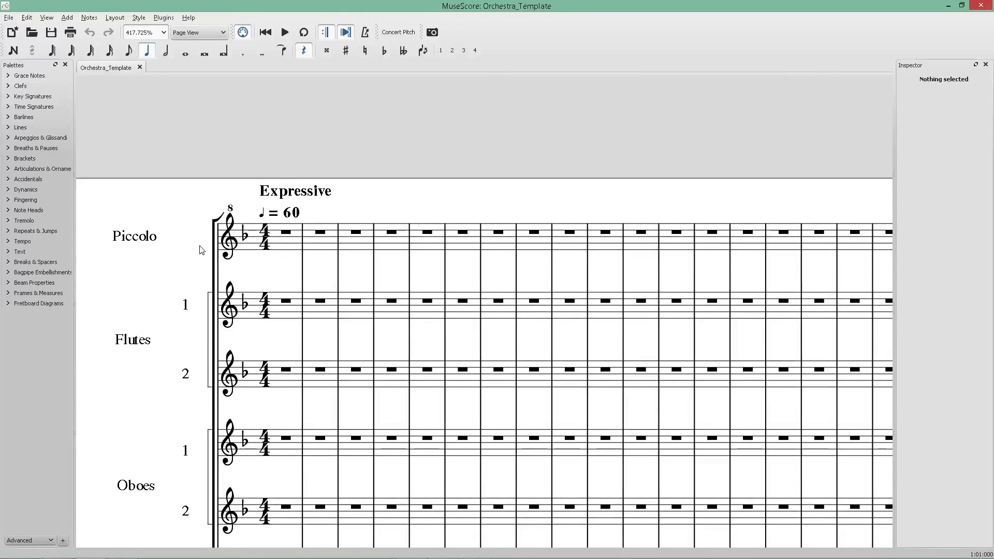
pyautogui.keyDown('ctrl'); pyautogui.scroll(-6, 264, 215); pyautogui.keyUp('ctrl')
pyautogui.scroll(-10, 265, 224)
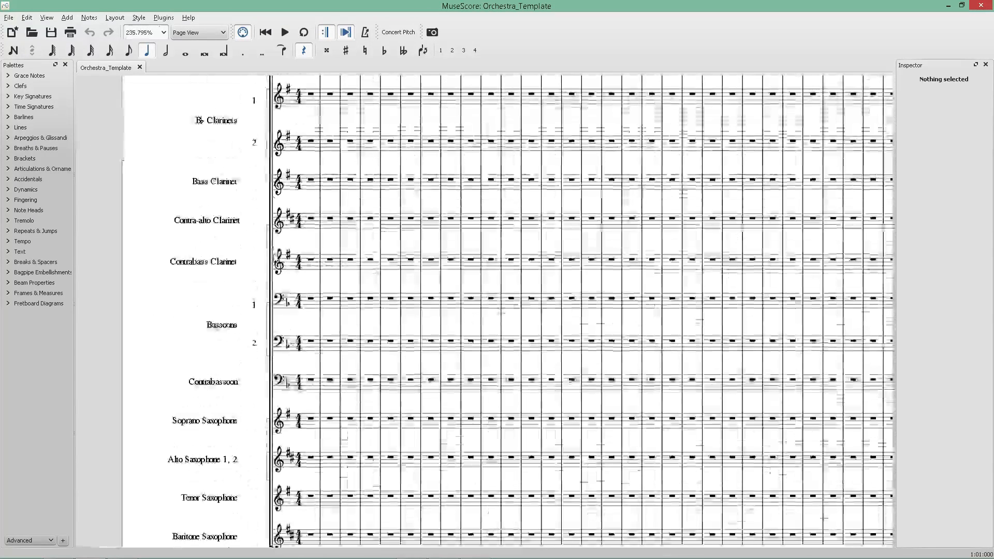
pyautogui.scroll(-15, 272, 218)
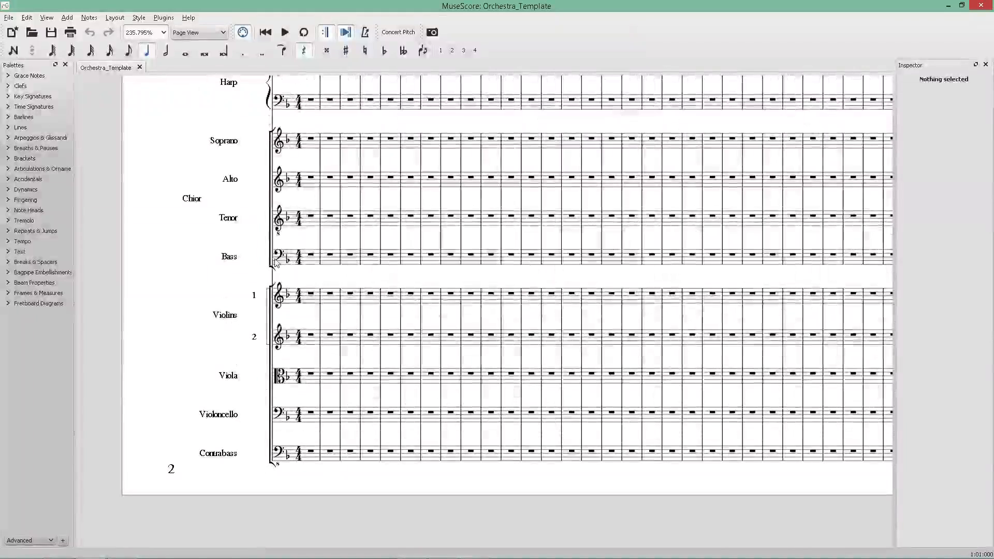
pyautogui.scroll(6, 276, 260)
pyautogui.scroll(12, 276, 261)
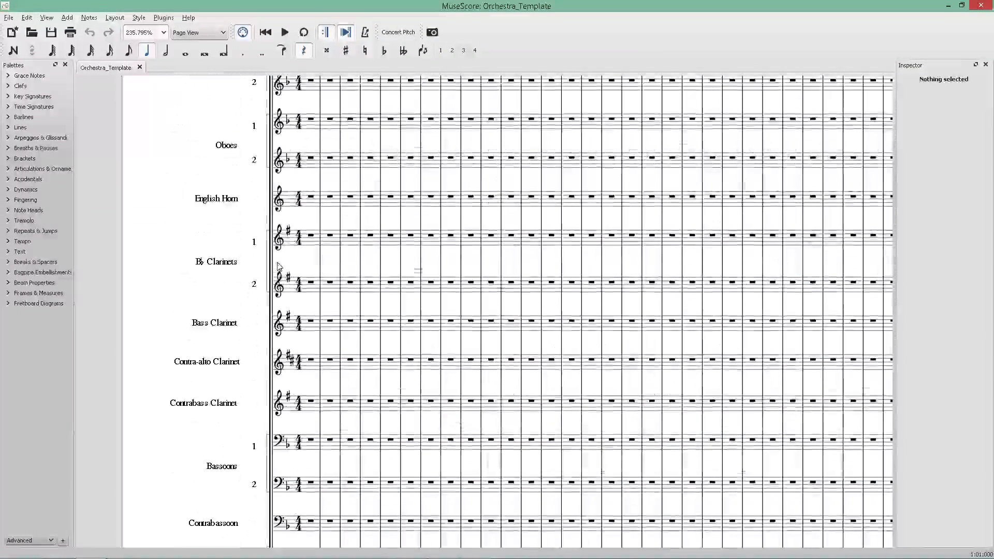
pyautogui.scroll(-3, 278, 264)
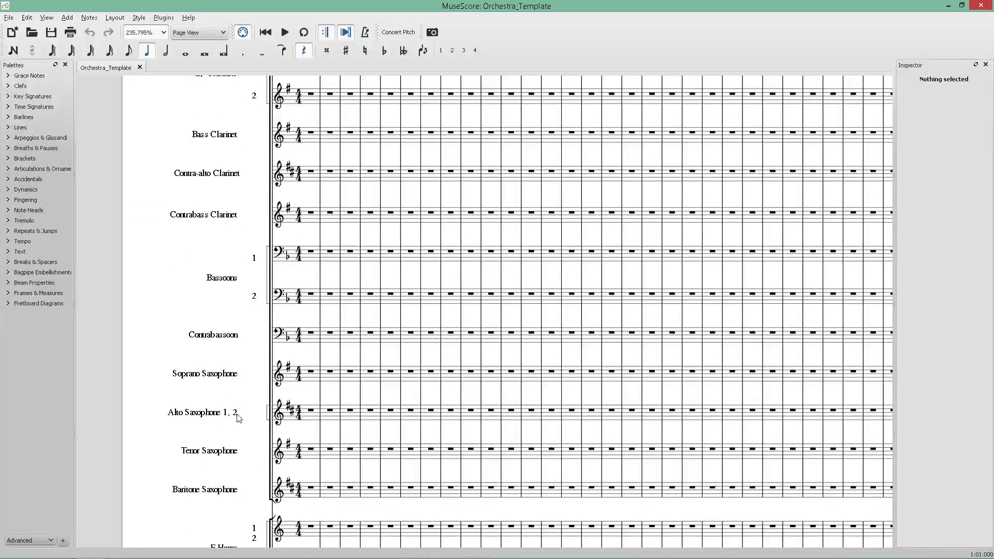
pyautogui.moveTo(214, 415); pyautogui.dragTo(213, 392)
pyautogui.hotkey('ctrl', 'z')
pyautogui.click(129, 427)
# Select several woodwind instrument names, from the clarinets to the English Horn, to inspect them.
pyautogui.scroll(5, 197, 406)
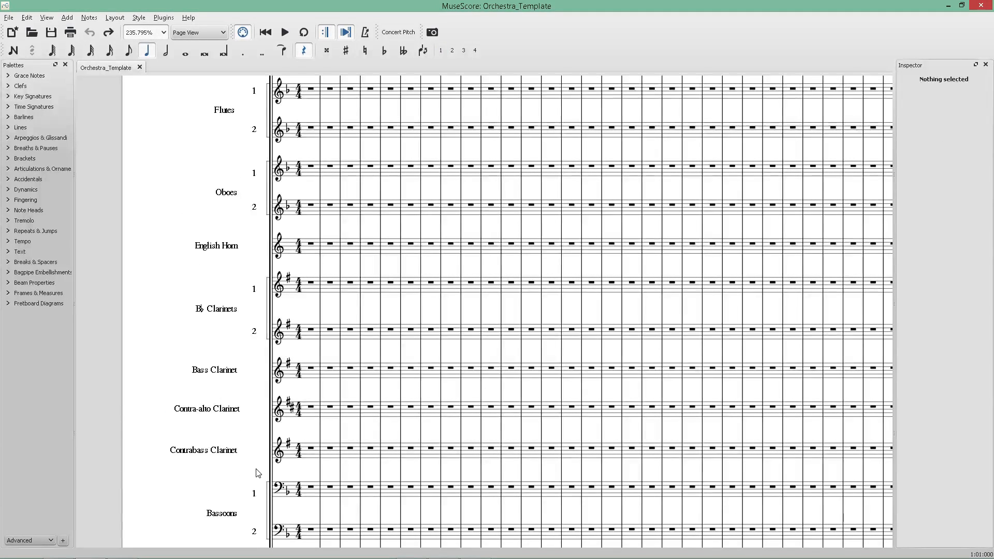
pyautogui.click(255, 473)
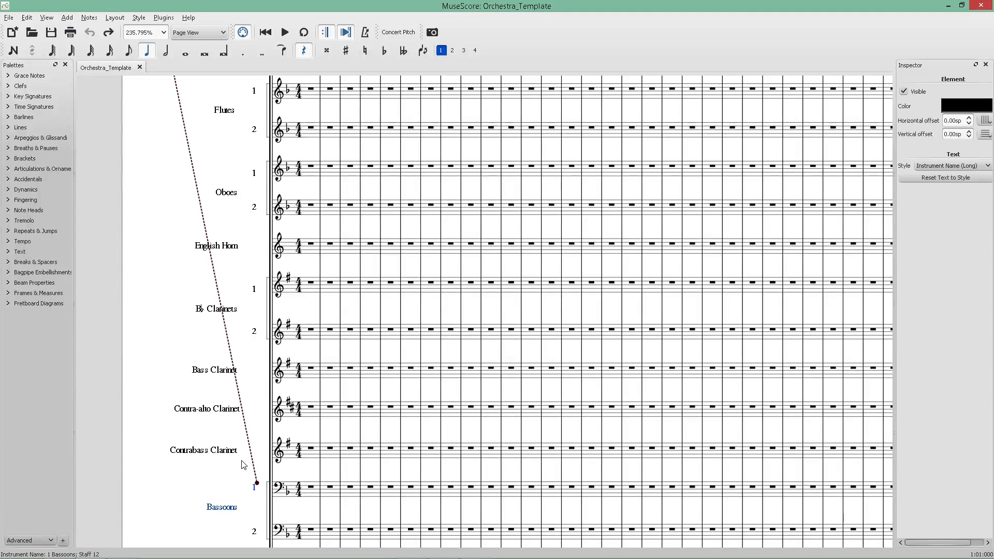
pyautogui.click(202, 455)
pyautogui.keyDown('ctrl'); pyautogui.click(209, 412); pyautogui.keyUp('ctrl')
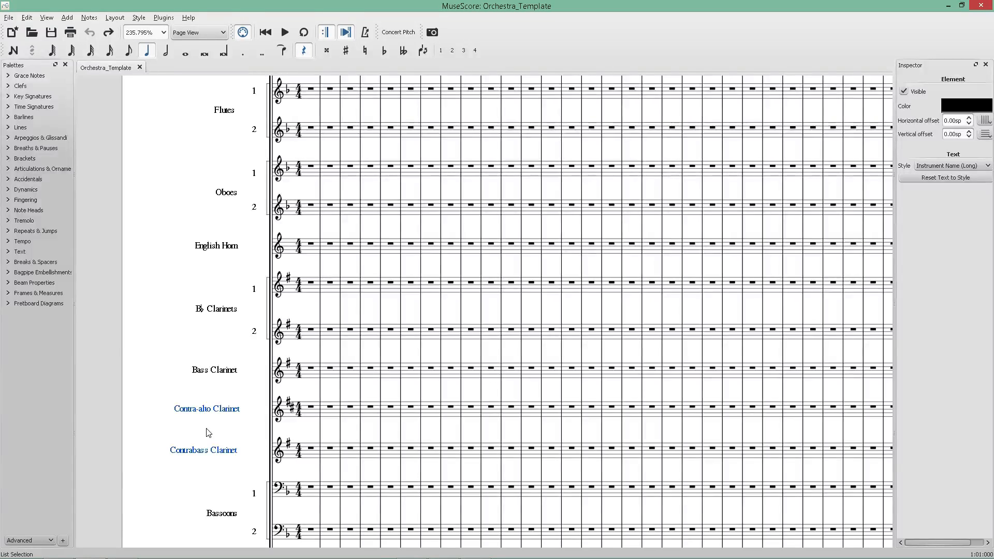
pyautogui.click(126, 424)
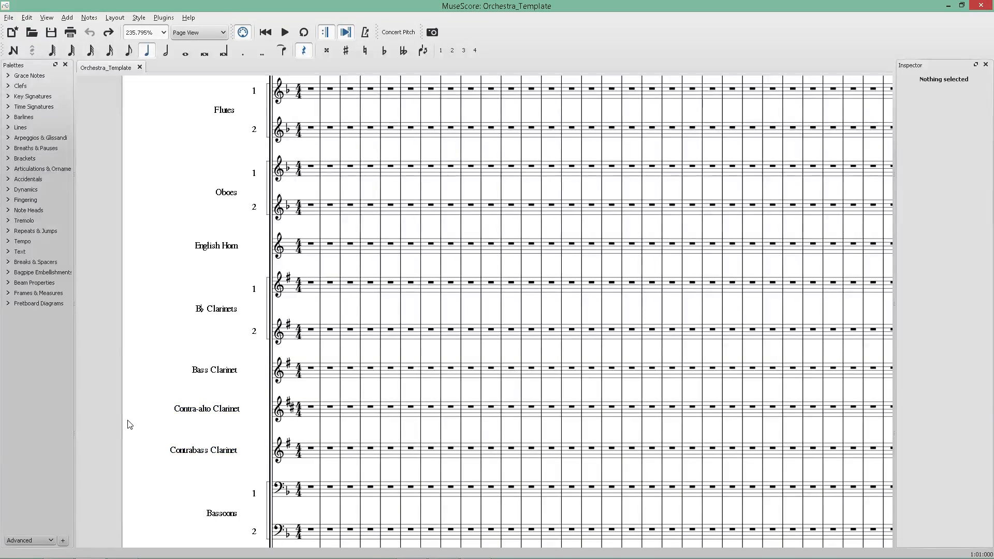
pyautogui.scroll(3, 166, 377)
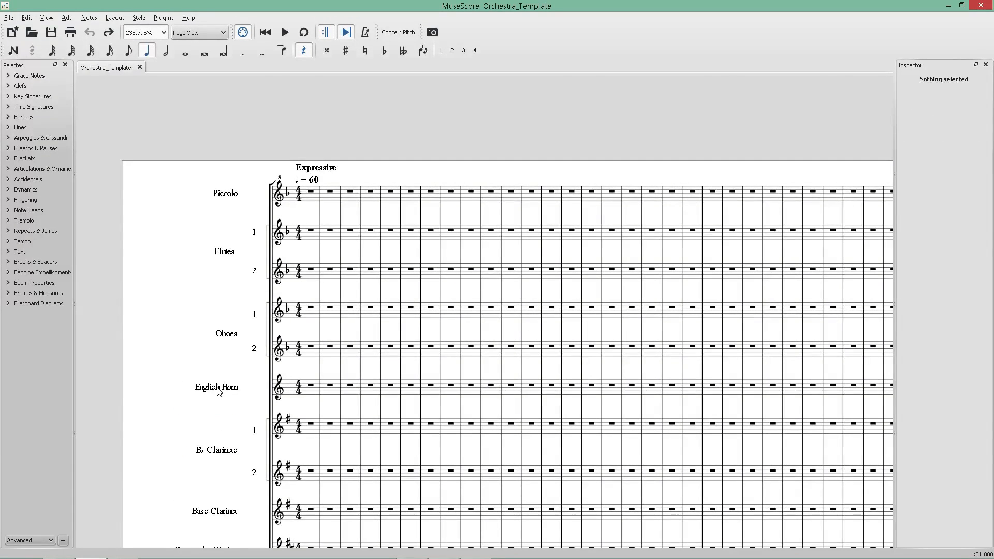
pyautogui.click(219, 392)
pyautogui.click(148, 366)
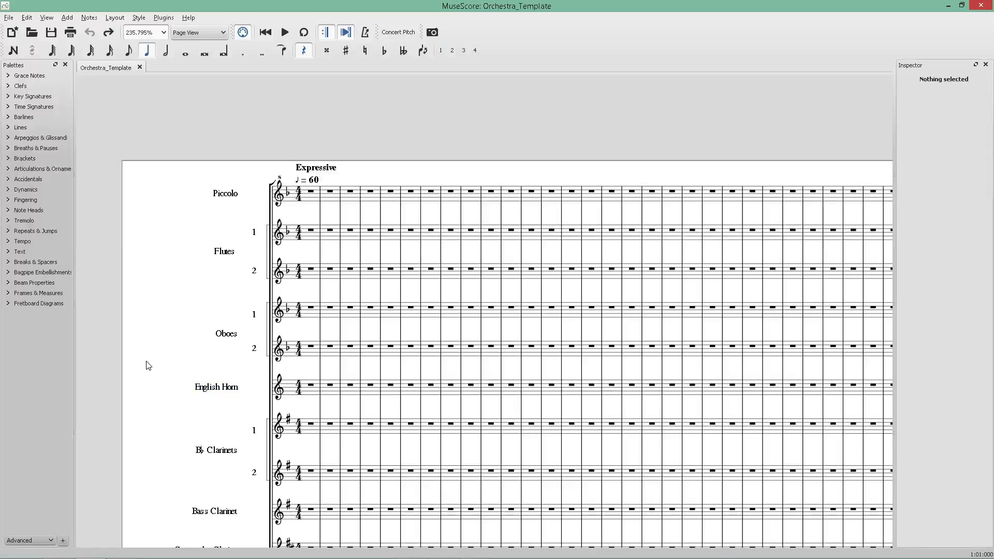
pyautogui.click(251, 352)
pyautogui.click(229, 336)
# Select the percussion instrument names from Tambourine down to Bass Drum.
pyautogui.scroll(-12, 234, 342)
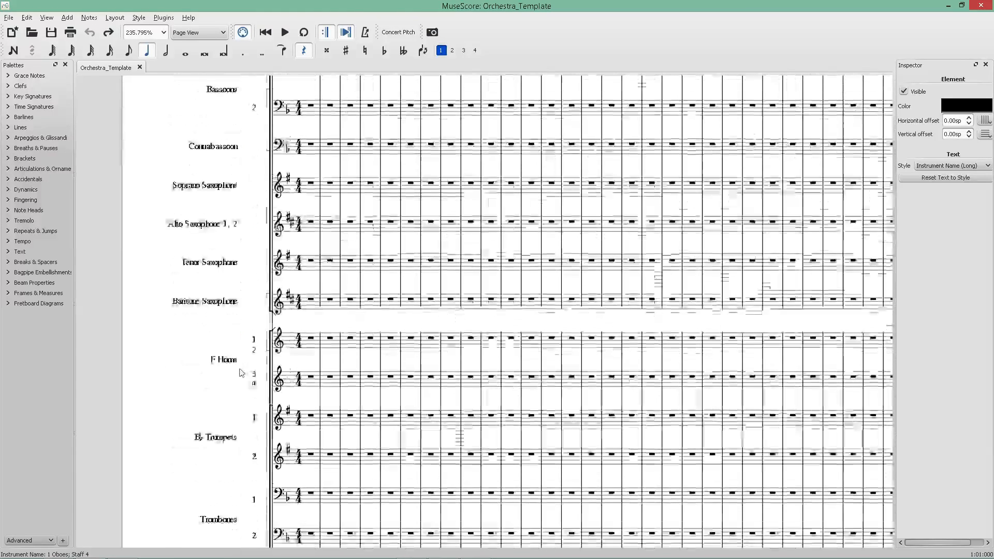
pyautogui.scroll(-10, 242, 375)
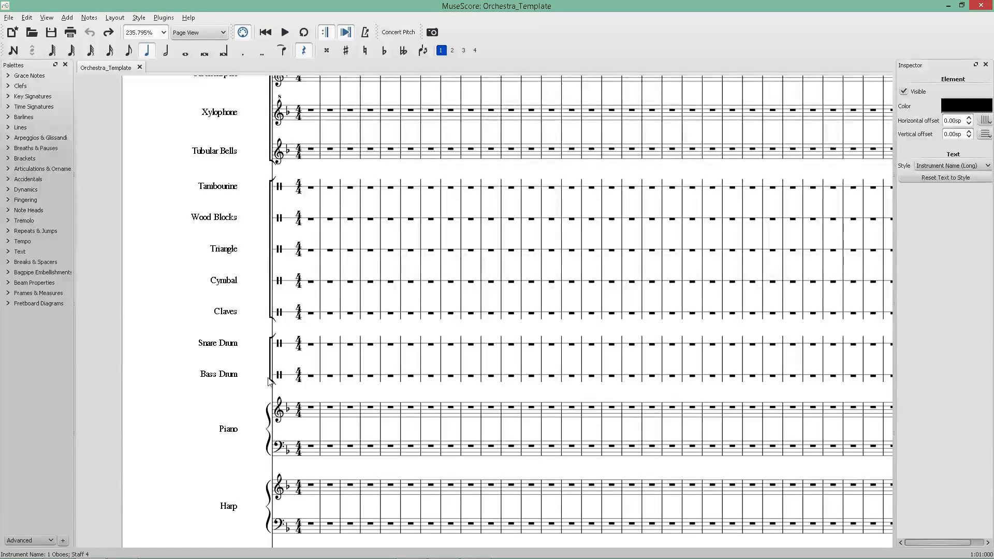
pyautogui.click(269, 379)
pyautogui.click(113, 333)
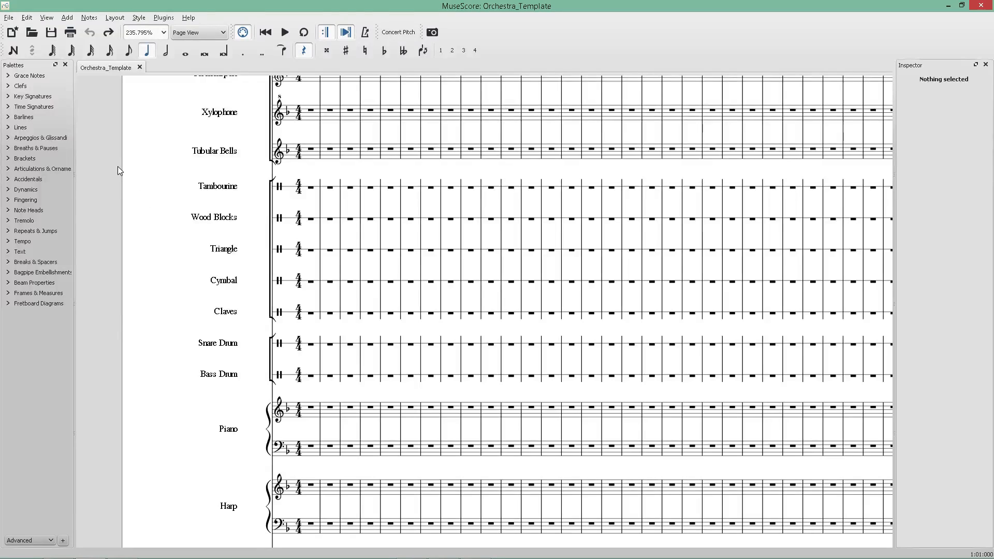
pyautogui.moveTo(117, 166); pyautogui.dragTo(265, 409)
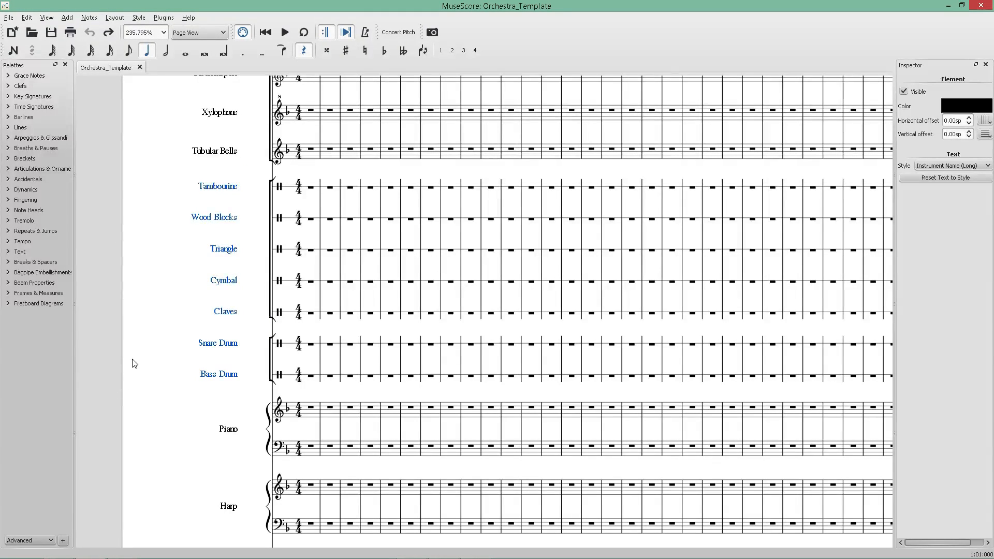
# Switch to the web browser and close the open score image preview.
pyautogui.hotkey('alt', 'Tab')
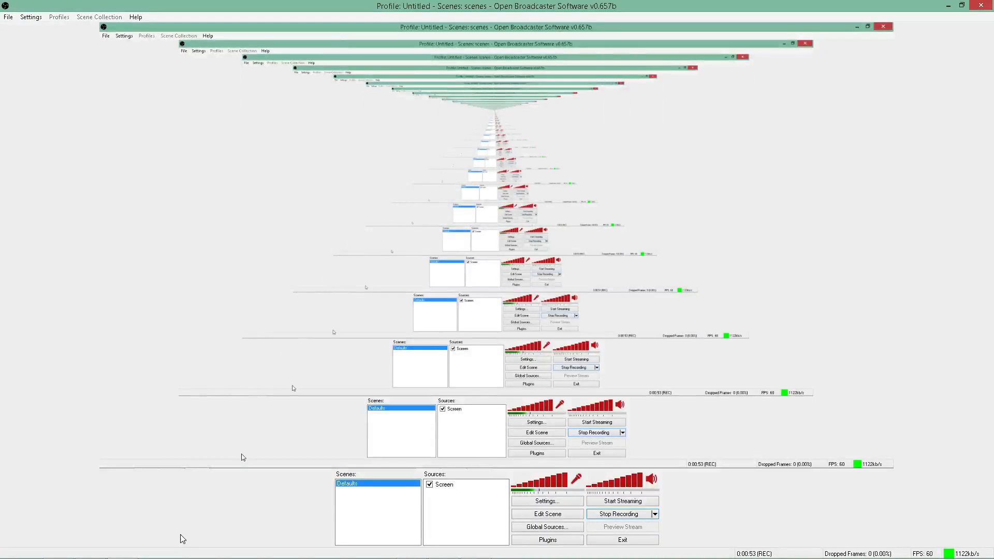
pyautogui.hotkey('alt', 'Tab')
pyautogui.click(58, 548)
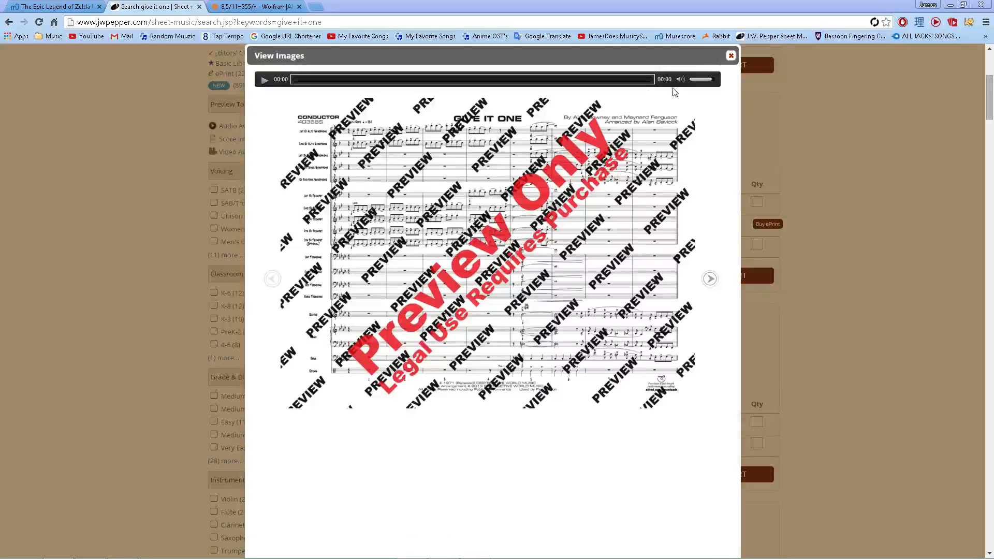
pyautogui.click(731, 55)
# Search the sheet music site for robert smith star wars epic.
pyautogui.scroll(5, 591, 135)
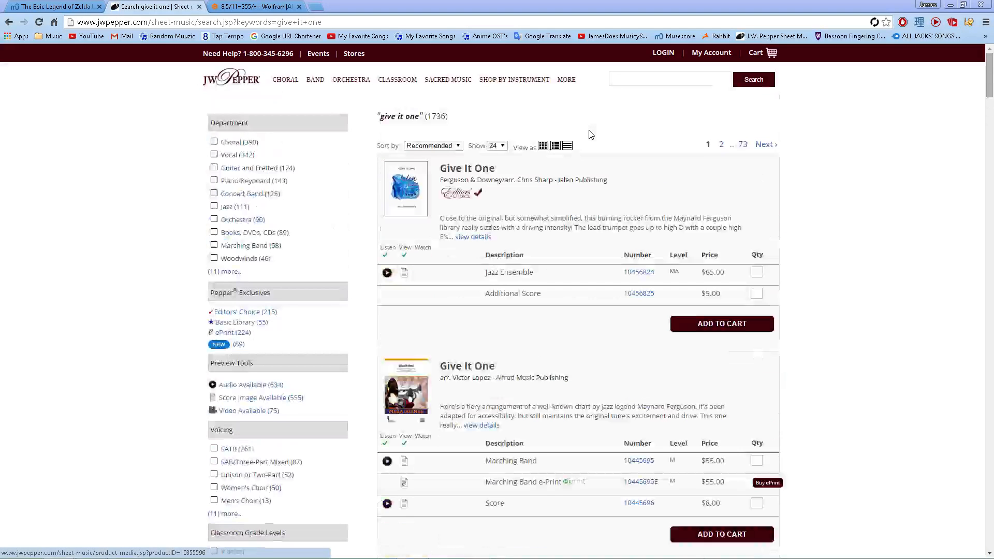
pyautogui.click(669, 80)
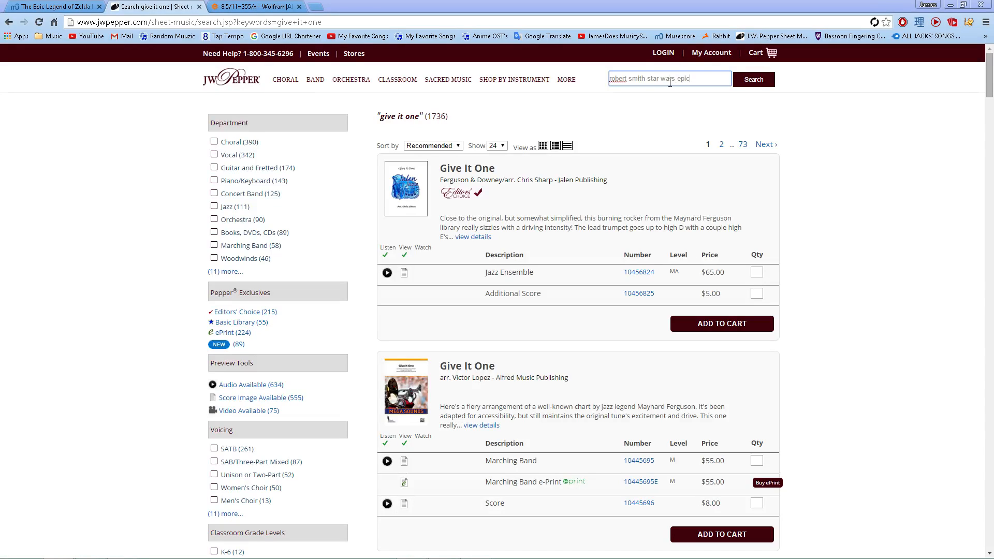
pyautogui.write('robert smith star wars epic')
pyautogui.press('Return')
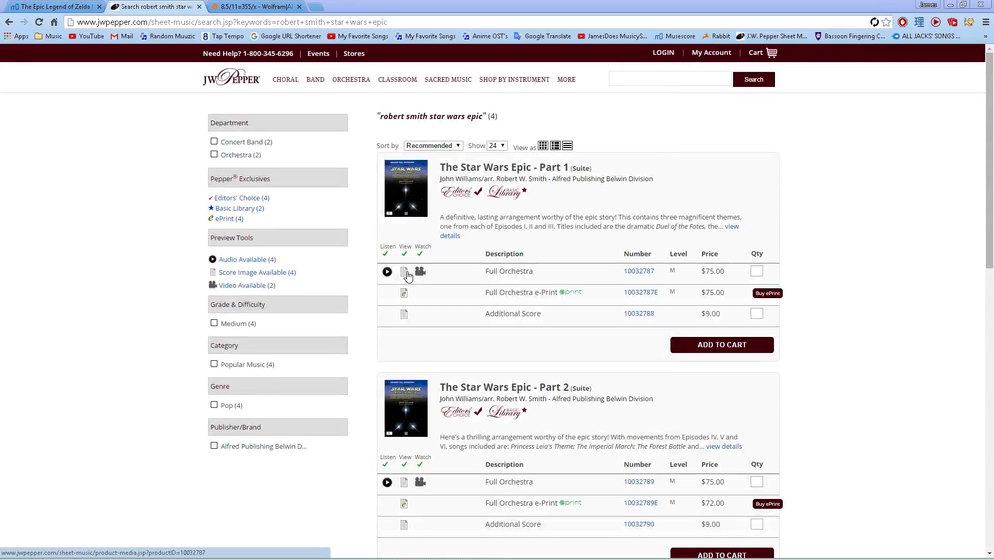
# Open the score preview of The Star Wars Epic - Part 1 and page through to the conductor score.
pyautogui.click(406, 273)
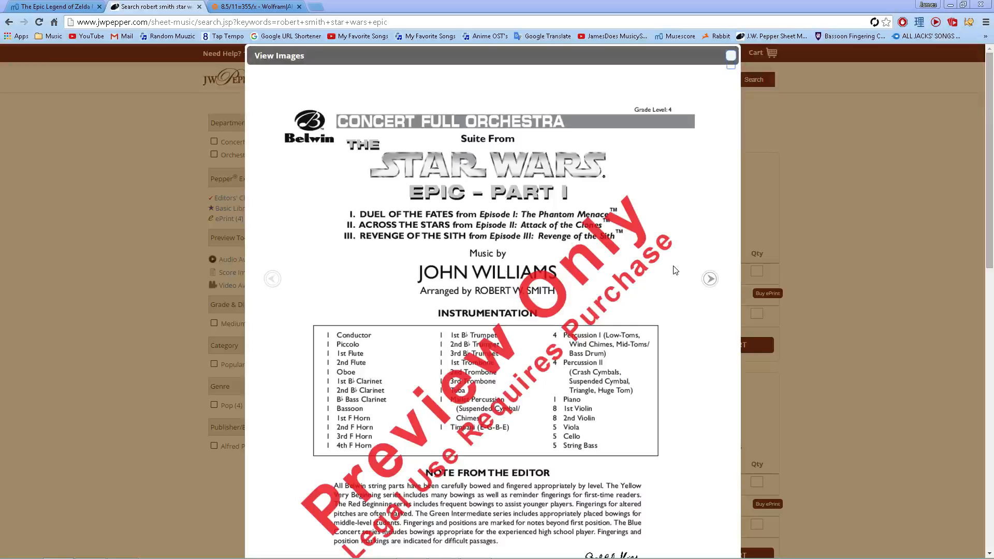
pyautogui.click(710, 278)
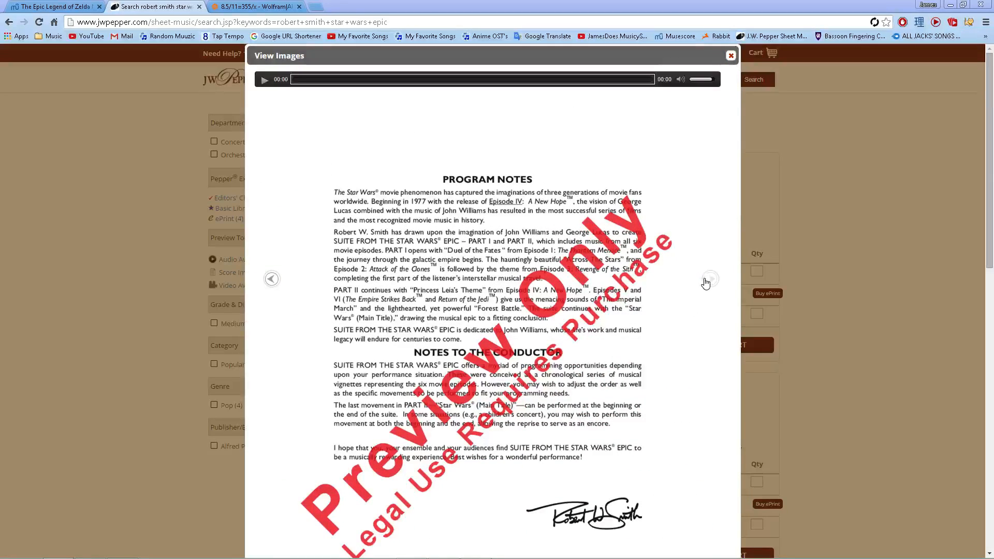
pyautogui.click(706, 282)
pyautogui.hotkey('alt', 'Tab')
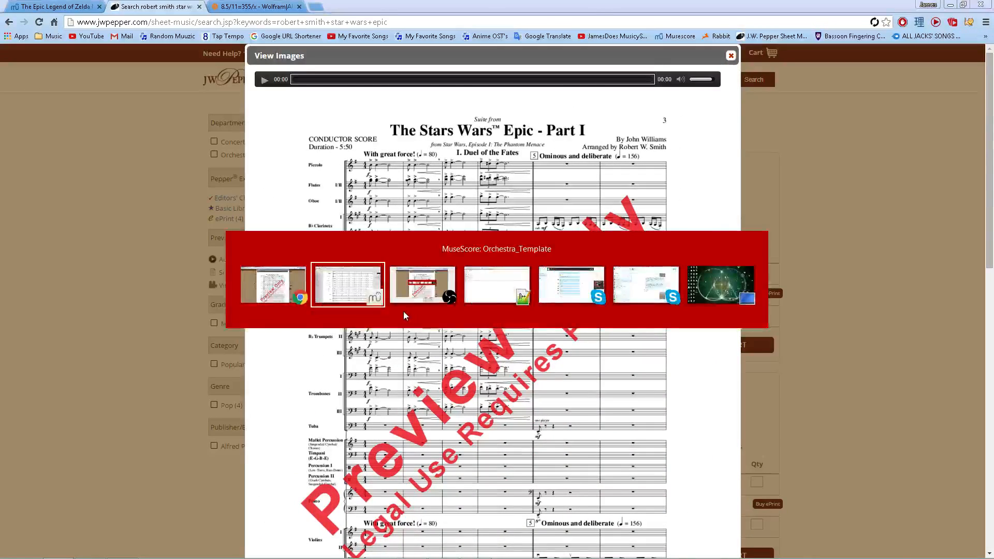
pyautogui.hotkey('alt', 'Tab')
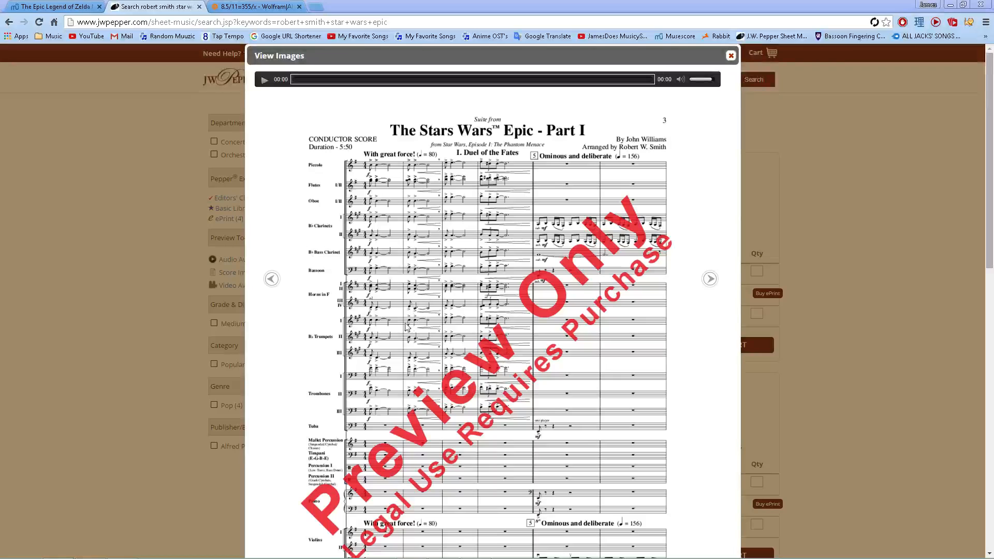
pyautogui.scroll(-5, 332, 336)
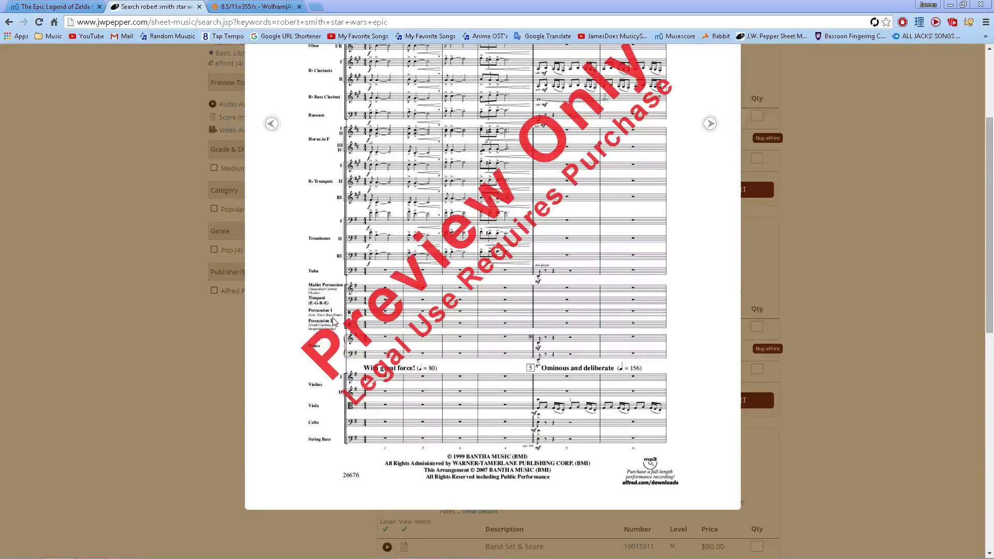
# Switch back to the score and zoom out to view the whole orchestra template.
pyautogui.hotkey('alt', 'Tab')
pyautogui.moveTo(148, 311); pyautogui.dragTo(175, 249)
pyautogui.scroll(-6, 181, 291)
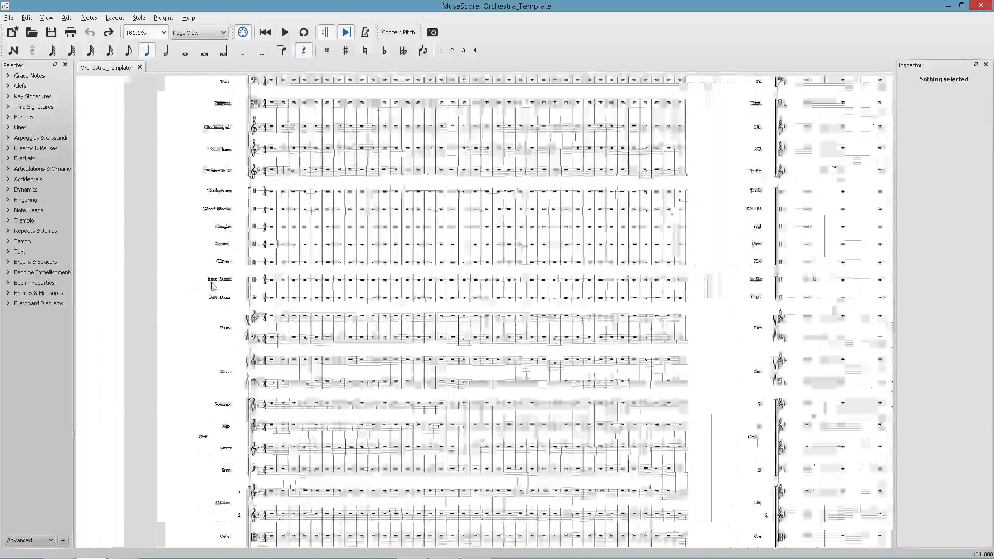
pyautogui.scroll(-10, 213, 285)
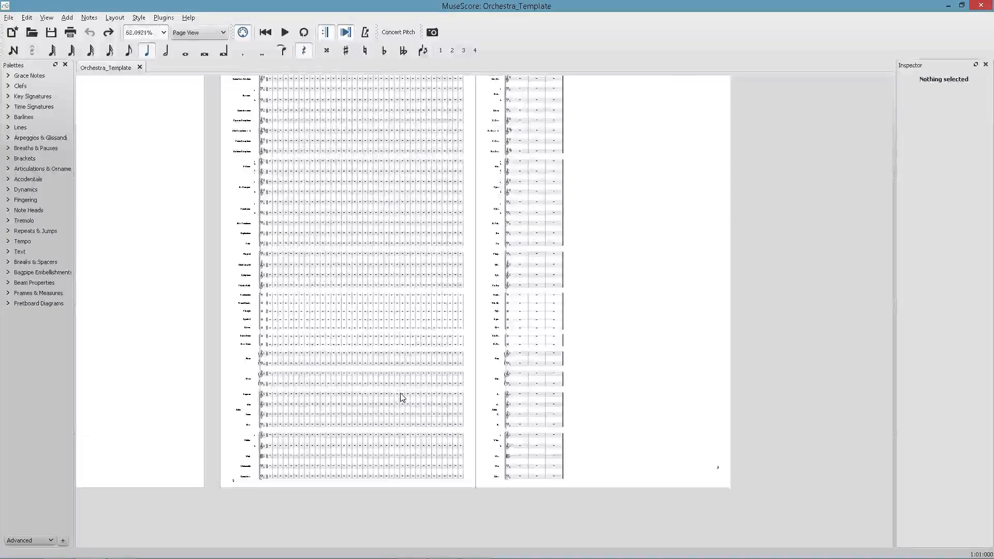
pyautogui.scroll(-2, 402, 397)
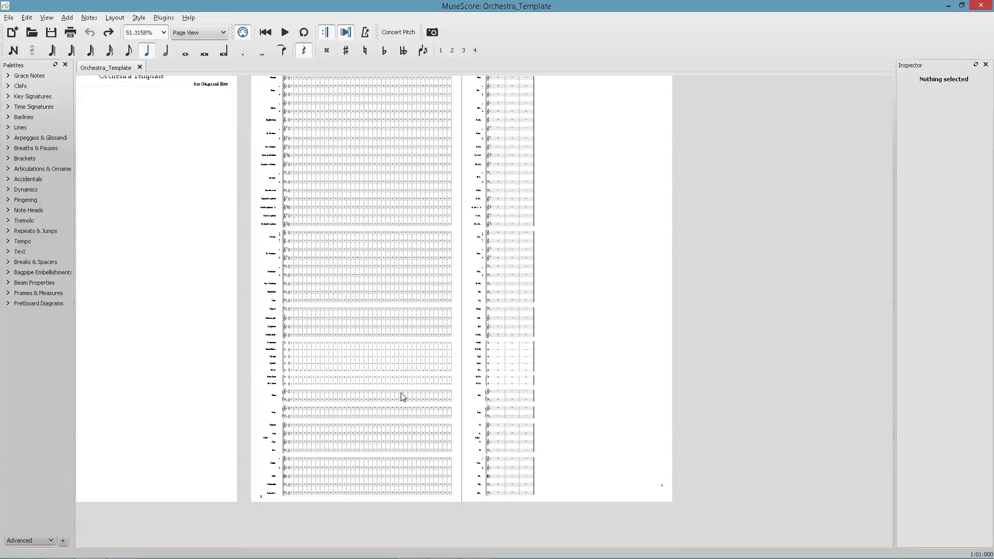
pyautogui.moveTo(234, 297); pyautogui.dragTo(237, 317)
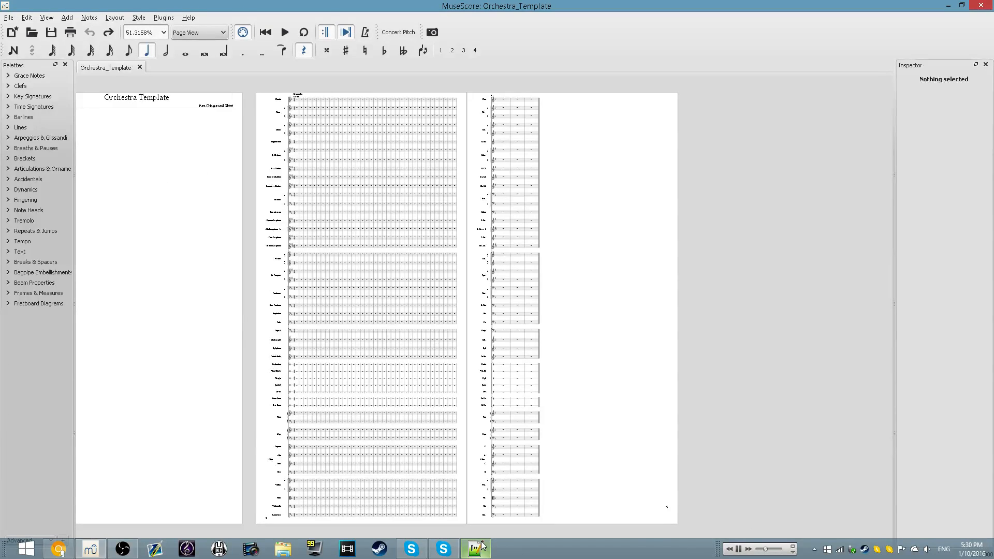
# Switch to the All Instruments.txt file and select the instrument lines from Clarinet to Tuba.
pyautogui.click(480, 547)
pyautogui.moveTo(112, 207); pyautogui.dragTo(10, 205)
pyautogui.moveTo(70, 192); pyautogui.dragTo(7, 48)
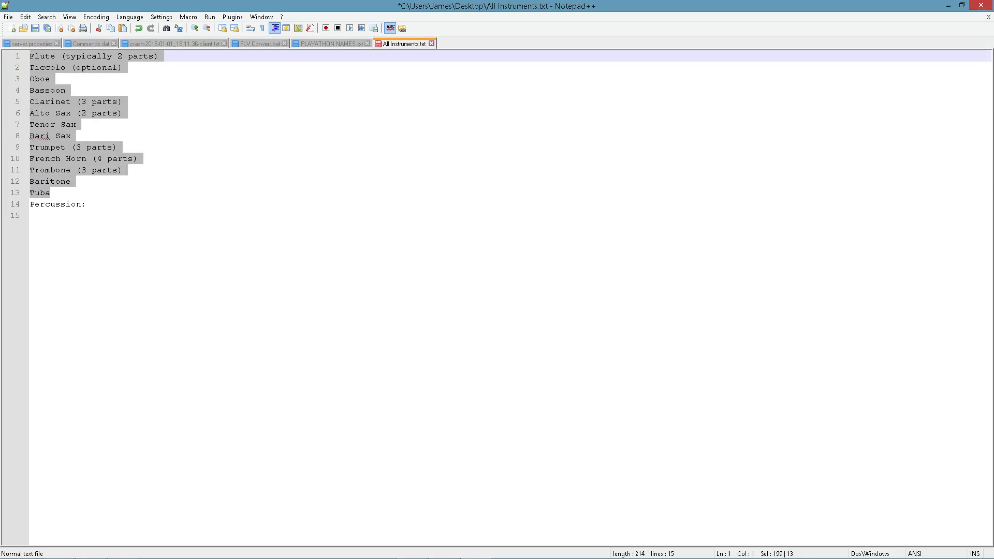
pyautogui.click(112, 195)
pyautogui.moveTo(59, 191); pyautogui.dragTo(27, 102)
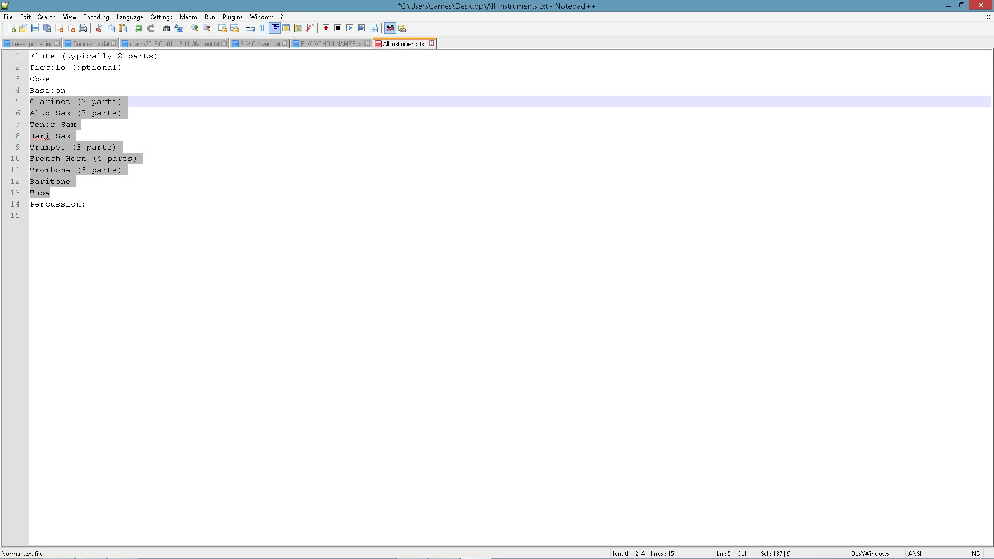
pyautogui.click(85, 134)
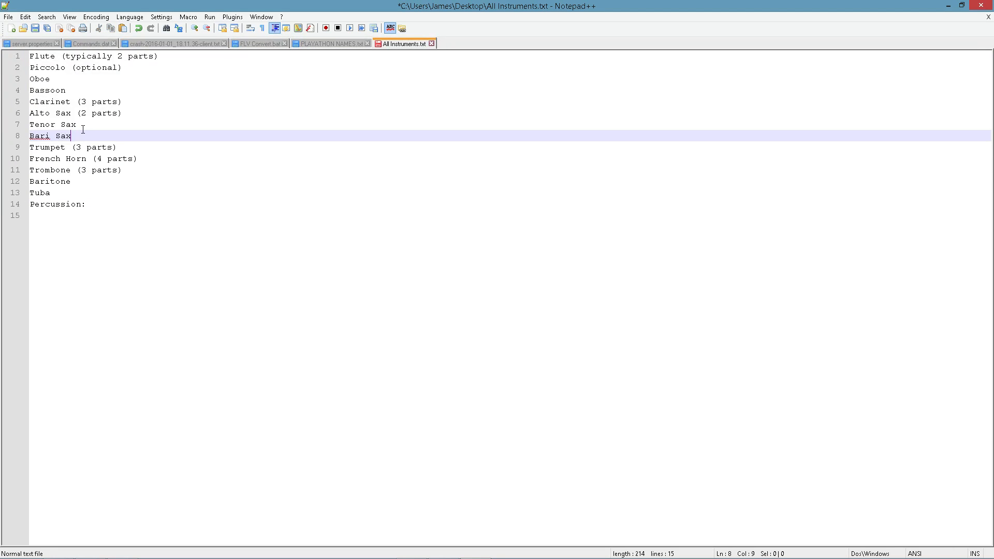
# Select the saxophone lines from Alto Sax to Bari Sax in the instrument list.
pyautogui.moveTo(83, 132); pyautogui.dragTo(15, 109)
pyautogui.click(71, 137)
pyautogui.moveTo(72, 137); pyautogui.dragTo(19, 113)
pyautogui.click(72, 135)
pyautogui.moveTo(72, 136); pyautogui.dragTo(16, 111)
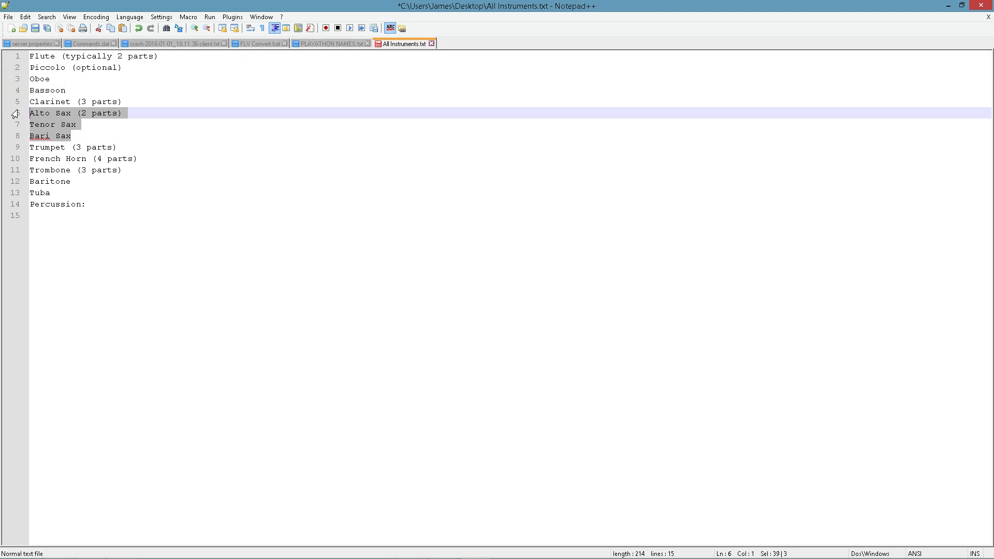
# Add the line 2 perc parts under Percussion at the end of the instrument list.
pyautogui.click(73, 143)
pyautogui.moveTo(73, 136); pyautogui.dragTo(23, 117)
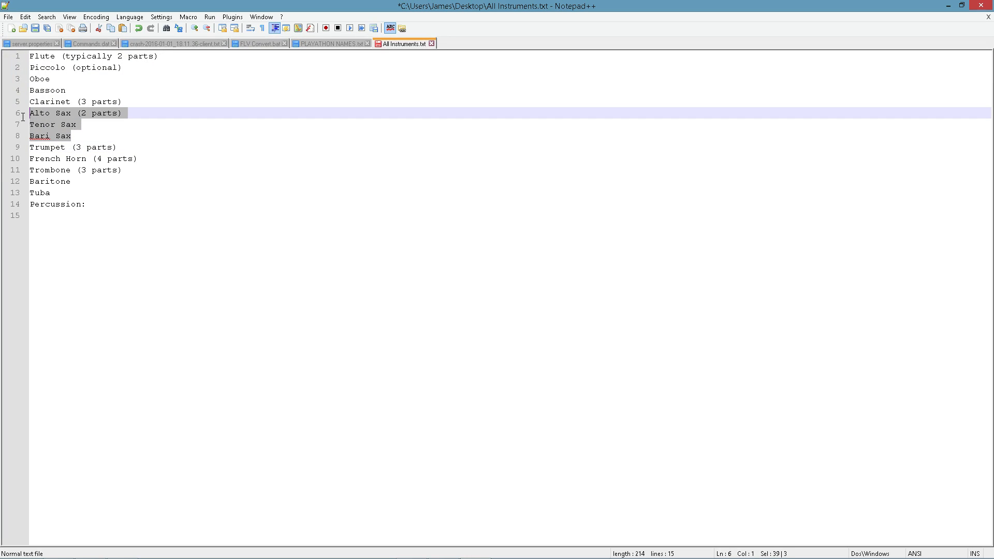
pyautogui.click(96, 142)
pyautogui.click(96, 137)
pyautogui.click(109, 230)
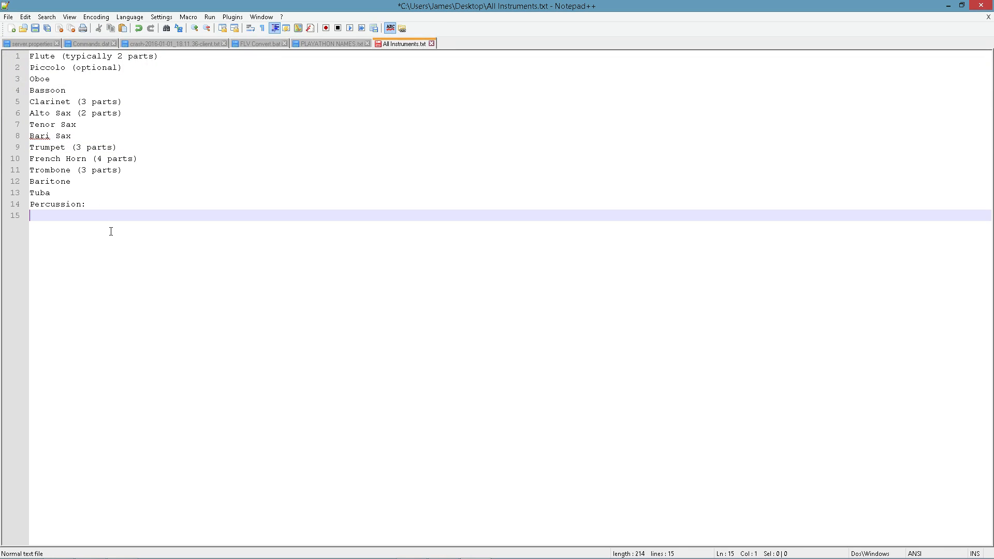
pyautogui.write('2 perc parts')
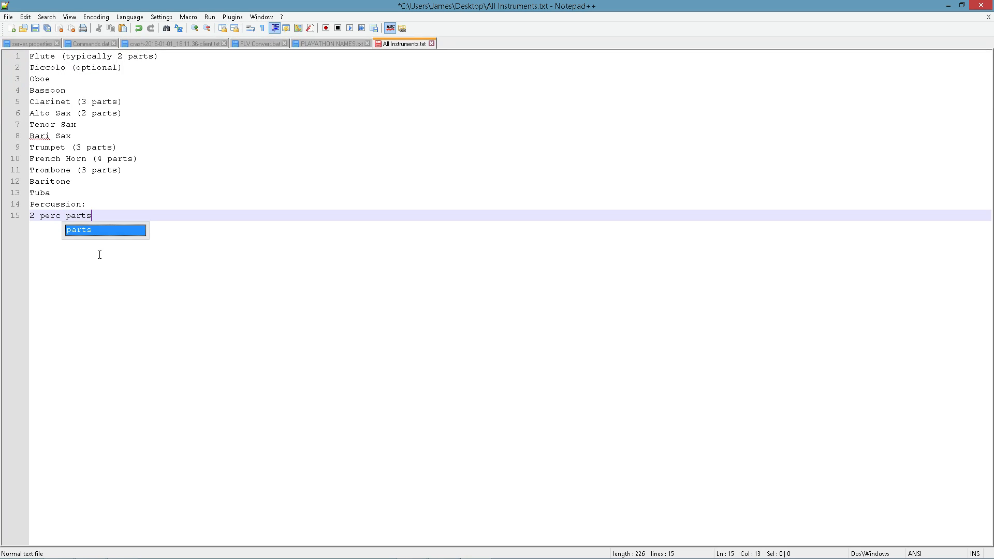
pyautogui.press('Escape')
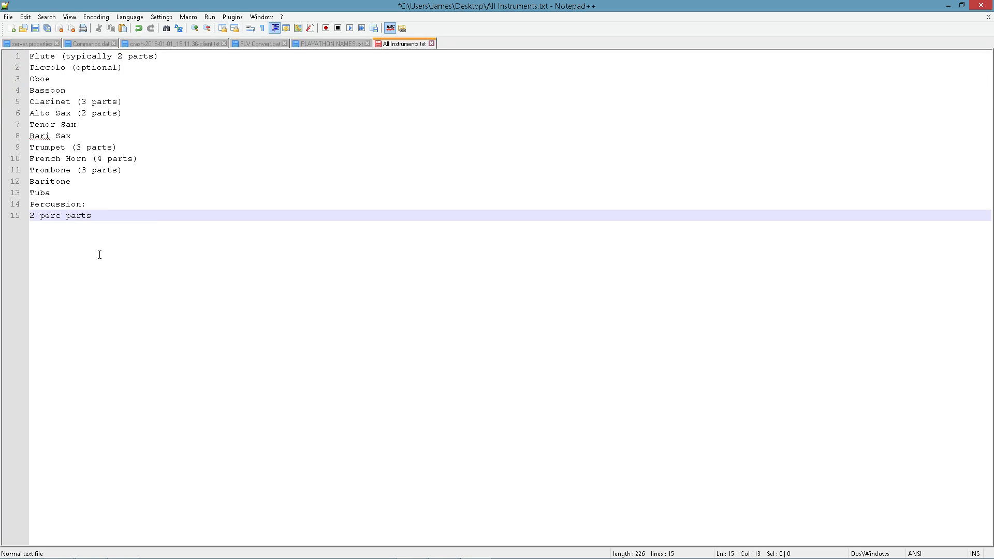
# Insert a mallet perc part line above the 2 perc parts line.
pyautogui.hotkey('ctrl', 'Left')
pyautogui.press('Return')
pyautogui.press('Up')
pyautogui.write('mallet pe')
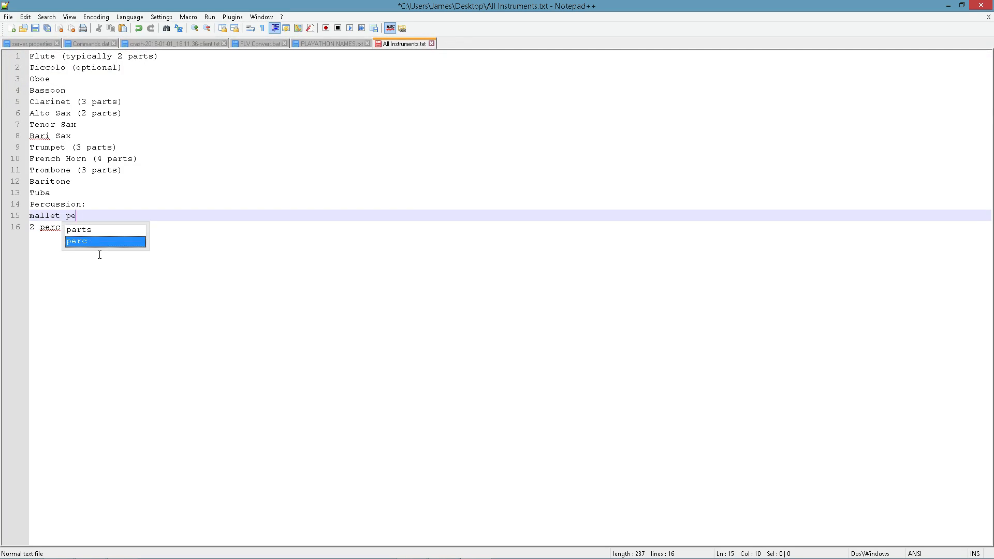
pyautogui.write('rc part')
pyautogui.press('Down')
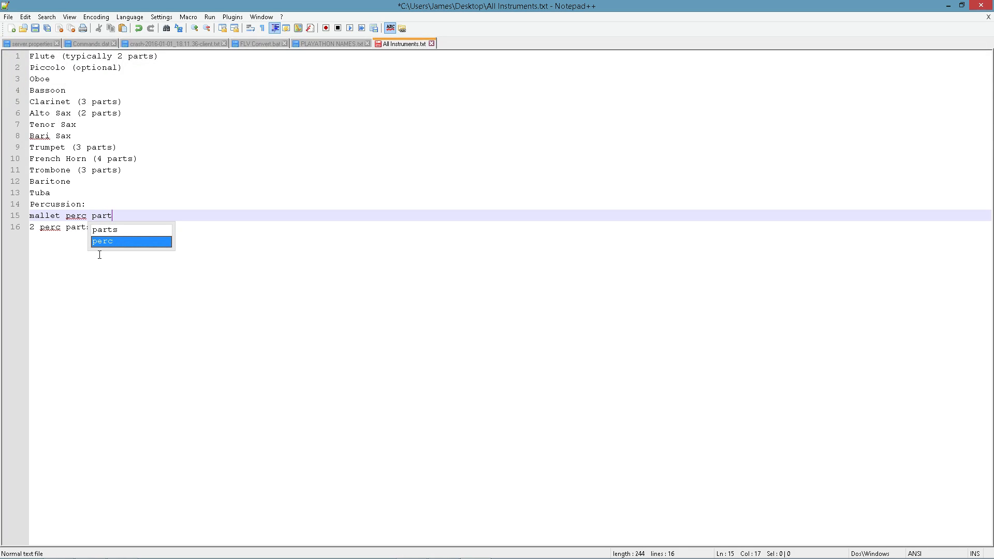
# Add a timpani part line at the end of the percussion entries.
pyautogui.click(99, 255)
pyautogui.press('Return')
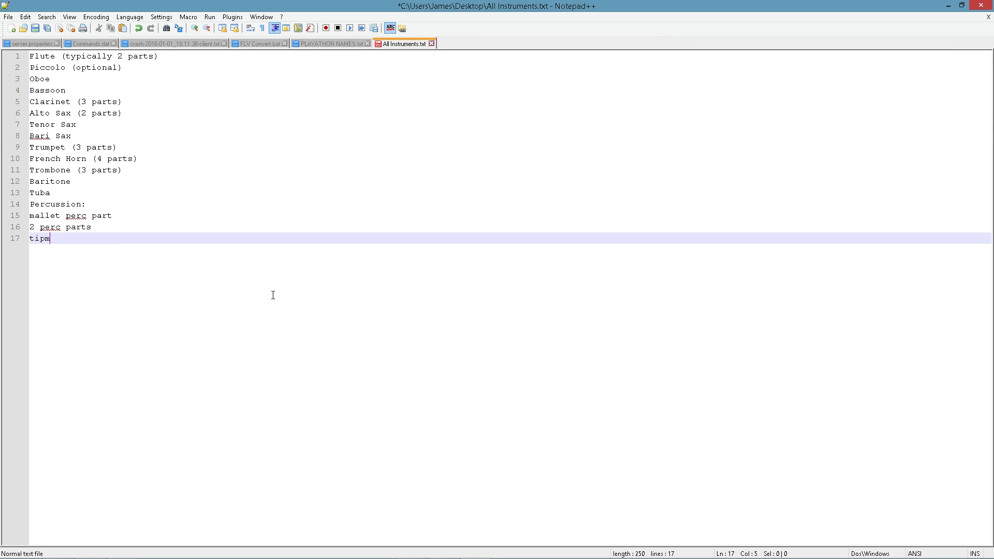
pyautogui.write('timpani part')
pyautogui.press('Return')
pyautogui.press('Return')
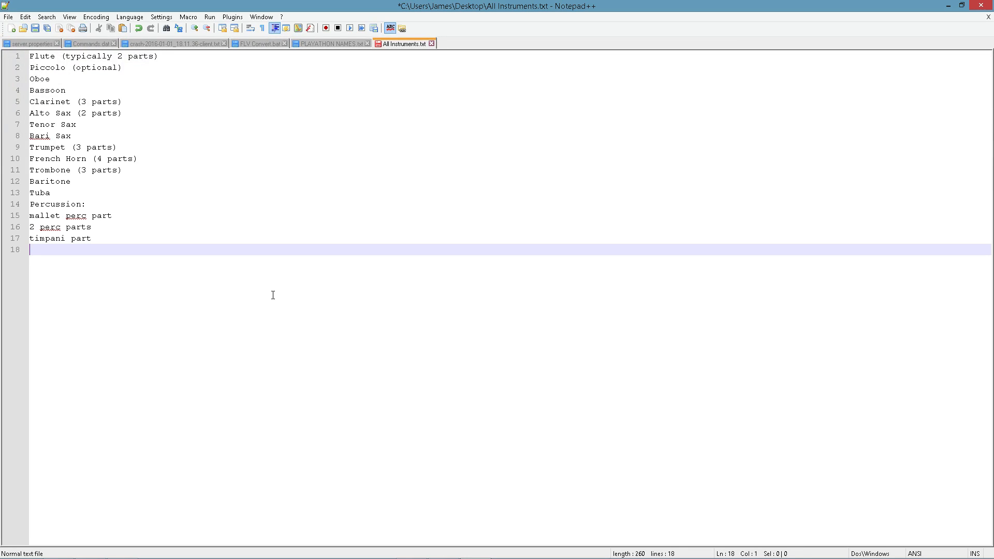
# Add a strings: heading followed by 2 violins and viola lines.
pyautogui.press('Return')
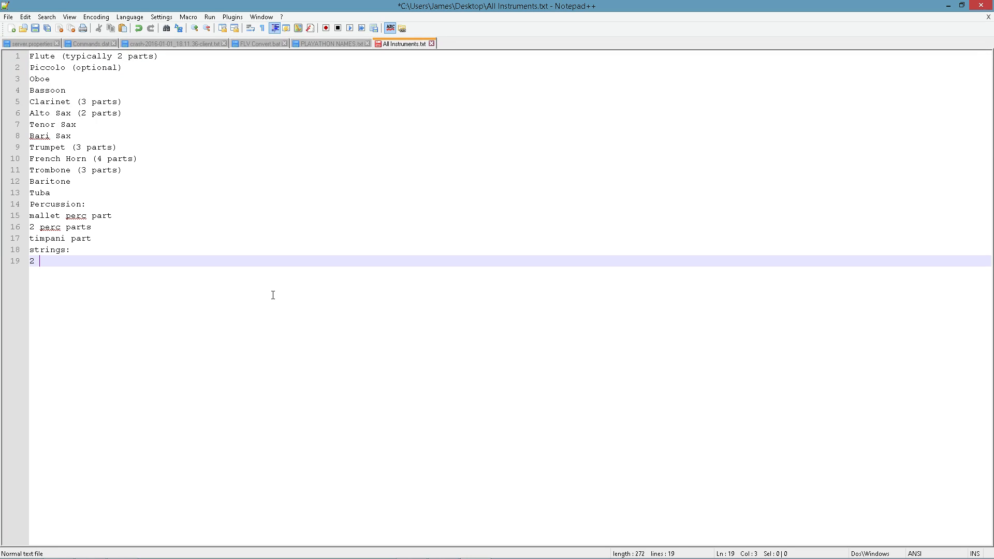
pyautogui.write('2 violins')
pyautogui.press('Return')
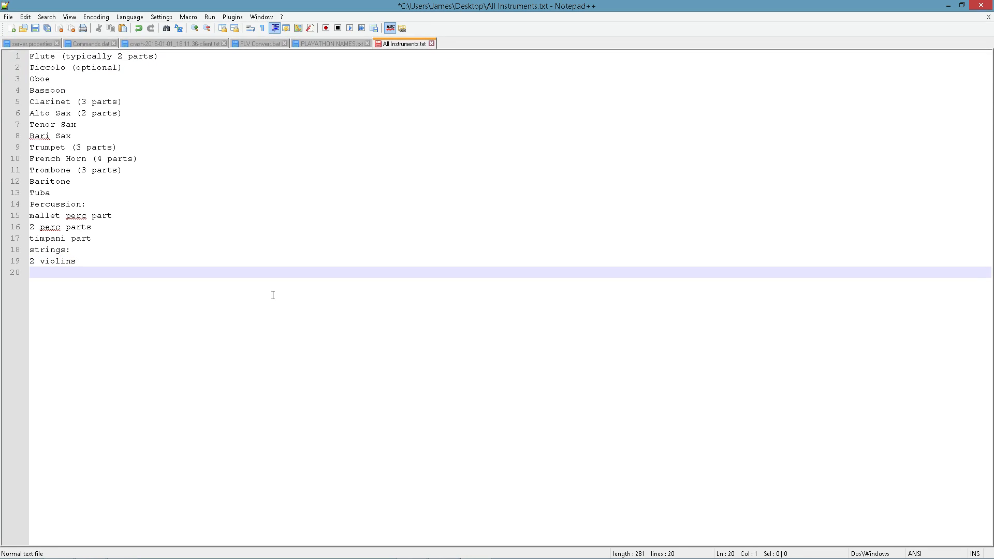
pyautogui.write('viola')
pyautogui.press('Return')
# Check the template's string staves, then add violincello and contrabass lines after viola.
pyautogui.hotkey('alt', 'Tab')
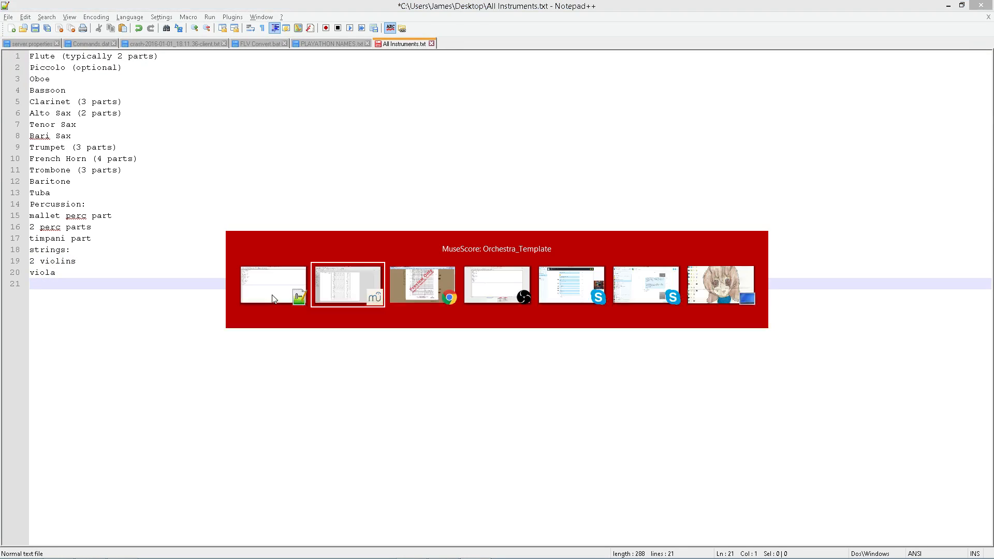
pyautogui.scroll(-5, 288, 363)
pyautogui.scroll(10, 305, 202)
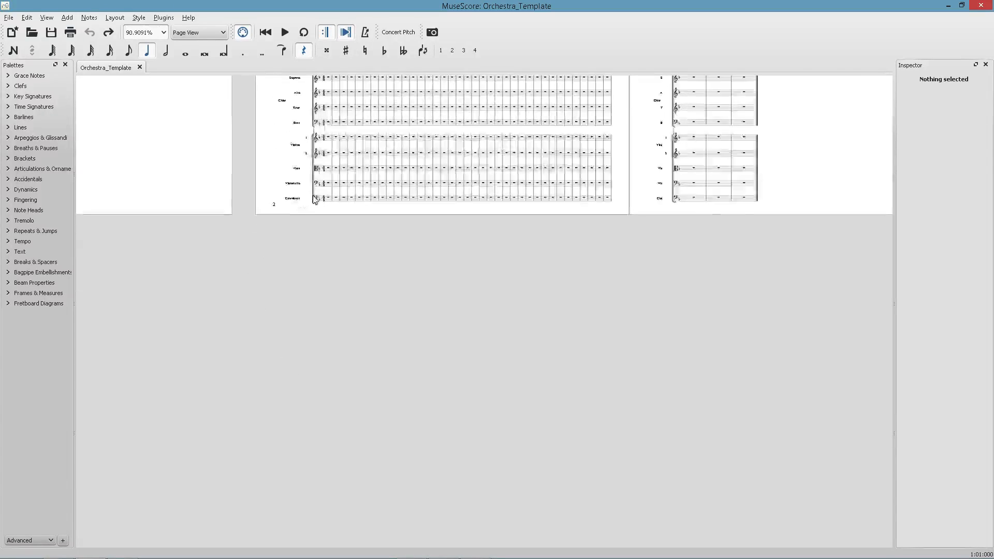
pyautogui.hotkey('alt', 'Tab')
pyautogui.write('v')
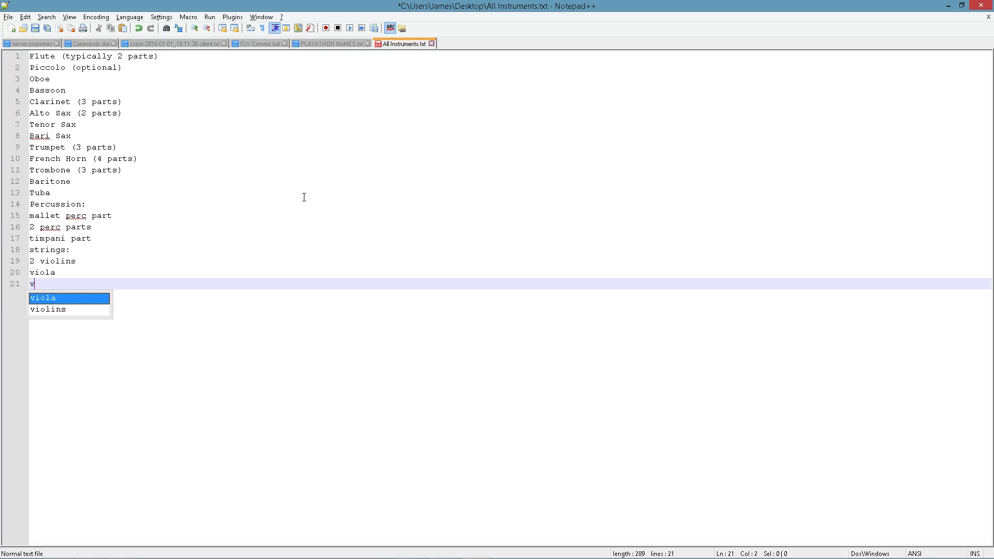
pyautogui.write('iolinche')
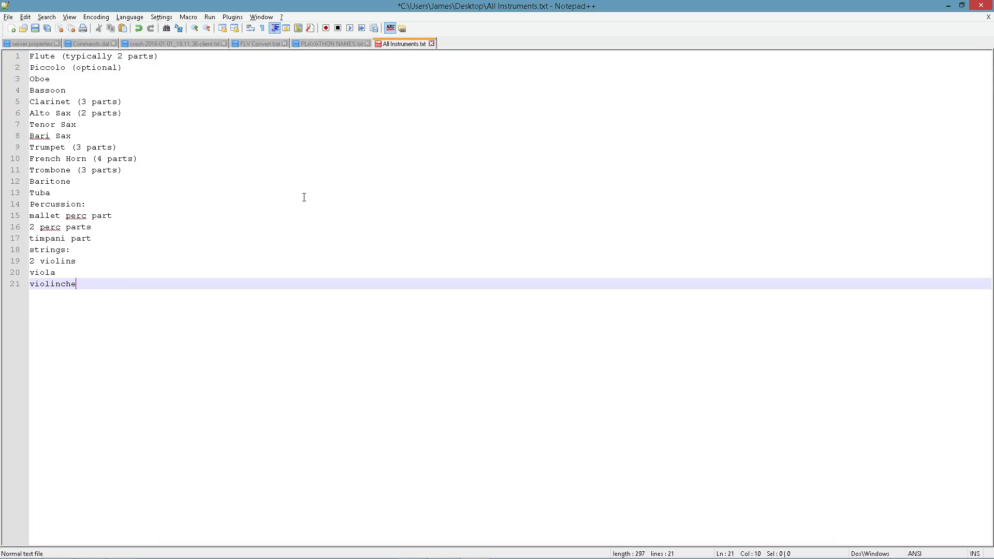
pyautogui.write('l')
pyautogui.press('BackSpace')
pyautogui.press('BackSpace')
pyautogui.press('BackSpace')
pyautogui.write('ello')
pyautogui.press('Return')
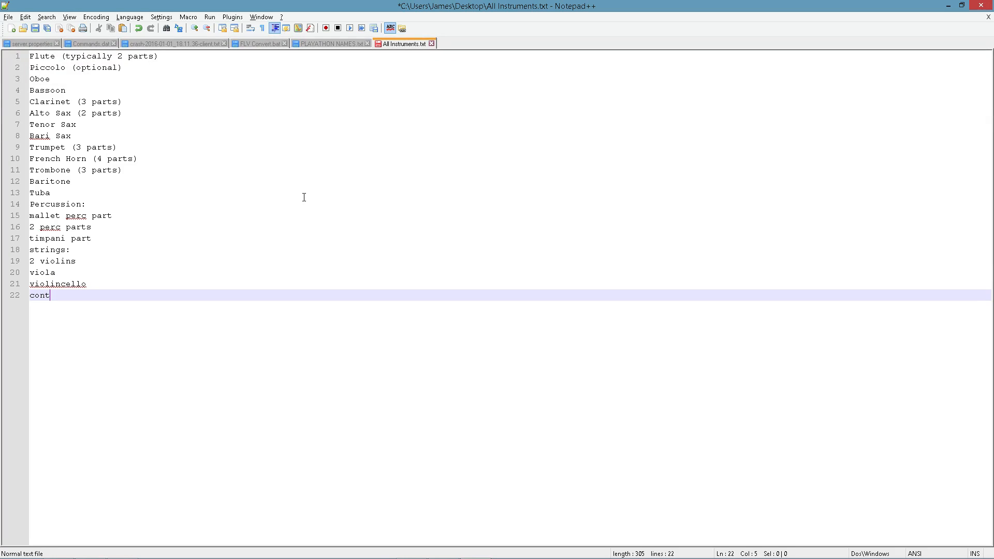
pyautogui.write('contrabass')
# Compare the cello line's spelling with the Violoncello staff name in the orchestra template.
pyautogui.click(59, 284)
pyautogui.click(168, 306)
pyautogui.hotkey('alt', 'Tab')
pyautogui.scroll(-4, 254, 294)
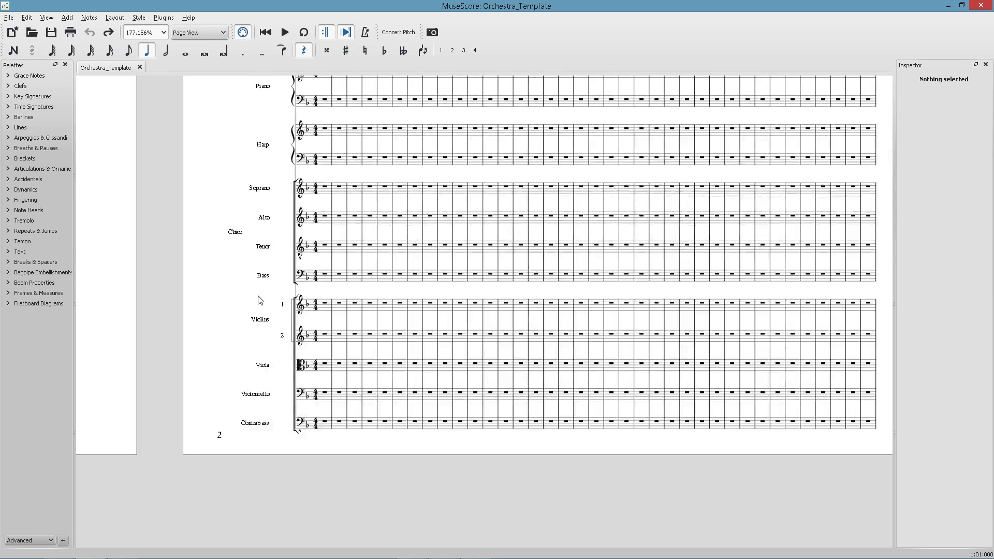
pyautogui.scroll(5, 263, 329)
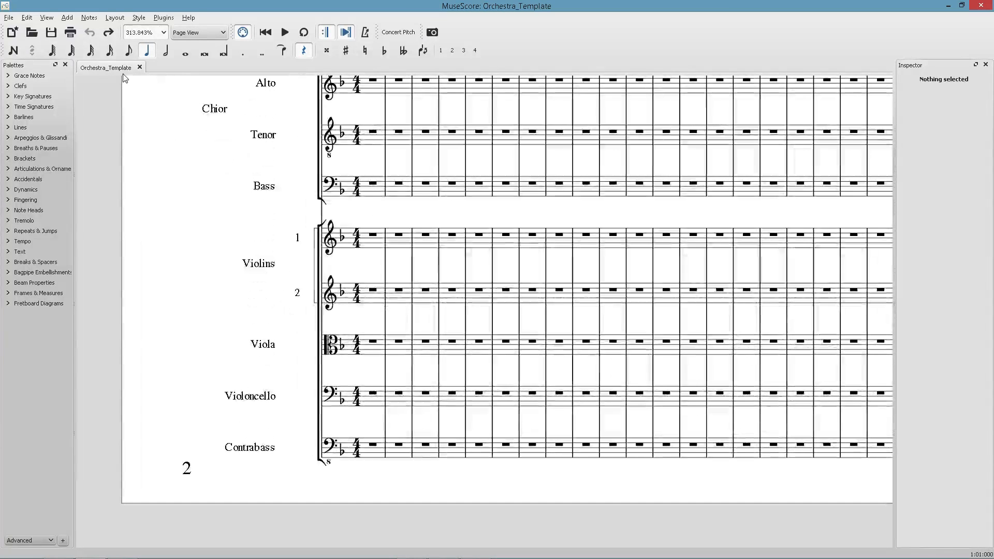
pyautogui.scroll(6, 254, 412)
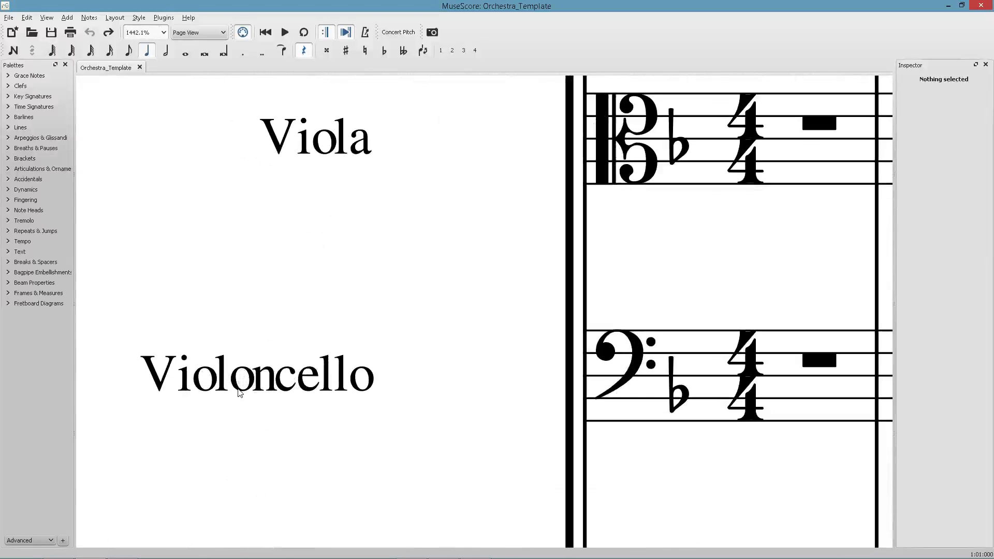
pyautogui.scroll(-3, 252, 392)
pyautogui.scroll(-1, 252, 392)
pyautogui.click(246, 392)
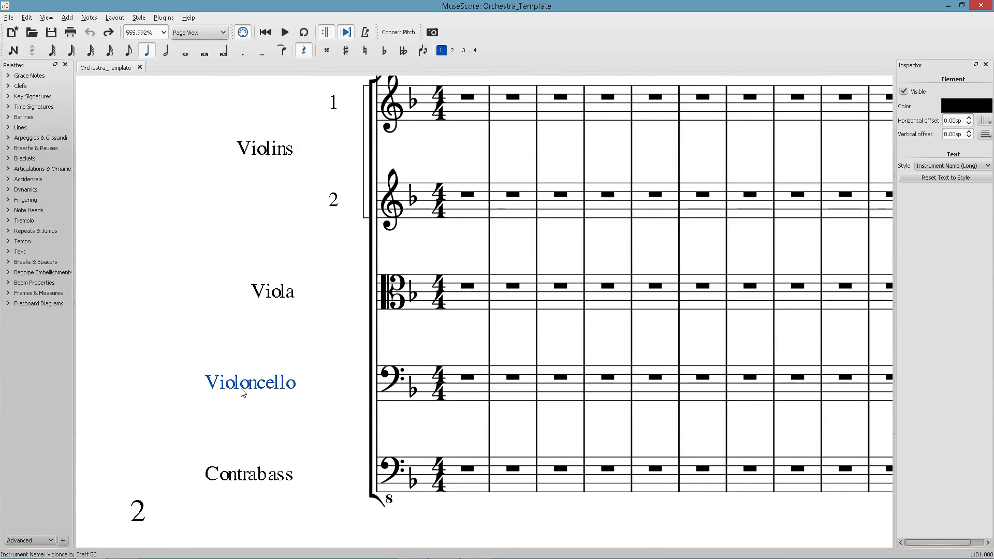
# Start a new score titled Orchestra Template for YouTube.
pyautogui.click(8, 18)
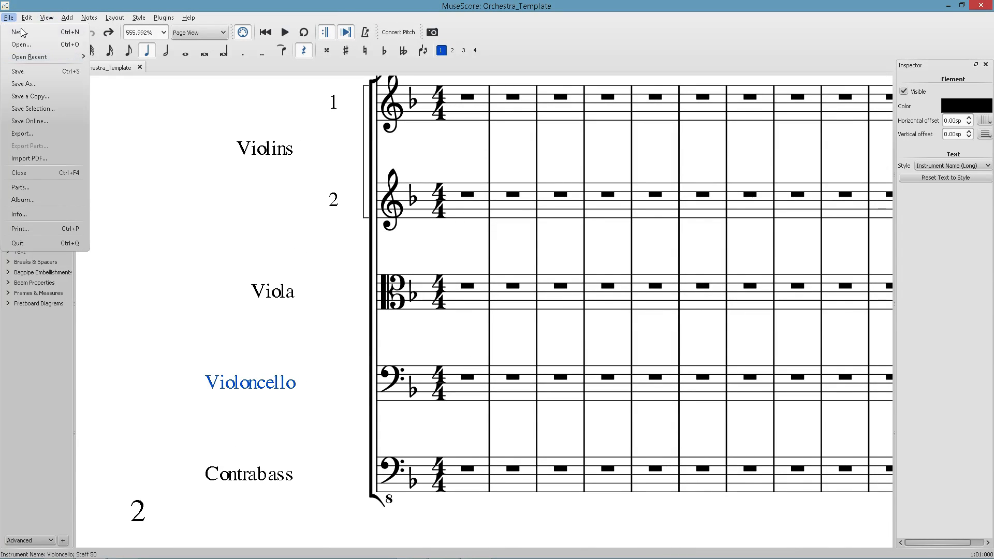
pyautogui.click(30, 35)
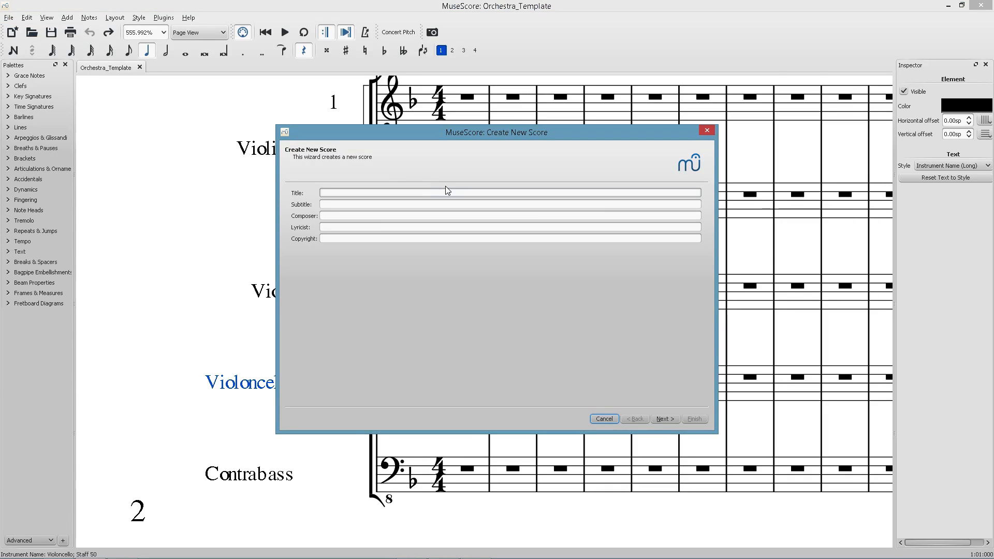
pyautogui.write('Orchestra Template for YouTube')
pyautogui.press('Tab')
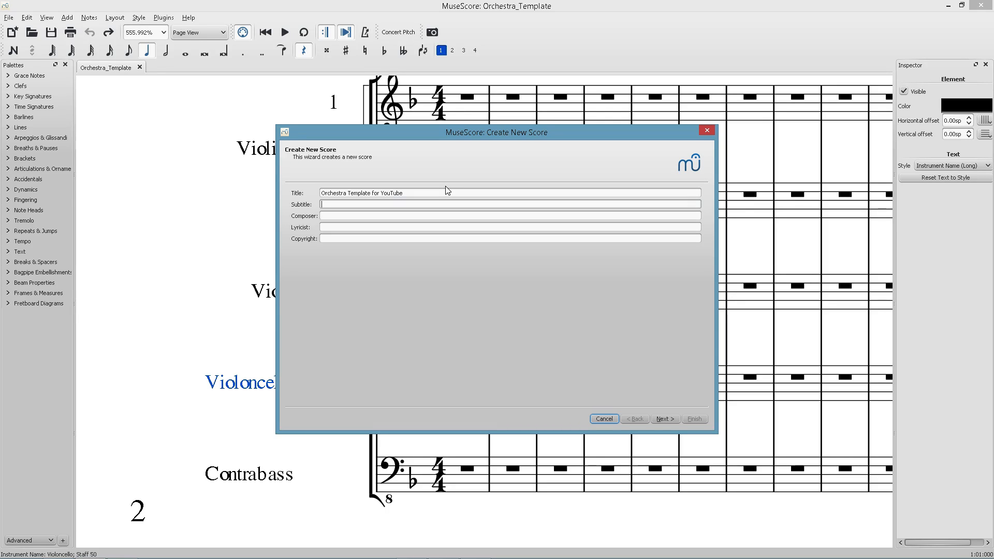
# Enter the composer name and the subtitle Make it look fancy, then continue to the template page.
pyautogui.press('Tab')
pyautogui.write('Idiut')
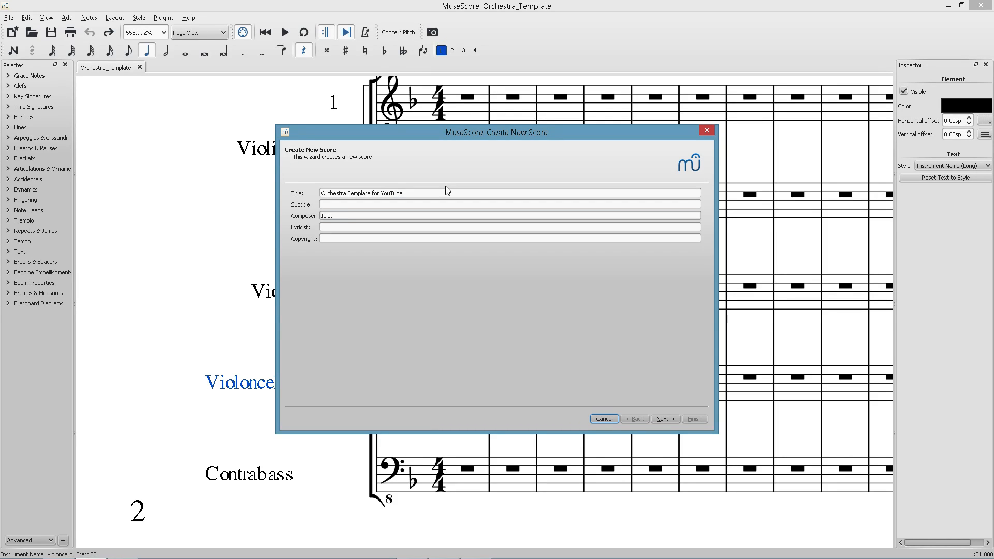
pyautogui.click(411, 204)
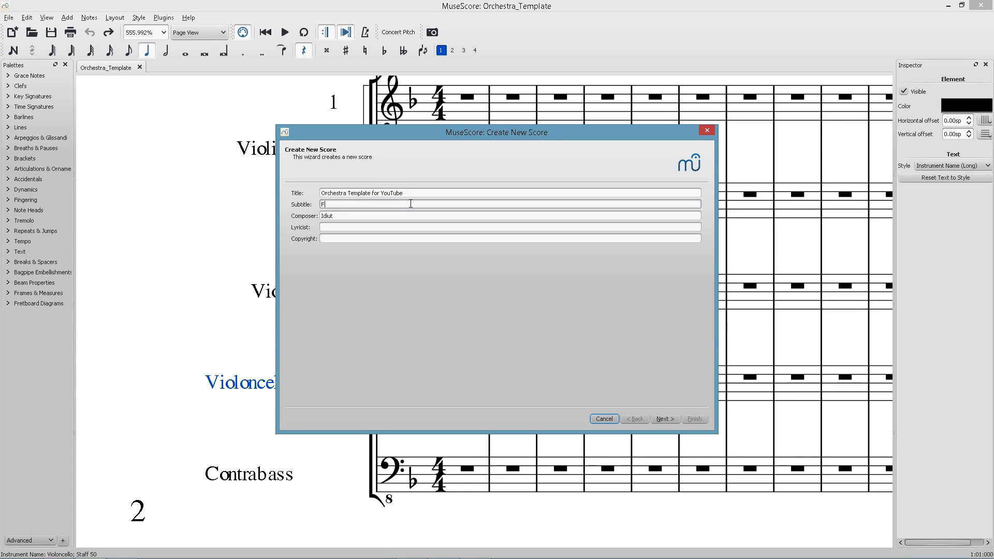
pyautogui.write('Make it look fancy')
pyautogui.click(673, 418)
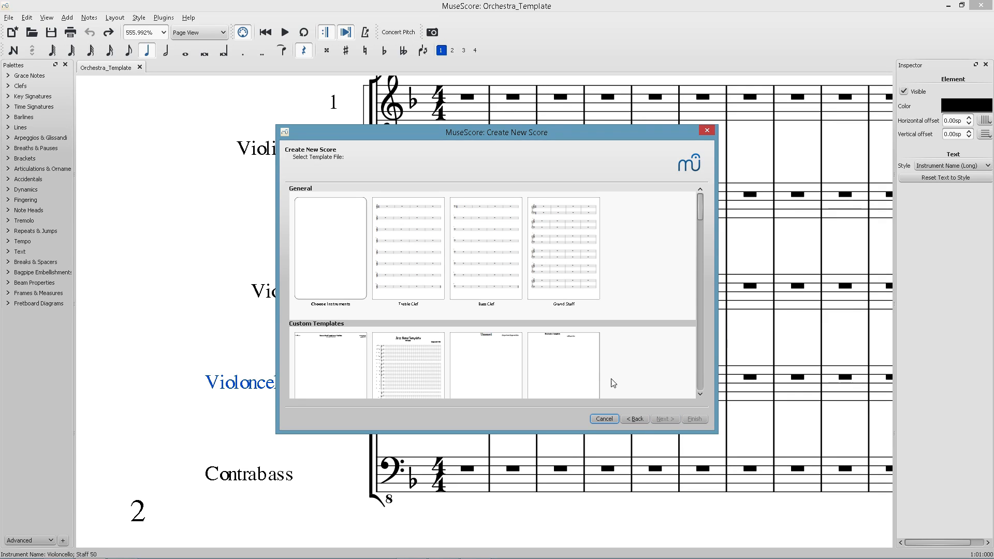
# Browse the score templates and choose to pick the instruments manually.
pyautogui.doubleClick(363, 251)
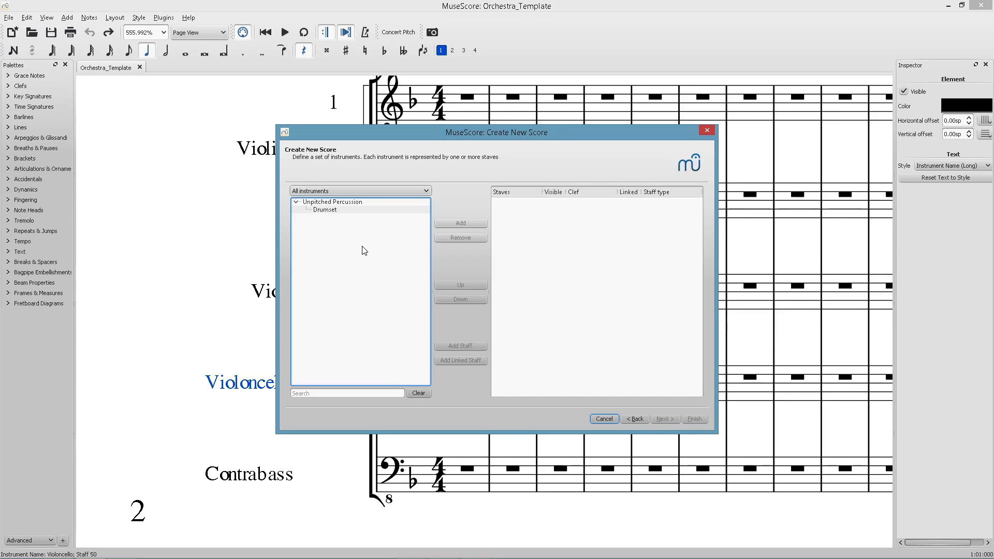
pyautogui.click(640, 418)
pyautogui.scroll(-10, 582, 320)
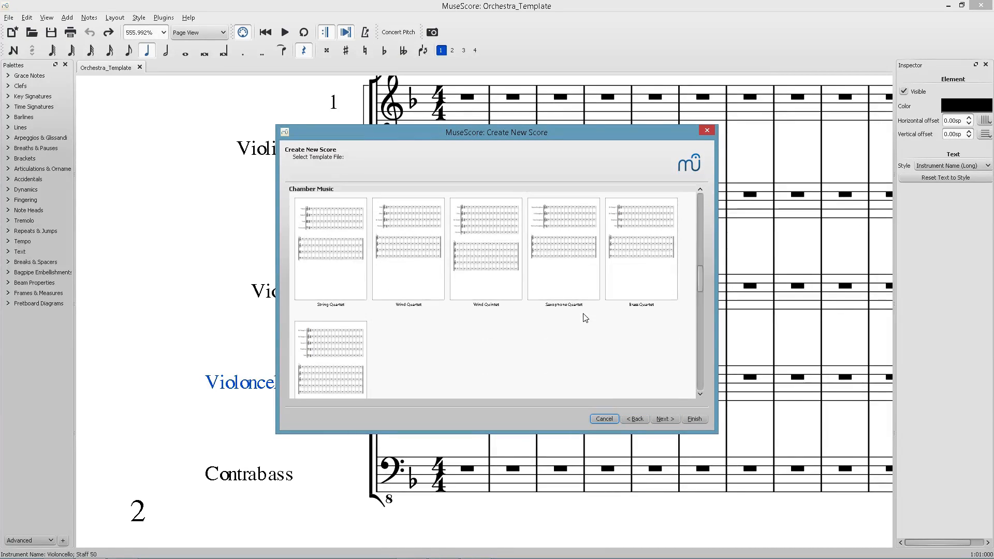
pyautogui.scroll(-10, 585, 319)
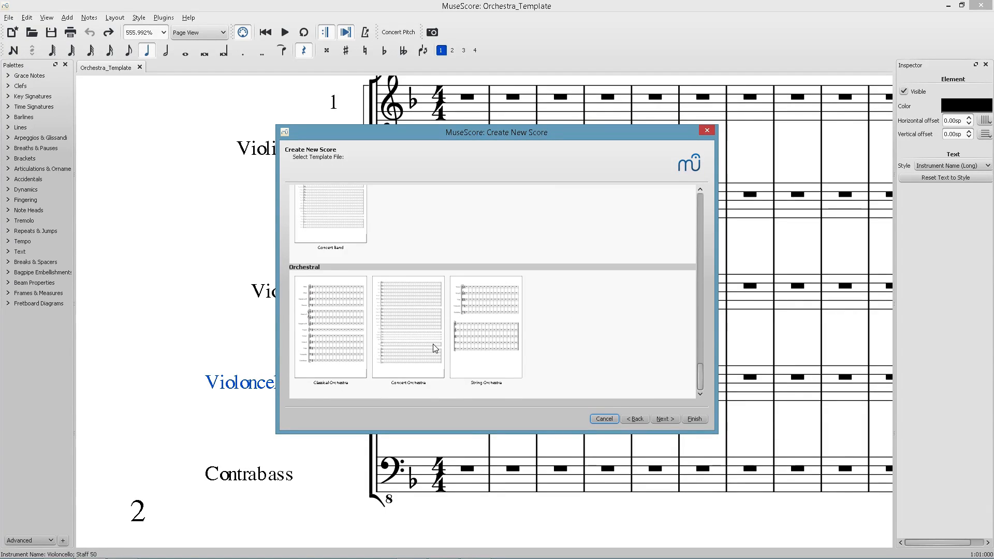
pyautogui.scroll(15, 435, 346)
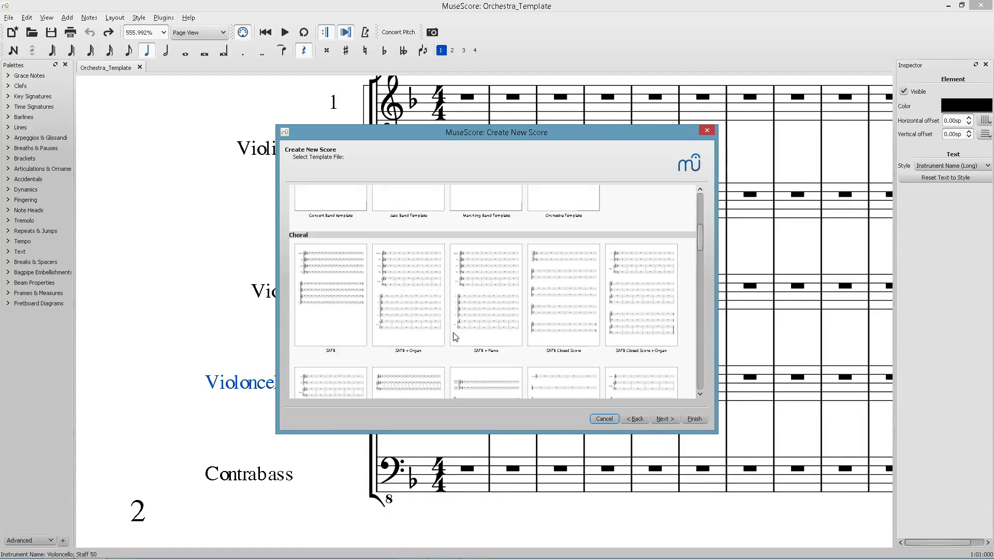
pyautogui.scroll(10, 455, 337)
pyautogui.doubleClick(317, 262)
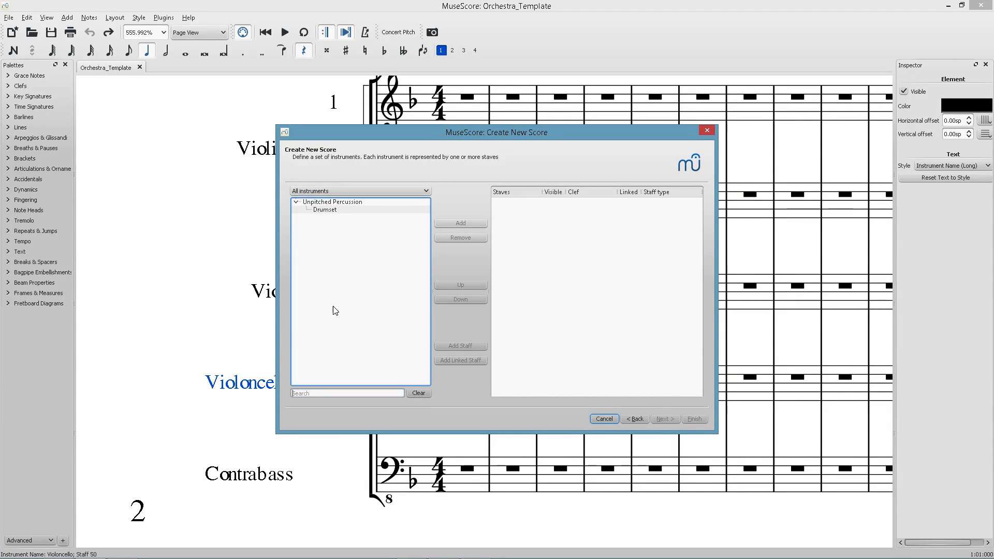
# Browse the instrument categories and switch the instrument list to Common instruments.
pyautogui.click(330, 191)
pyautogui.click(330, 201)
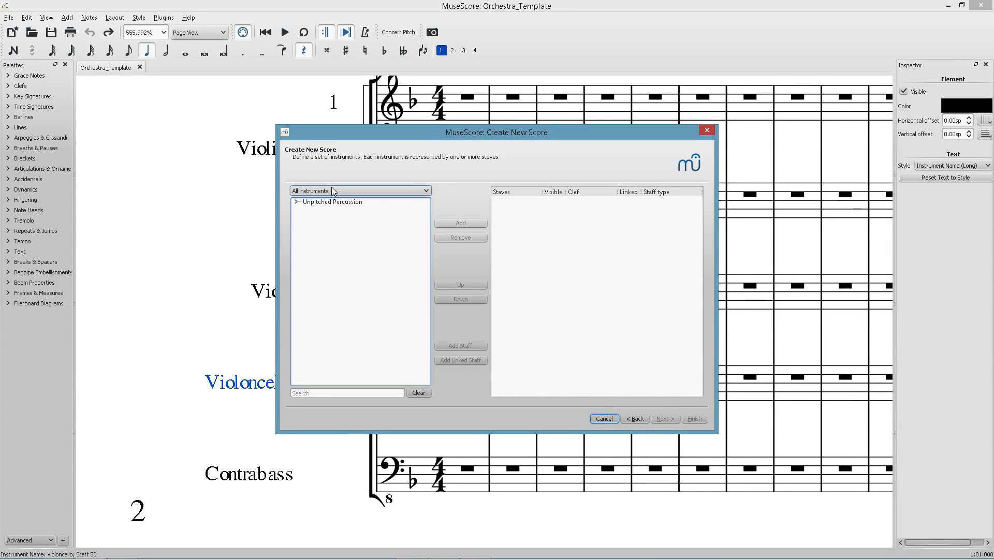
pyautogui.click(325, 389)
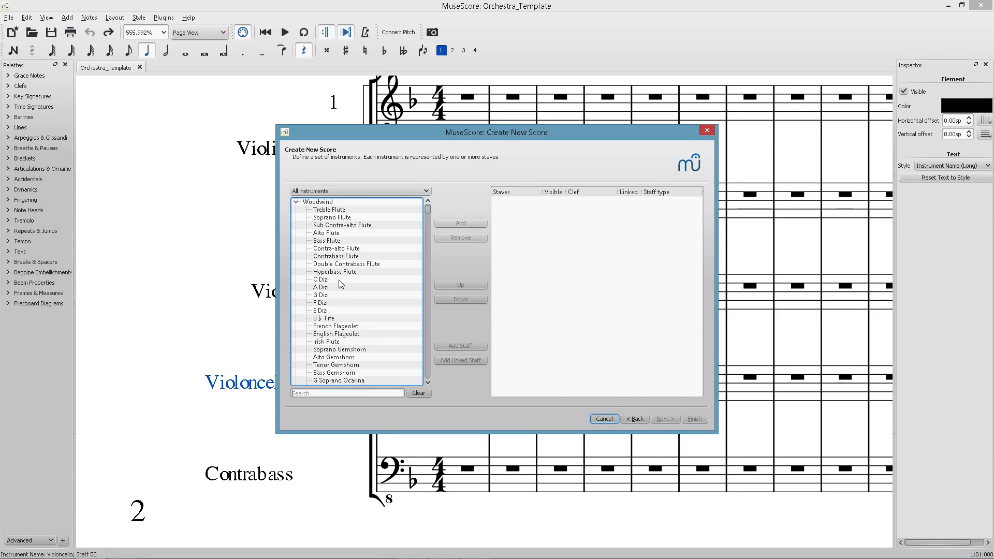
pyautogui.click(296, 202)
pyautogui.click(297, 210)
pyautogui.click(296, 218)
pyautogui.click(296, 225)
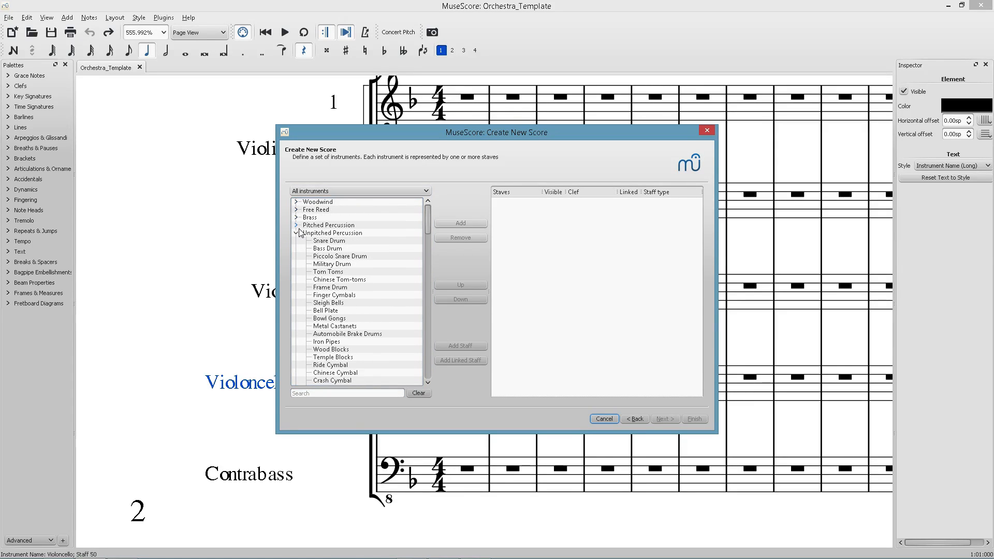
pyautogui.click(296, 233)
pyautogui.click(296, 241)
pyautogui.click(297, 249)
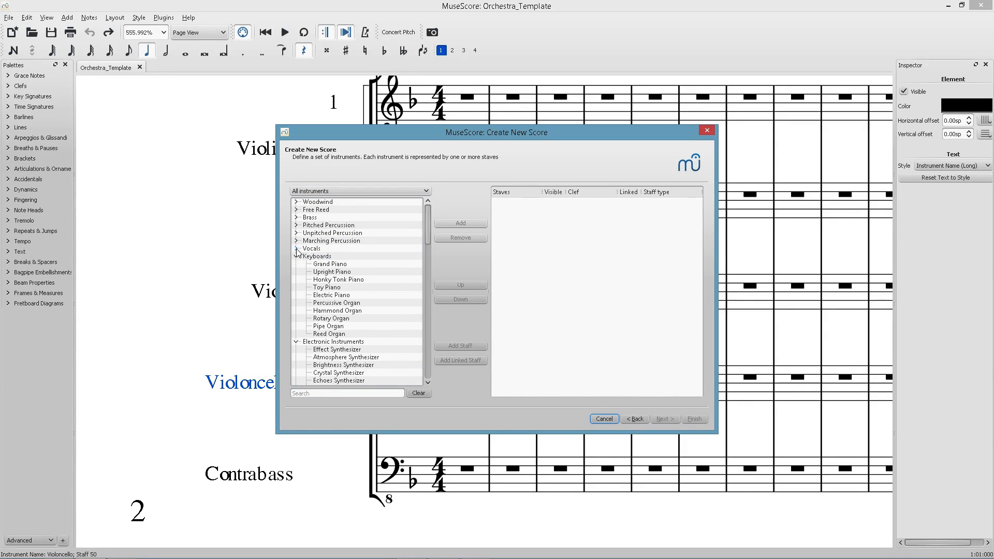
pyautogui.click(297, 256)
pyautogui.click(296, 264)
pyautogui.click(296, 272)
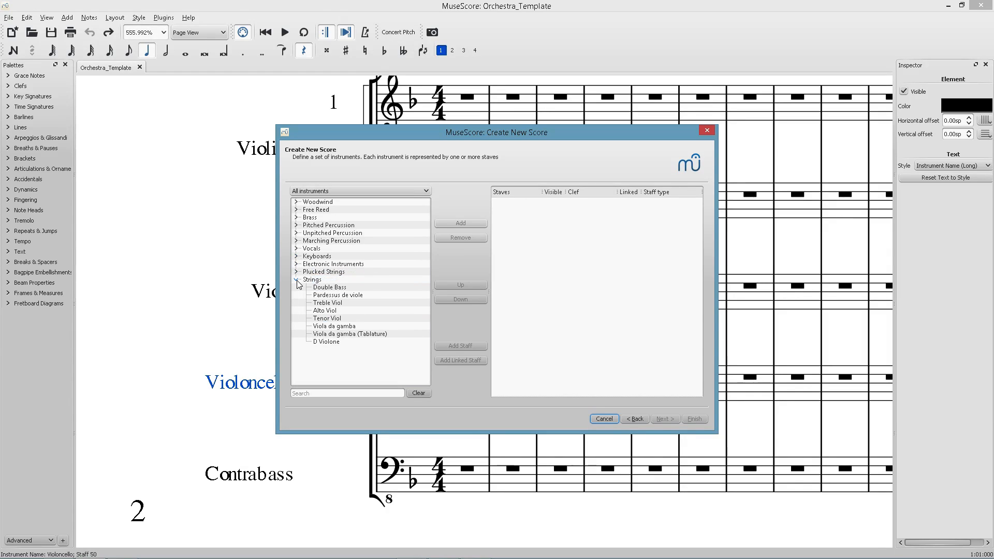
pyautogui.click(296, 280)
pyautogui.click(325, 192)
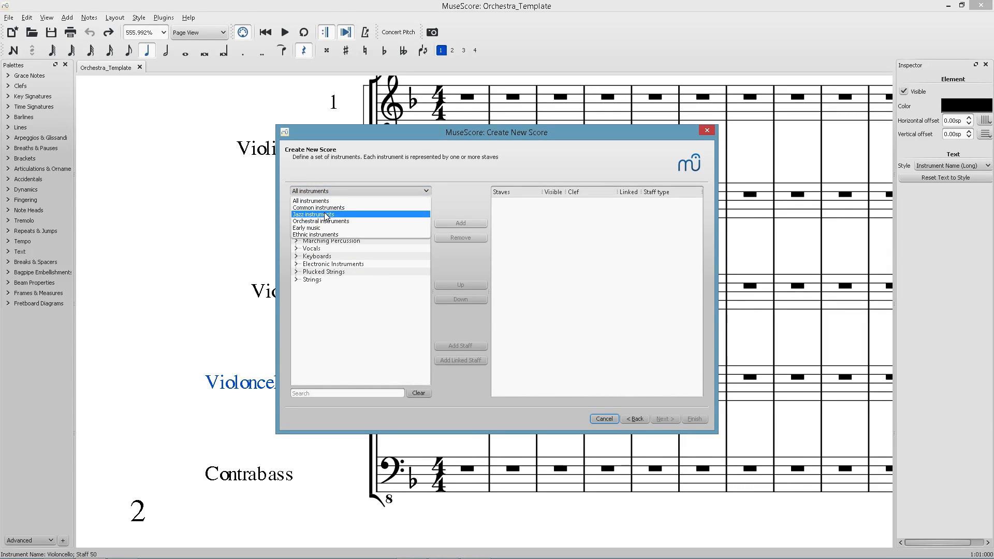
pyautogui.click(327, 208)
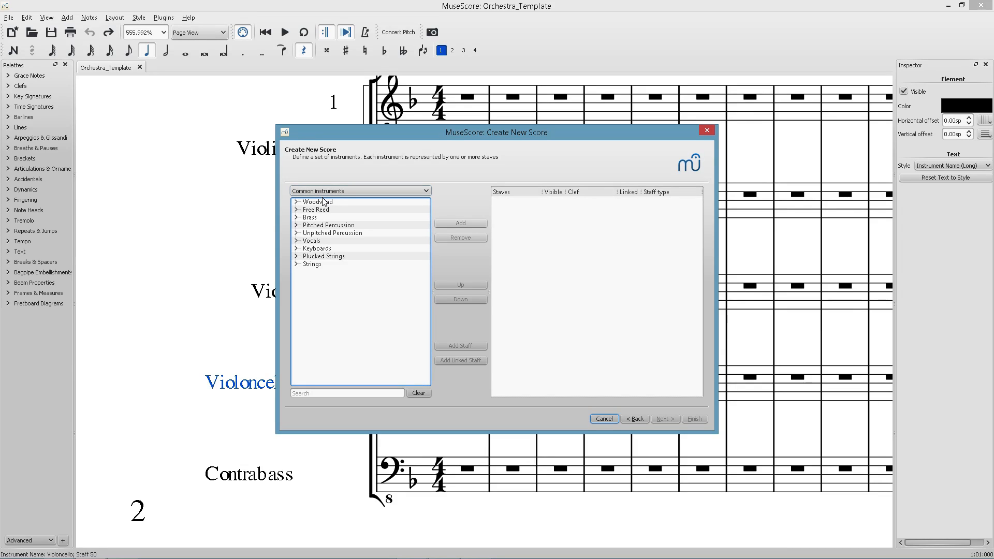
# Add a Piccolo and two Flutes from the Woodwind group to the score.
pyautogui.hotkey('alt', 'Tab')
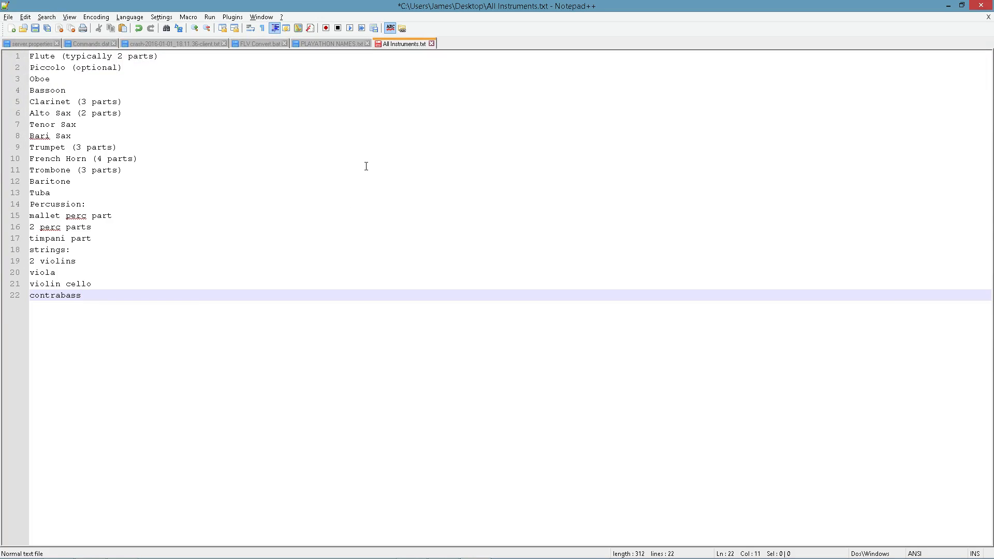
pyautogui.hotkey('alt', 'Tab')
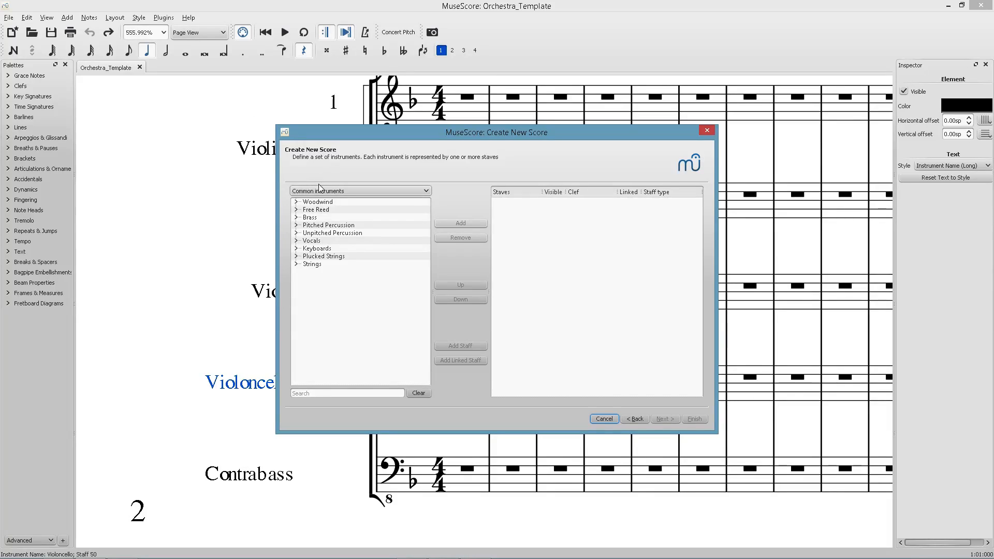
pyautogui.click(296, 201)
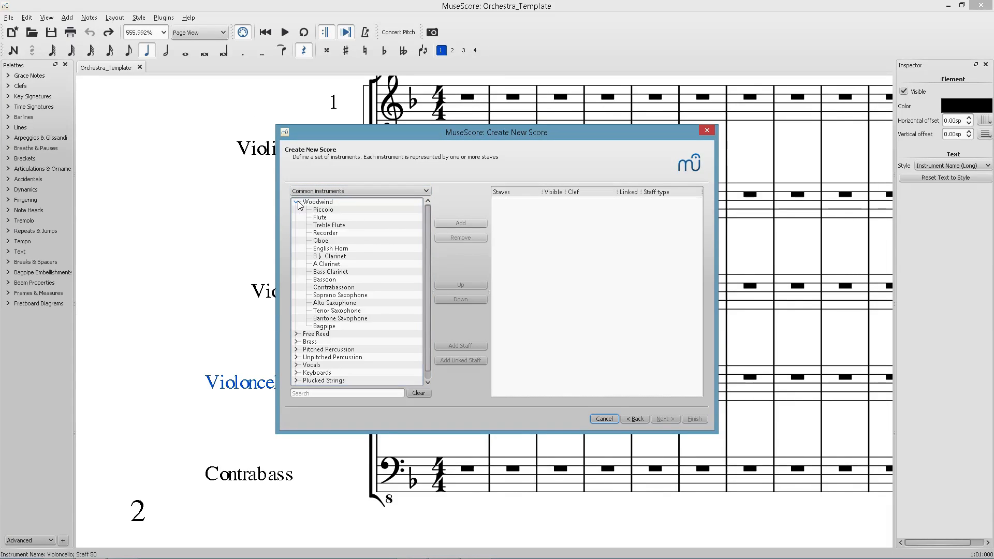
pyautogui.doubleClick(332, 211)
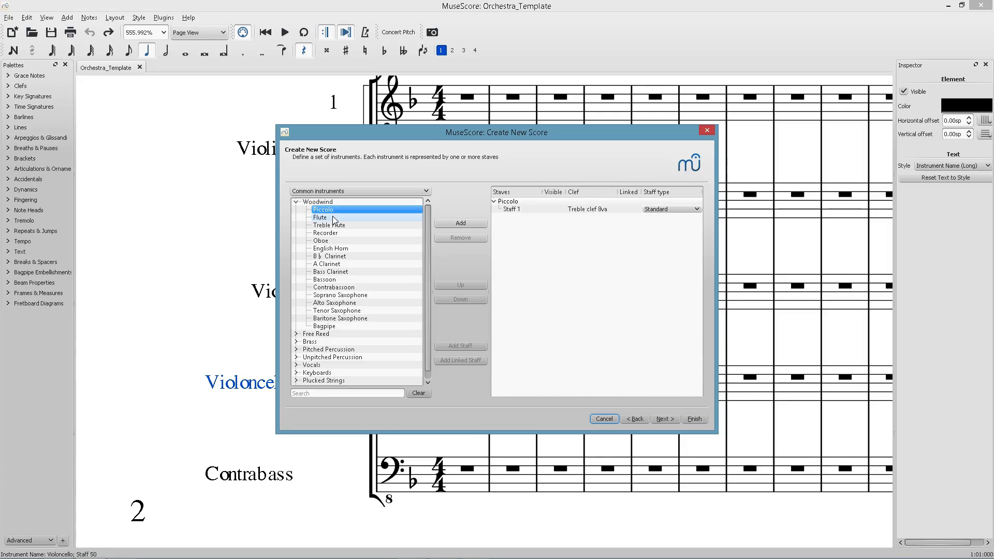
pyautogui.doubleClick(332, 218)
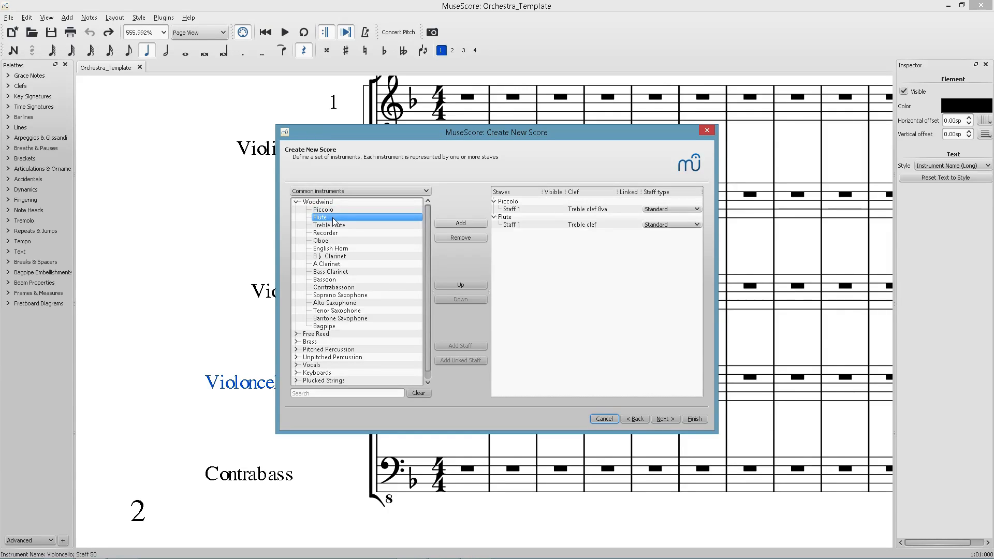
pyautogui.doubleClick(332, 217)
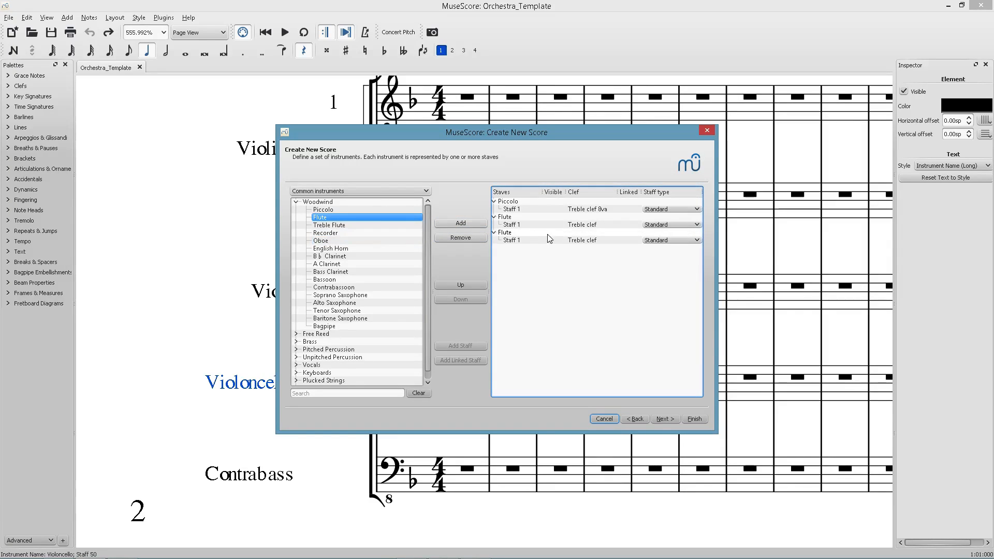
# Add an Oboe from the Woodwind group below the flutes.
pyautogui.click(532, 252)
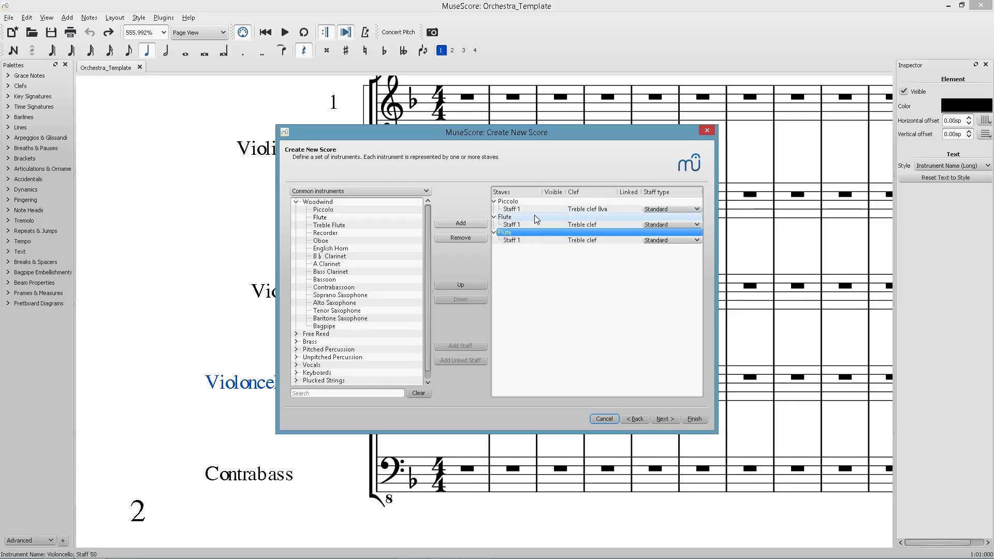
pyautogui.click(534, 215)
pyautogui.click(535, 203)
pyautogui.click(533, 232)
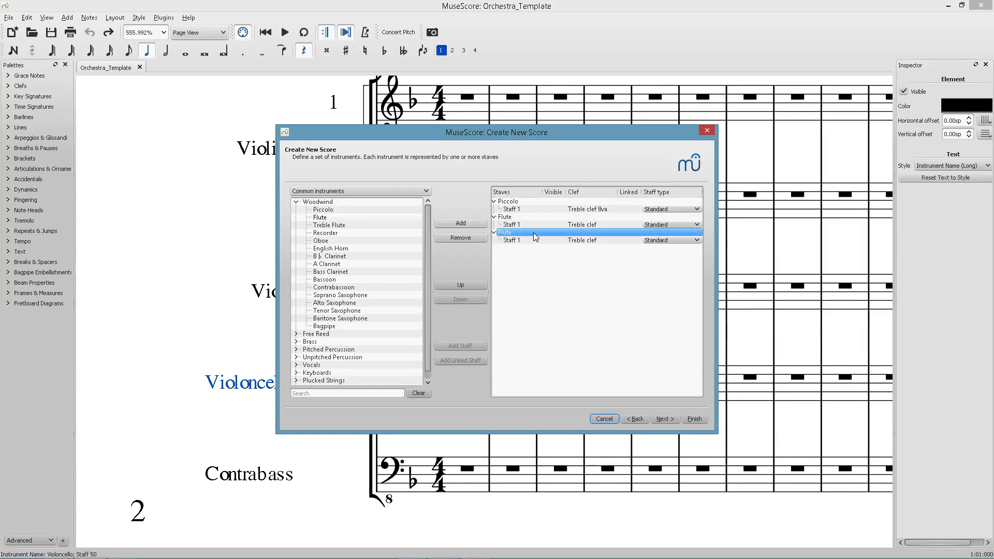
pyautogui.click(401, 218)
pyautogui.moveTo(429, 235); pyautogui.dragTo(427, 231)
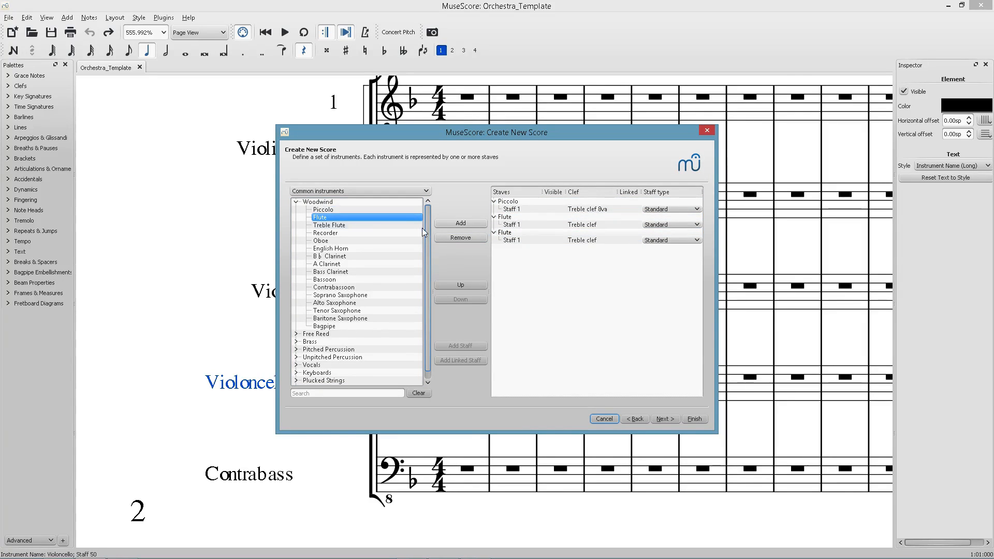
pyautogui.doubleClick(357, 241)
# Check the instrument list and the reference band score for the next instruments to add.
pyautogui.hotkey('alt', 'Tab')
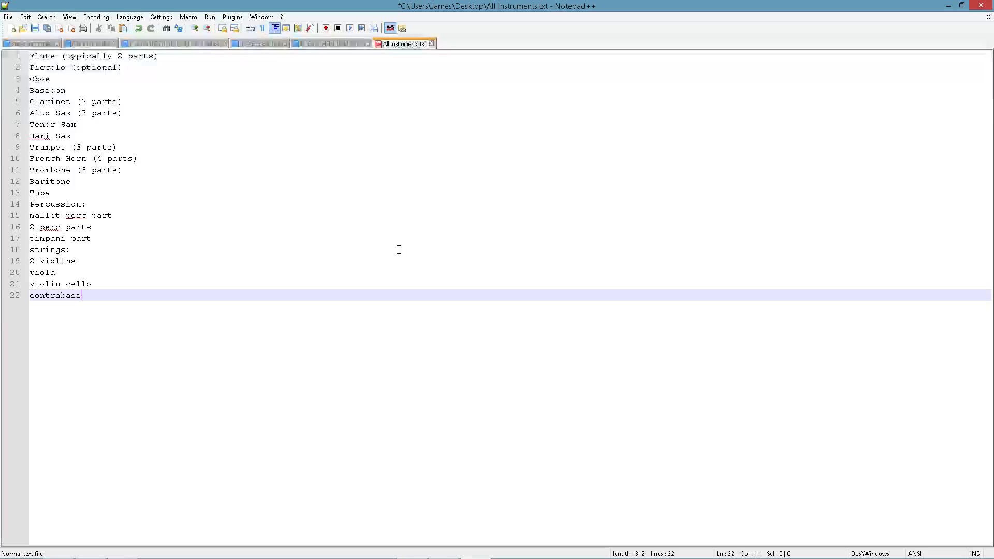
pyautogui.hotkey('alt', 'Tab')
pyautogui.press('Tab')
pyautogui.scroll(3, 303, 223)
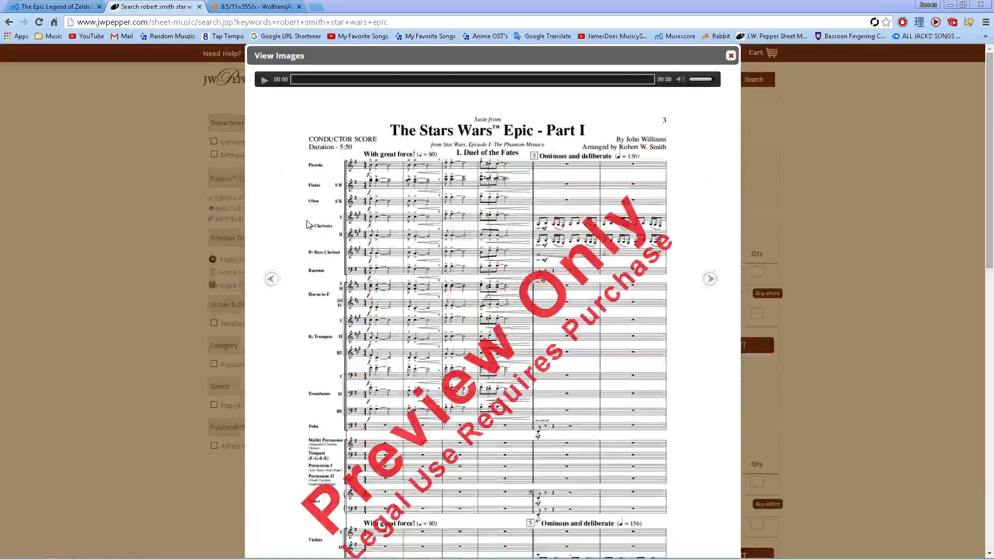
pyautogui.hotkey('alt', 'Tab')
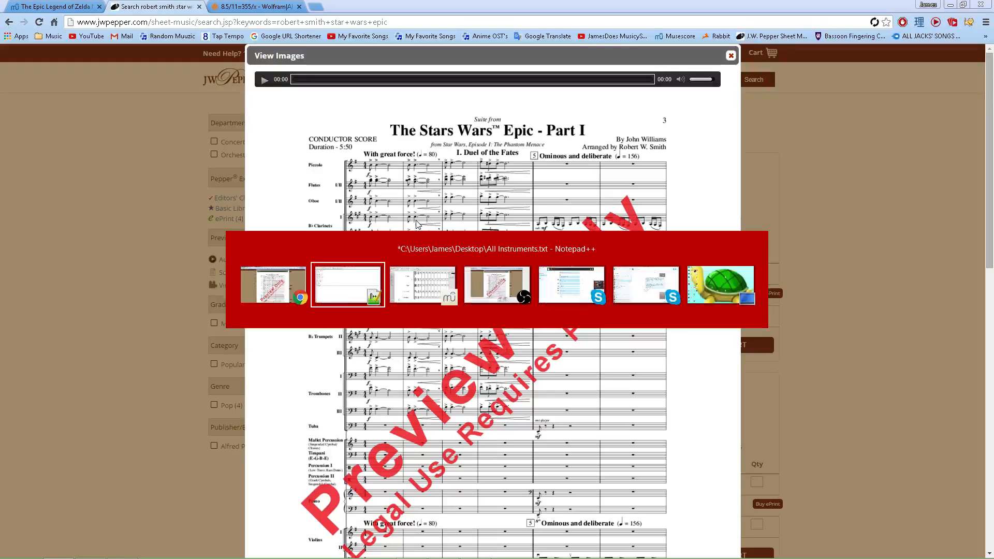
pyautogui.hotkey('alt', 'Tab')
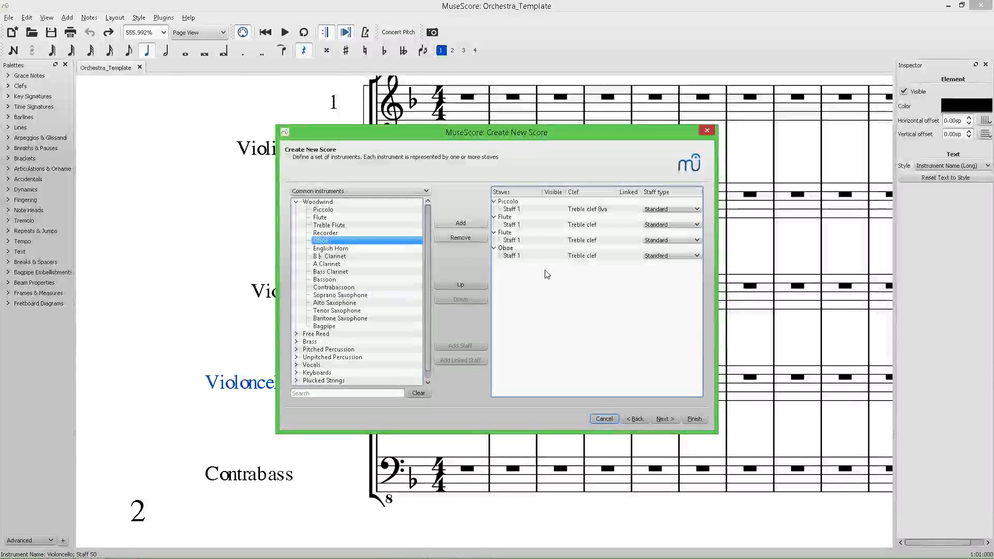
pyautogui.click(529, 249)
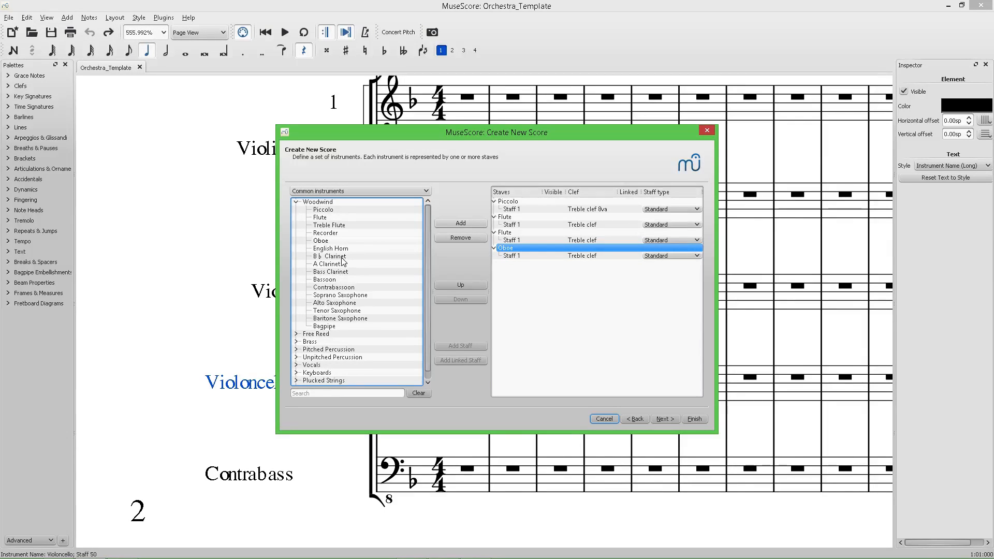
pyautogui.hotkey('alt', 'Tab')
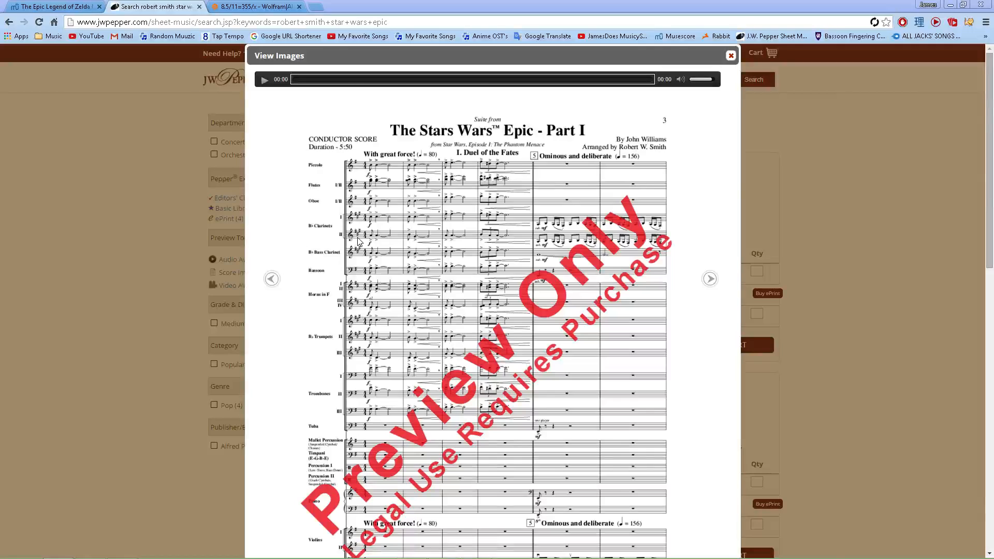
pyautogui.hotkey('alt', 'Tab')
# Add two B♭ Clarinets from the Woodwind group.
pyautogui.click(334, 256)
pyautogui.doubleClick(334, 258)
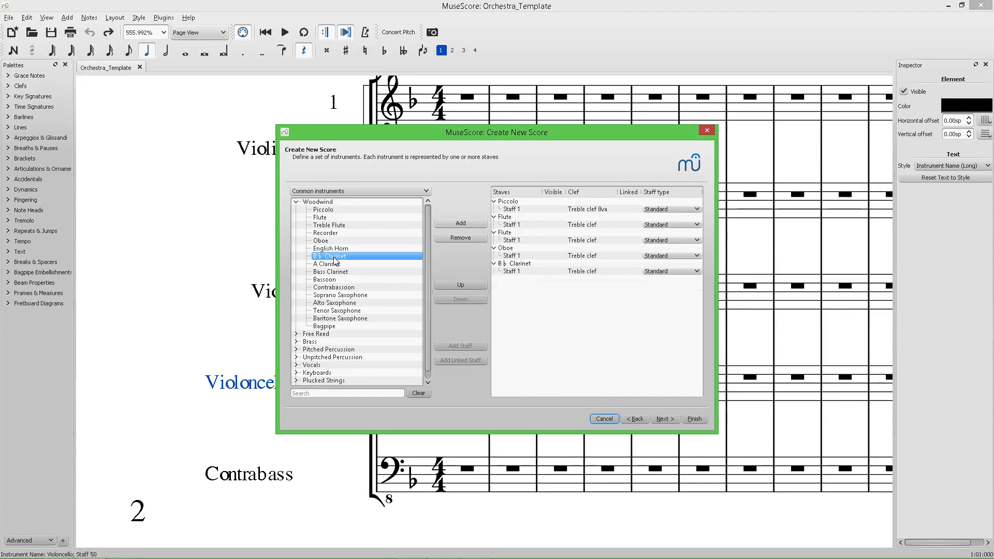
pyautogui.doubleClick(334, 257)
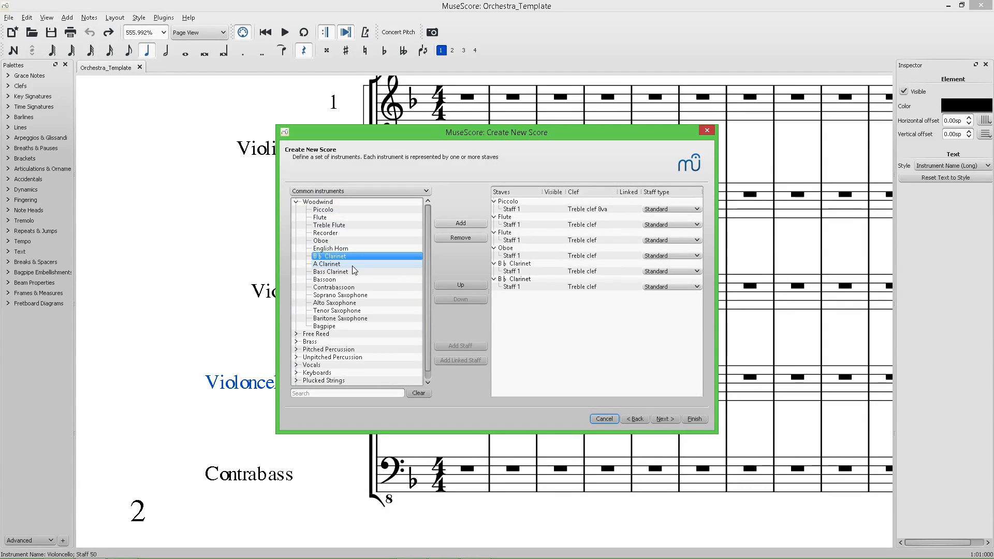
pyautogui.hotkey('alt', 'Tab')
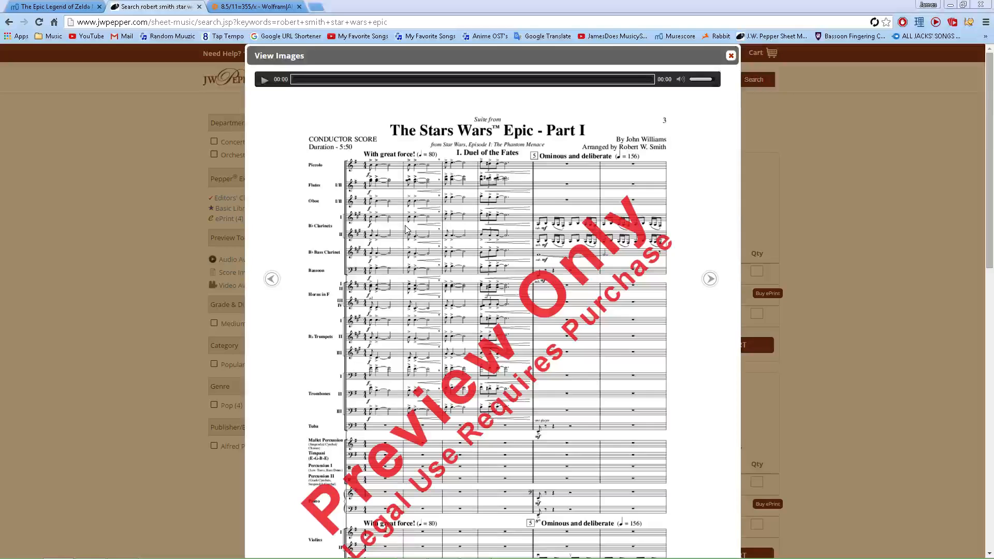
pyautogui.hotkey('alt', 'Tab')
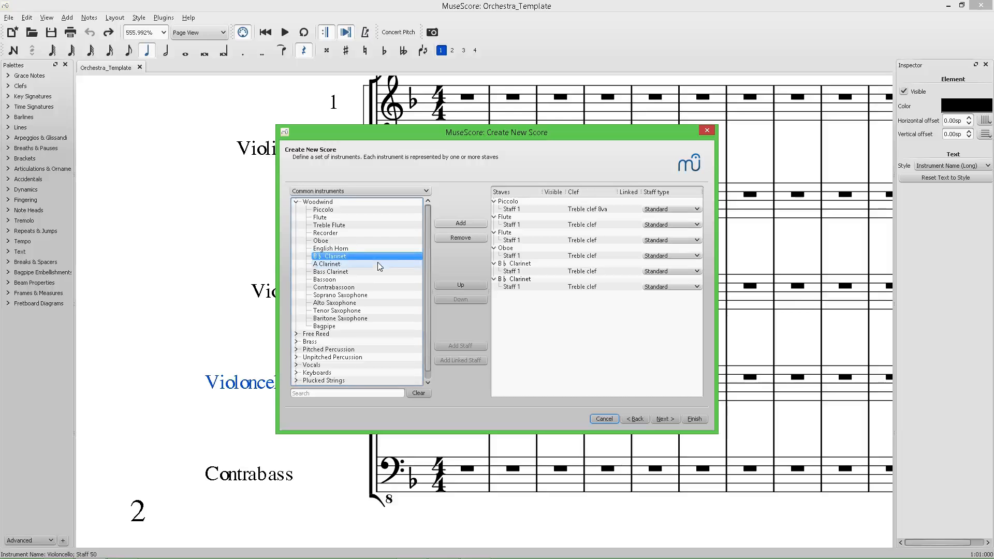
# Add a Bass Clarinet and a Bassoon from the Woodwind group.
pyautogui.doubleClick(335, 271)
pyautogui.doubleClick(350, 281)
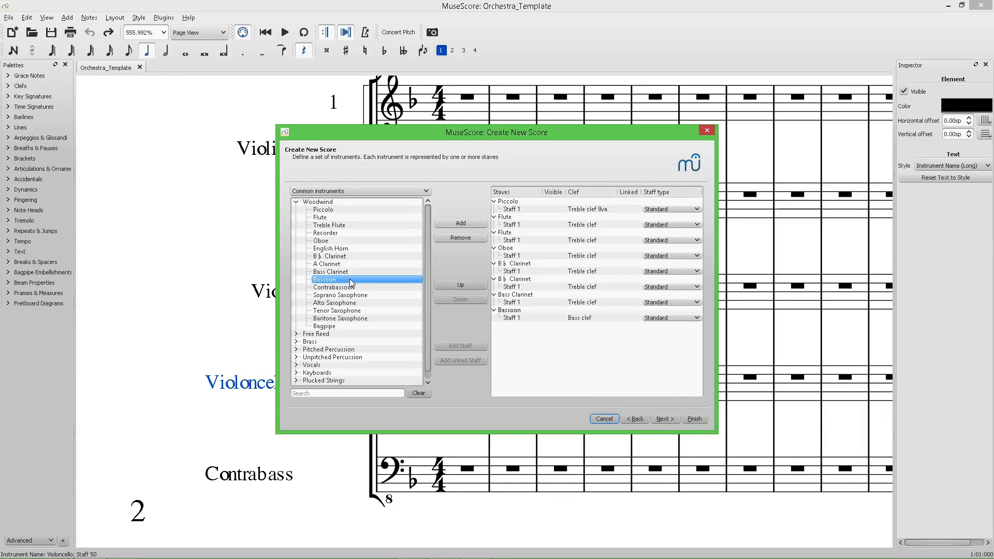
pyautogui.hotkey('alt', 'Tab')
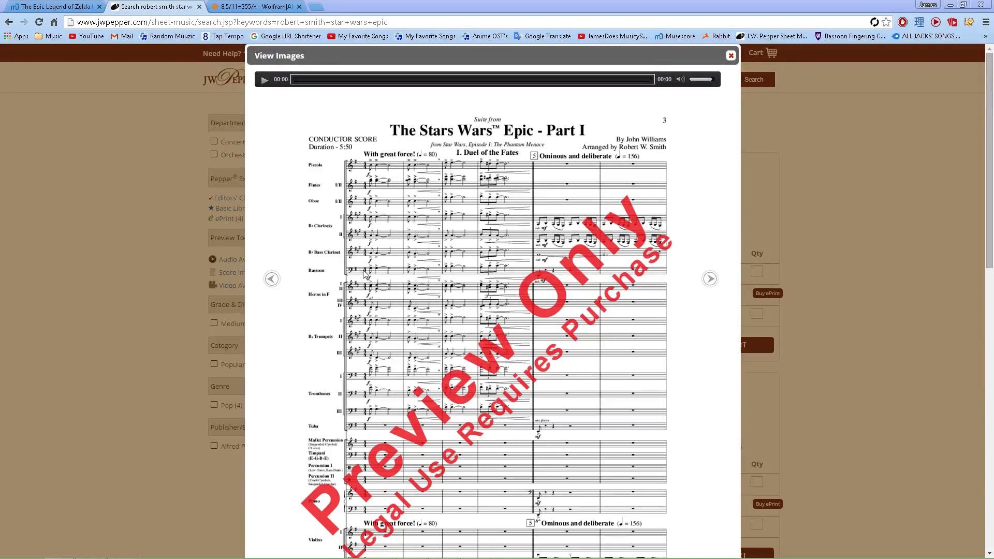
pyautogui.hotkey('alt', 'Tab')
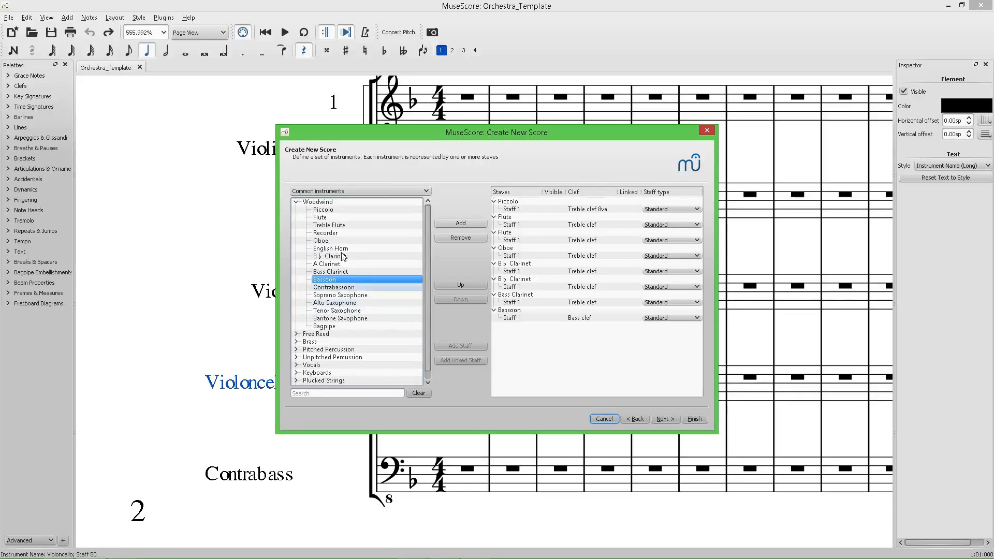
# Open the Brass group and add two Horns in F.
pyautogui.click(297, 209)
pyautogui.click(296, 202)
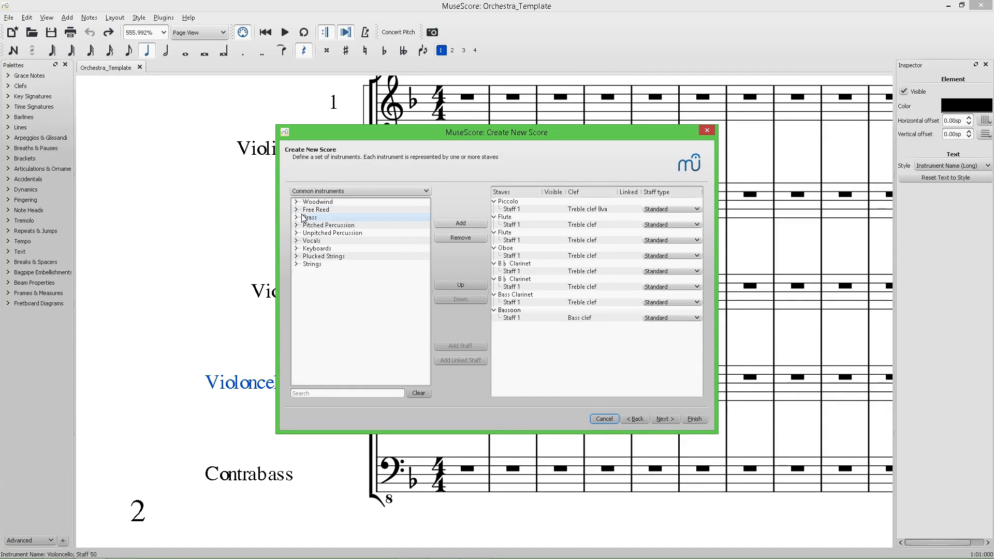
pyautogui.click(296, 217)
pyautogui.doubleClick(348, 225)
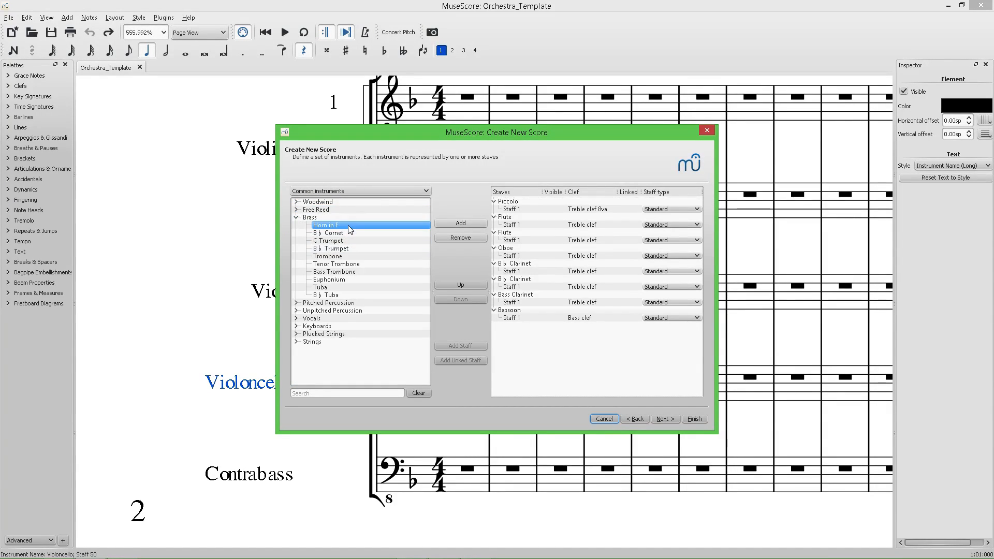
pyautogui.doubleClick(378, 228)
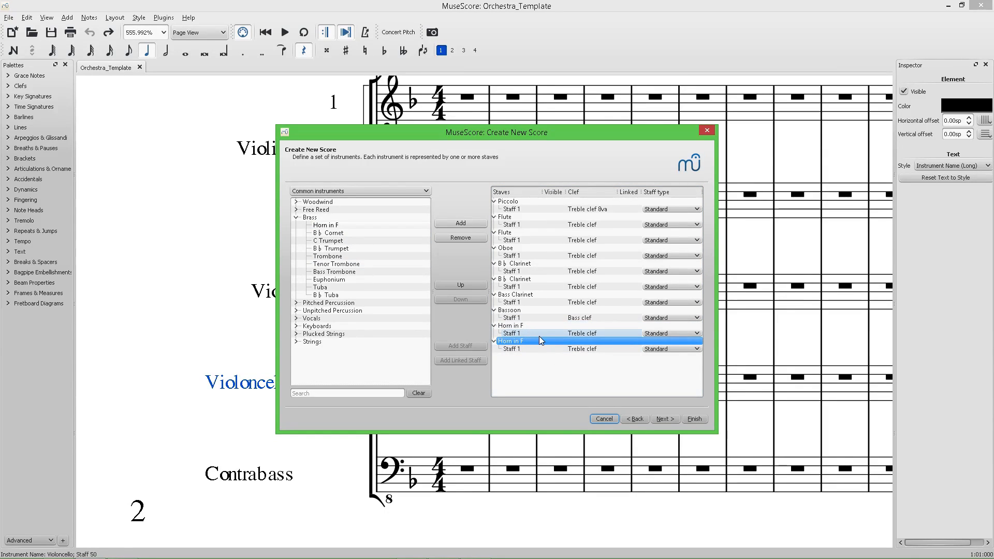
# Add two B♭ Trumpets from the Brass group.
pyautogui.doubleClick(351, 249)
pyautogui.doubleClick(351, 249)
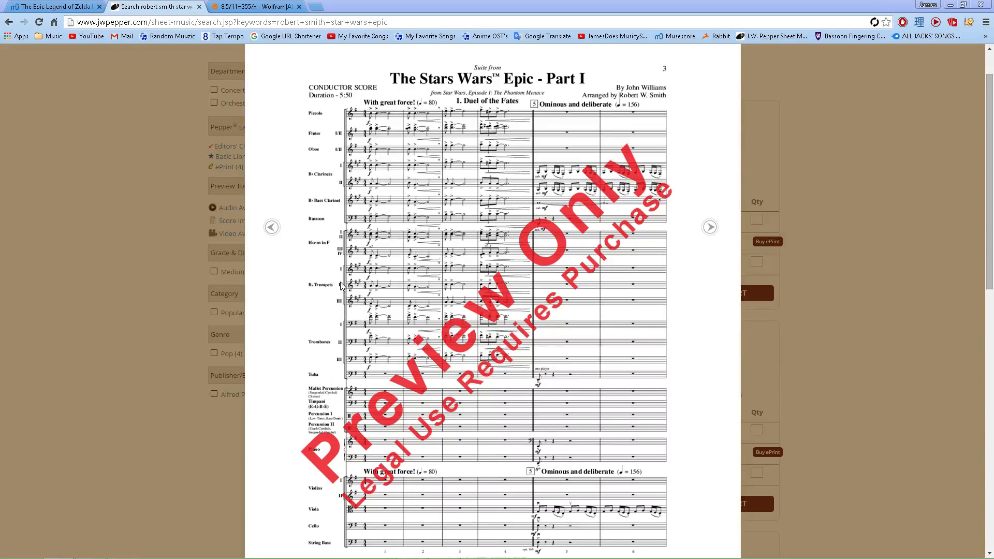
pyautogui.hotkey('alt', 'Tab')
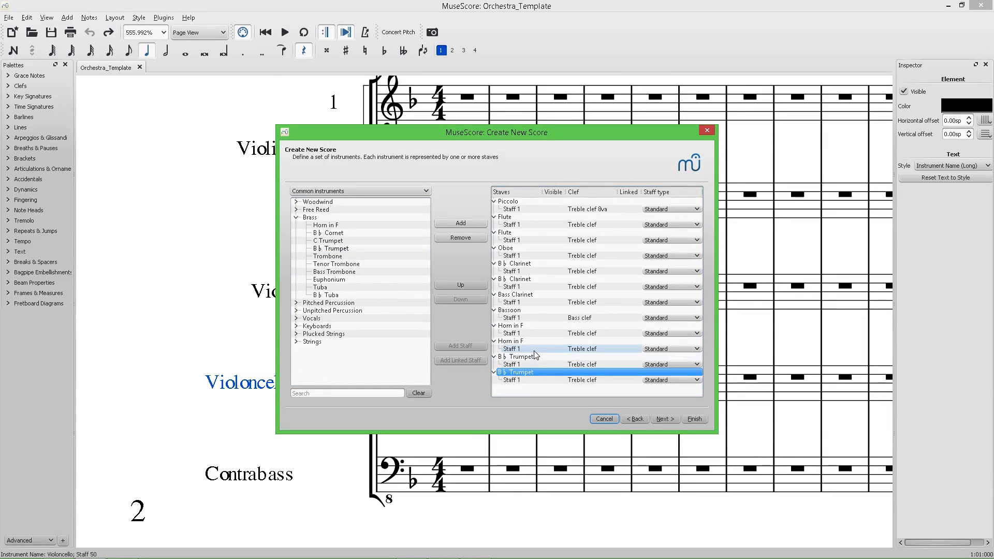
# Add three Trombones and a Tuba from the Brass group, checking the reference band score.
pyautogui.doubleClick(349, 257)
pyautogui.doubleClick(349, 257)
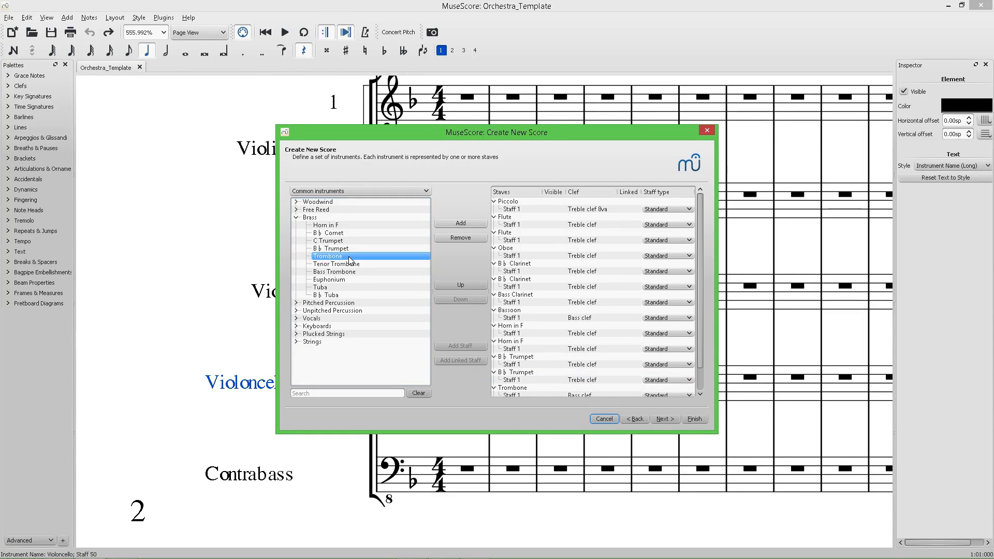
pyautogui.hotkey('alt', 'Tab')
pyautogui.scroll(-1, 355, 344)
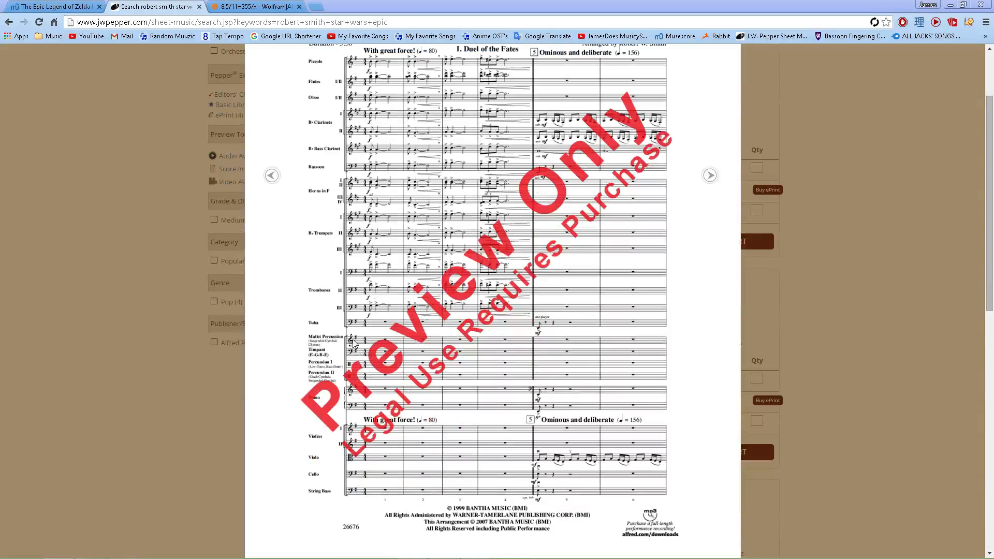
pyautogui.hotkey('alt', 'Tab')
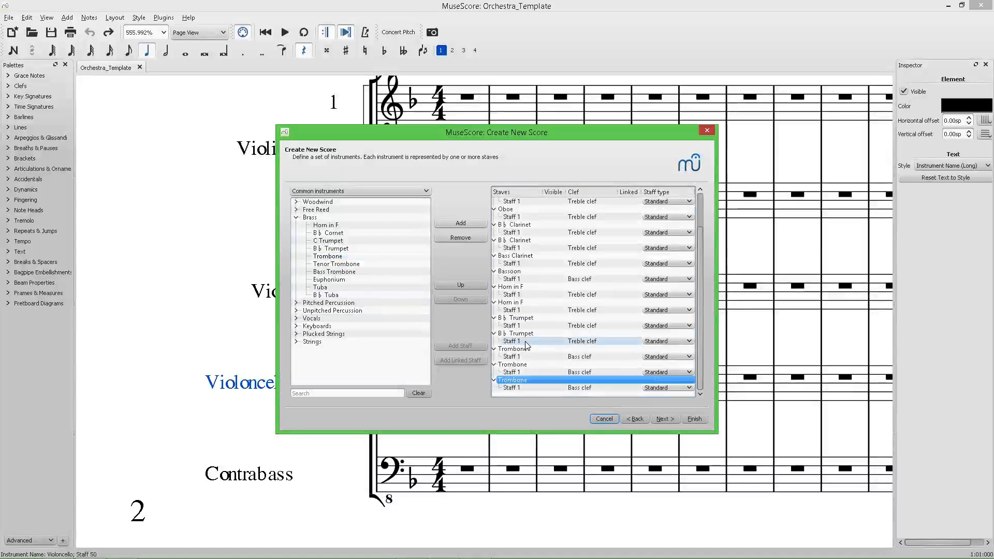
pyautogui.doubleClick(334, 289)
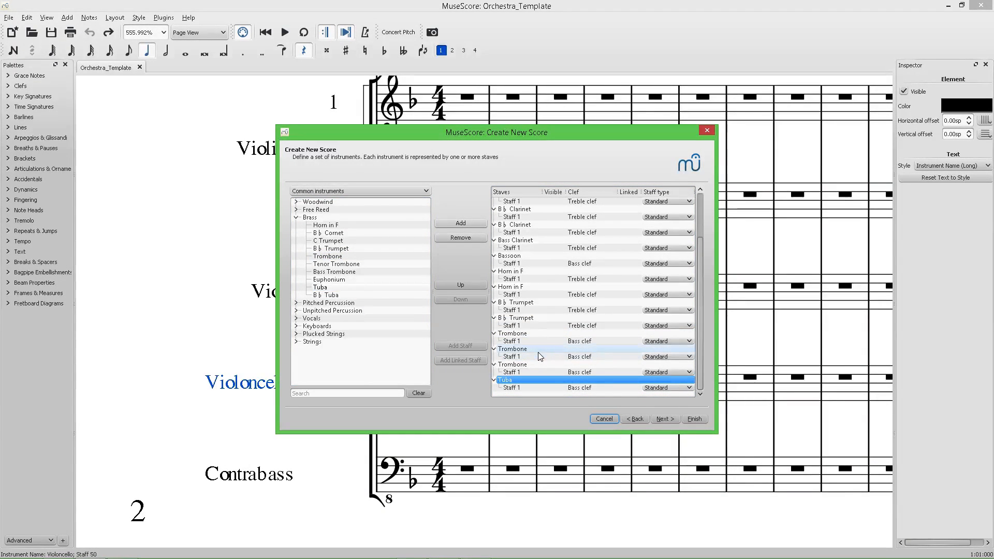
# Add a Marimba from the Pitched Percussion group after checking the reference score's percussion parts.
pyautogui.click(533, 364)
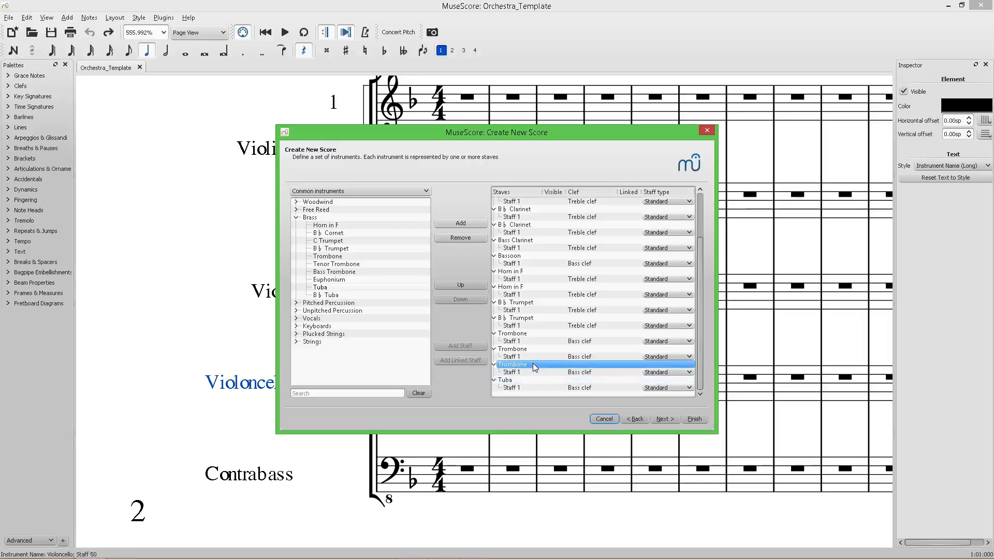
pyautogui.click(535, 334)
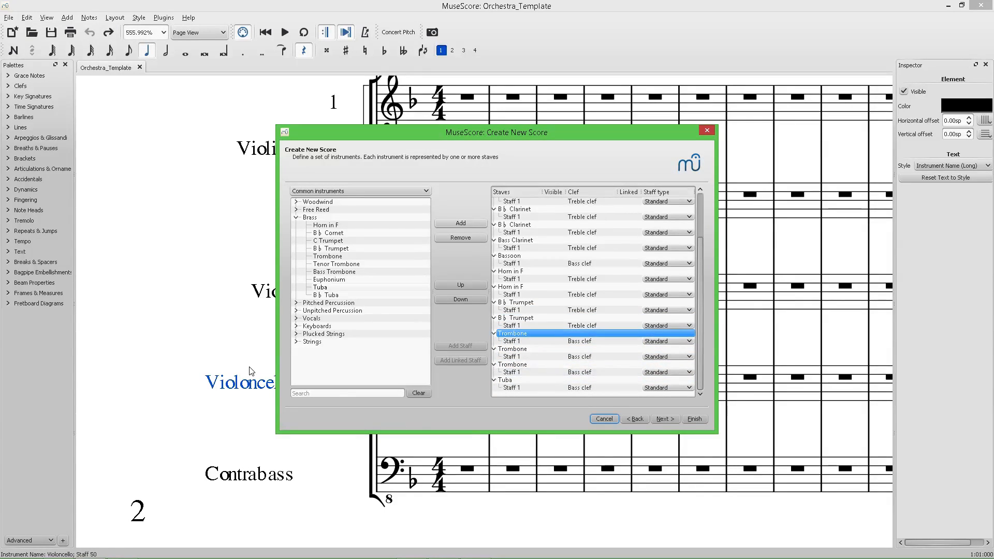
pyautogui.click(298, 219)
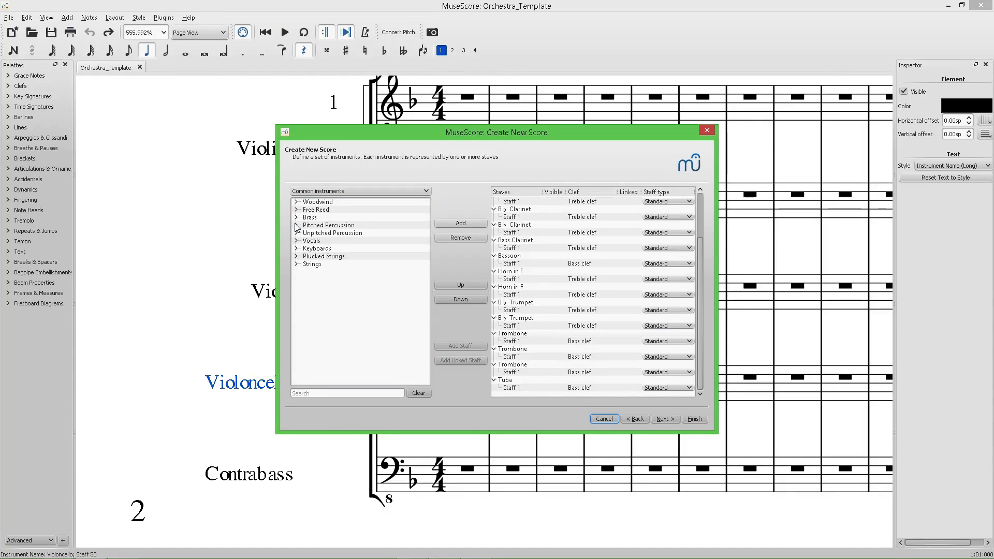
pyautogui.click(297, 226)
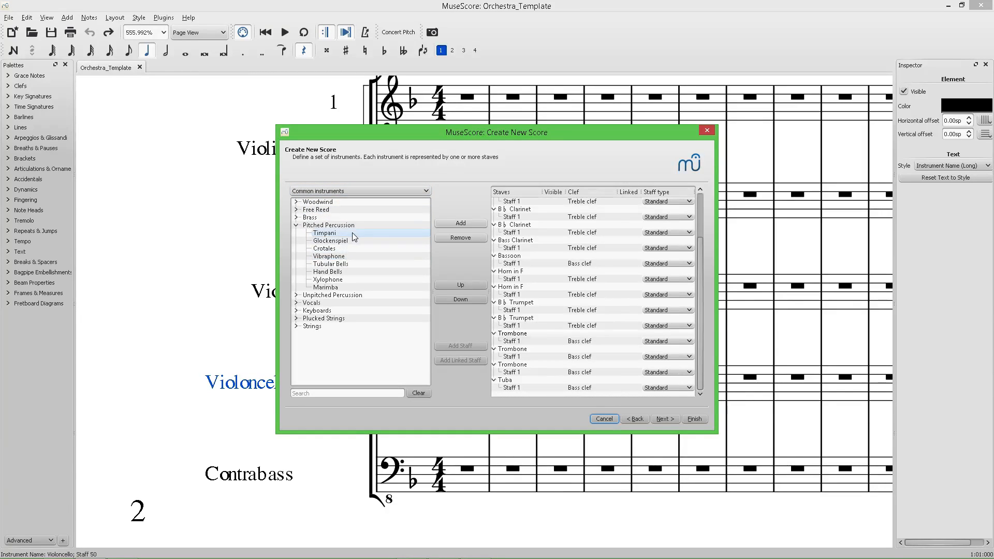
pyautogui.hotkey('alt', 'Tab')
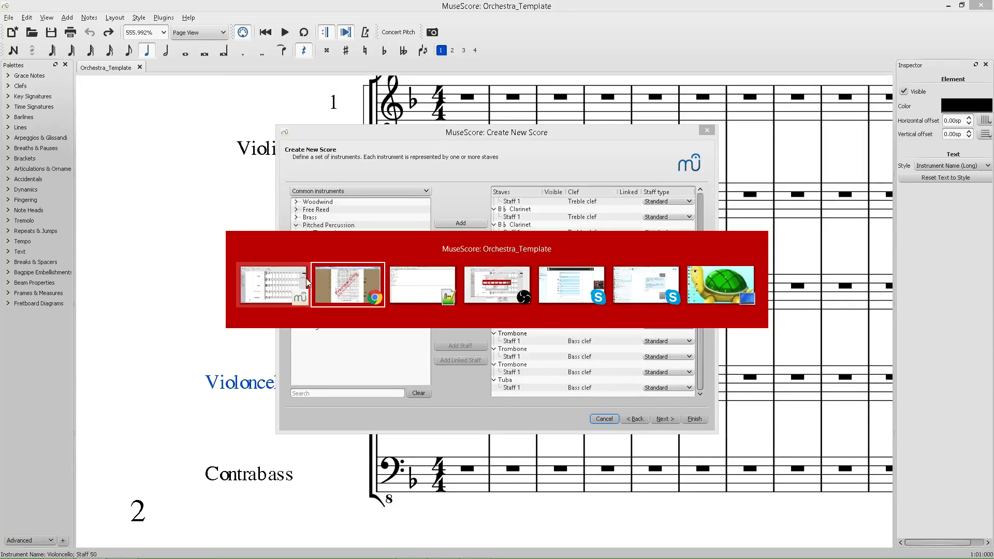
pyautogui.click(350, 280)
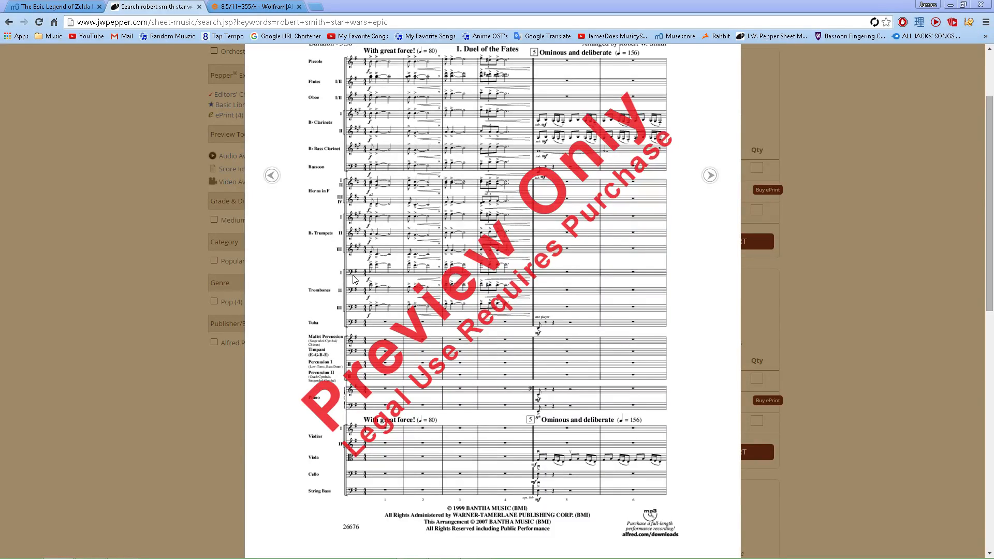
pyautogui.hotkey('alt', 'Tab')
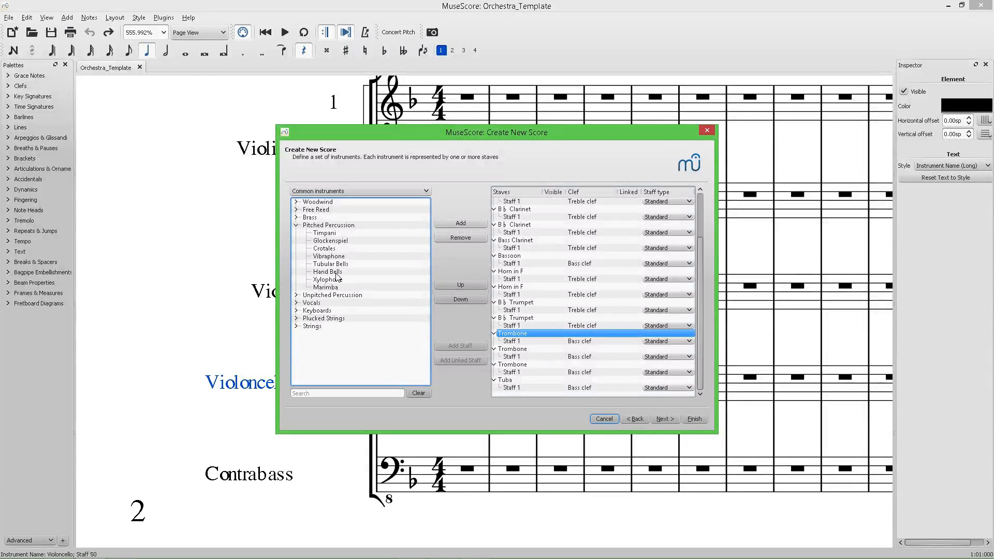
pyautogui.doubleClick(340, 287)
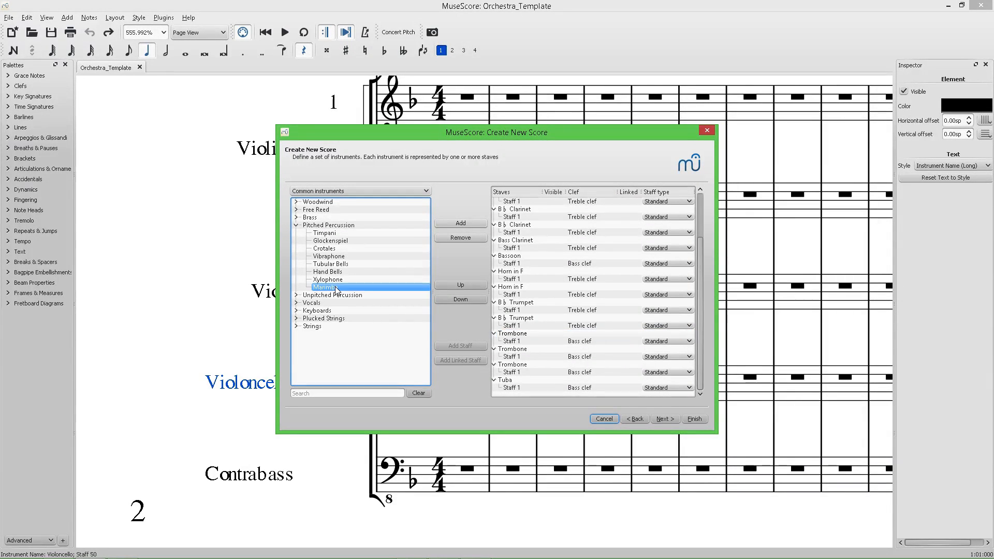
# Remove the Marimba's second staff.
pyautogui.scroll(-1, 512, 330)
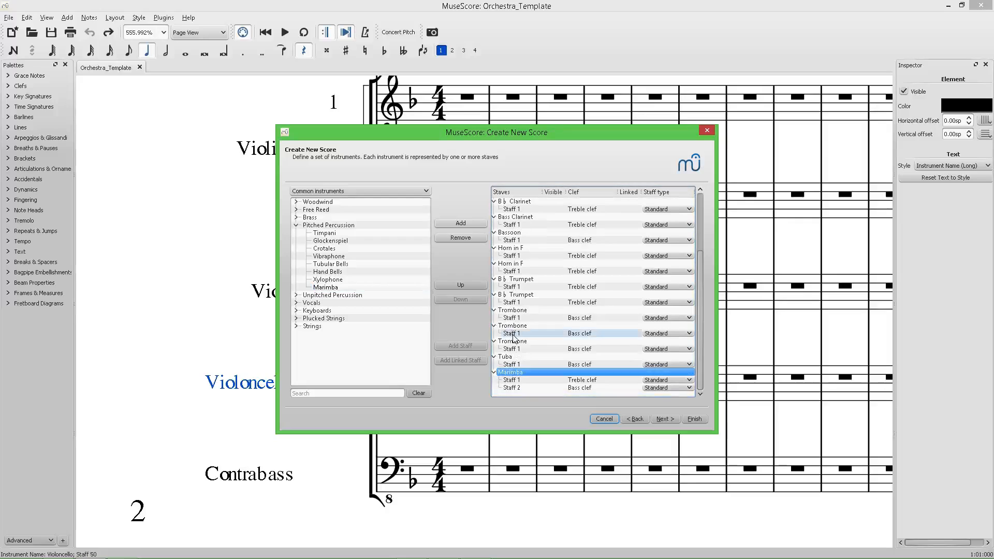
pyautogui.click(520, 389)
pyautogui.click(461, 237)
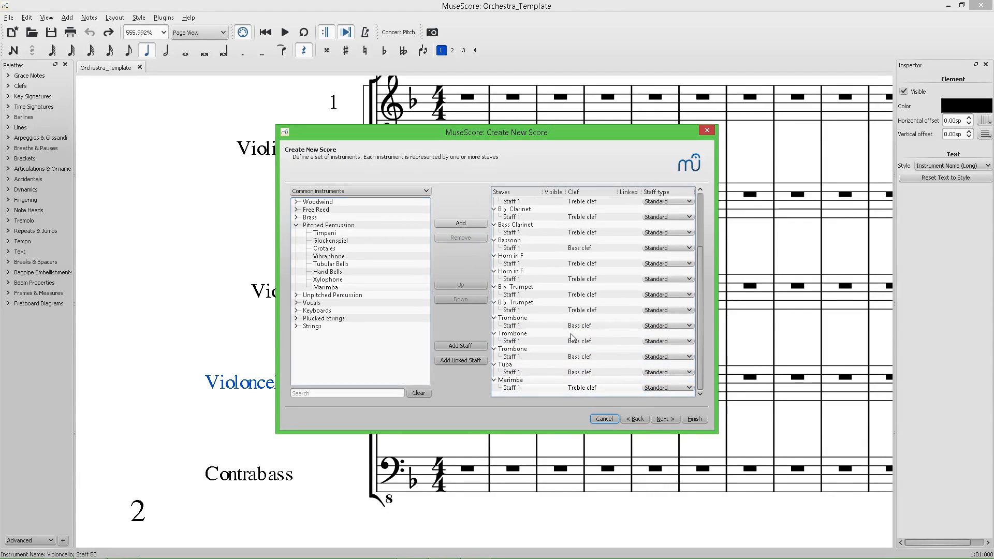
pyautogui.click(524, 380)
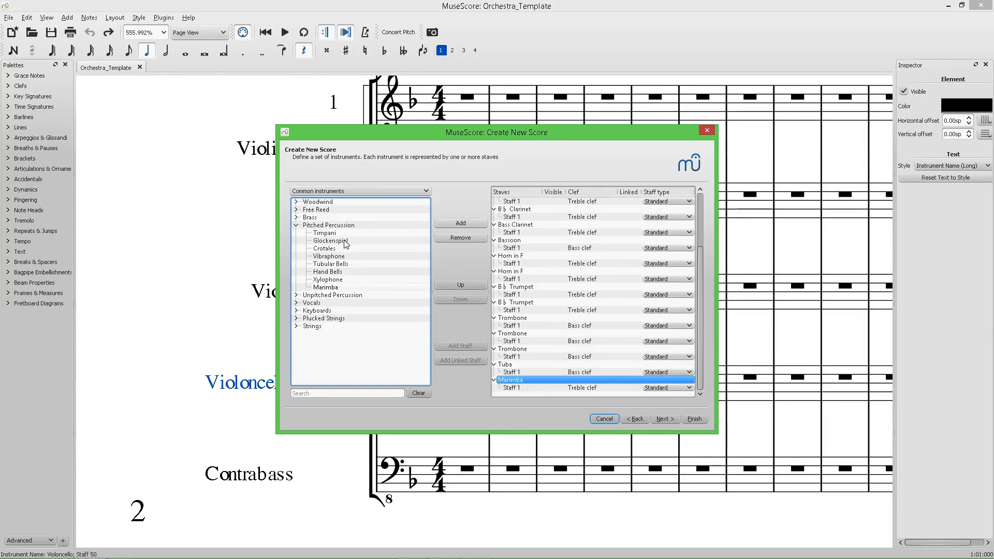
# Add Timpani from Pitched Percussion and two Drumsets from the Unpitched Percussion group.
pyautogui.doubleClick(299, 233)
pyautogui.click(296, 225)
pyautogui.click(297, 233)
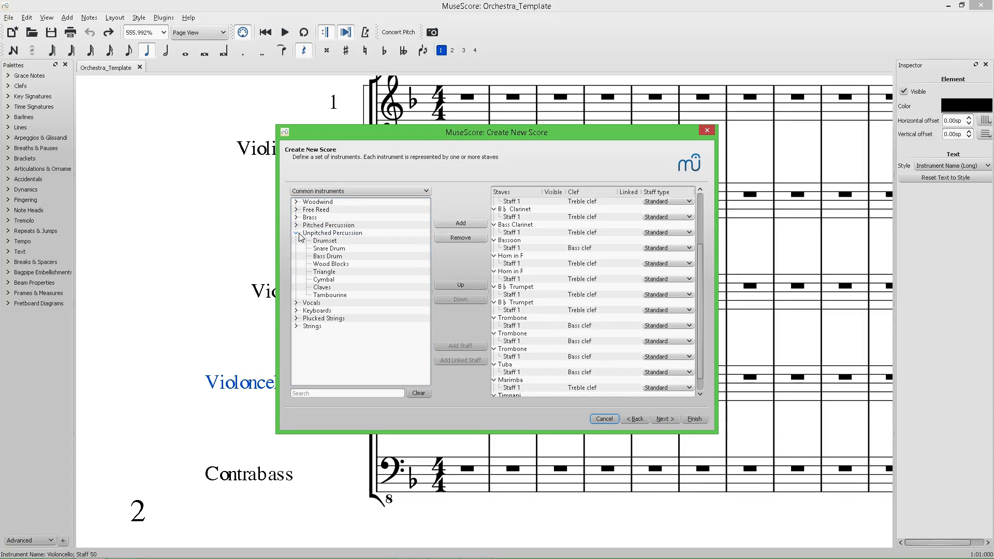
pyautogui.doubleClick(333, 241)
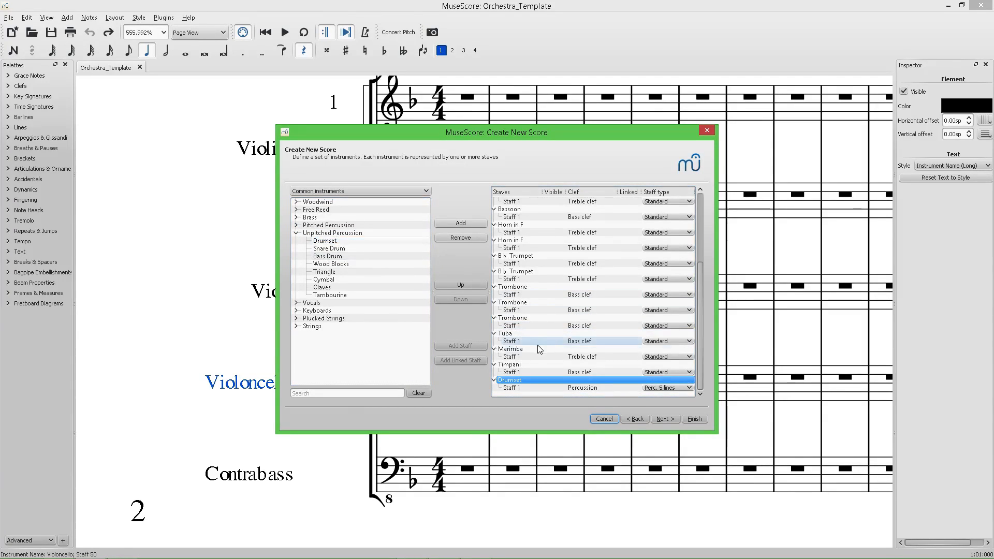
pyautogui.click(342, 248)
pyautogui.doubleClick(343, 243)
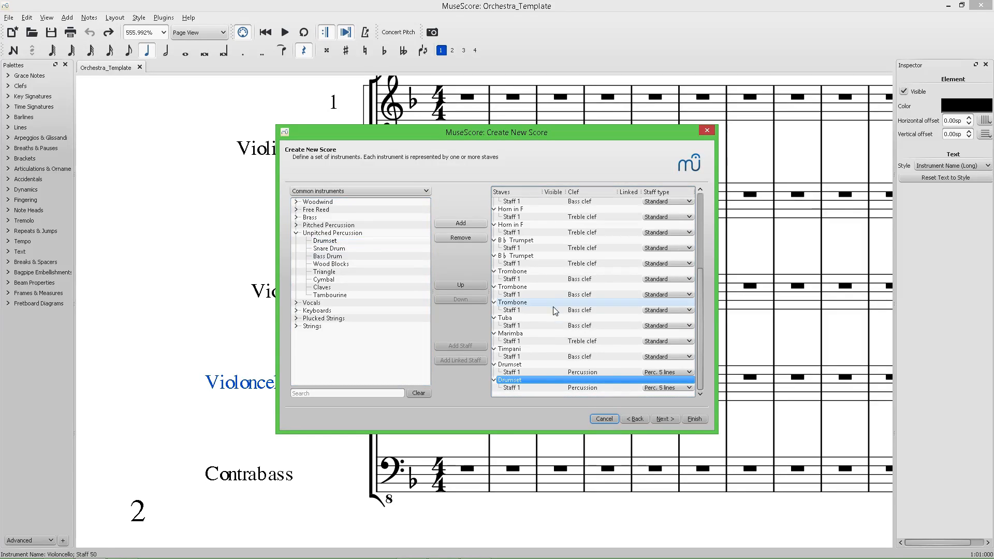
pyautogui.click(296, 233)
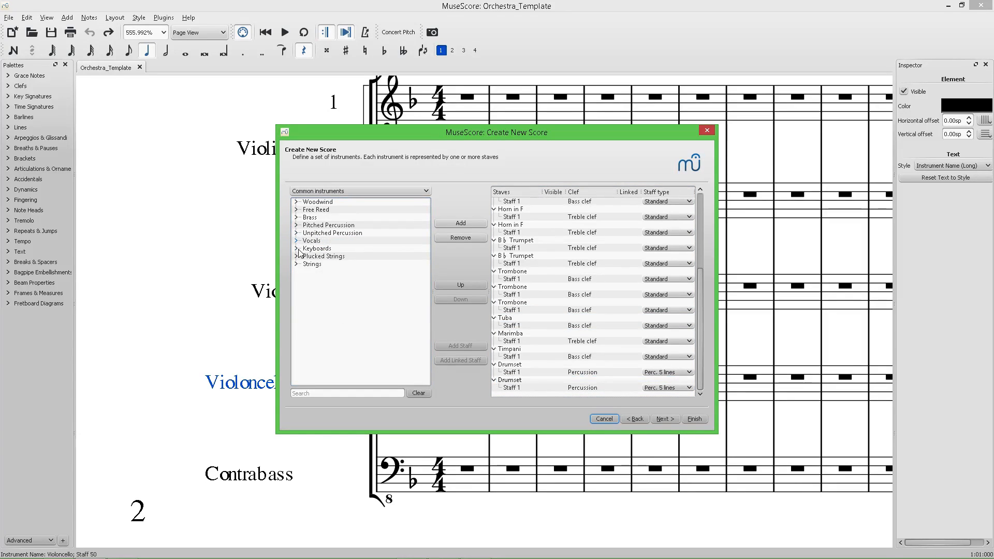
# Look through the Vocals group and the reference band score for the remaining instruments.
pyautogui.scroll(-2, 538, 275)
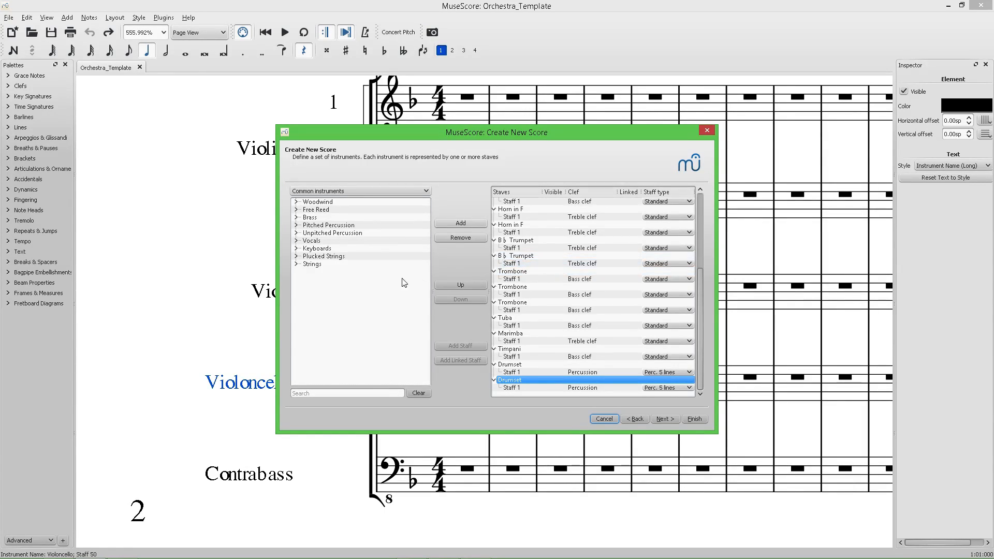
pyautogui.click(297, 241)
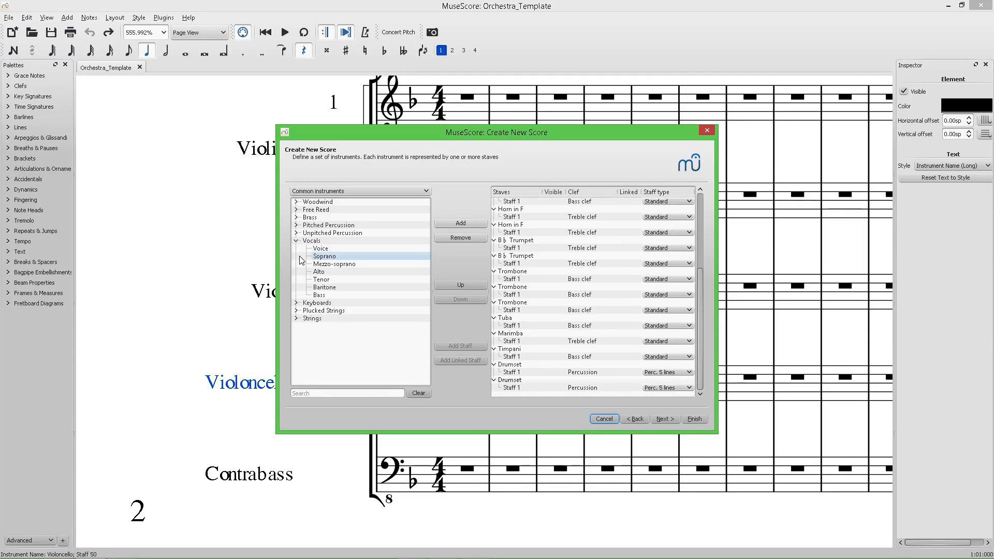
pyautogui.click(296, 241)
pyautogui.hotkey('alt', 'Tab')
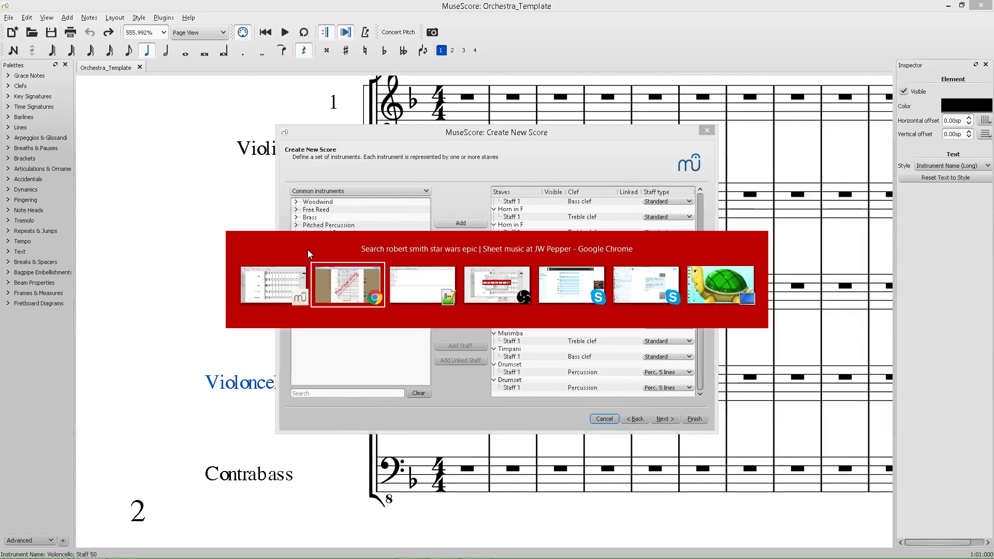
pyautogui.hotkey('alt', 'Tab')
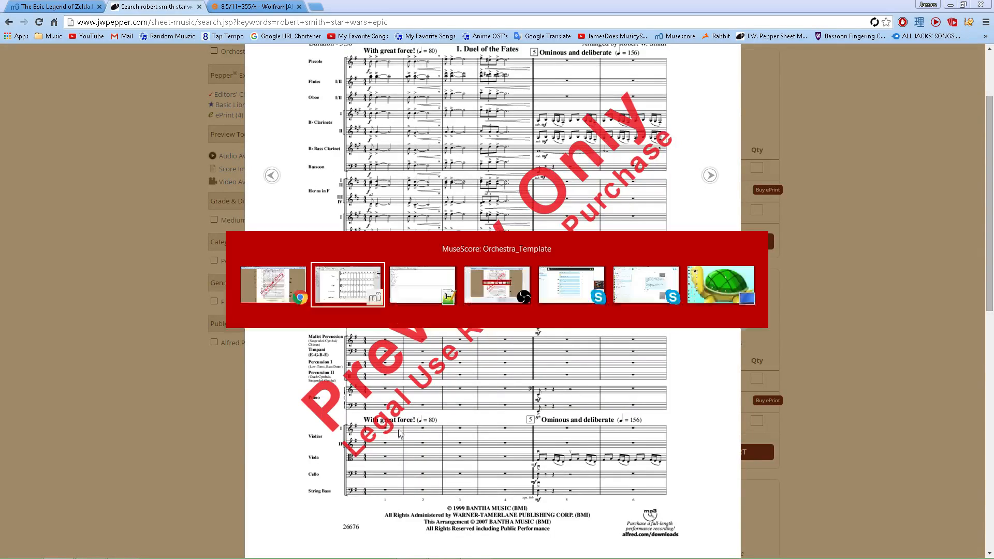
pyautogui.hotkey('alt', 'Tab')
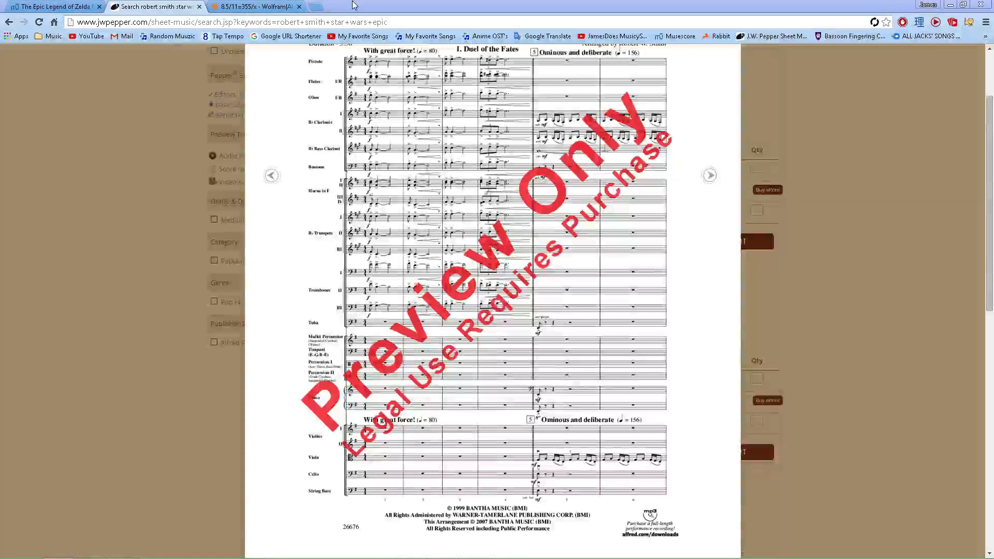
# Open the Epic Legend of Zelda Medley for Orchestra score on the MuseScore website and examine its instrument list.
pyautogui.middleClick(676, 36)
pyautogui.click(370, 7)
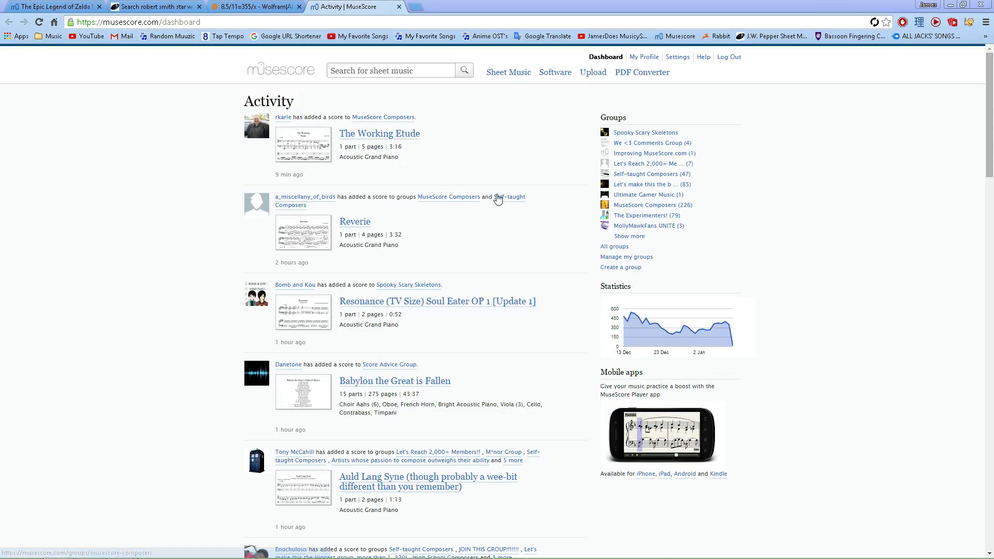
pyautogui.click(644, 57)
pyautogui.scroll(-5, 341, 273)
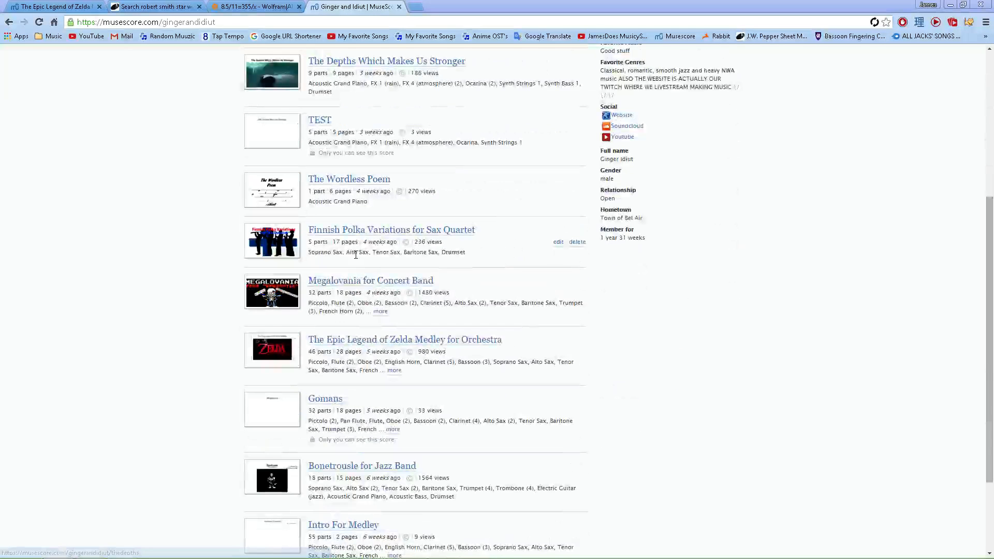
pyautogui.click(300, 358)
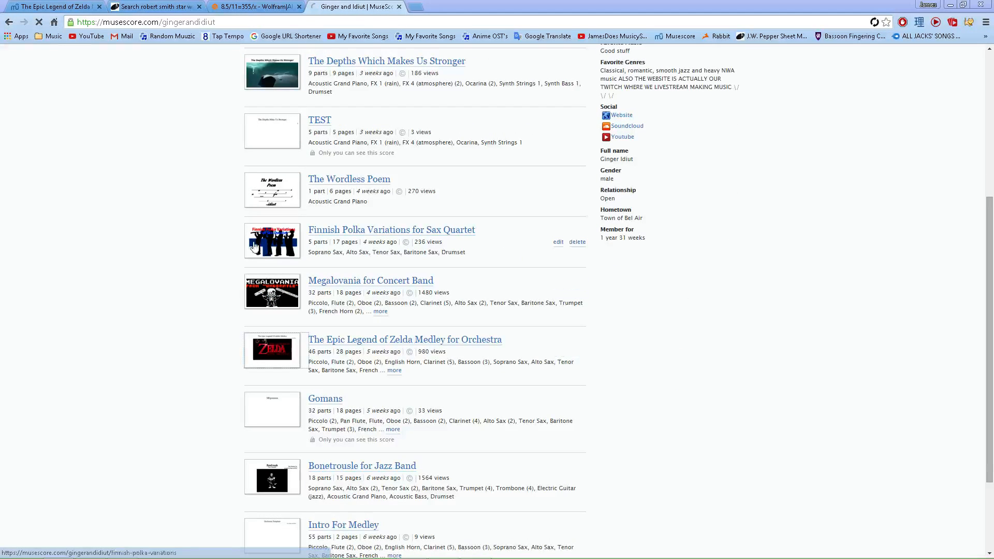
pyautogui.click(258, 127)
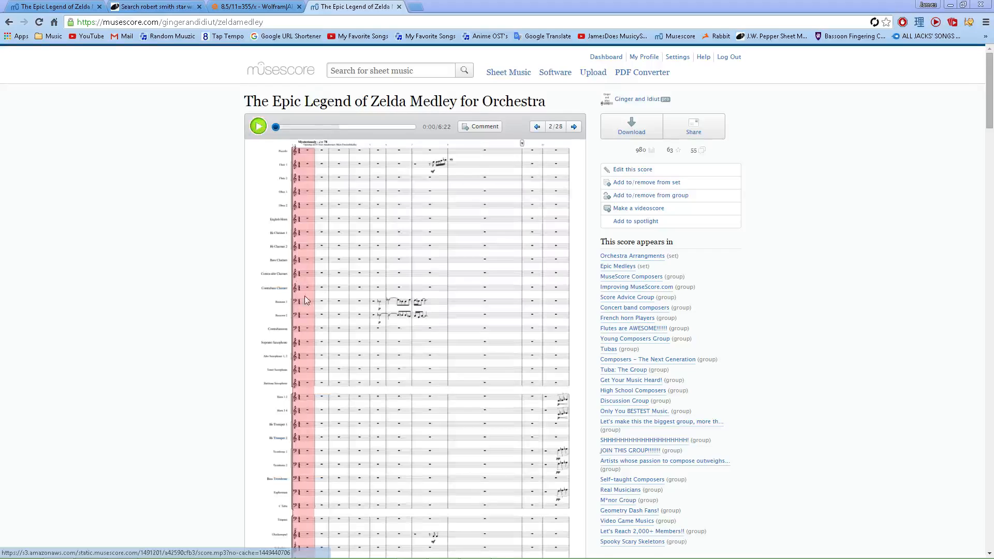
pyautogui.scroll(-7, 307, 360)
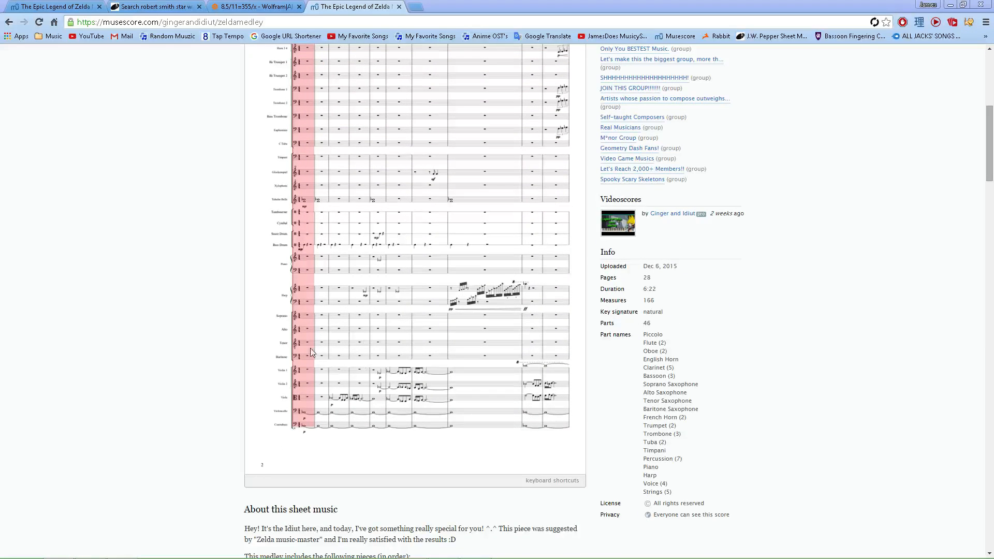
pyautogui.scroll(5, 312, 353)
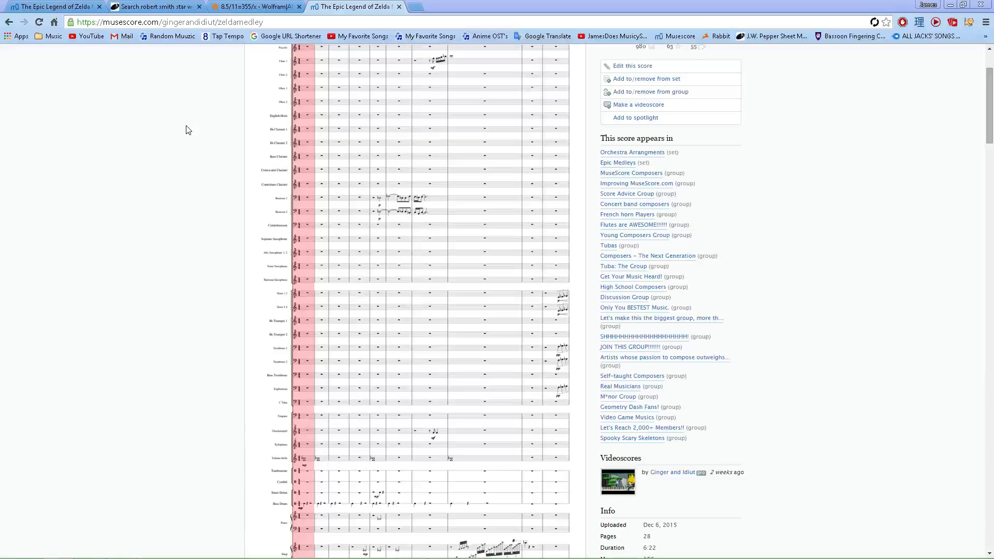
pyautogui.hotkey('alt', 'Left')
pyautogui.hotkey('alt', 'Right')
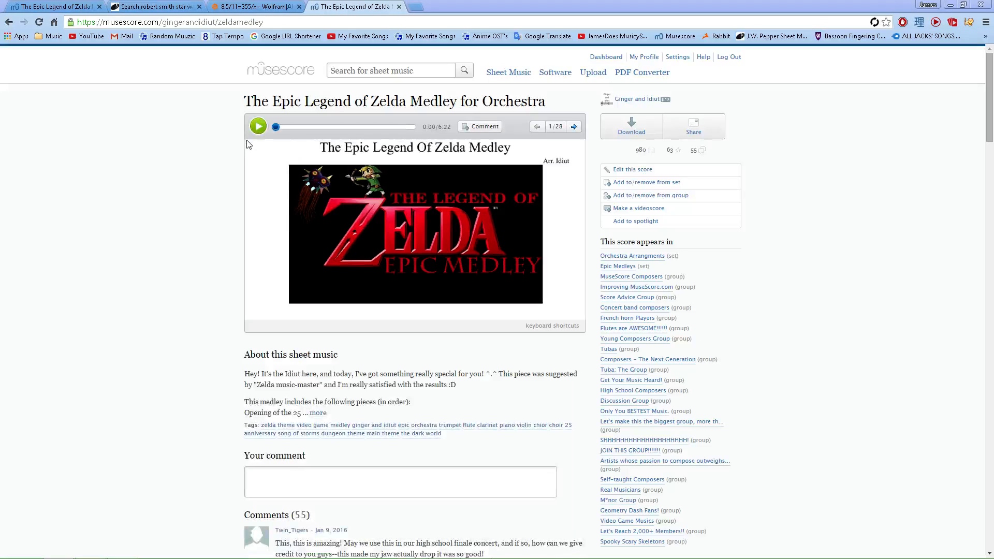
pyautogui.click(258, 127)
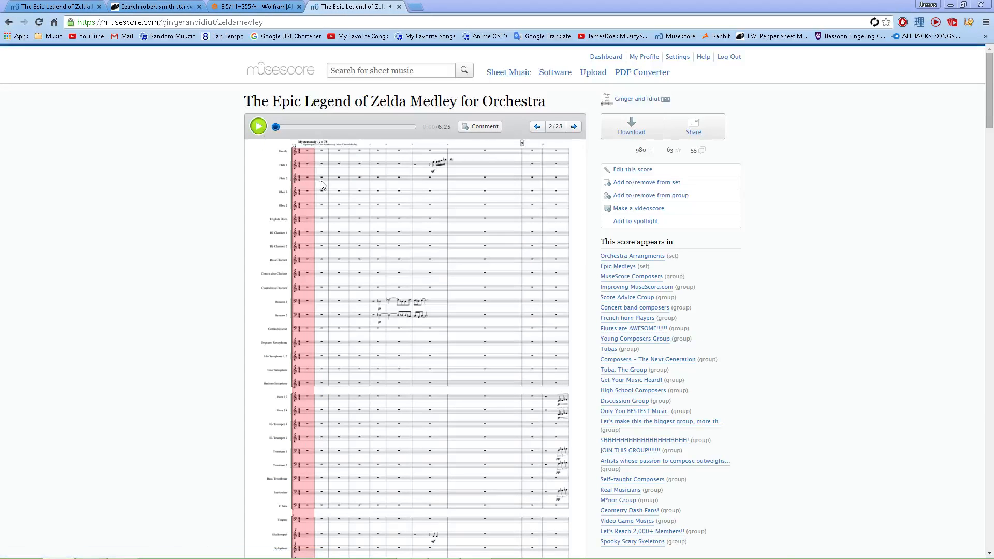
pyautogui.hotkey('alt', 'Tab')
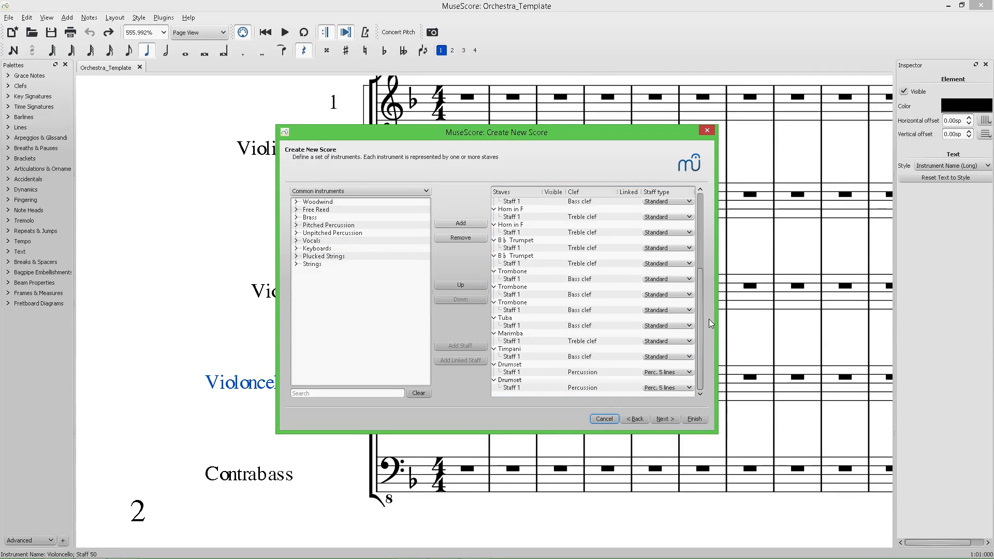
# Expand the Strings group and add two Violins to the score.
pyautogui.doubleClick(306, 264)
pyautogui.doubleClick(324, 272)
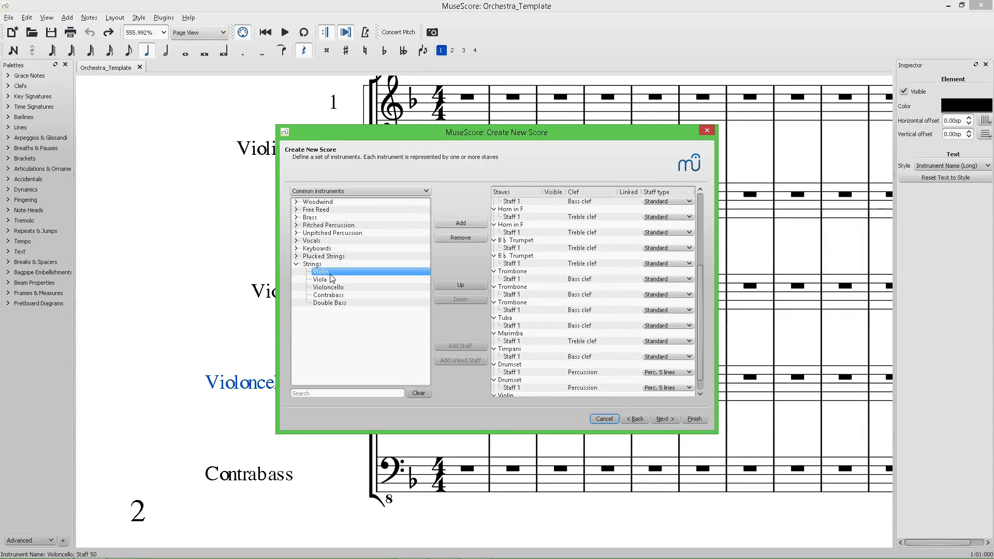
pyautogui.doubleClick(330, 274)
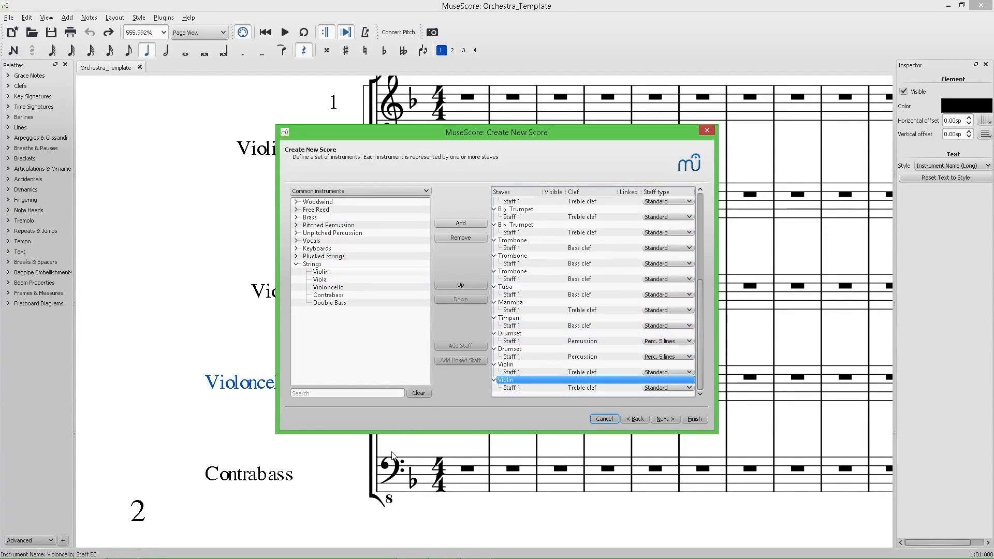
# Switch the instrument list to All instruments and check the reference score's string parts in the browser.
pyautogui.moveTo(246, 551)
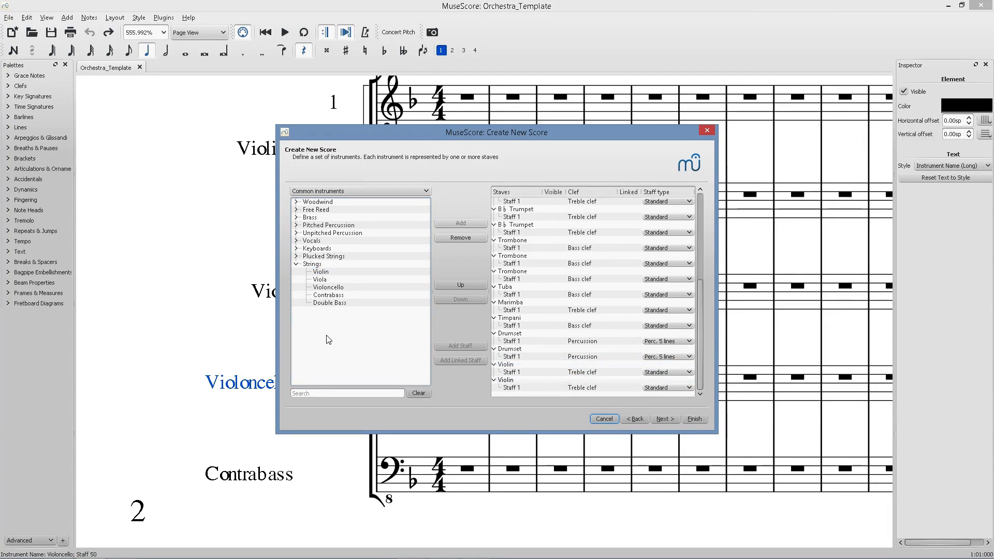
pyautogui.click(332, 192)
pyautogui.click(331, 201)
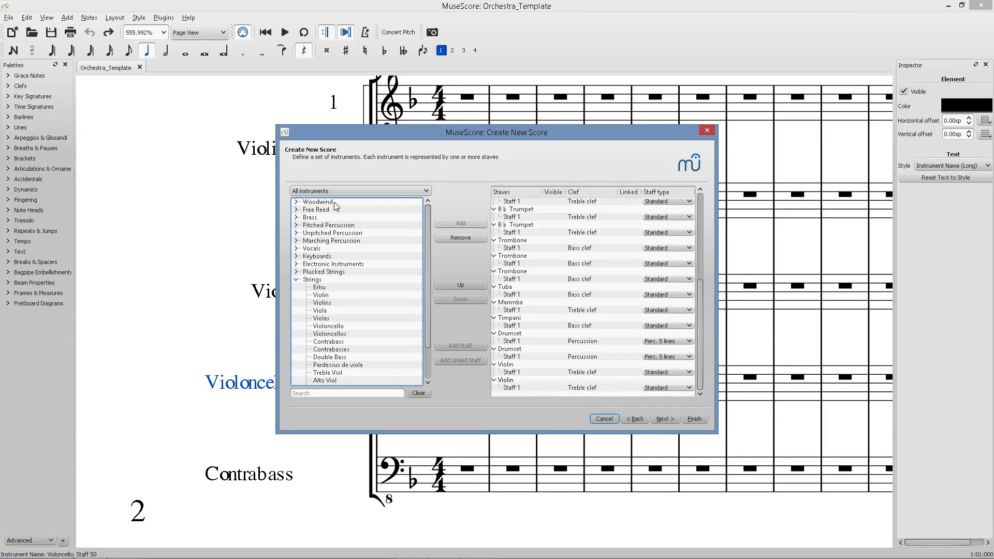
pyautogui.scroll(-5, 340, 265)
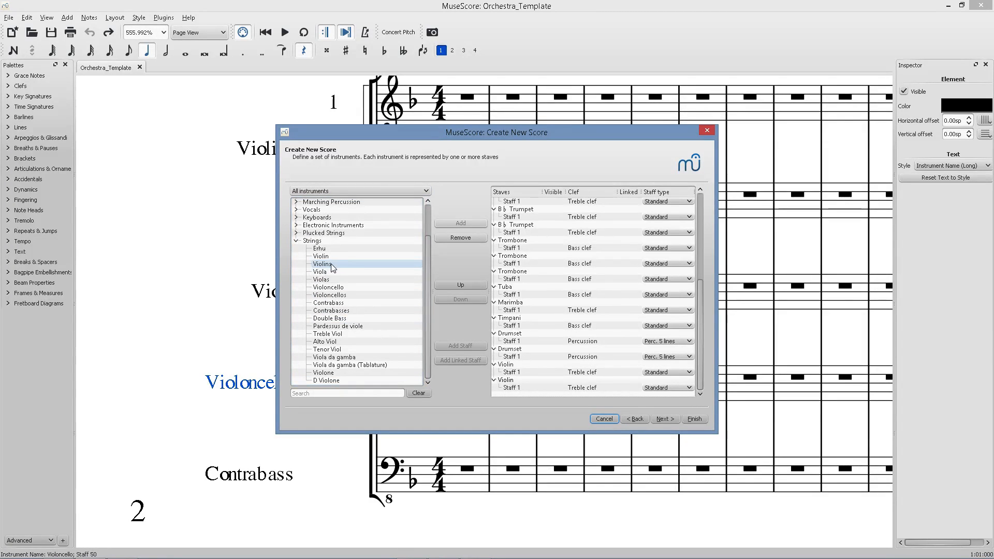
pyautogui.hotkey('alt', 'Tab')
pyautogui.scroll(-5, 340, 322)
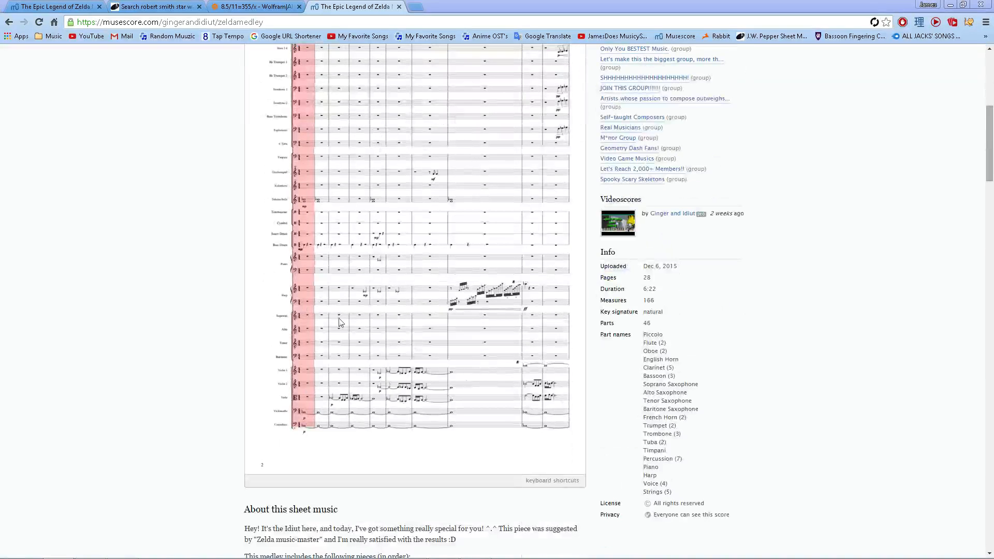
pyautogui.scroll(-7, 320, 389)
pyautogui.hotkey('alt', 'Tab')
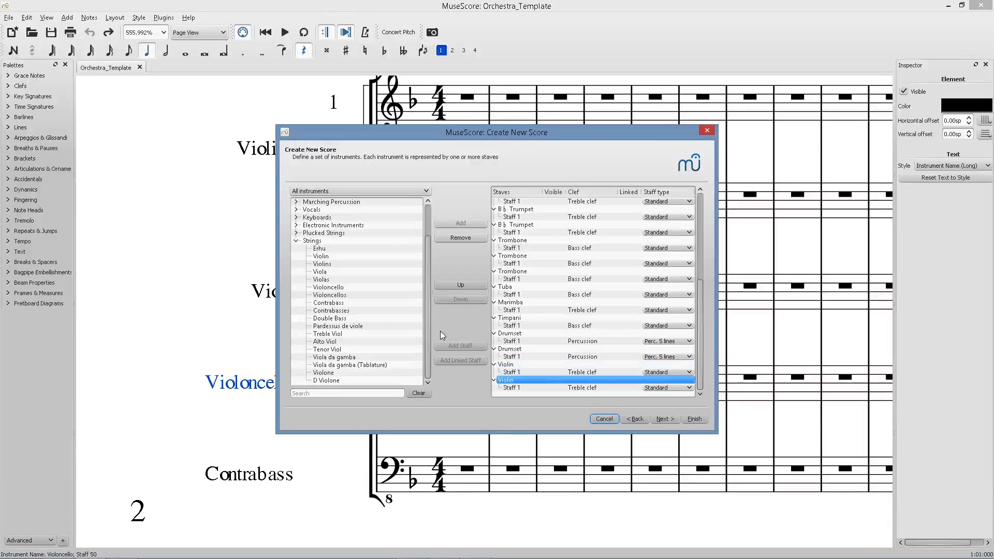
# Add Viola, Violoncello and Contrabass from the Strings group, then collapse the group.
pyautogui.doubleClick(335, 273)
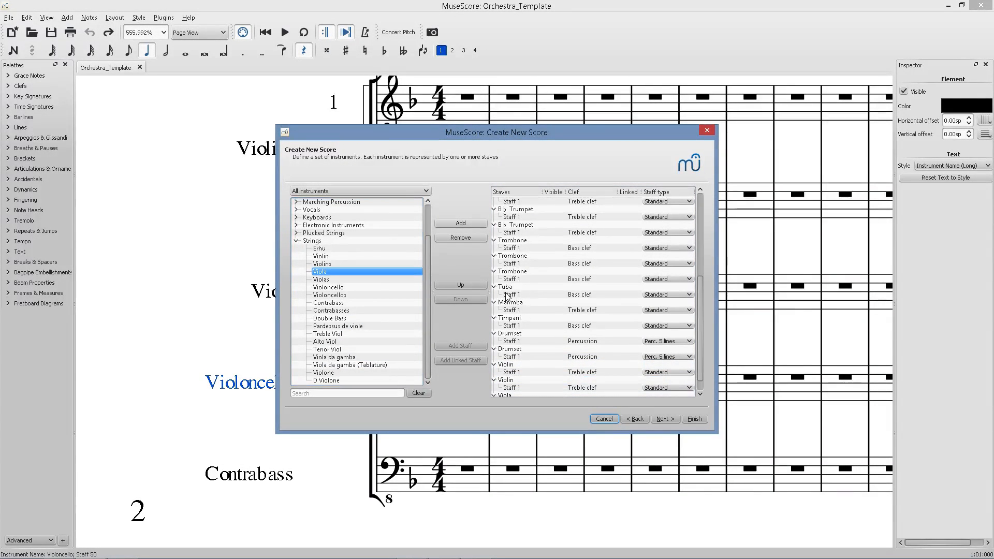
pyautogui.doubleClick(347, 288)
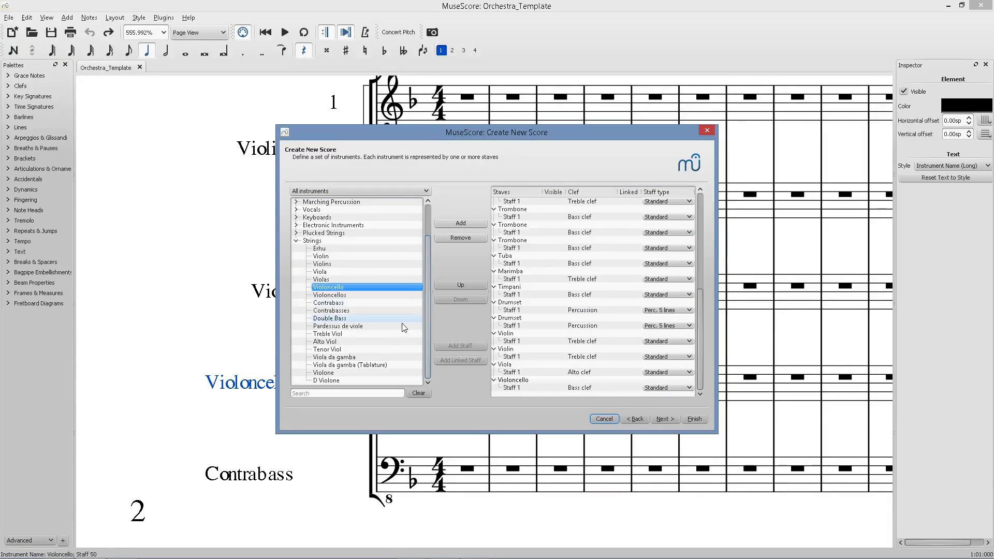
pyautogui.click(359, 304)
pyautogui.doubleClick(359, 303)
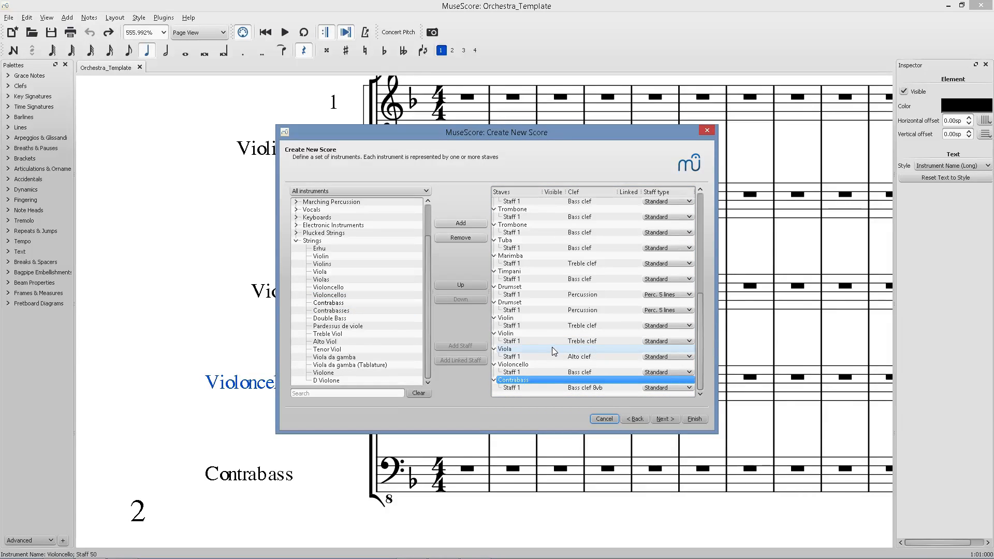
pyautogui.click(296, 241)
# Compare the instrument lists of the reference scores open in the browser.
pyautogui.hotkey('alt', 'Tab')
pyautogui.scroll(2, 352, 287)
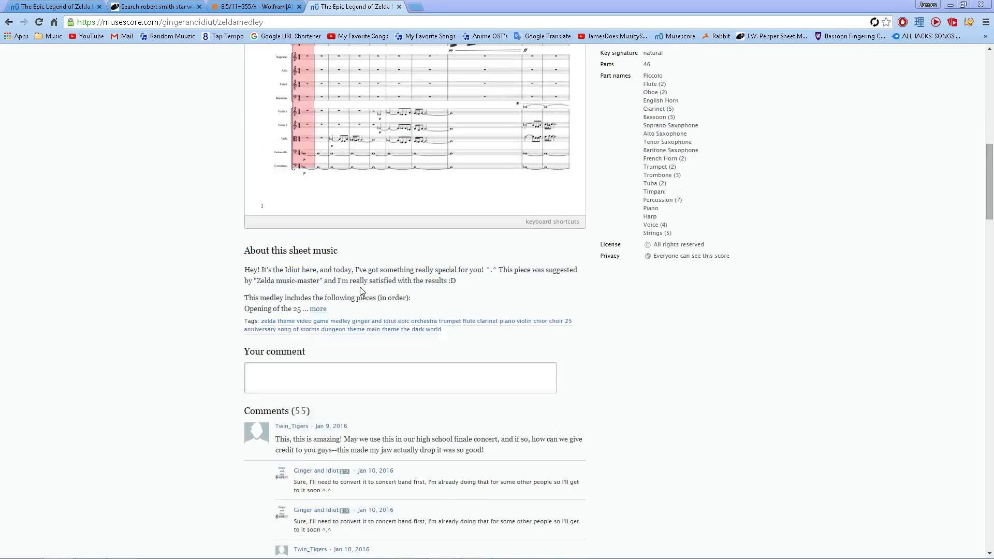
pyautogui.click(254, 7)
pyautogui.click(155, 7)
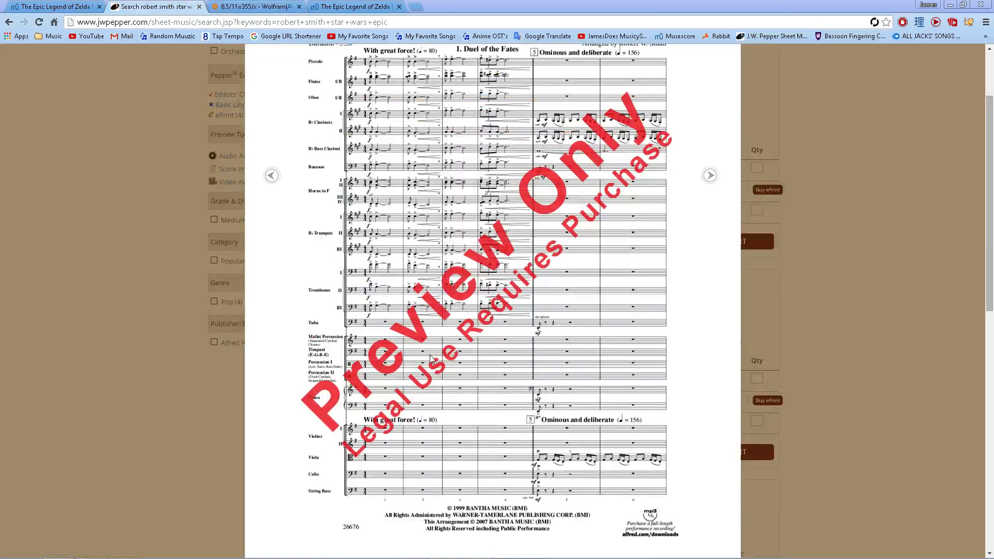
pyautogui.hotkey('alt', 'Tab')
pyautogui.hotkey('alt', 'Tab')
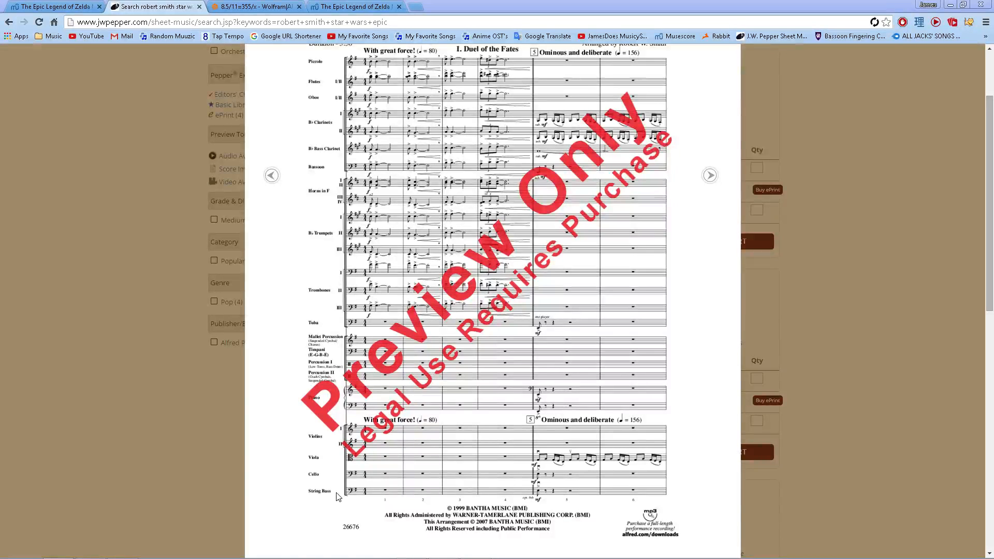
pyautogui.hotkey('alt', 'Tab')
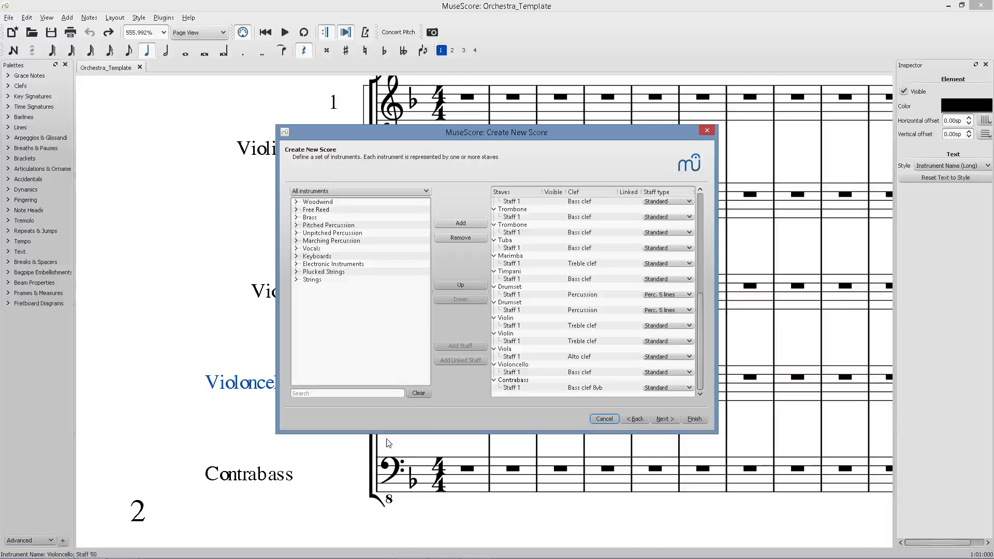
# Proceed through the remaining wizard pages and finish creating the score.
pyautogui.click(664, 419)
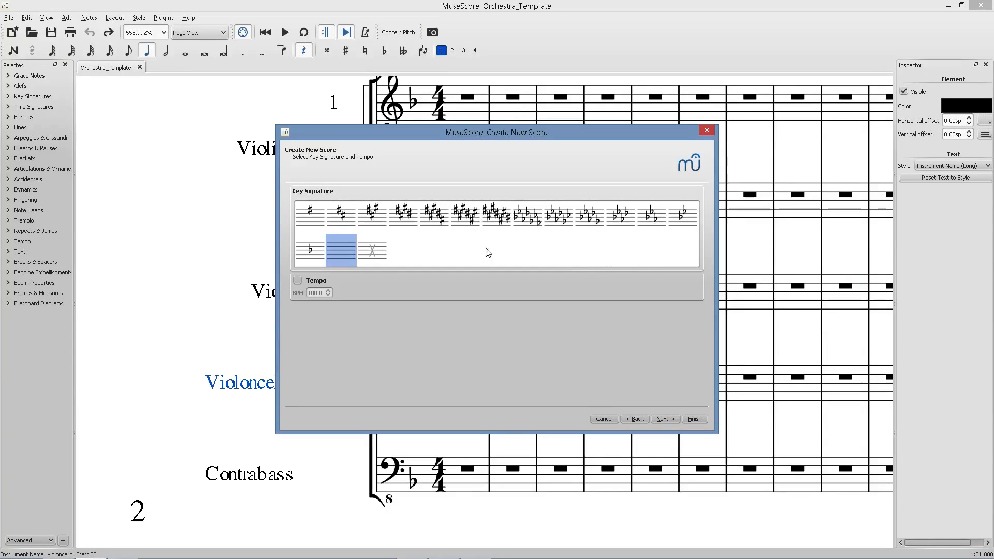
pyautogui.click(673, 418)
pyautogui.click(688, 421)
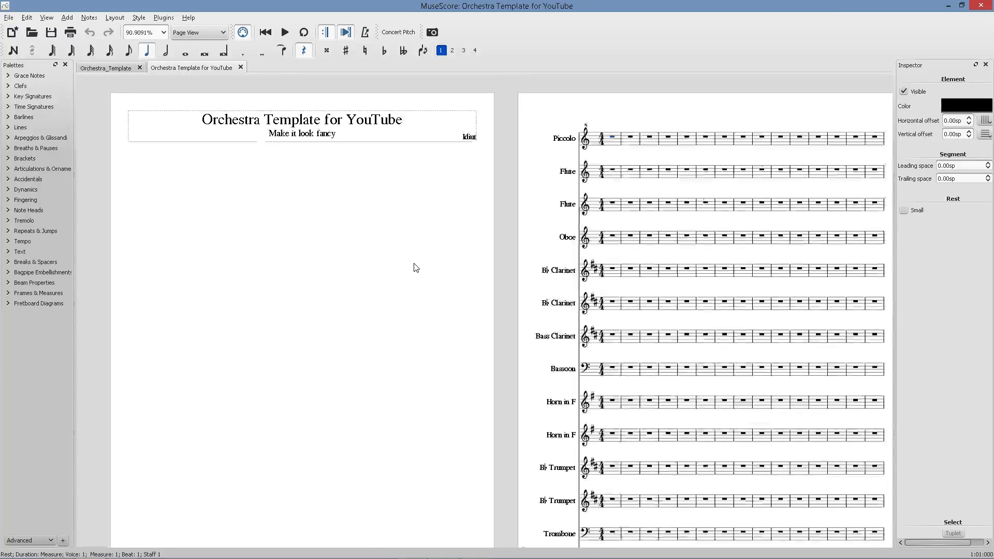
# Set the page height to 600 mm in Page Settings.
pyautogui.scroll(-5, 416, 268)
pyautogui.scroll(-5, 278, 191)
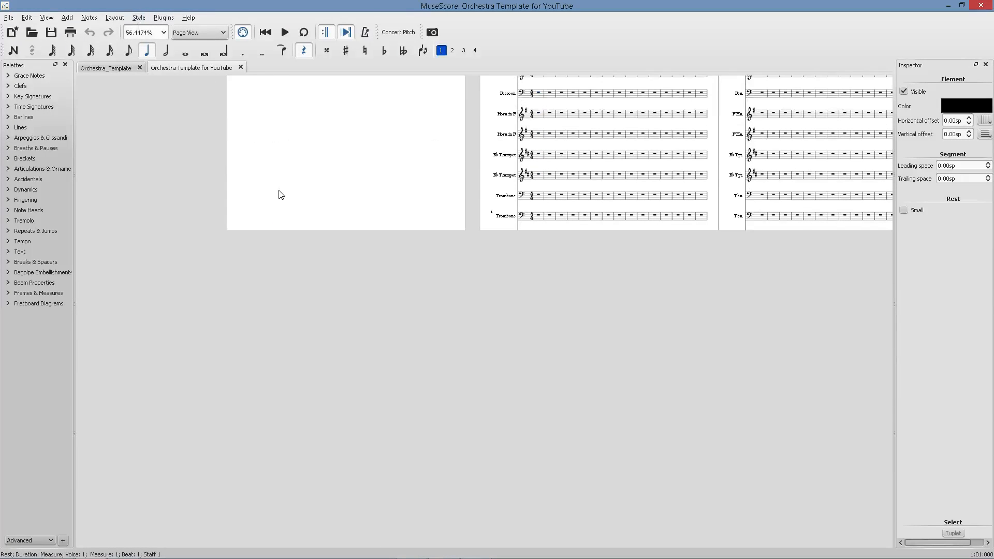
pyautogui.click(116, 17)
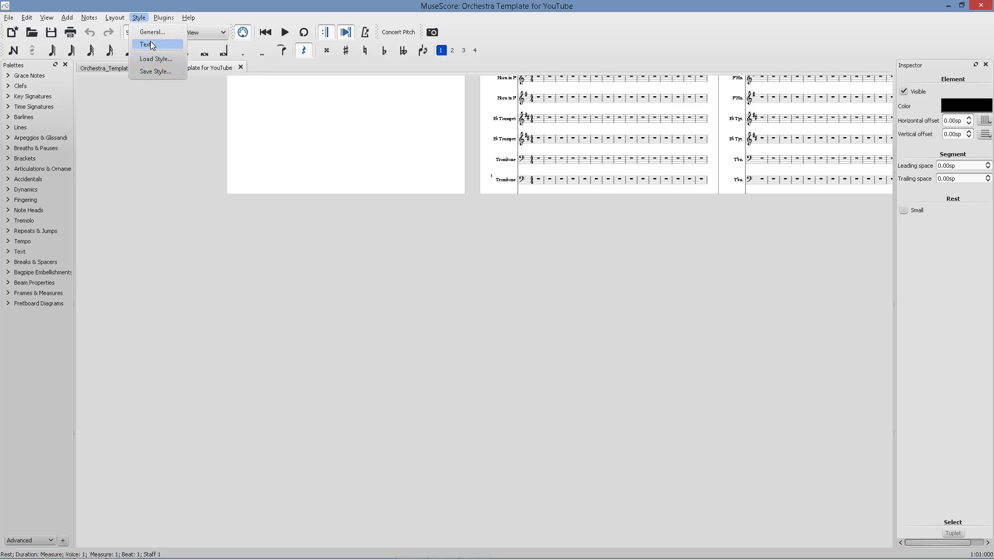
pyautogui.click(123, 34)
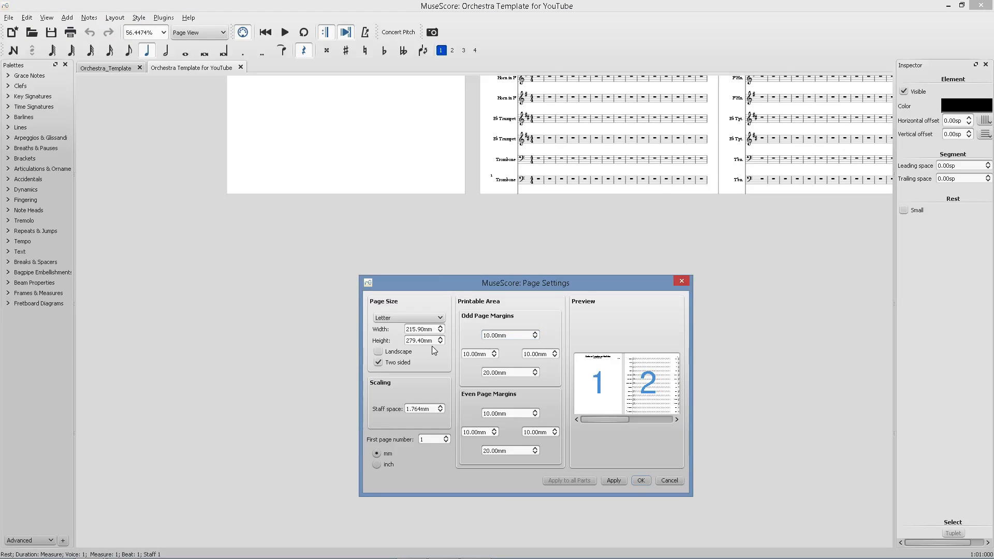
pyautogui.click(413, 341)
pyautogui.moveTo(423, 341); pyautogui.dragTo(409, 340)
pyautogui.write('600mm')
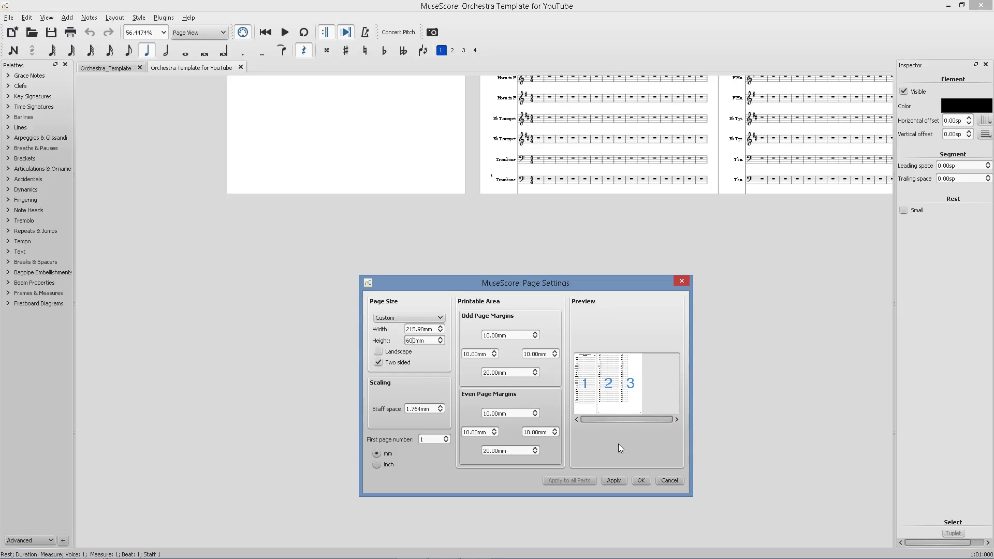
pyautogui.click(636, 481)
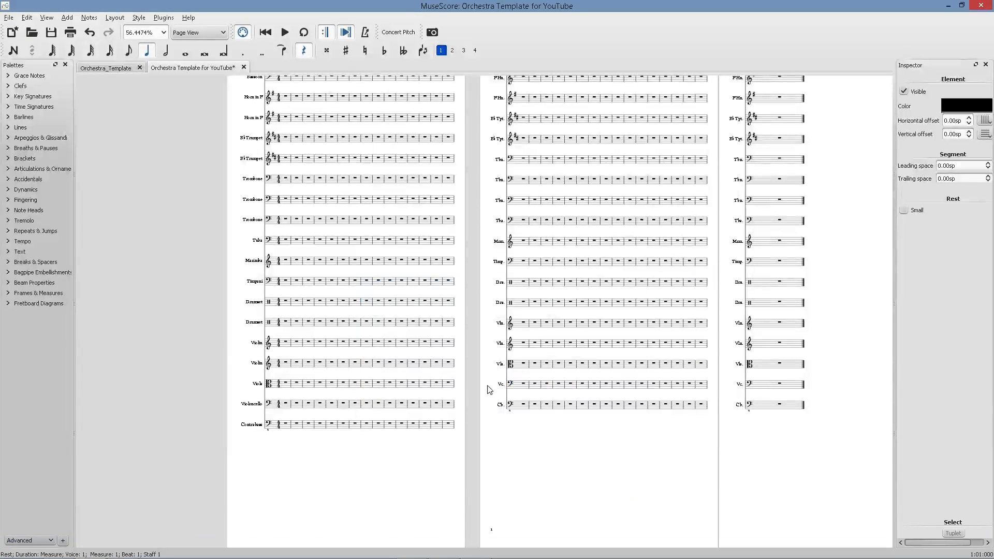
# Change the page height to 500 mm and apply it.
pyautogui.scroll(3, 334, 308)
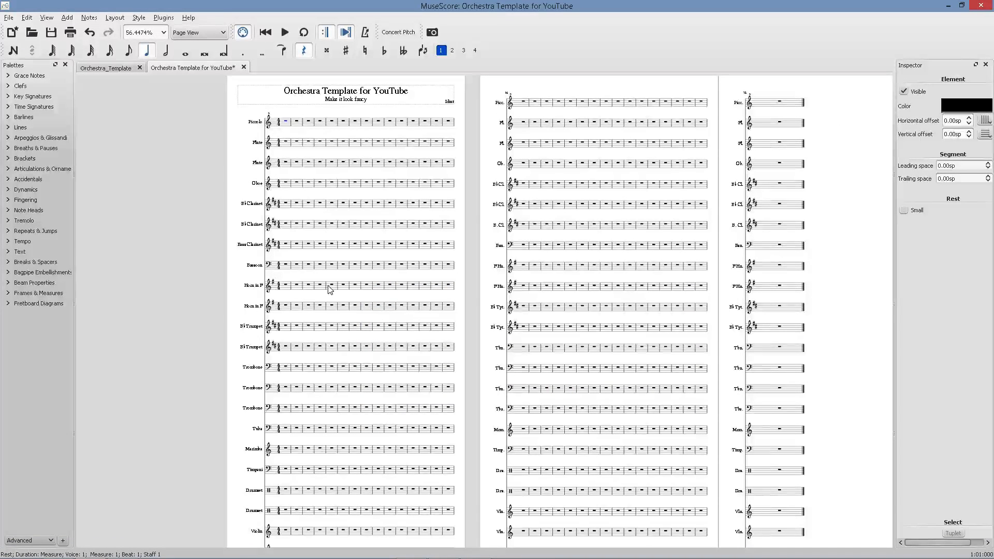
pyautogui.scroll(-5, 329, 288)
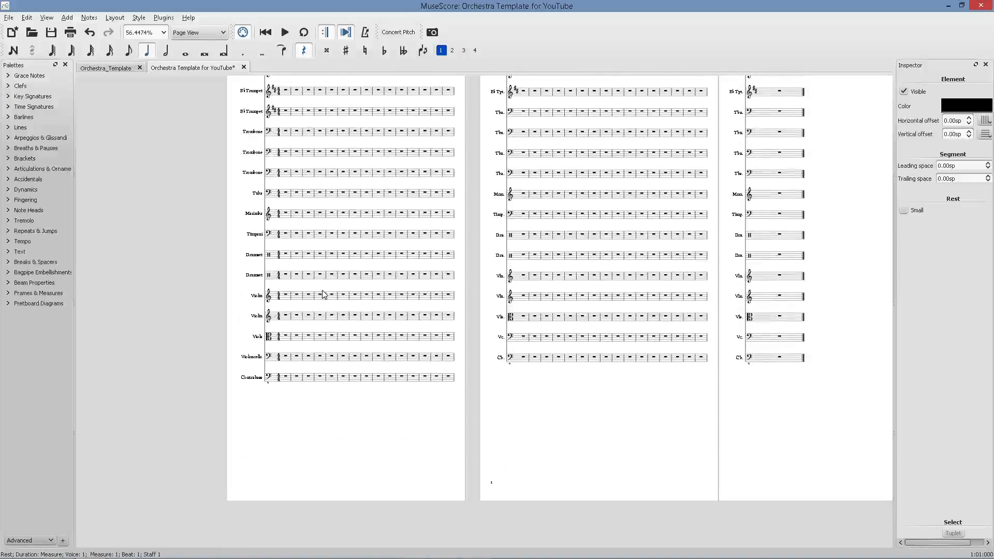
pyautogui.click(113, 20)
pyautogui.click(133, 32)
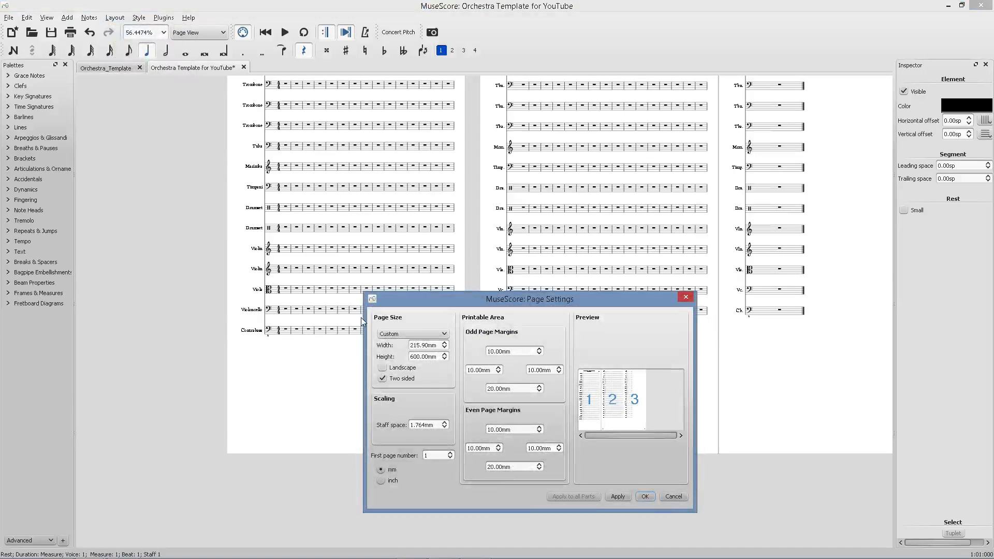
pyautogui.click(422, 356)
pyautogui.write('5')
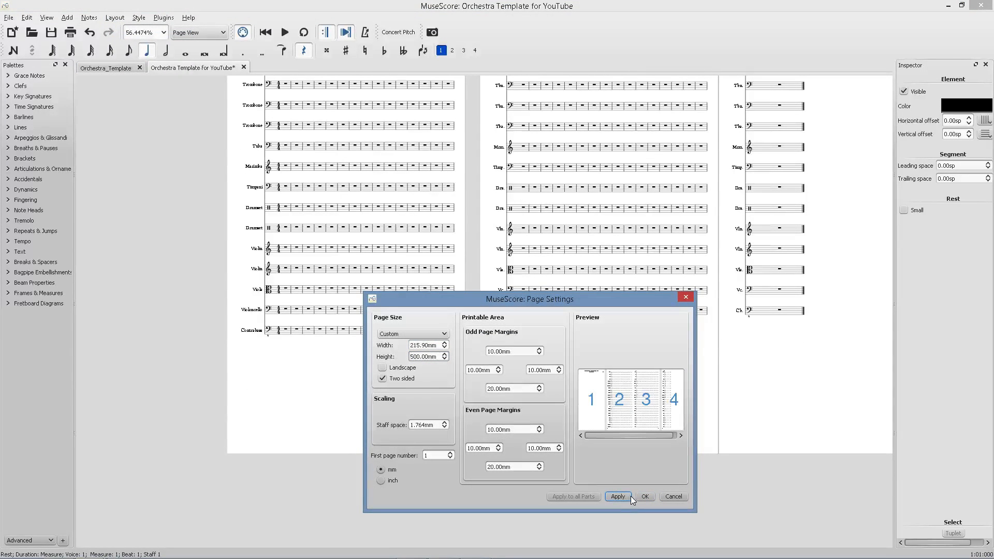
pyautogui.click(630, 496)
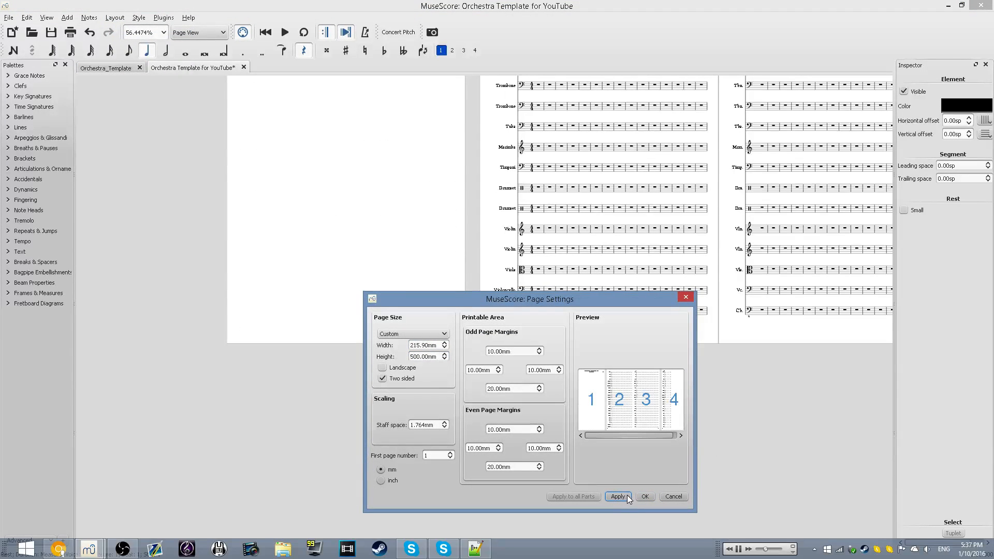
pyautogui.click(686, 298)
# Reopen Page Settings and calculate the width for a 500 mm height at an 8.5/11 ratio in Wolfram Alpha.
pyautogui.scroll(-5, 610, 383)
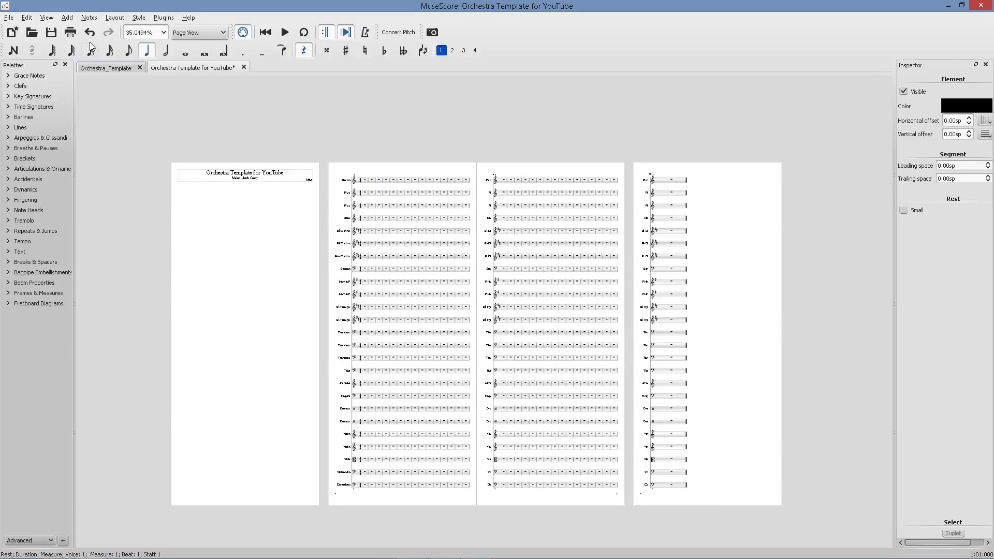
pyautogui.click(115, 18)
pyautogui.click(131, 32)
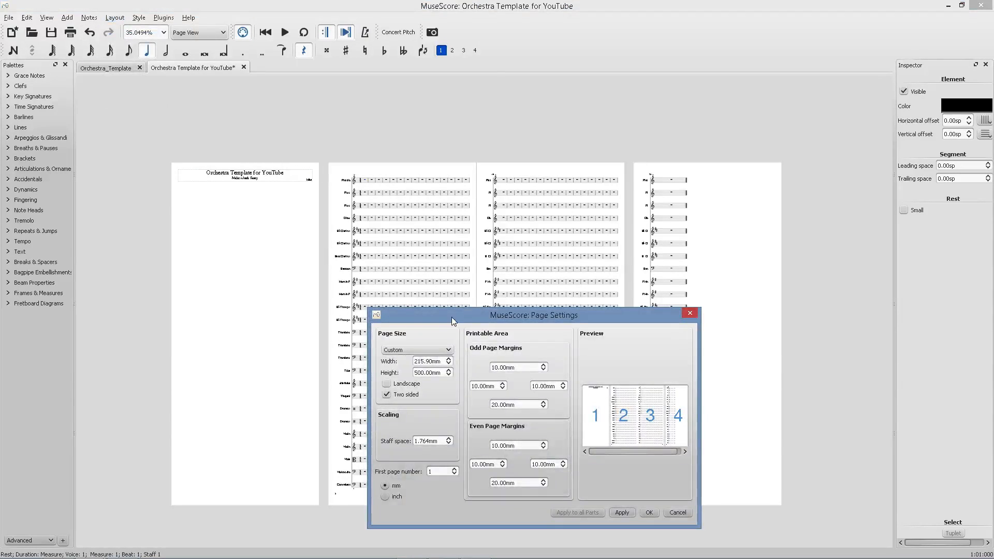
pyautogui.click(430, 370)
pyautogui.moveTo(423, 373); pyautogui.dragTo(398, 378)
pyautogui.click(59, 549)
pyautogui.click(262, 6)
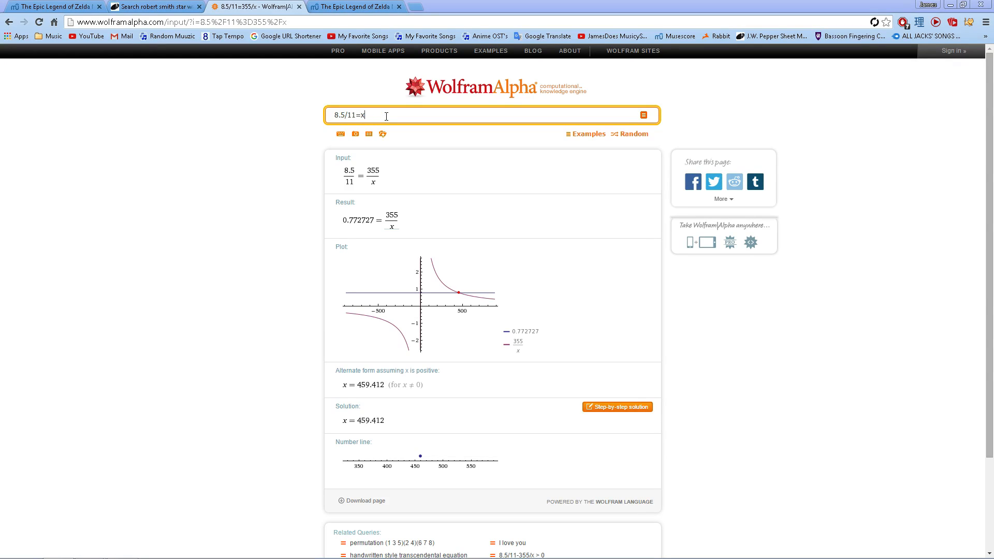
pyautogui.press('Return')
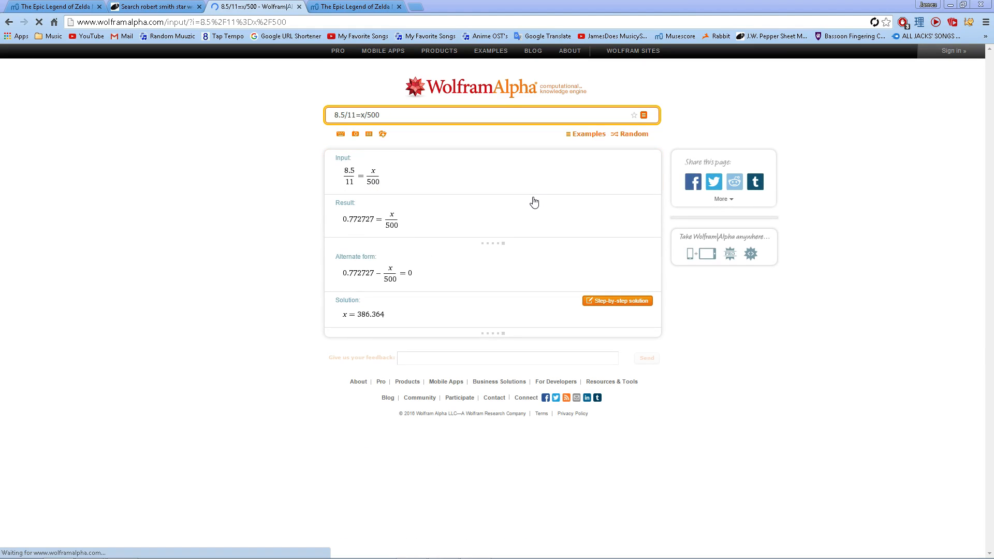
pyautogui.scroll(-2, 386, 369)
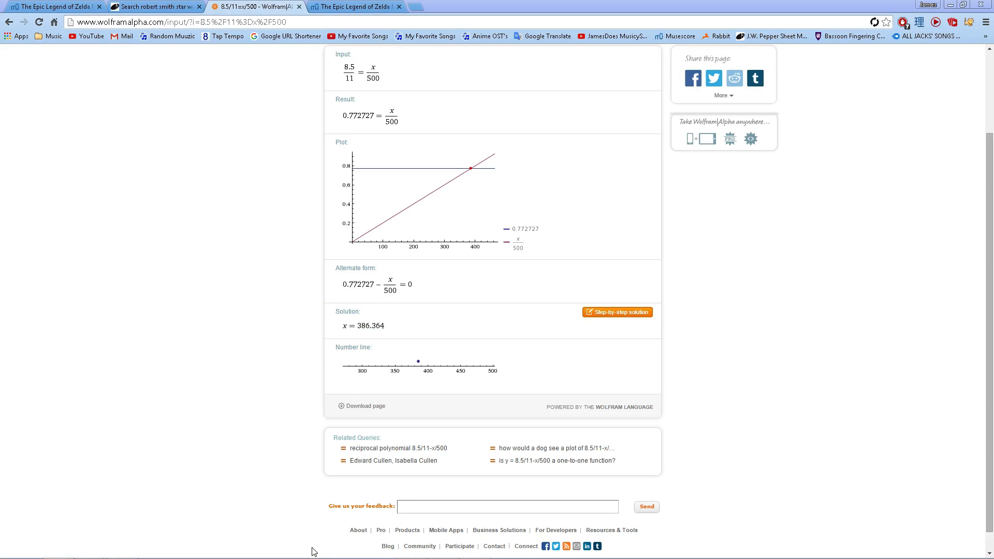
pyautogui.moveTo(280, 558)
pyautogui.click(483, 557)
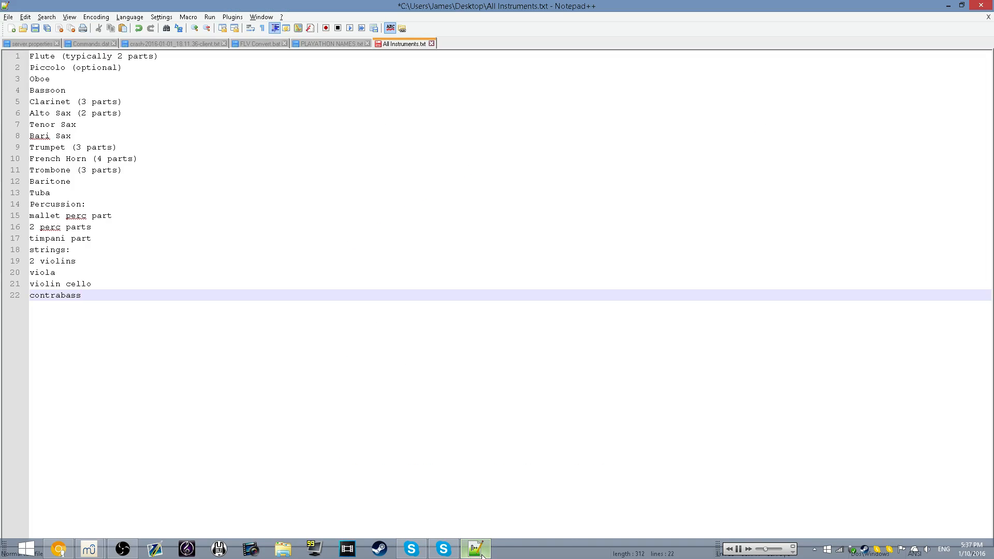
pyautogui.click(482, 557)
pyautogui.click(91, 550)
pyautogui.click(191, 492)
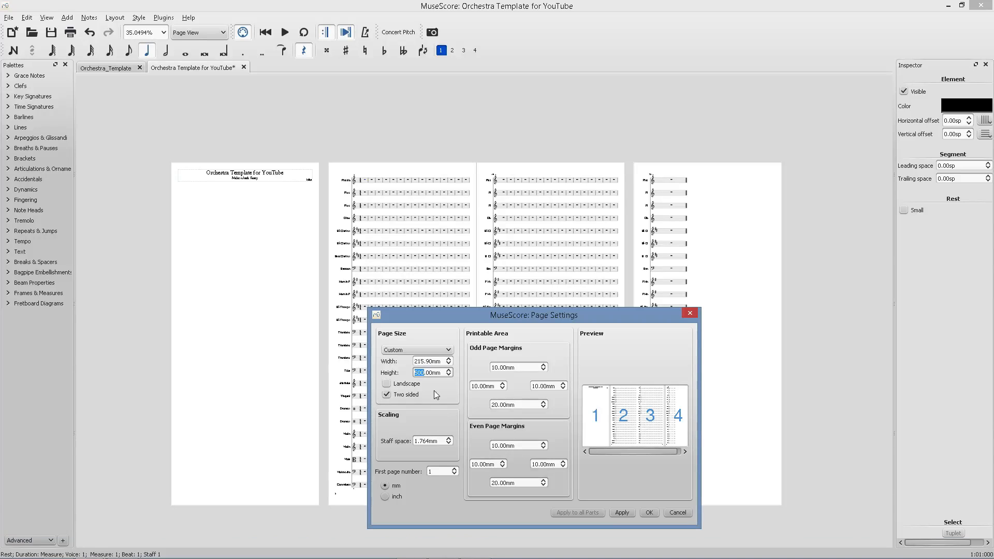
# Set the page width to 386.3 mm and apply the page settings.
pyautogui.click(428, 362)
pyautogui.write('38')
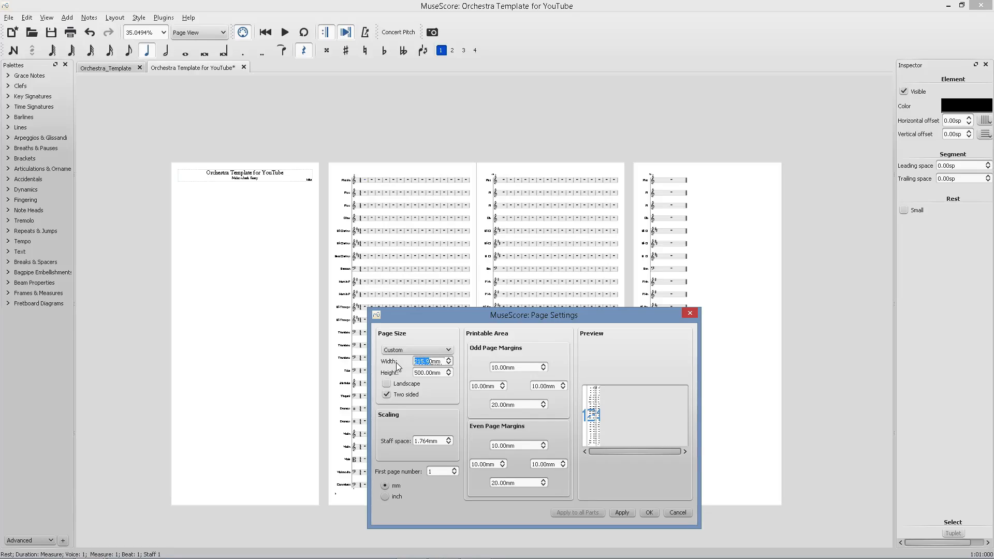
pyautogui.write('0')
pyautogui.press('Left')
pyautogui.write('8')
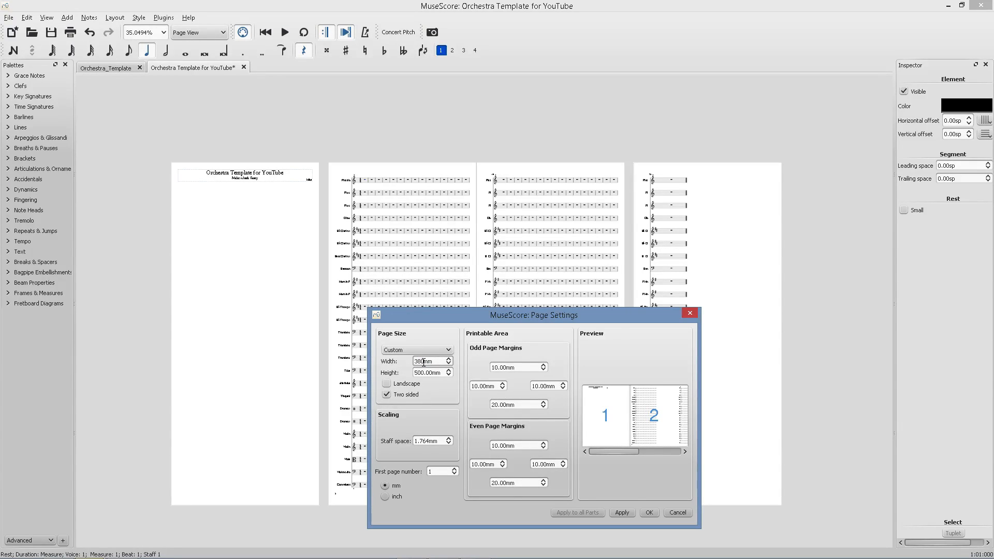
pyautogui.write('6')
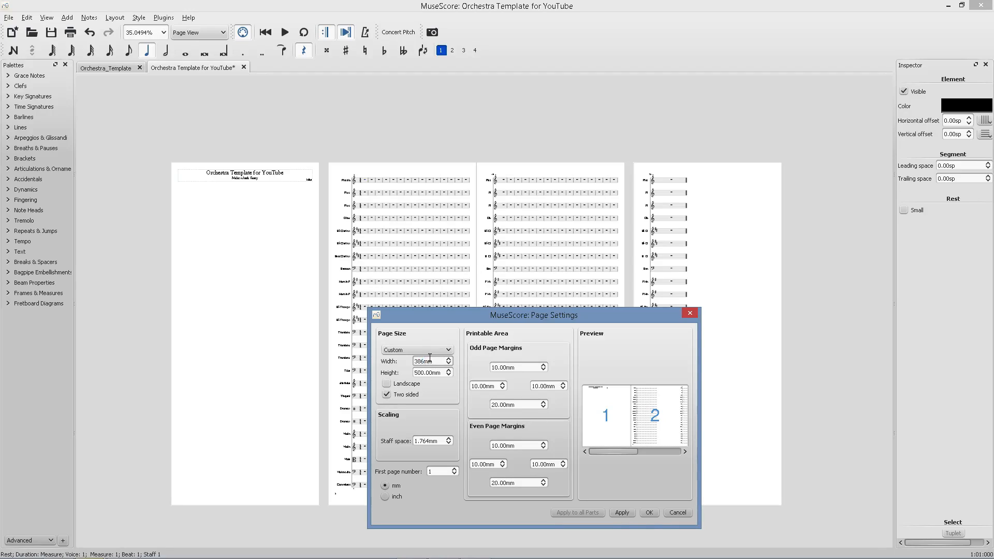
pyautogui.click(424, 373)
pyautogui.write('.3')
pyautogui.click(621, 511)
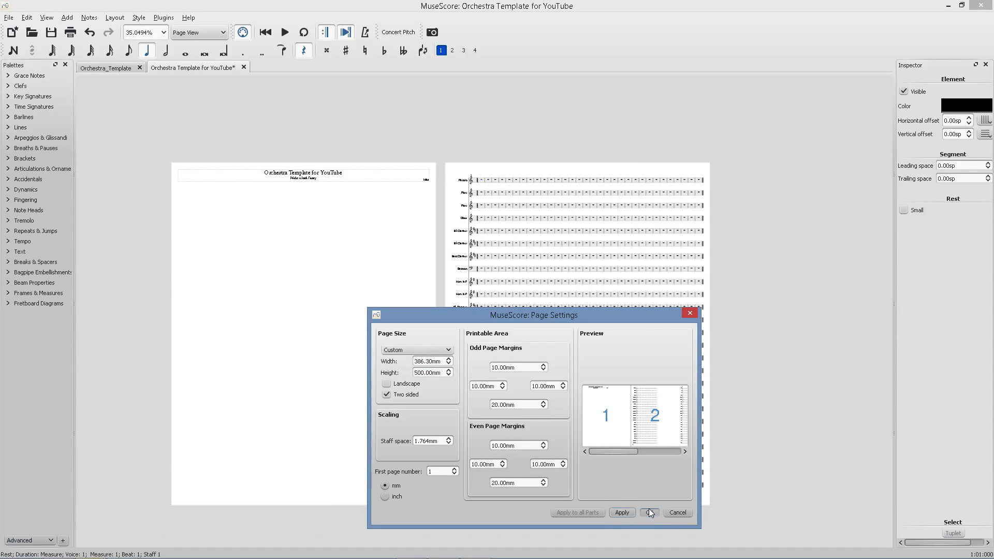
pyautogui.click(649, 513)
# Add a bracket spanning the woodwind staves from Piccolo to Bassoon.
pyautogui.scroll(5, 621, 291)
pyautogui.scroll(4, 620, 291)
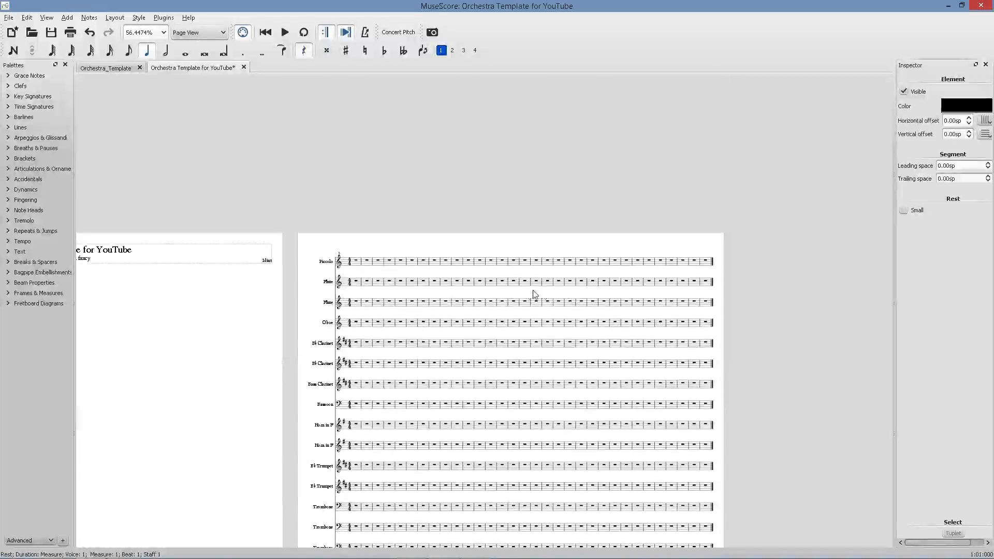
pyautogui.scroll(3, 469, 260)
pyautogui.scroll(5, 239, 247)
pyautogui.scroll(4, 336, 252)
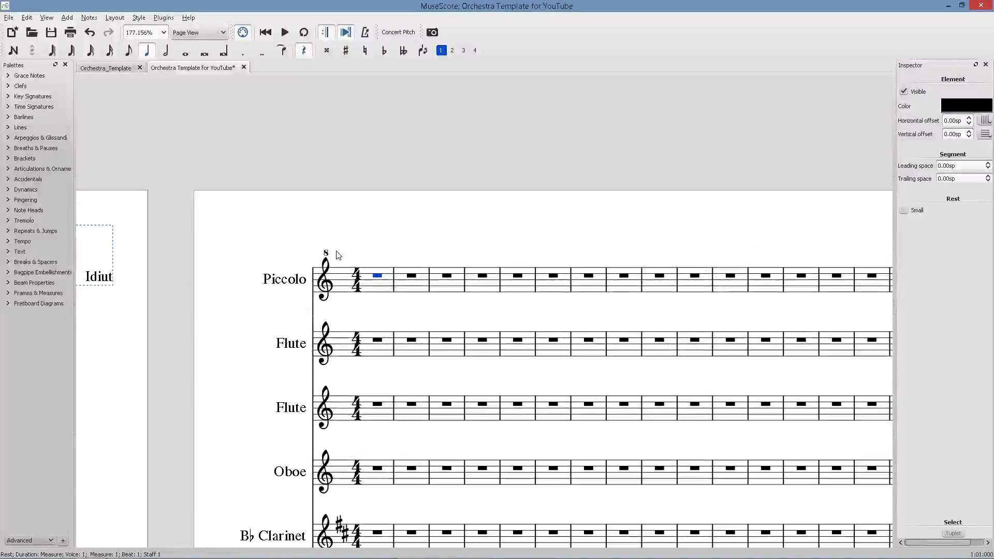
pyautogui.moveTo(419, 224); pyautogui.dragTo(436, 215)
pyautogui.scroll(-8, 582, 315)
pyautogui.scroll(9, 404, 299)
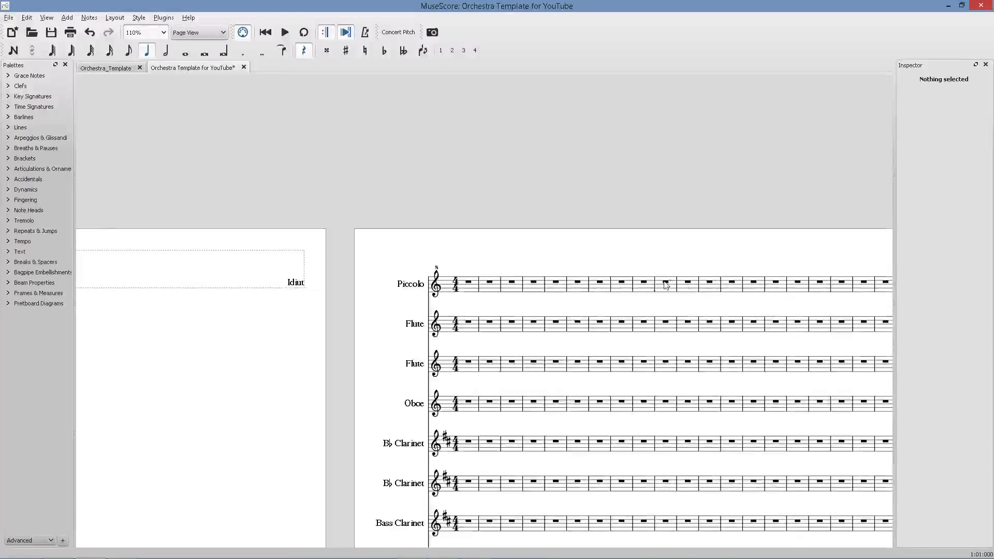
pyautogui.scroll(1, 405, 299)
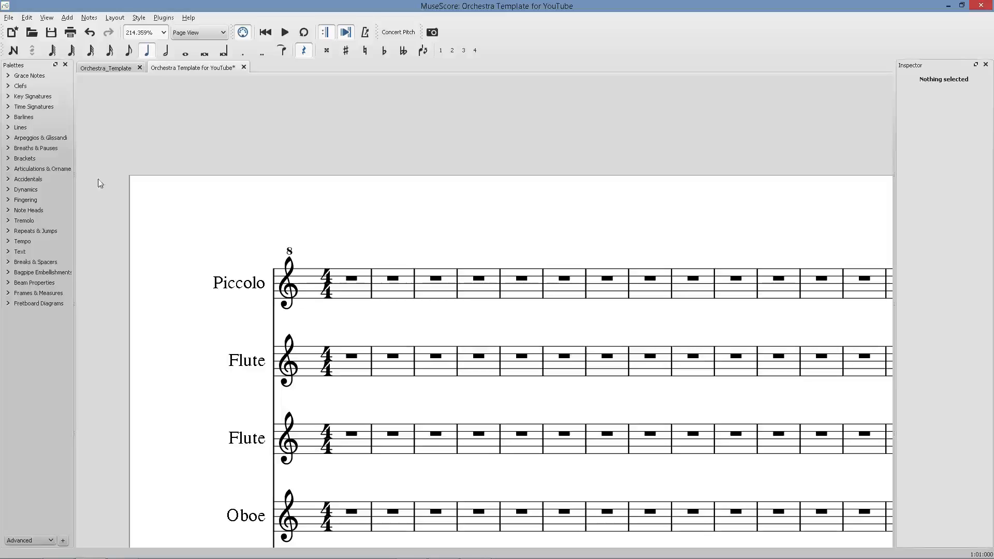
pyautogui.click(38, 159)
pyautogui.moveTo(14, 178); pyautogui.dragTo(278, 379)
pyautogui.doubleClick(273, 301)
pyautogui.scroll(-10, 261, 357)
pyautogui.click(362, 404)
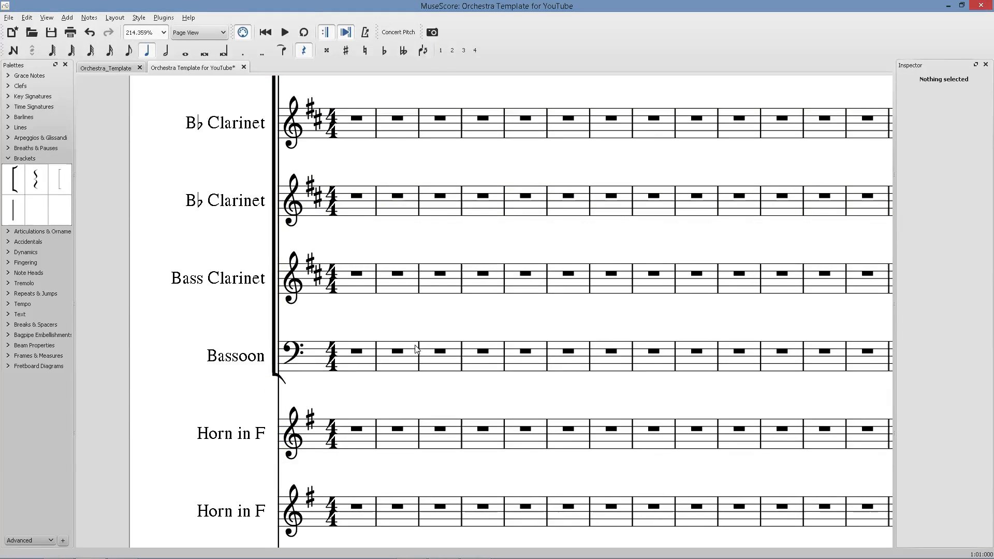
# Join the barlines across the woodwind staves from Piccolo to Bassoon.
pyautogui.scroll(-5, 246, 328)
pyautogui.scroll(-3, 243, 332)
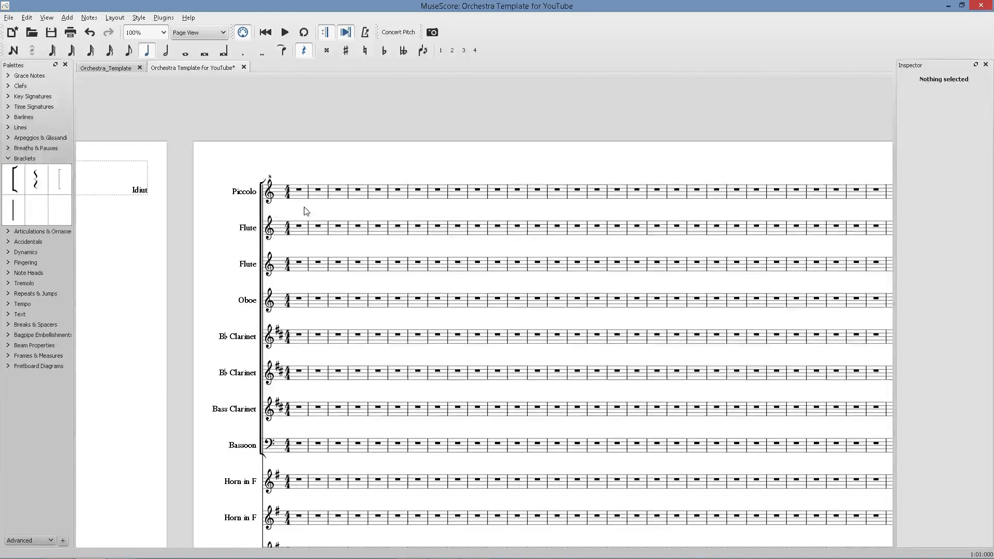
pyautogui.click(309, 200)
pyautogui.press('Escape')
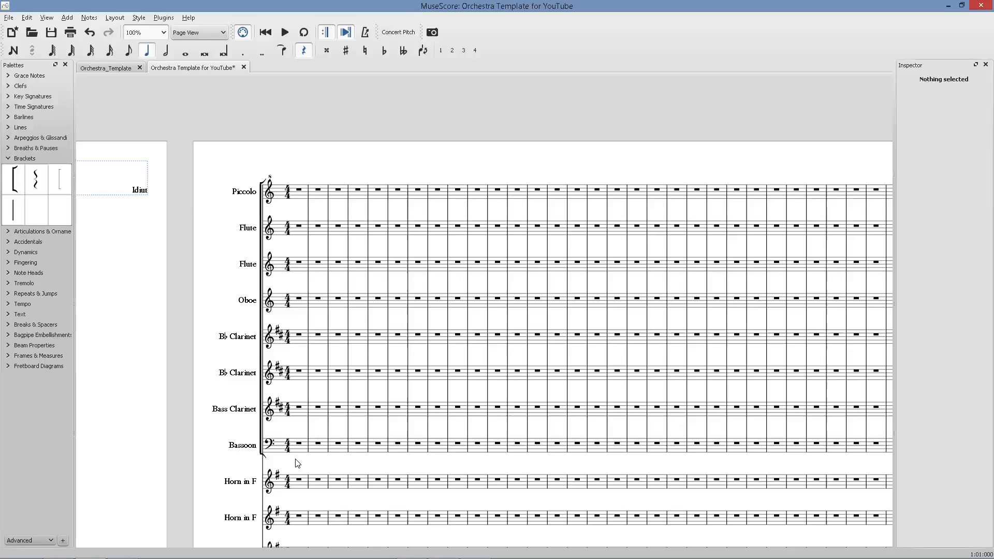
# Examine the instrument groupings in the reference scores open in the browser.
pyautogui.hotkey('alt', 'Tab')
pyautogui.hotkey('ctrl', 'shift', 'Tab')
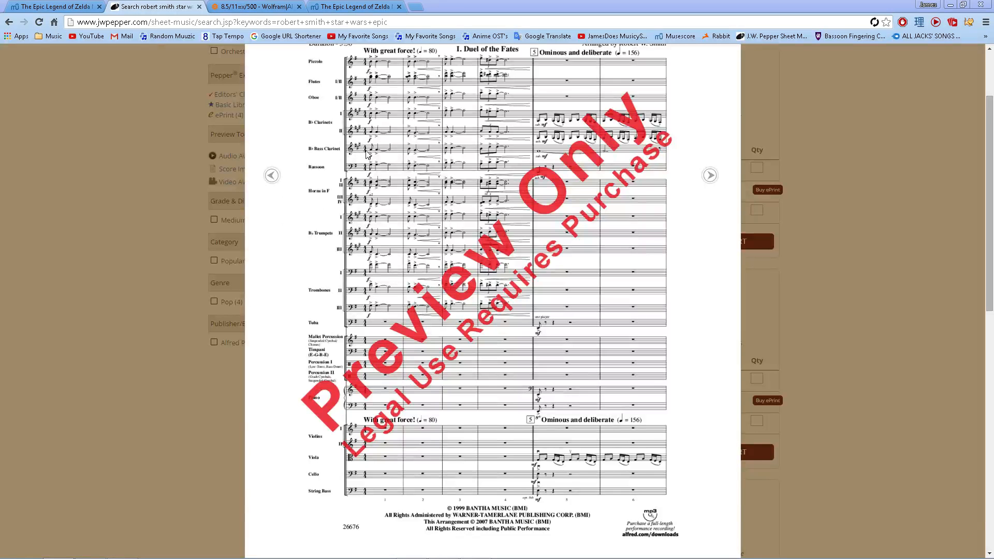
pyautogui.scroll(1, 350, 173)
pyautogui.click(349, 7)
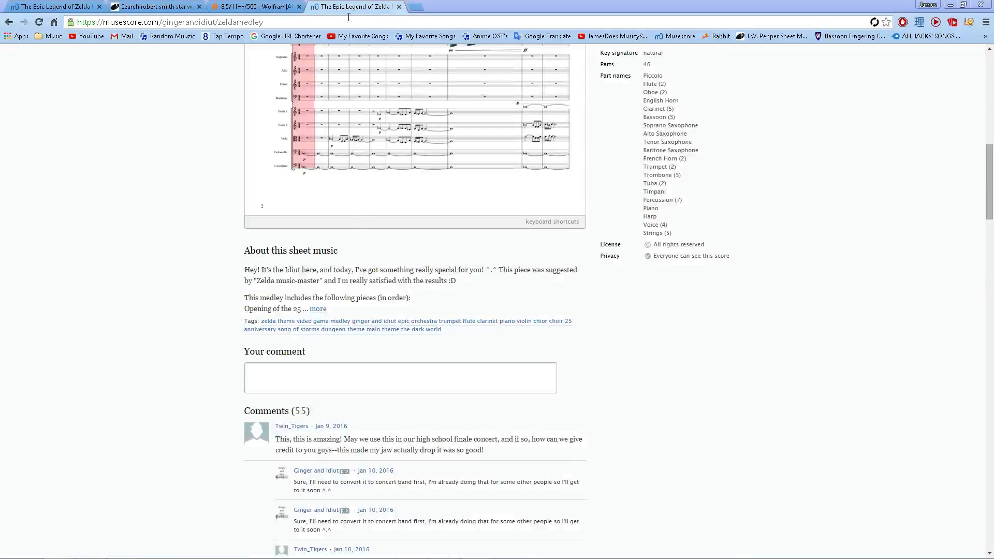
pyautogui.scroll(6, 341, 211)
# Add a bracket to the first Horn in F staff, checking the reference score again.
pyautogui.hotkey('alt', 'Tab')
pyautogui.scroll(-3, 250, 426)
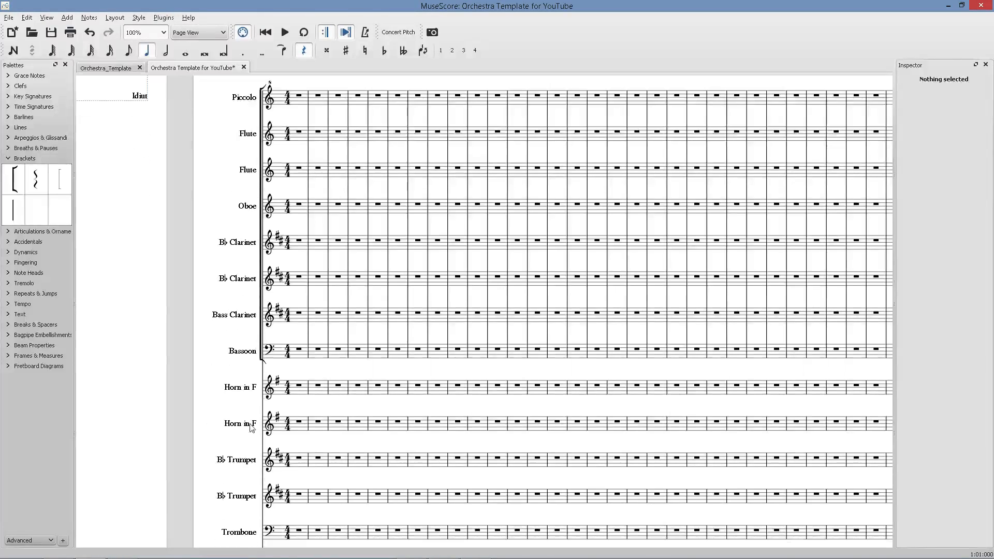
pyautogui.scroll(-3, 293, 403)
pyautogui.moveTo(15, 178); pyautogui.dragTo(282, 296)
pyautogui.hotkey('alt', 'Tab')
pyautogui.click(139, 6)
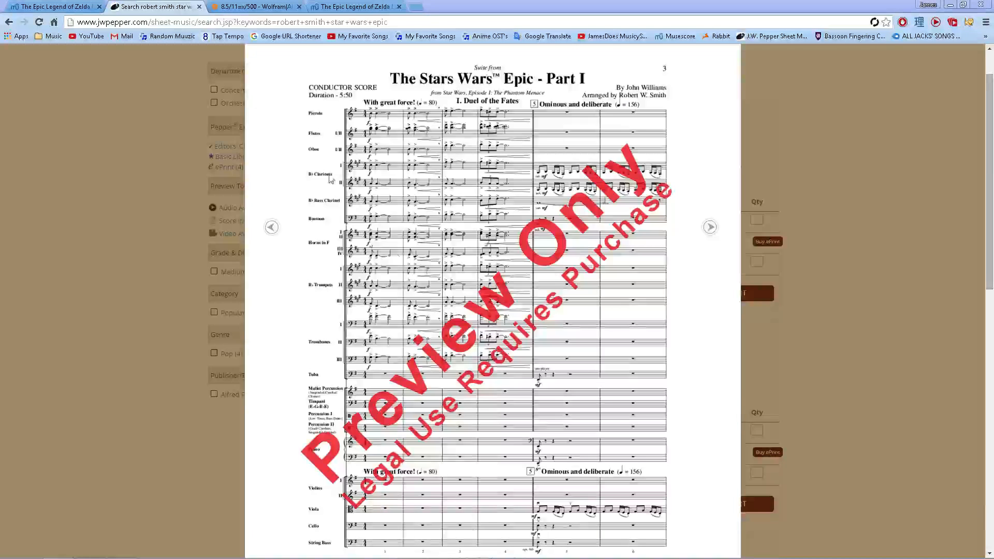
pyautogui.hotkey('alt', 'Tab')
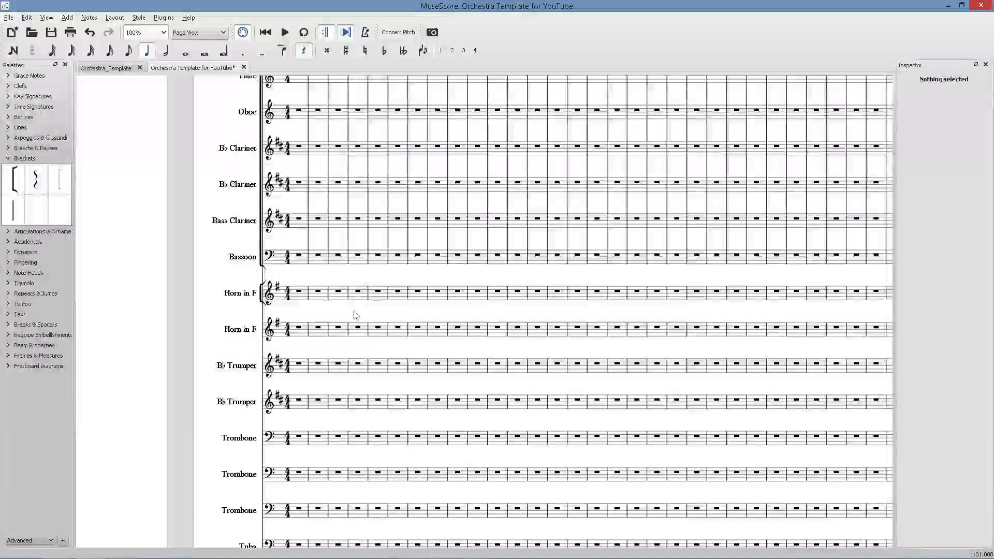
# Extend the horn bracket over both Horn in F staves and join their barlines.
pyautogui.click(261, 303)
pyautogui.moveTo(260, 303); pyautogui.dragTo(249, 335)
pyautogui.press('Escape')
pyautogui.doubleClick(309, 300)
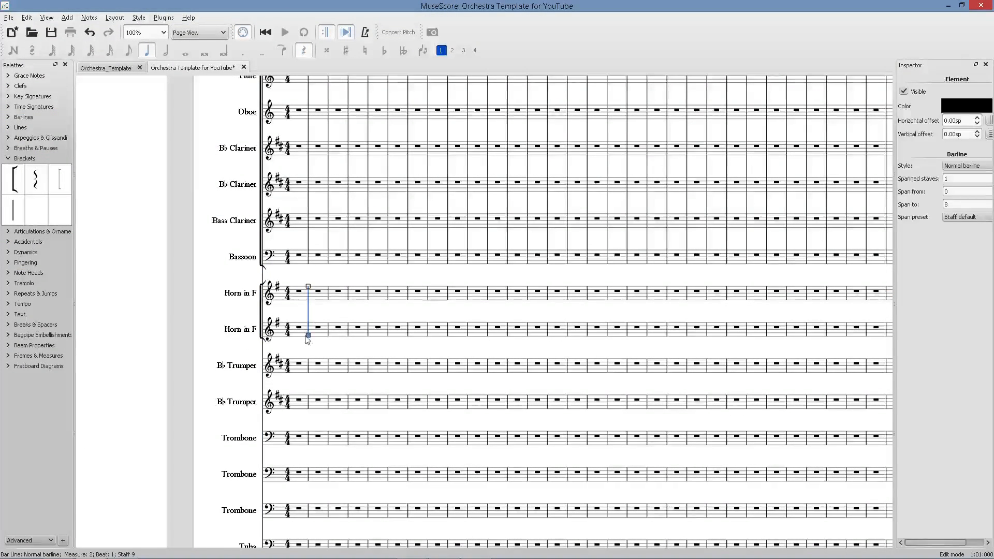
pyautogui.click(298, 352)
# Bracket the two B♭ Trumpet staves and join their barlines.
pyautogui.moveTo(14, 178); pyautogui.dragTo(259, 422)
pyautogui.press('Escape')
pyautogui.click(308, 371)
pyautogui.moveTo(308, 372); pyautogui.dragTo(304, 416)
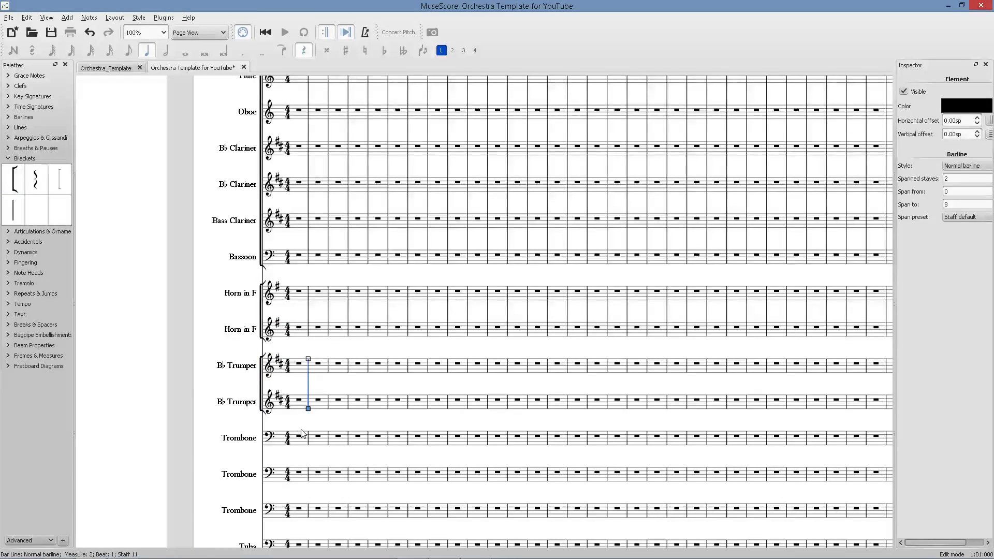
pyautogui.click(301, 429)
# Extend the brass bracket from the horns down to the Tuba and join the barlines across all brass staves.
pyautogui.hotkey('alt', 'Tab')
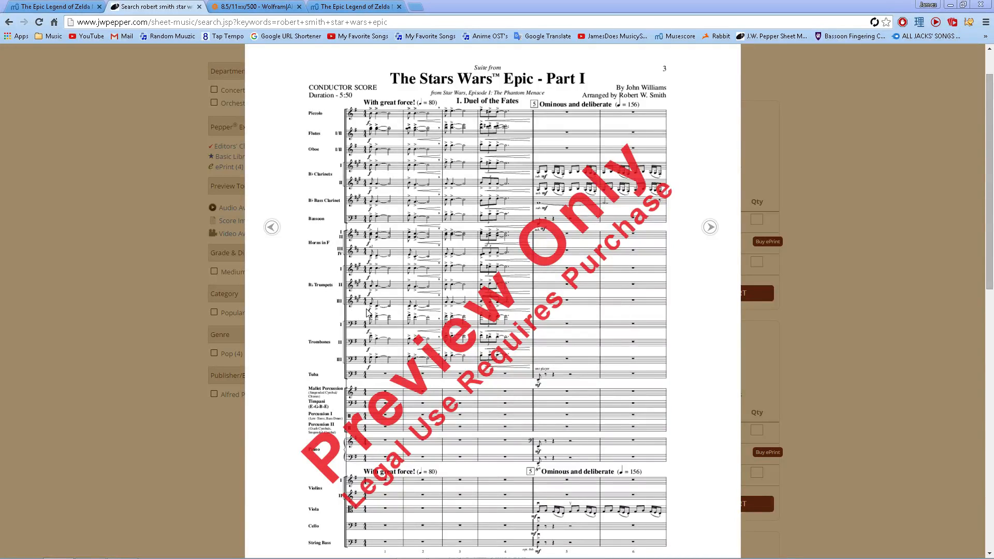
pyautogui.hotkey('alt', 'Tab')
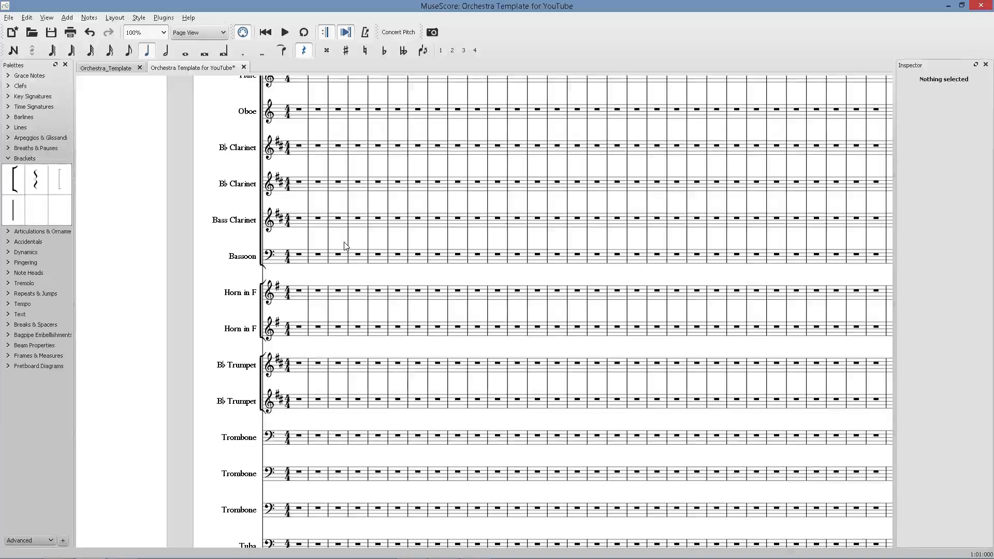
pyautogui.click(257, 330)
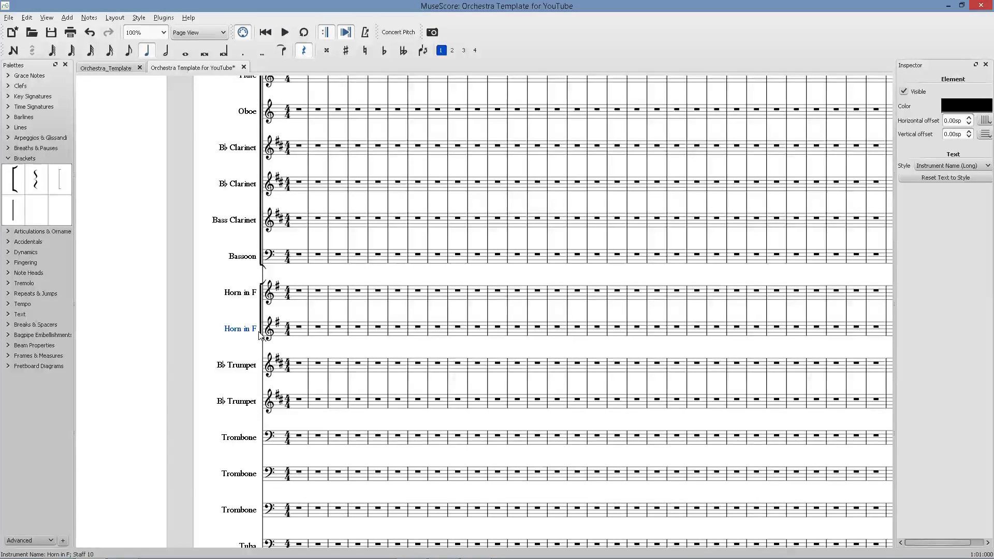
pyautogui.doubleClick(261, 337)
pyautogui.moveTo(261, 337); pyautogui.dragTo(263, 516)
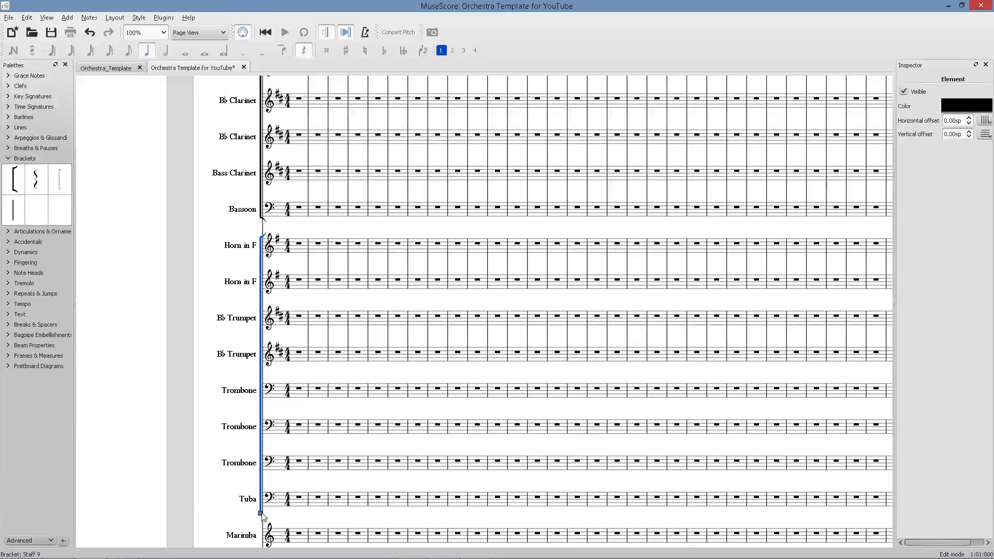
pyautogui.click(313, 488)
pyautogui.doubleClick(309, 289)
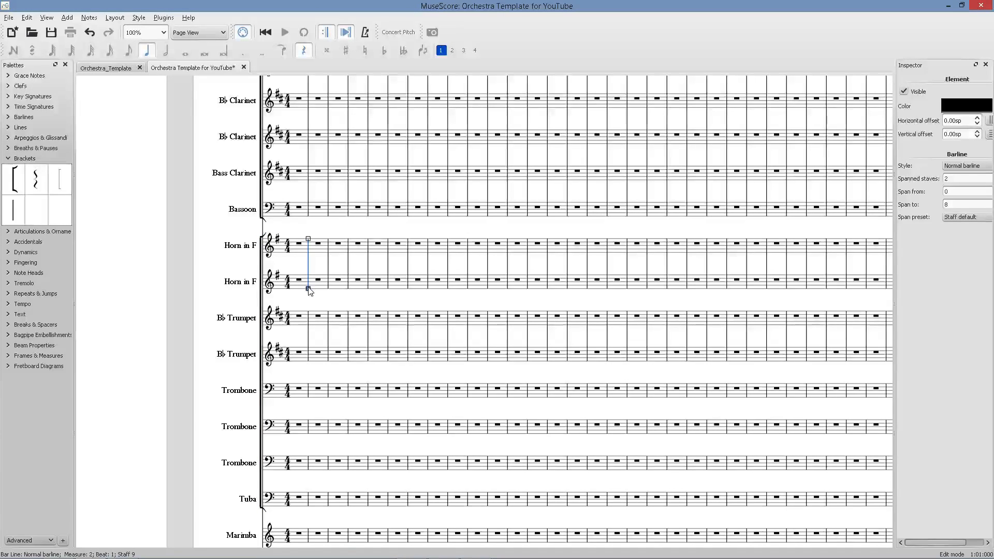
pyautogui.moveTo(310, 288); pyautogui.dragTo(305, 520)
pyautogui.click(212, 440)
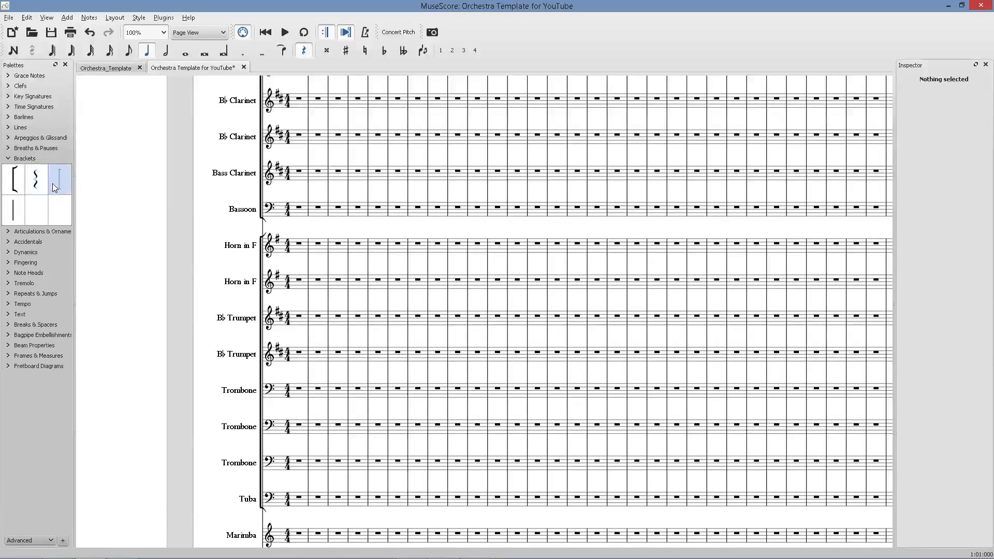
# Add a sub-bracket spanning the two Horn in F staves.
pyautogui.moveTo(53, 185); pyautogui.dragTo(266, 350)
pyautogui.doubleClick(264, 248)
pyautogui.click(243, 261)
pyautogui.scroll(7, 256, 255)
pyautogui.doubleClick(265, 248)
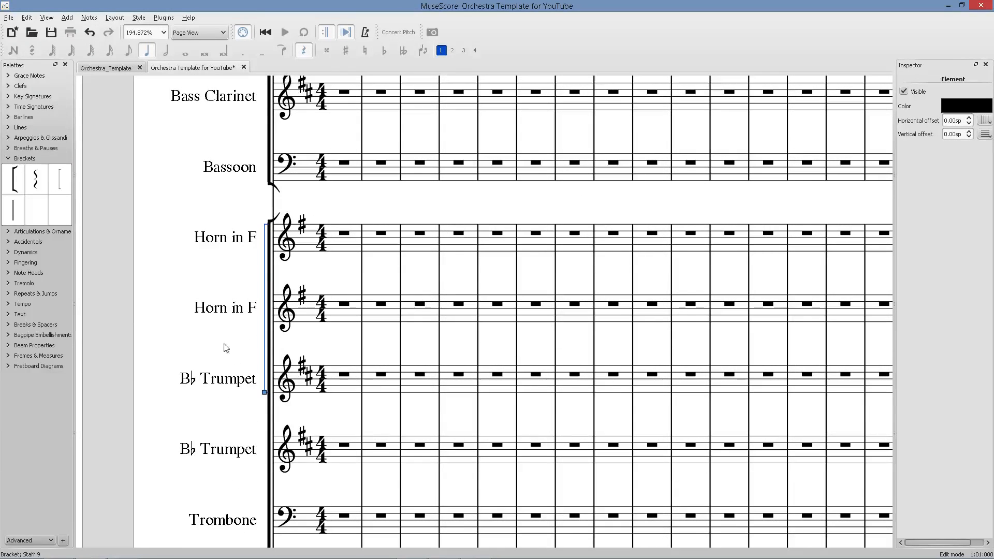
pyautogui.moveTo(268, 397); pyautogui.dragTo(264, 331)
pyautogui.click(144, 306)
# Add a sub-bracket to the B♭ Trumpet staves.
pyautogui.moveTo(59, 182); pyautogui.dragTo(263, 464)
pyautogui.doubleClick(265, 394)
pyautogui.scroll(-6, 230, 482)
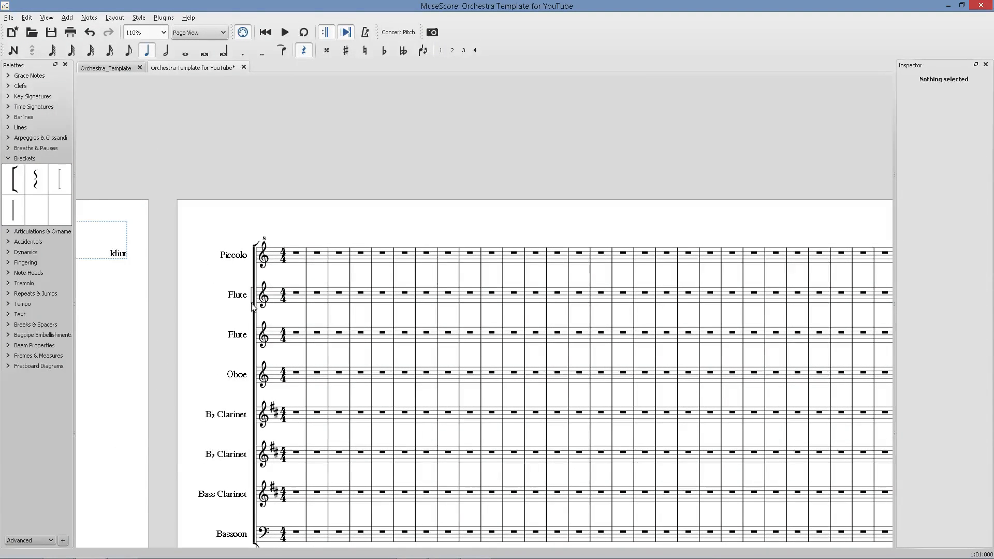
# Extend a sub-bracket across both Flute staves.
pyautogui.doubleClick(252, 305)
pyautogui.moveTo(252, 340); pyautogui.dragTo(251, 341)
pyautogui.click(207, 350)
pyautogui.scroll(-2, 206, 350)
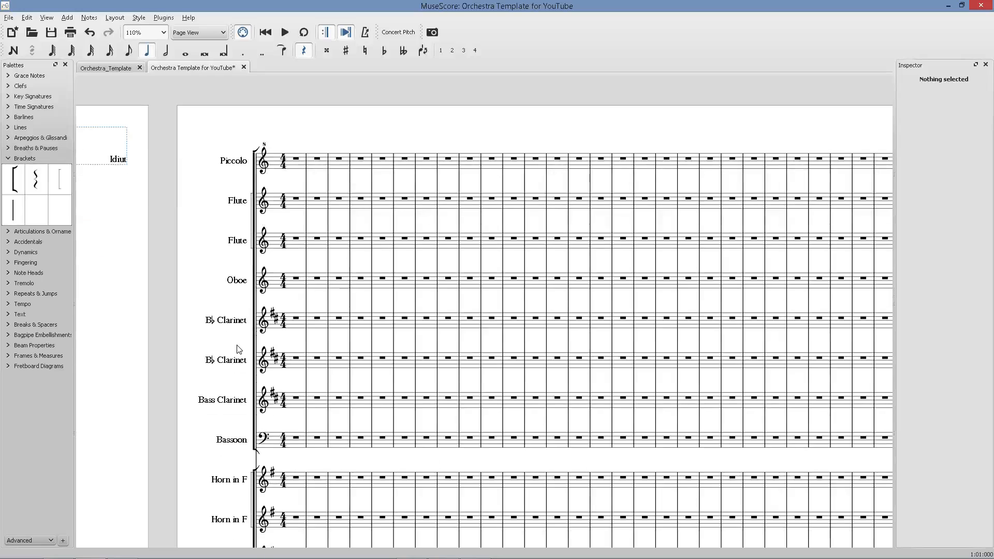
# Add a sub-bracket spanning the two B♭ Clarinet staves.
pyautogui.moveTo(63, 186); pyautogui.dragTo(358, 348)
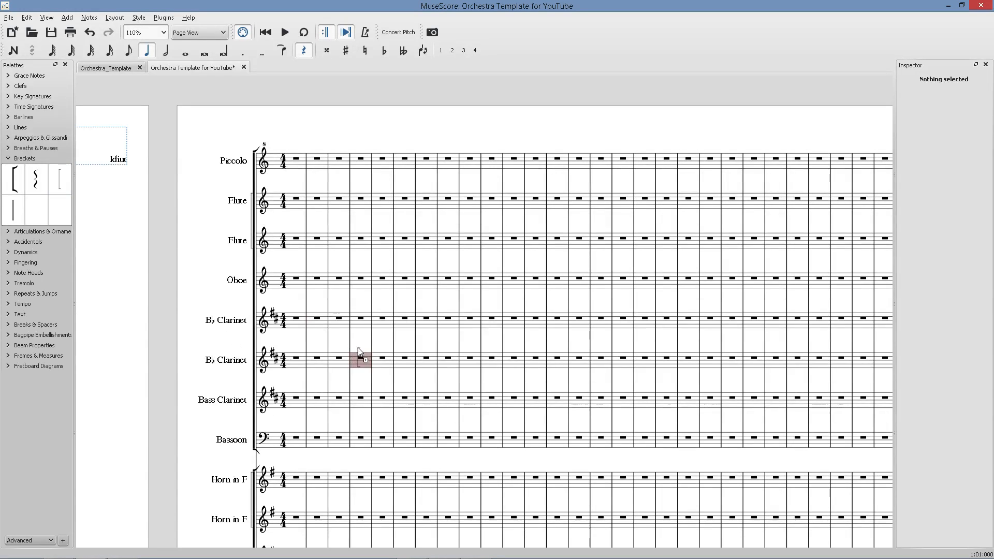
pyautogui.doubleClick(250, 330)
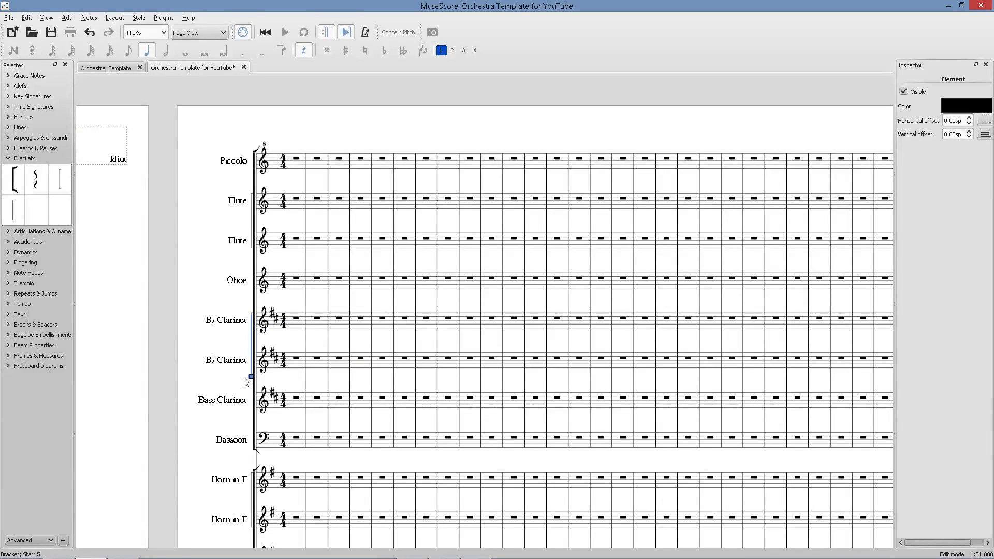
pyautogui.moveTo(244, 378); pyautogui.dragTo(244, 378)
pyautogui.click(142, 368)
# Add a bracket to the trombones and extend it across all three Trombone staves.
pyautogui.scroll(-6, 213, 417)
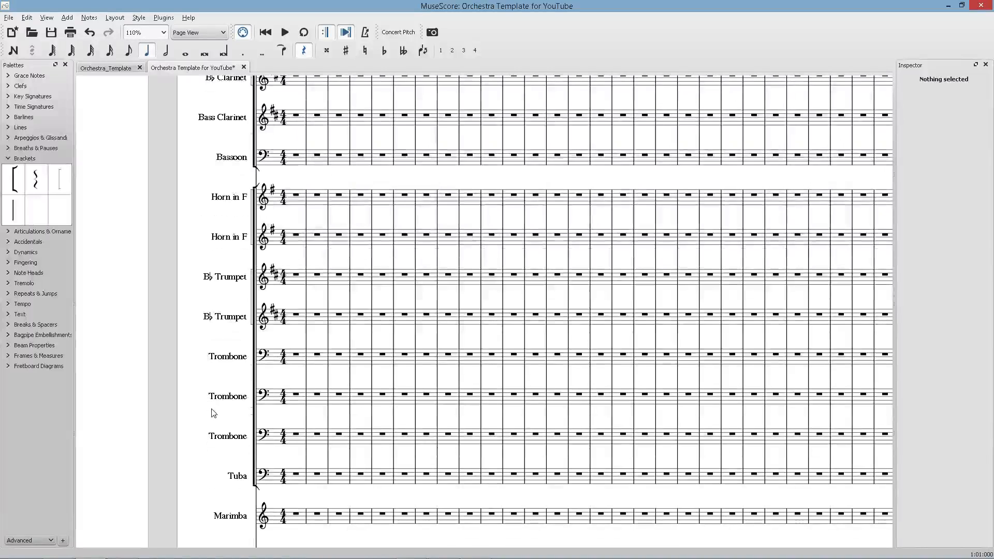
pyautogui.moveTo(15, 178); pyautogui.dragTo(275, 354)
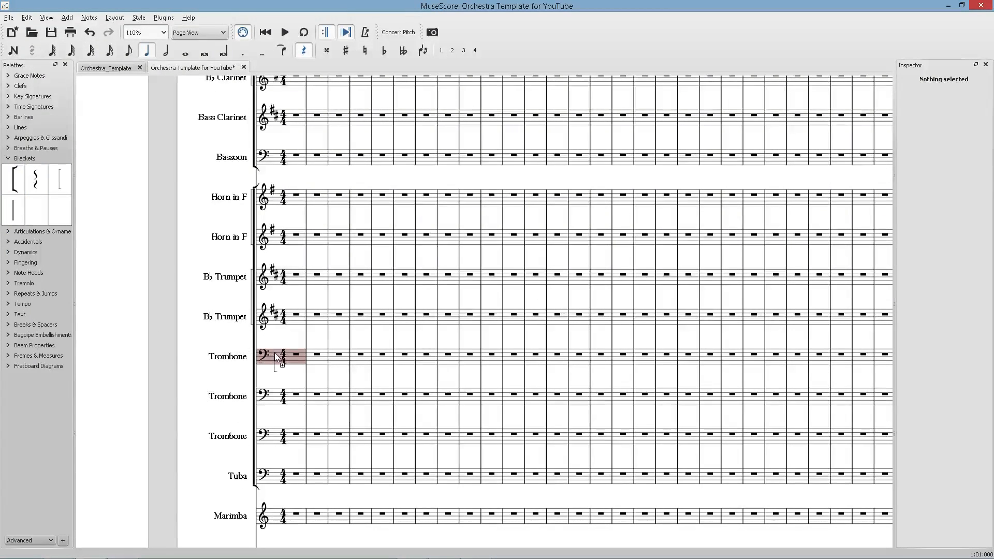
pyautogui.click(252, 369)
pyautogui.keyDown('ctrl'); pyautogui.scroll(5, 225, 373); pyautogui.keyUp('ctrl')
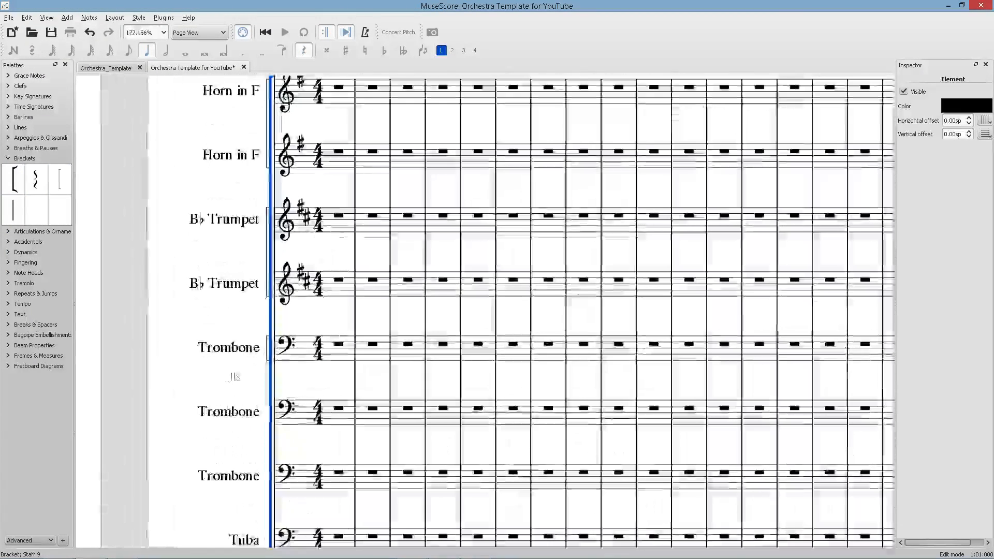
pyautogui.press('Escape')
pyautogui.doubleClick(267, 357)
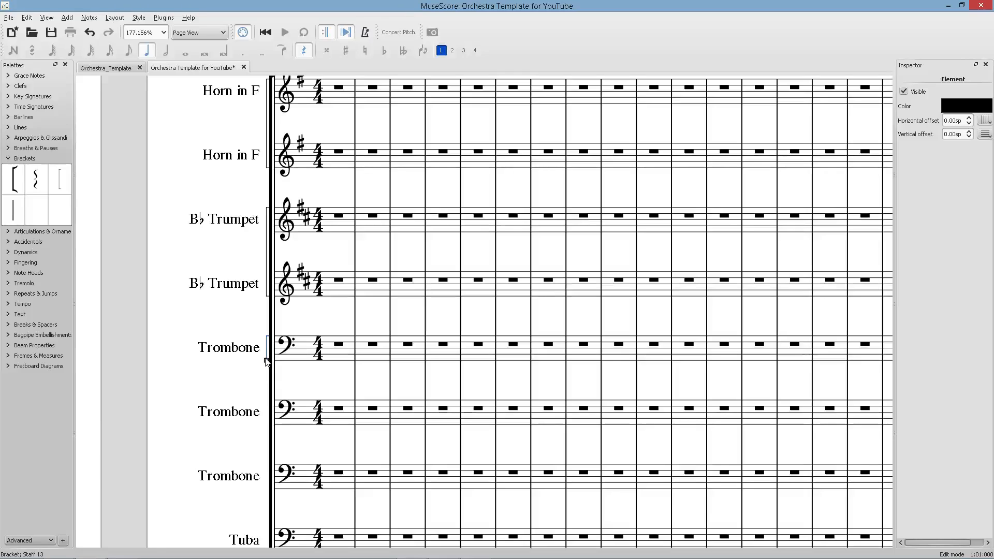
pyautogui.moveTo(266, 359); pyautogui.dragTo(203, 497)
pyautogui.press('Escape')
# Add a bracket spanning the percussion staves from Marimba to the second Drumset.
pyautogui.keyDown('ctrl'); pyautogui.scroll(-6, 133, 469); pyautogui.keyUp('ctrl')
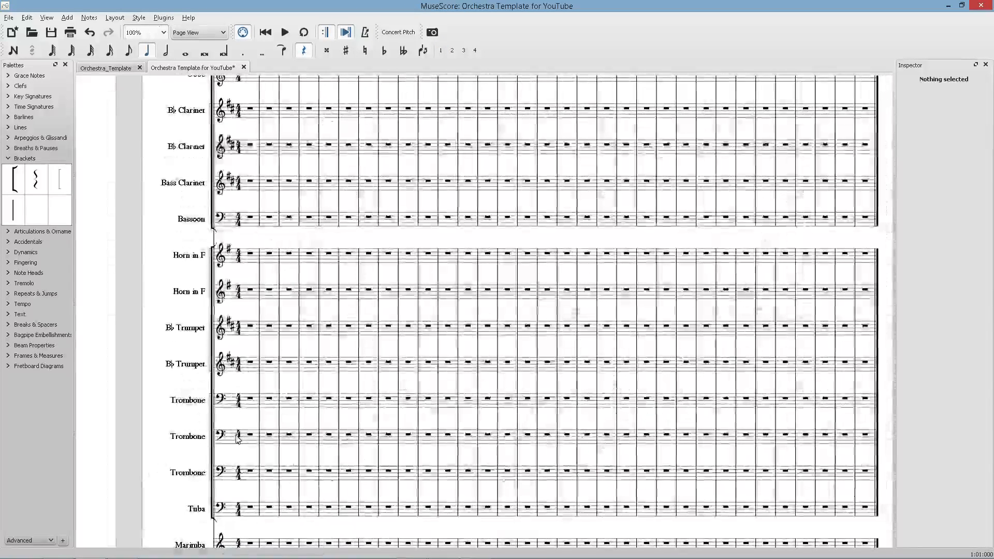
pyautogui.scroll(-3, 228, 393)
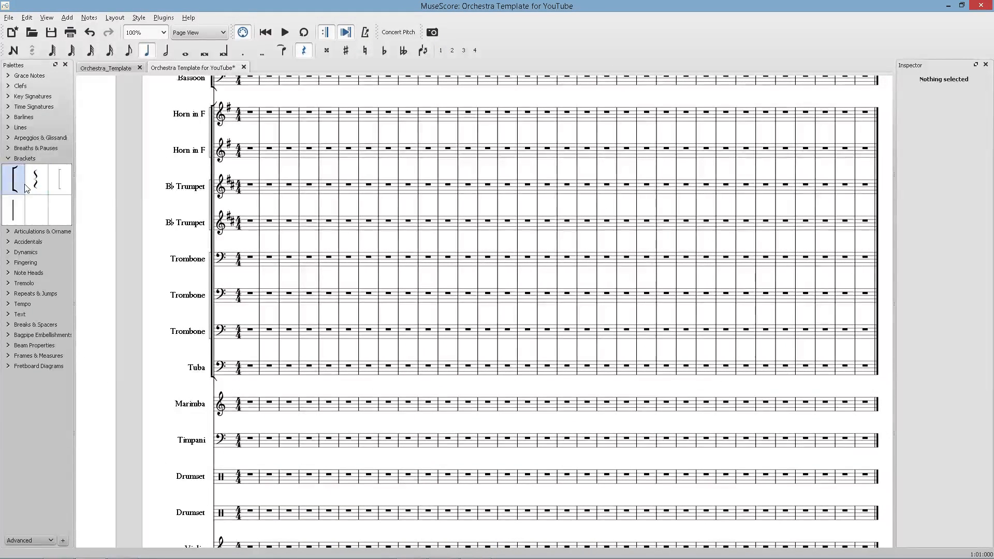
pyautogui.moveTo(24, 187); pyautogui.dragTo(218, 429)
pyautogui.doubleClick(211, 412)
pyautogui.scroll(-2, 231, 482)
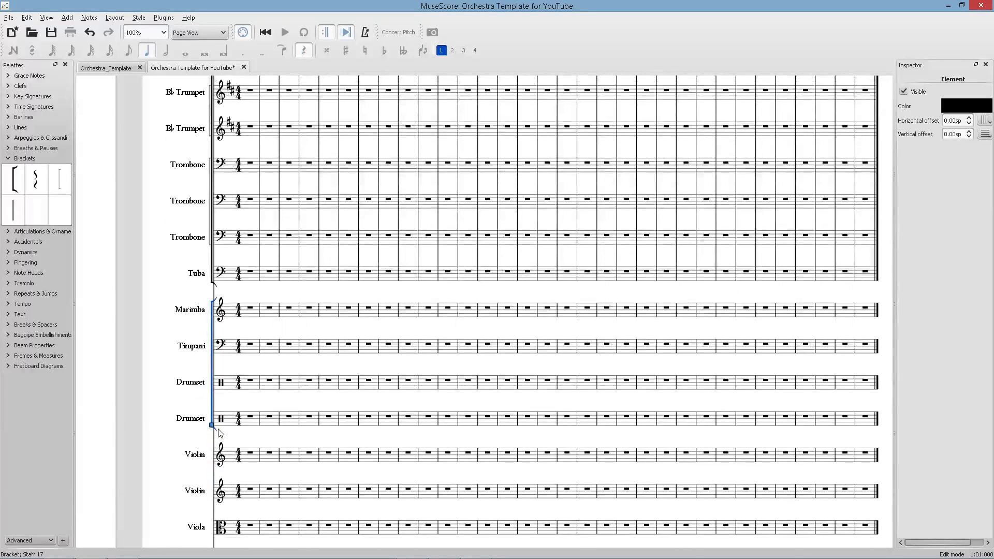
# Compare the current score with the reference band score in the browser.
pyautogui.click(224, 437)
pyautogui.hotkey('alt', 'Tab')
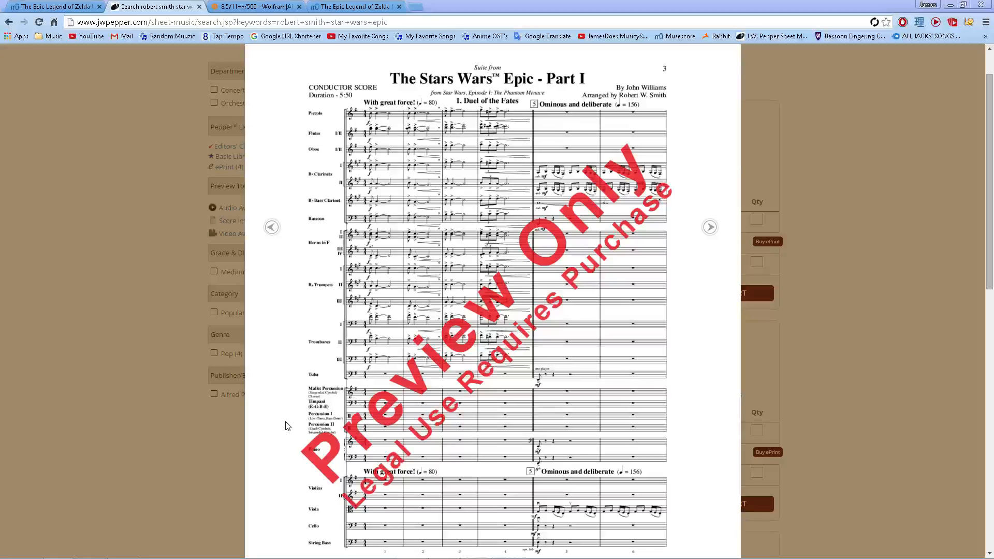
pyautogui.scroll(-4, 300, 404)
pyautogui.scroll(1, 347, 322)
pyautogui.hotkey('alt', 'Tab')
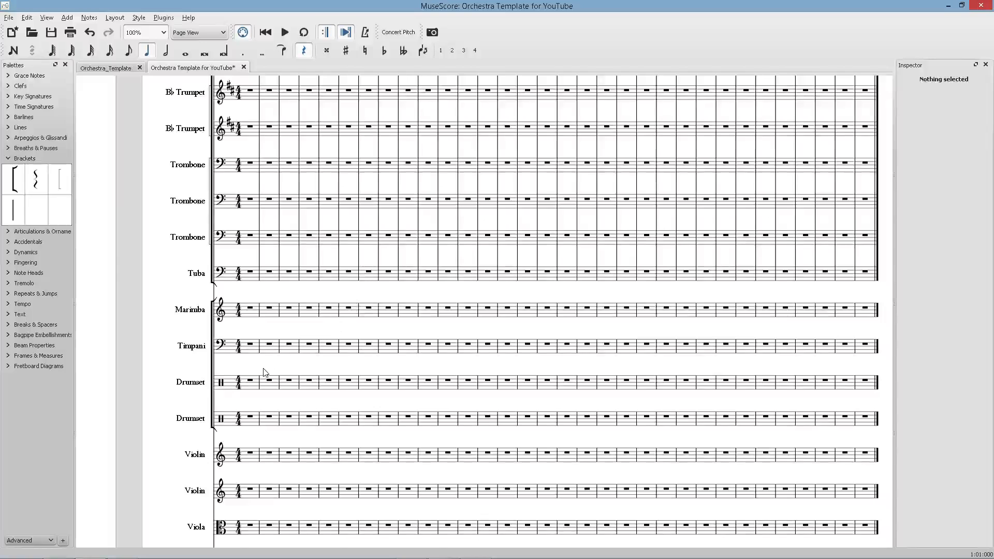
# Try to add a bracket to the string staves.
pyautogui.scroll(-3, 265, 363)
pyautogui.moveTo(24, 189); pyautogui.dragTo(184, 508)
pyautogui.click(119, 359)
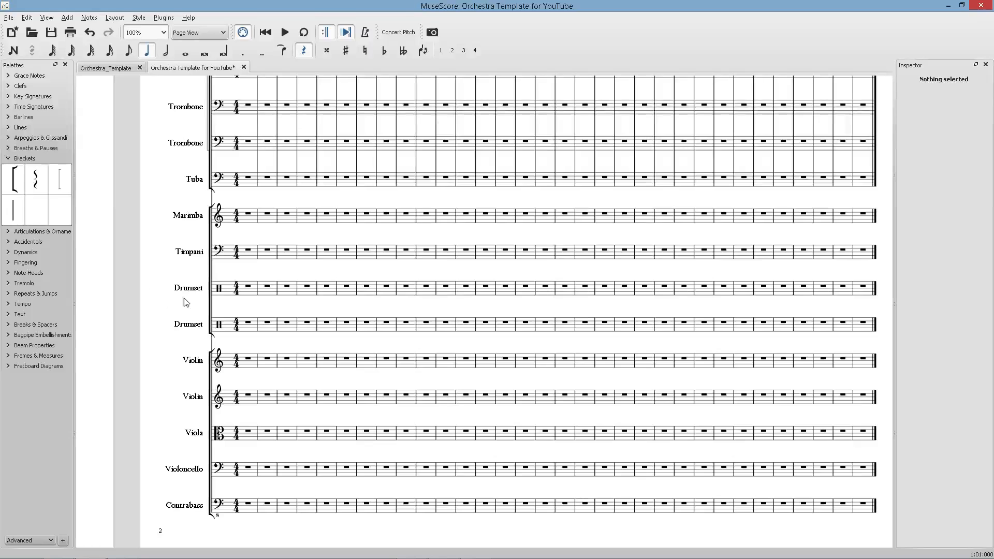
# Open the instruments list, add a Piano, and move it up to sit between the Violins and Viola.
pyautogui.press('i')
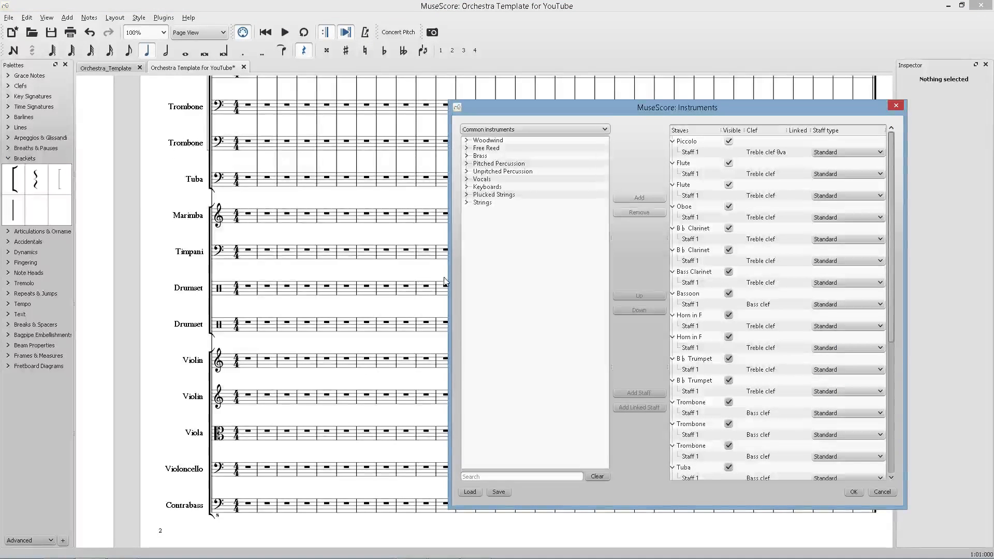
pyautogui.click(467, 186)
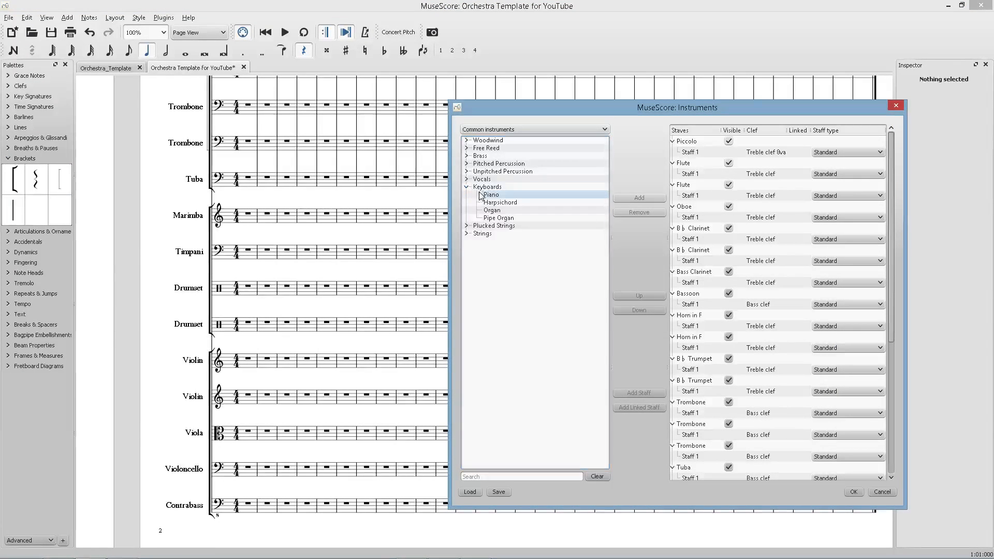
pyautogui.click(491, 194)
pyautogui.click(640, 295)
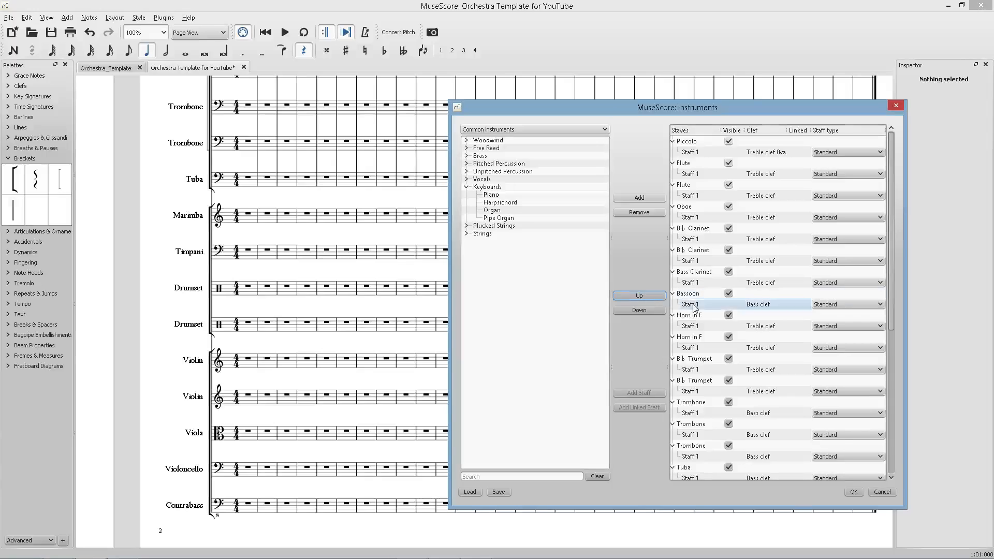
pyautogui.scroll(-5, 685, 319)
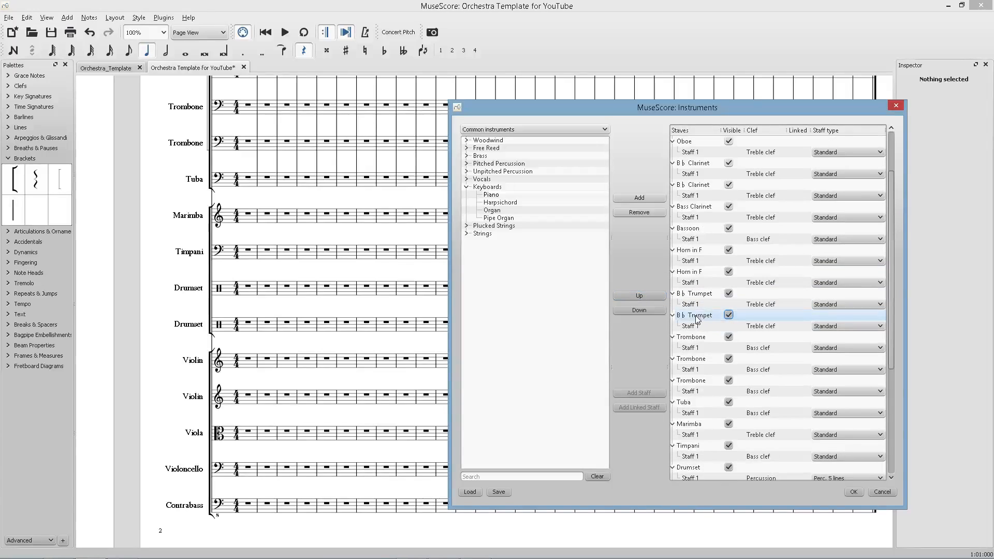
pyautogui.click(633, 295)
pyautogui.click(633, 295)
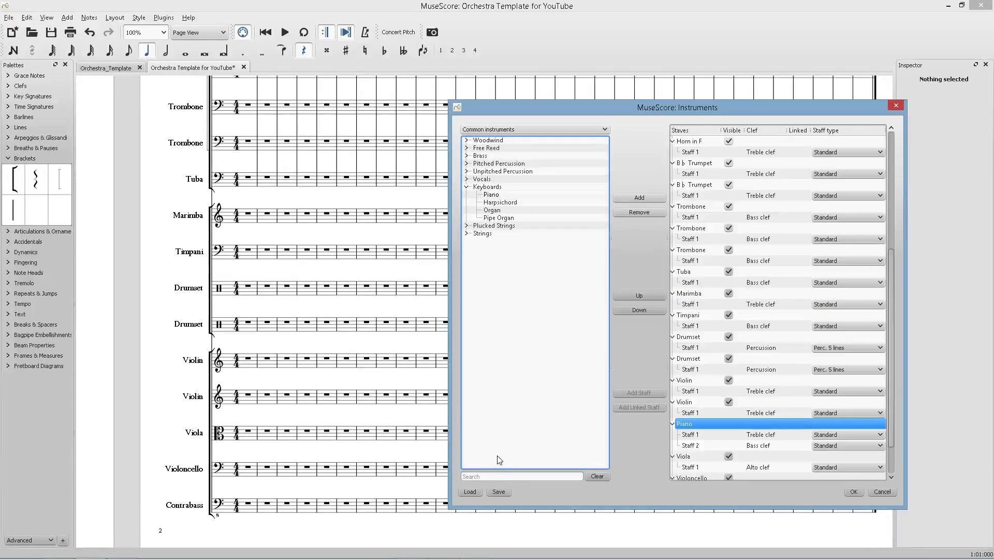
# Search the instruments for "har" and add the Harp.
pyautogui.click(476, 477)
pyautogui.write('har')
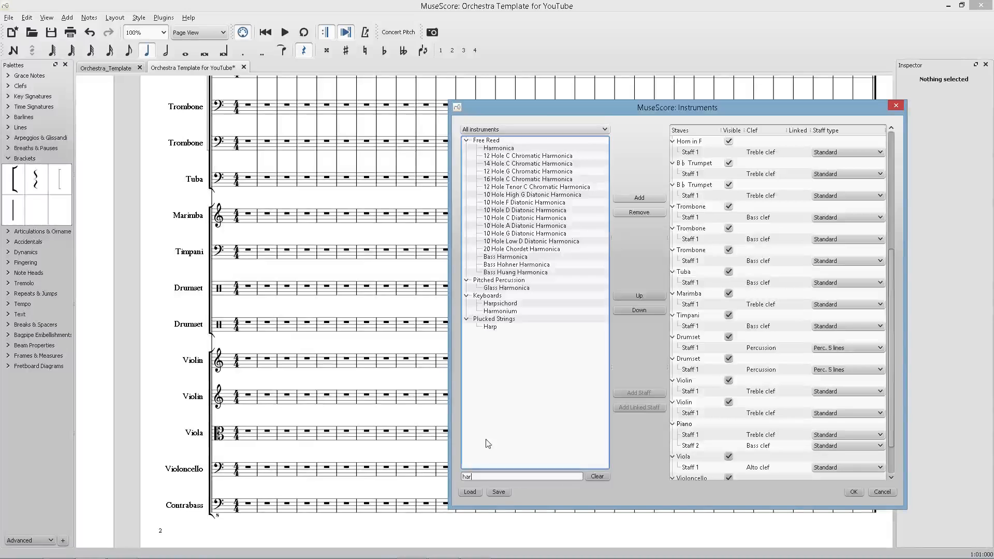
pyautogui.doubleClick(516, 327)
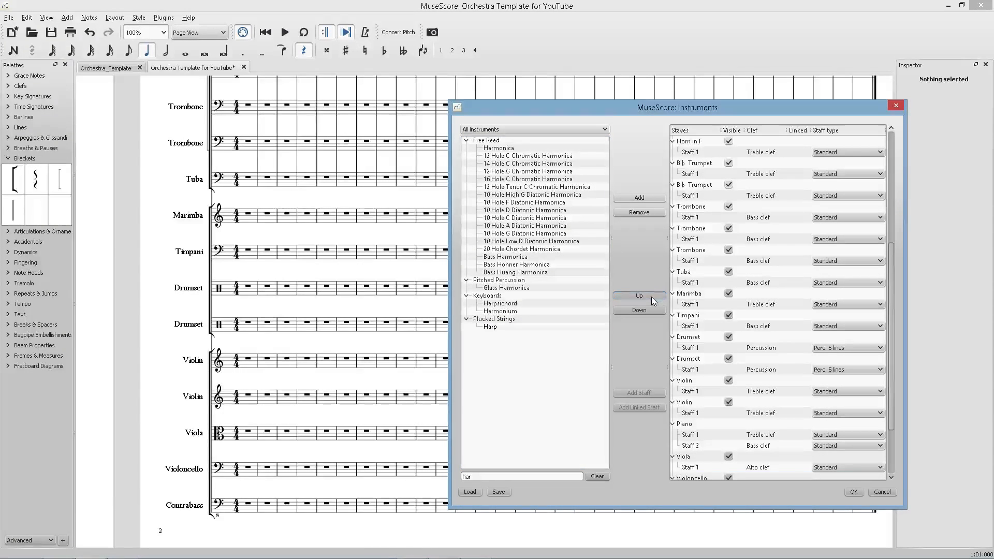
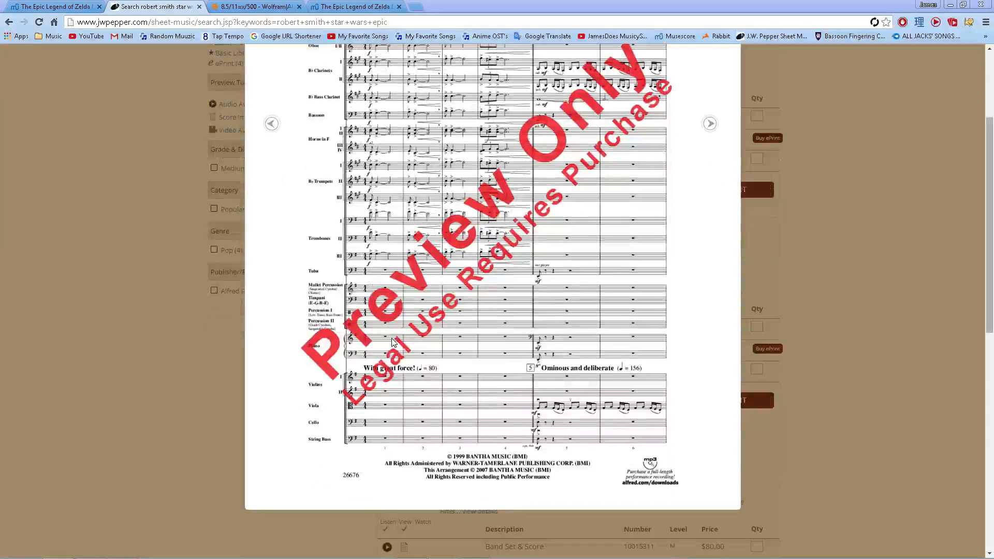
# Return to the score and confirm the instrument changes with the Piano and Harp added.
pyautogui.click(249, 6)
pyautogui.click(330, 7)
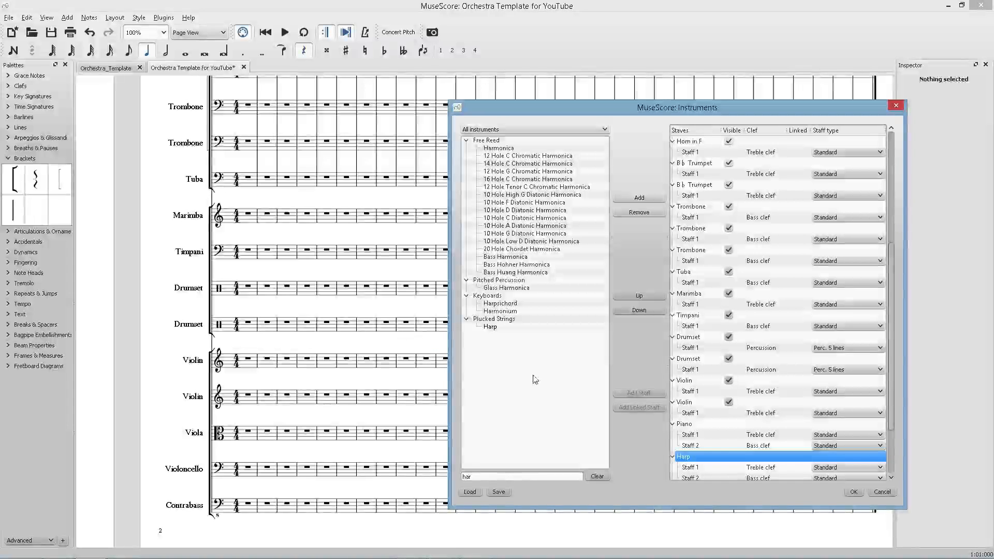
pyautogui.click(854, 492)
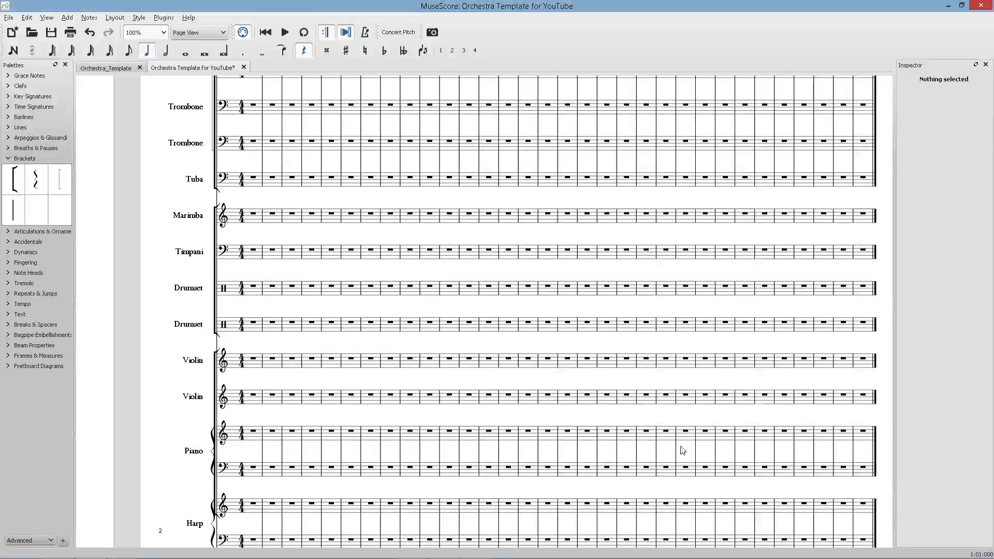
# Open Page Settings and set the page height to 550 mm, then apply and close.
pyautogui.scroll(-3, 127, 428)
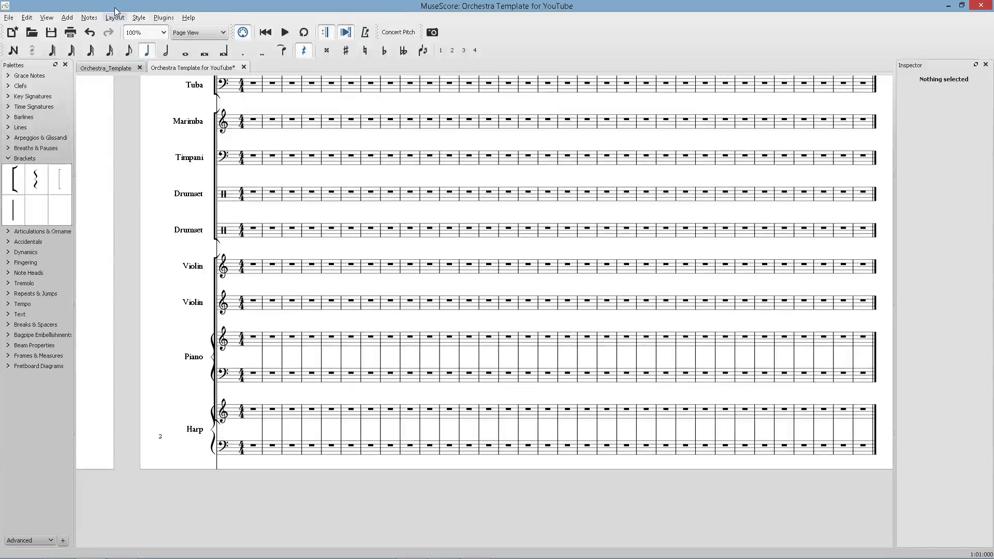
pyautogui.click(115, 17)
pyautogui.click(139, 32)
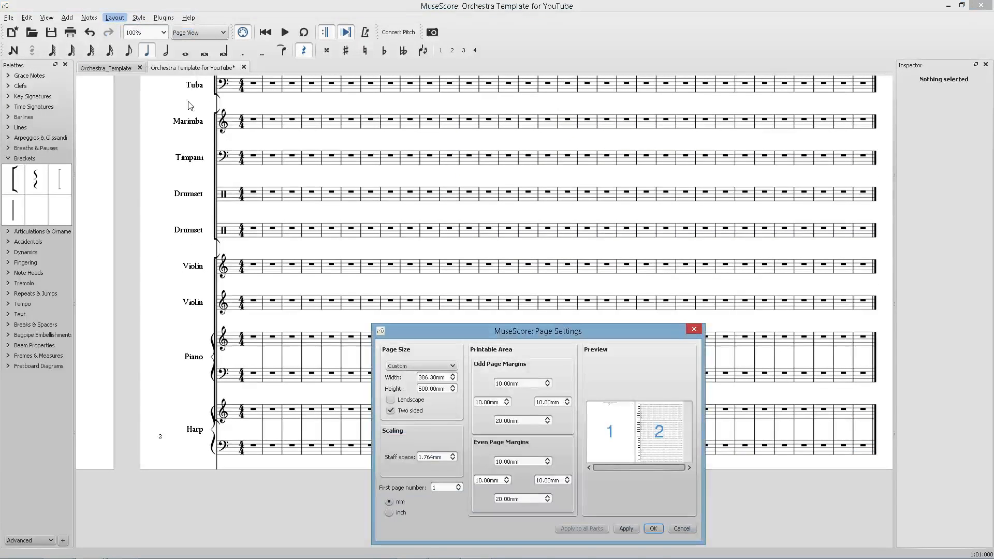
pyautogui.click(425, 388)
pyautogui.write('5')
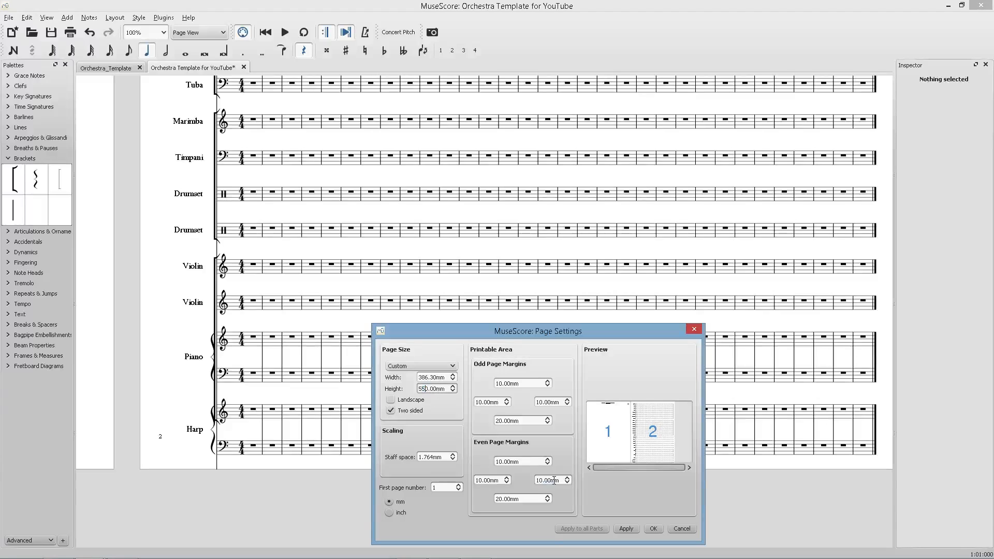
pyautogui.click(627, 529)
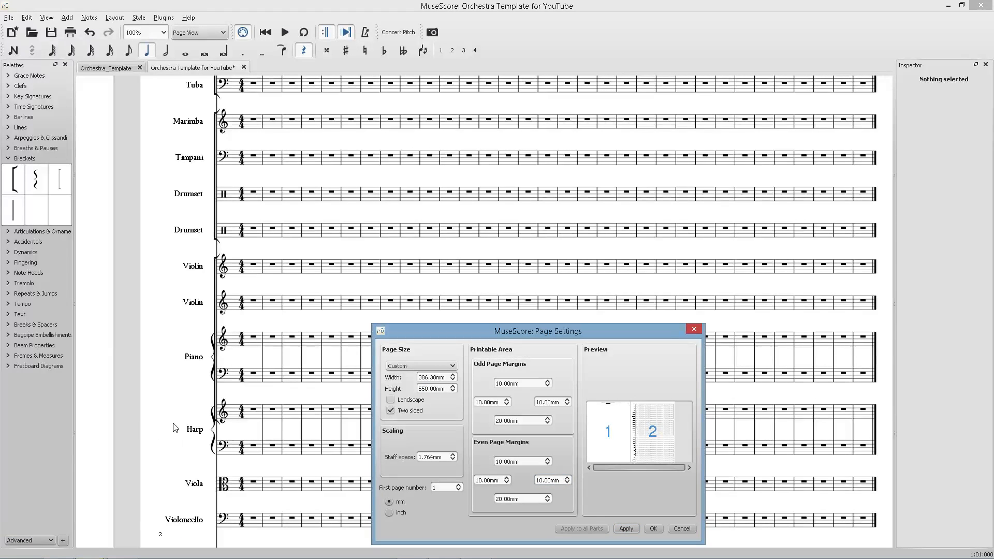
pyautogui.click(669, 529)
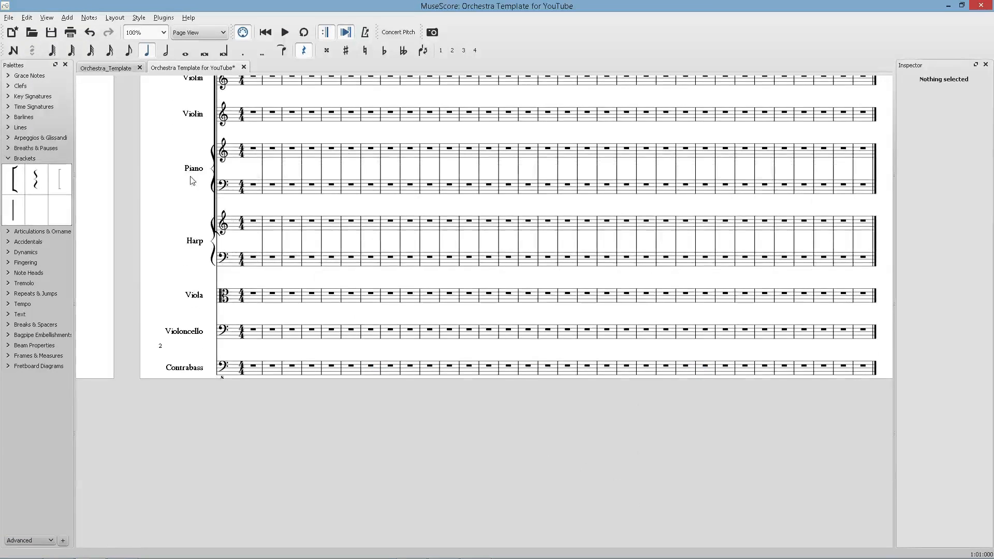
# Reopen Page Settings and set the page height to 600 mm, then apply.
pyautogui.click(115, 17)
pyautogui.click(139, 31)
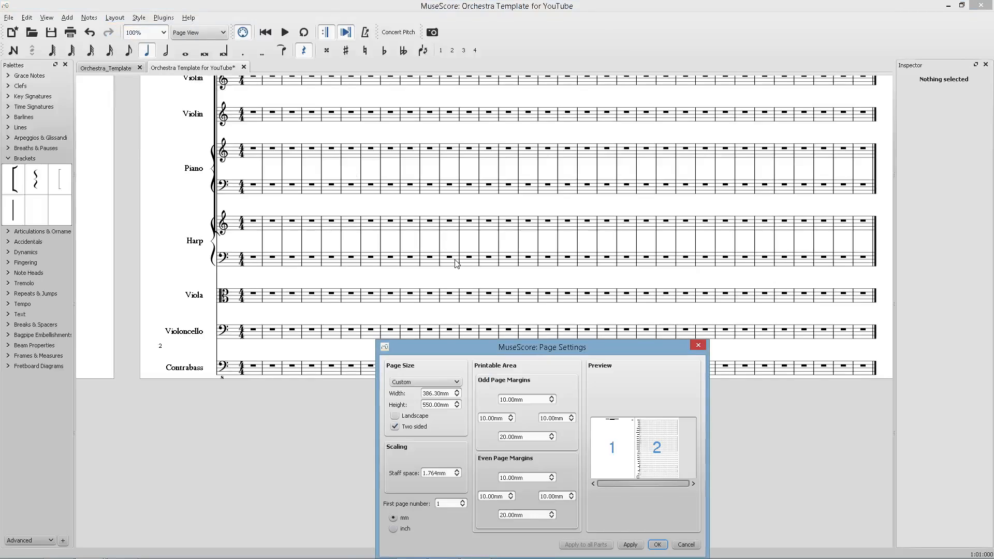
pyautogui.click(427, 406)
pyautogui.write('60')
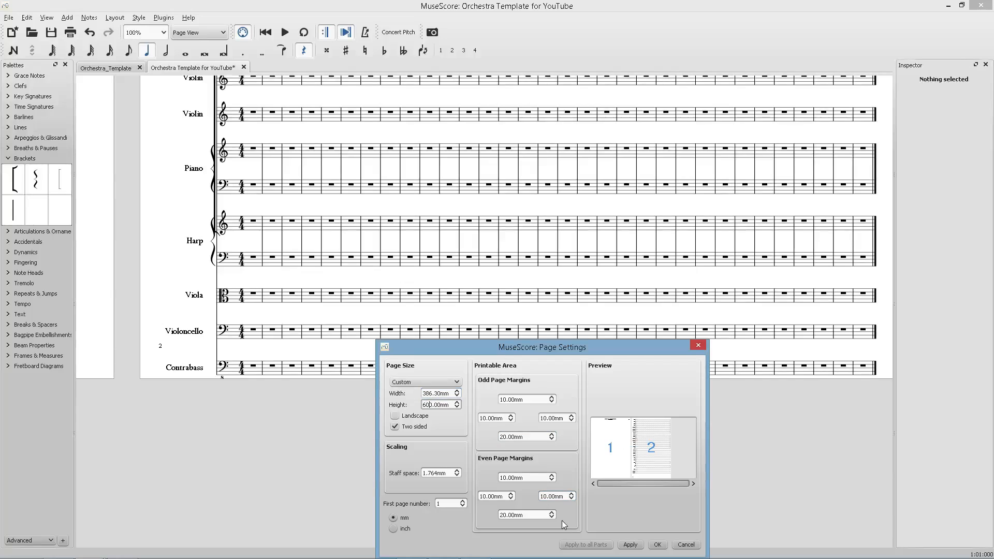
pyautogui.click(631, 546)
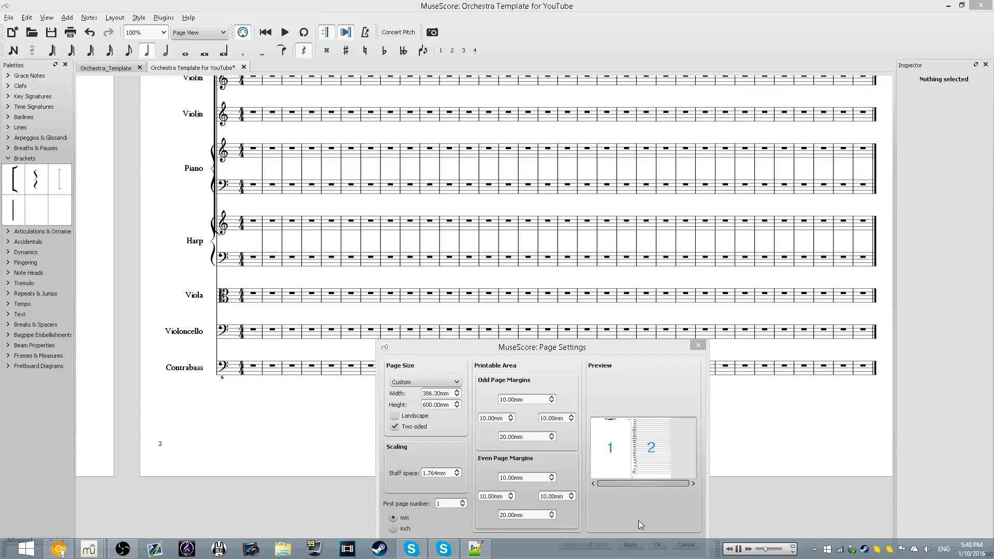
# Set the page height back to 550 mm and apply.
pyautogui.moveTo(430, 406); pyautogui.dragTo(421, 406)
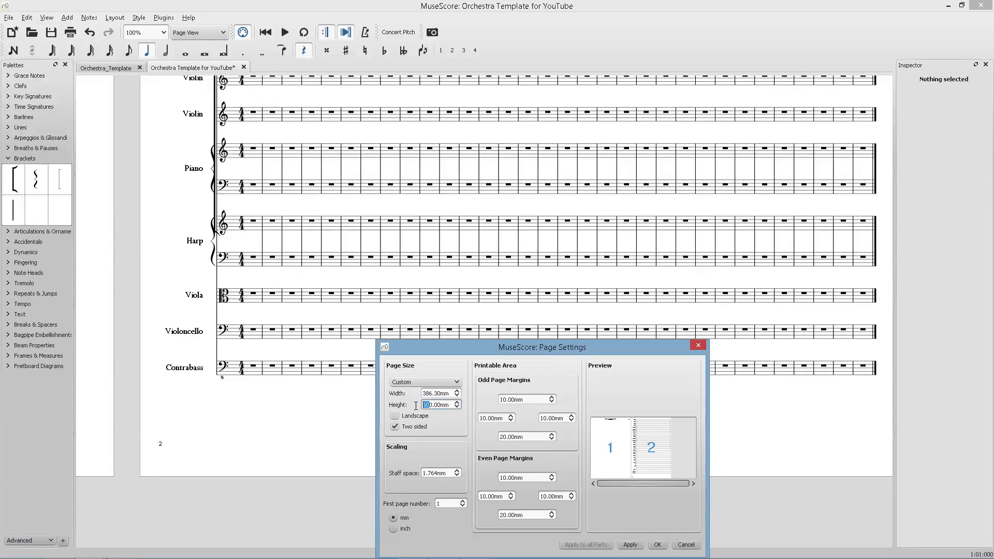
pyautogui.write('55')
pyautogui.click(631, 545)
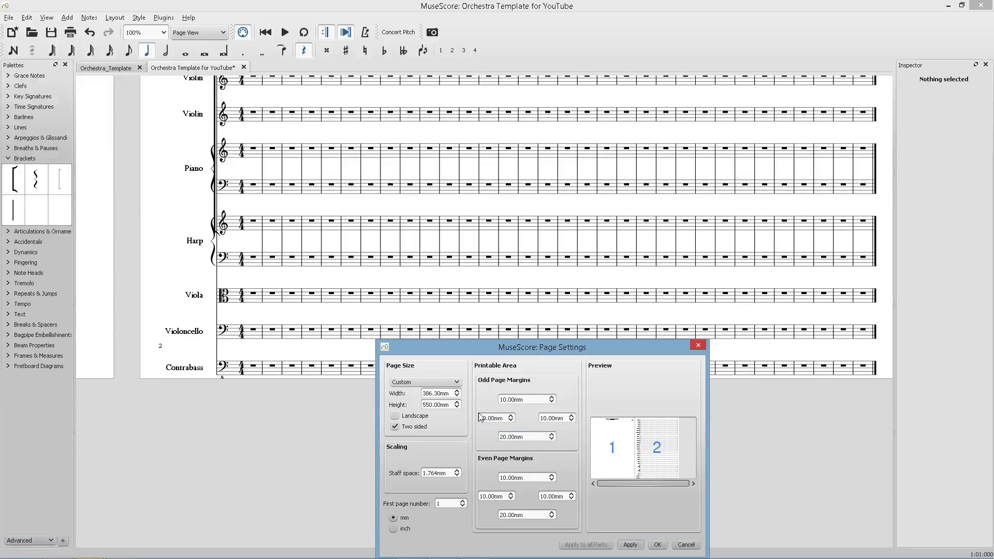
# Set the page height to 565 mm and apply.
pyautogui.moveTo(426, 406); pyautogui.dragTo(430, 407)
pyautogui.write('60')
pyautogui.press('BackSpace')
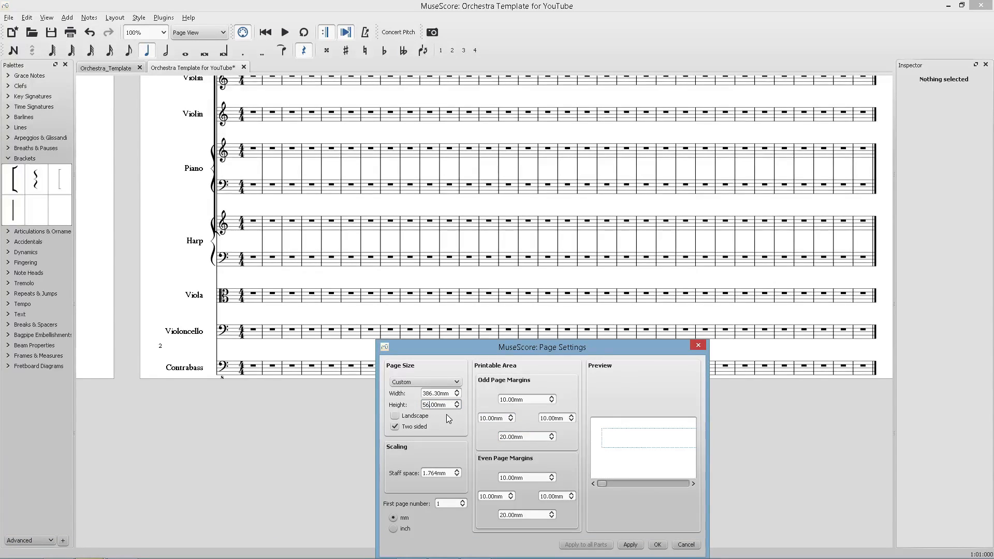
pyautogui.write('5')
pyautogui.click(633, 545)
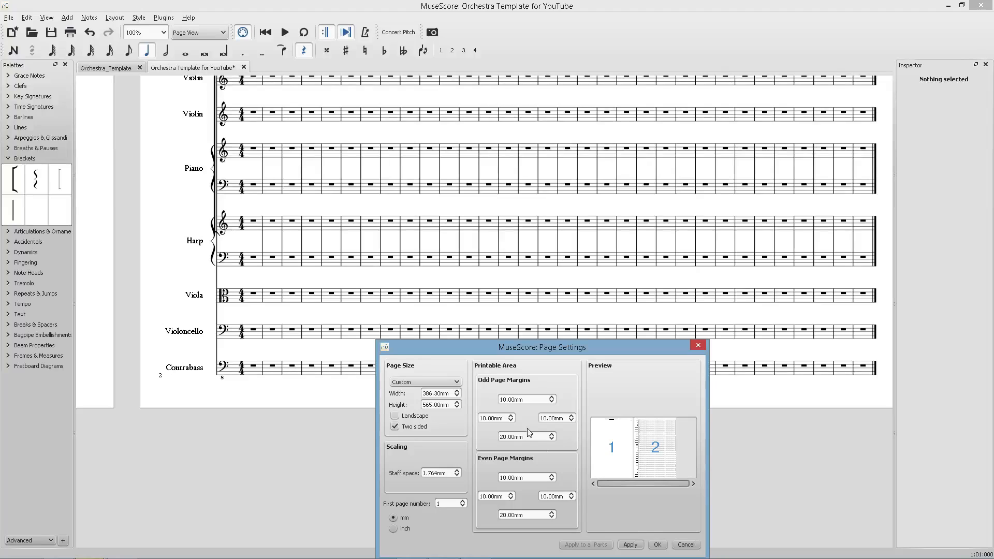
# Copy the page height and solve 8.5/11=x/565.00 in Wolfram Alpha to find the matching page width.
pyautogui.click(441, 407)
pyautogui.moveTo(441, 405); pyautogui.dragTo(397, 406)
pyautogui.hotkey('ctrl', 'c')
pyautogui.hotkey('alt', 'Tab')
pyautogui.hotkey('ctrl', 'shift', 'Tab')
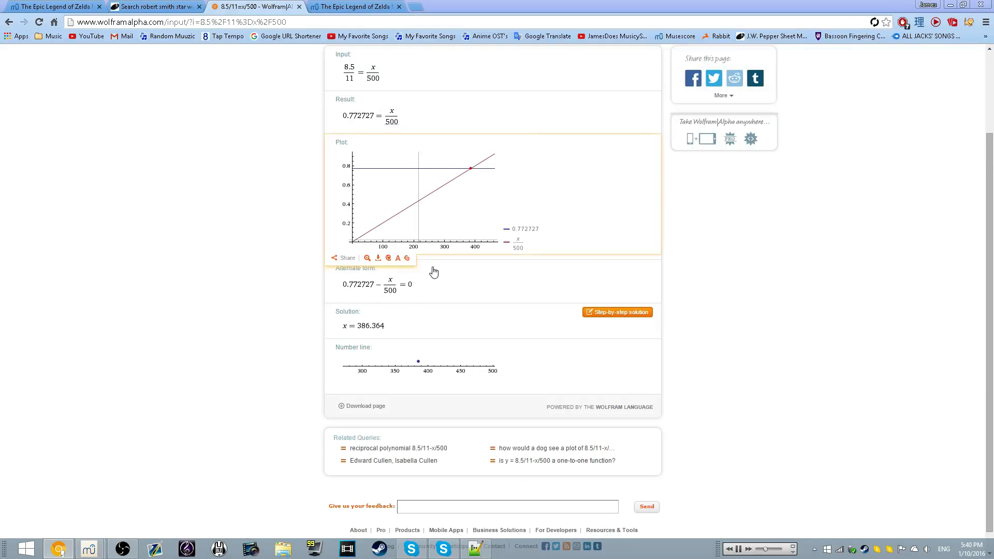
pyautogui.moveTo(367, 116); pyautogui.dragTo(381, 116)
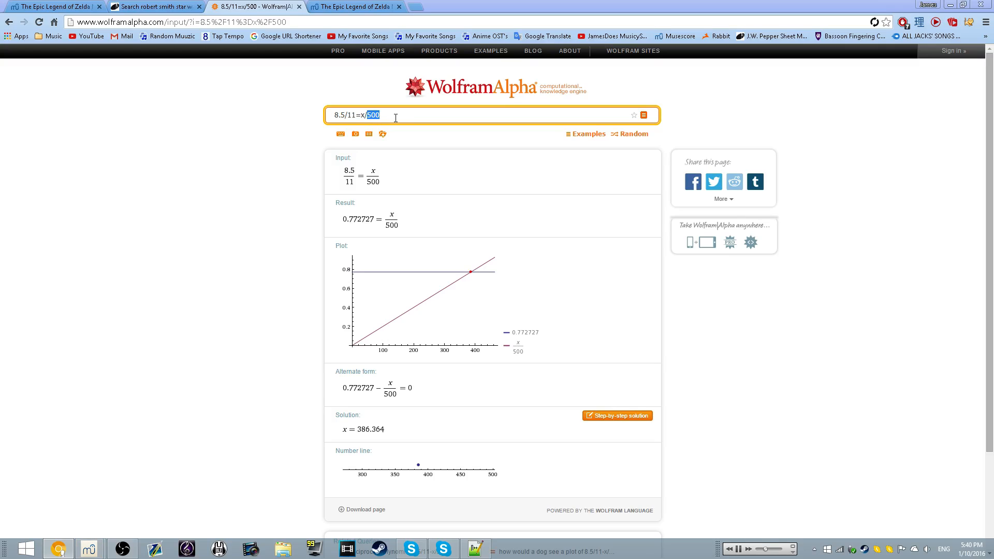
pyautogui.hotkey('ctrl', 'v')
pyautogui.press('Return')
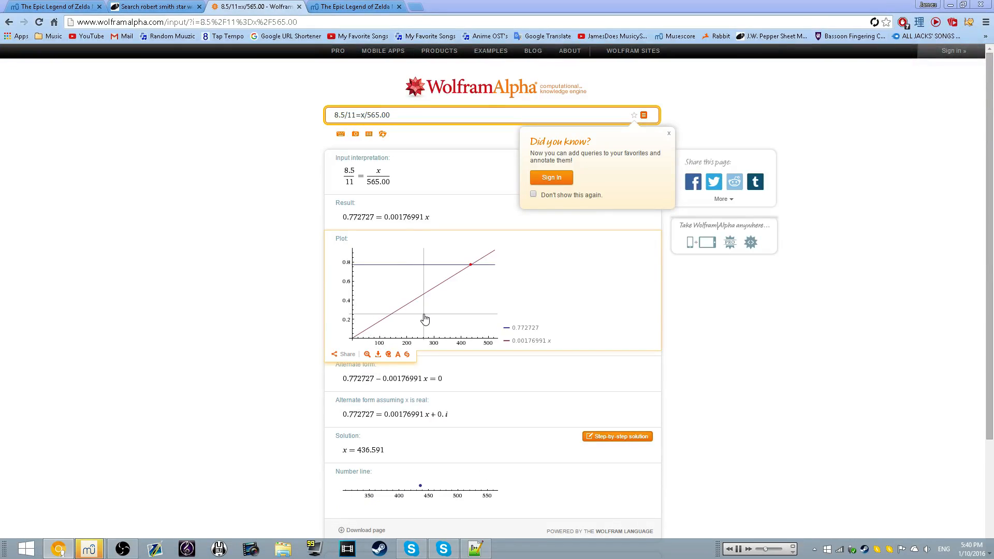
# Set the page width to 536.5 mm, apply, and close Page Settings.
pyautogui.hotkey('alt', 'Tab')
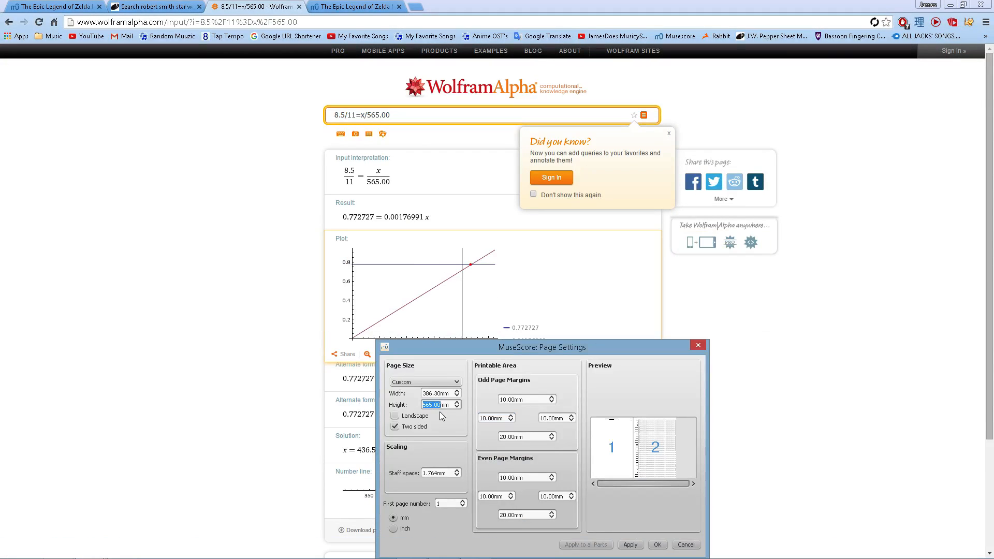
pyautogui.click(435, 394)
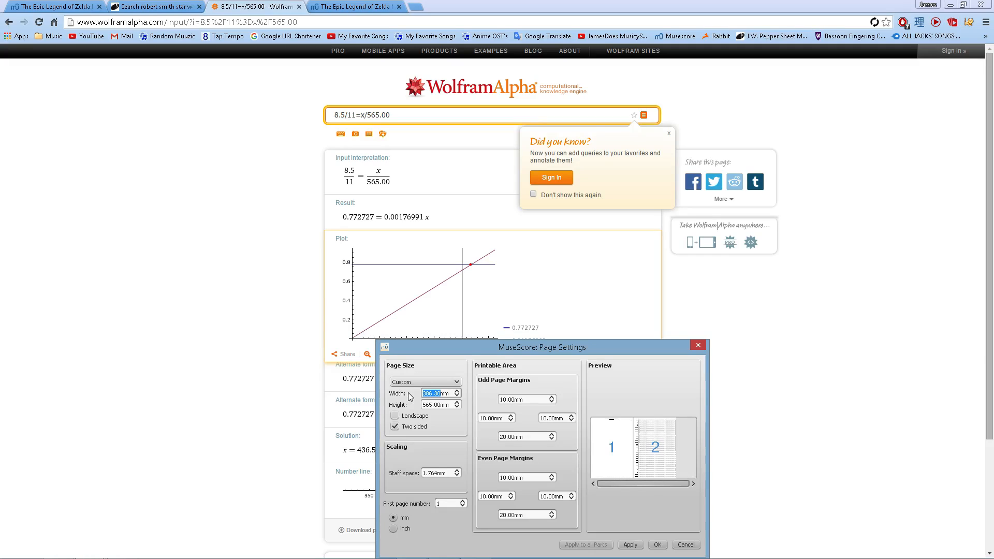
pyautogui.write('536')
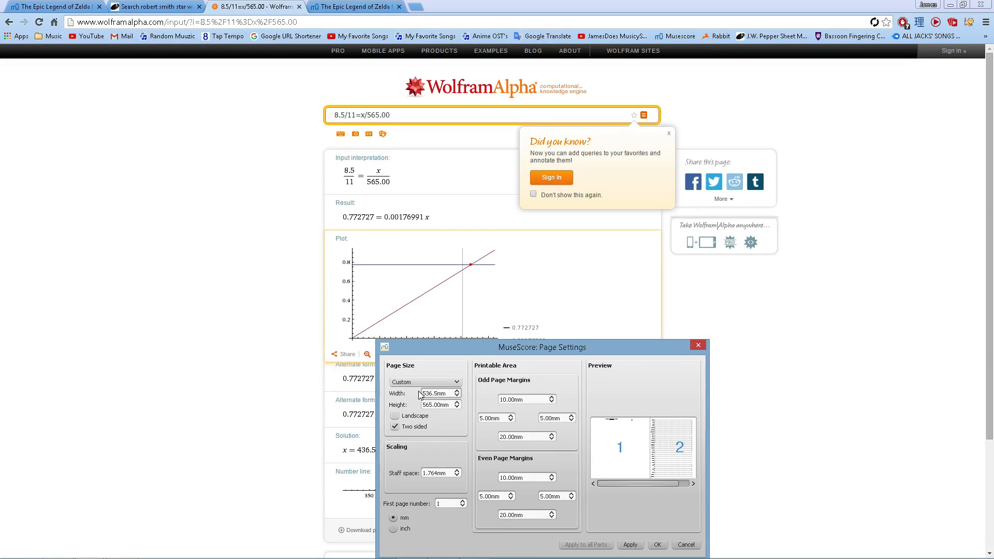
pyautogui.click(625, 545)
pyautogui.click(657, 545)
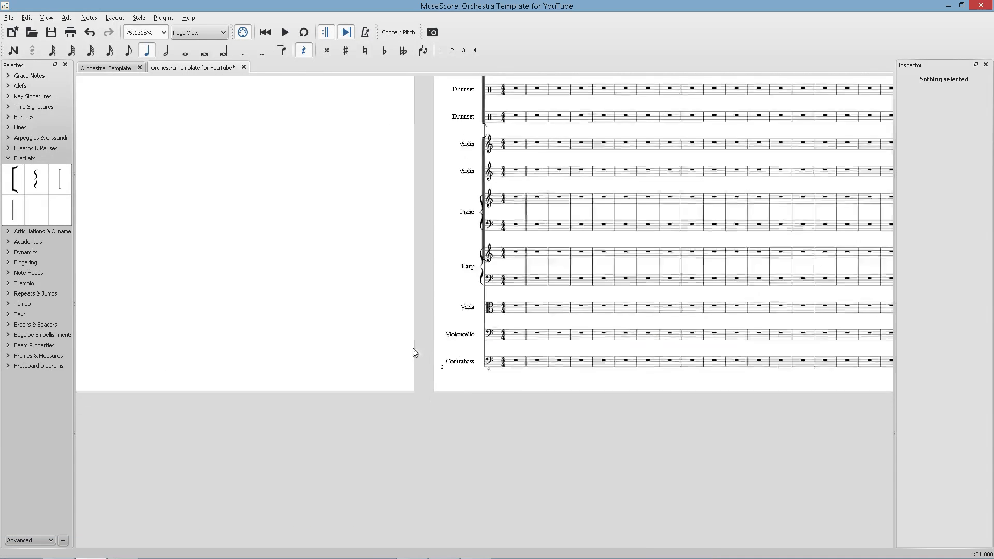
# Zoom out and review the resized page layout.
pyautogui.scroll(-19, 228, 329)
pyautogui.scroll(8, 284, 342)
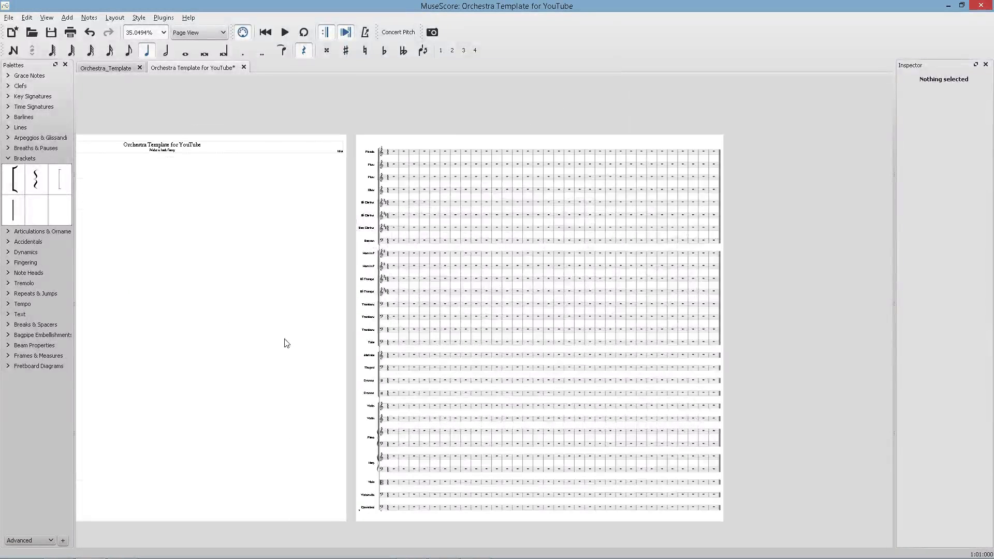
pyautogui.scroll(-3, 295, 288)
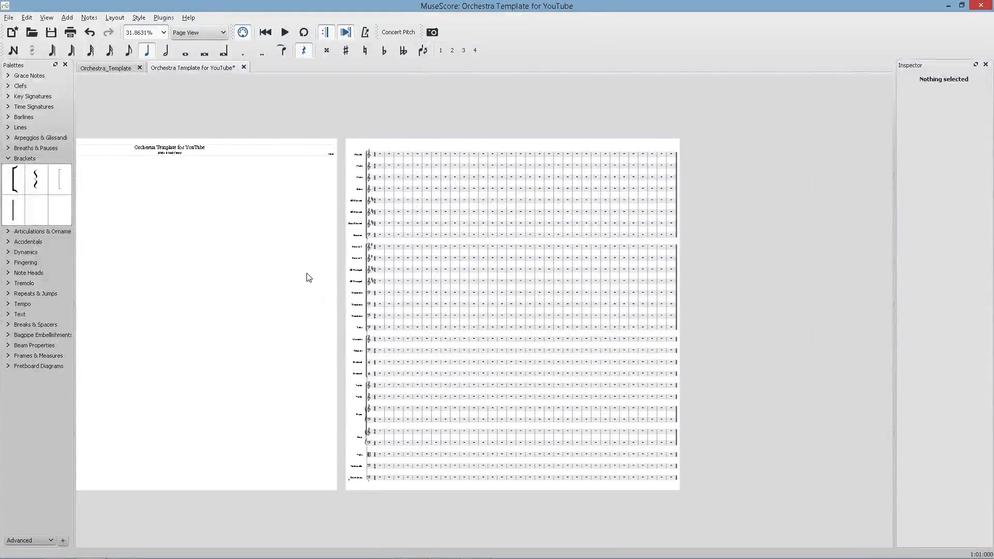
pyautogui.scroll(5, 558, 291)
pyautogui.scroll(-4, 418, 299)
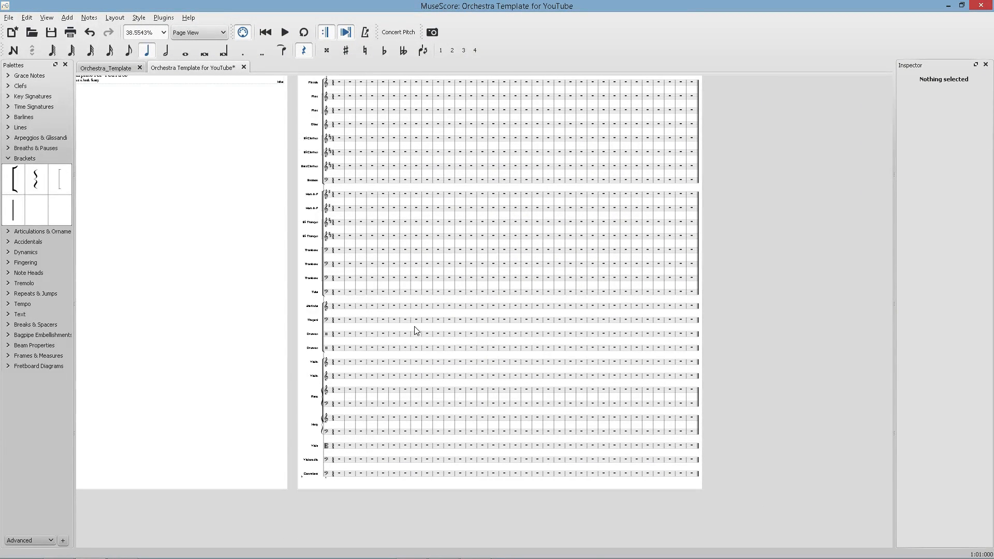
pyautogui.scroll(1, 405, 294)
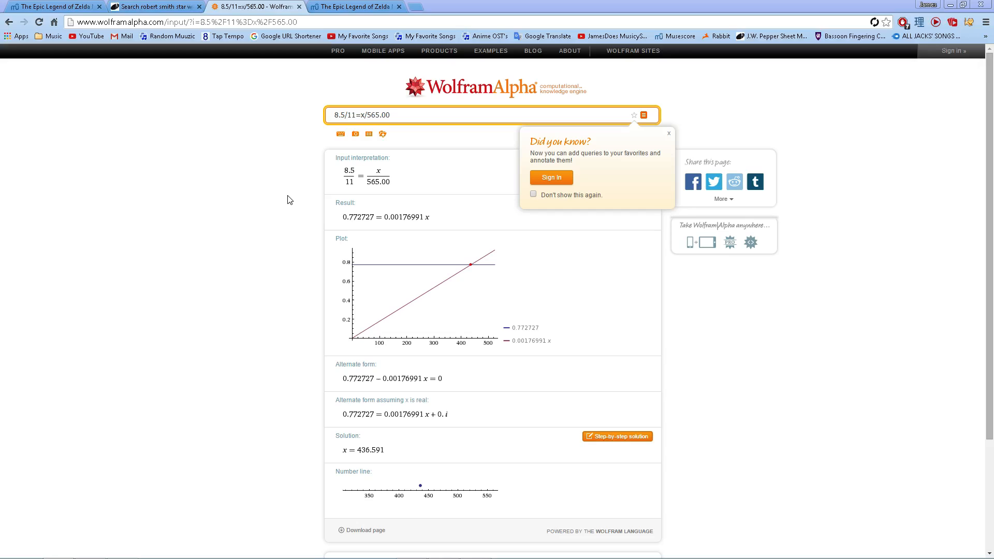
# Reopen Page Settings and correct the page width to 436.5 mm, then apply and close.
pyautogui.hotkey('alt', 'Tab')
pyautogui.click(114, 17)
pyautogui.click(138, 32)
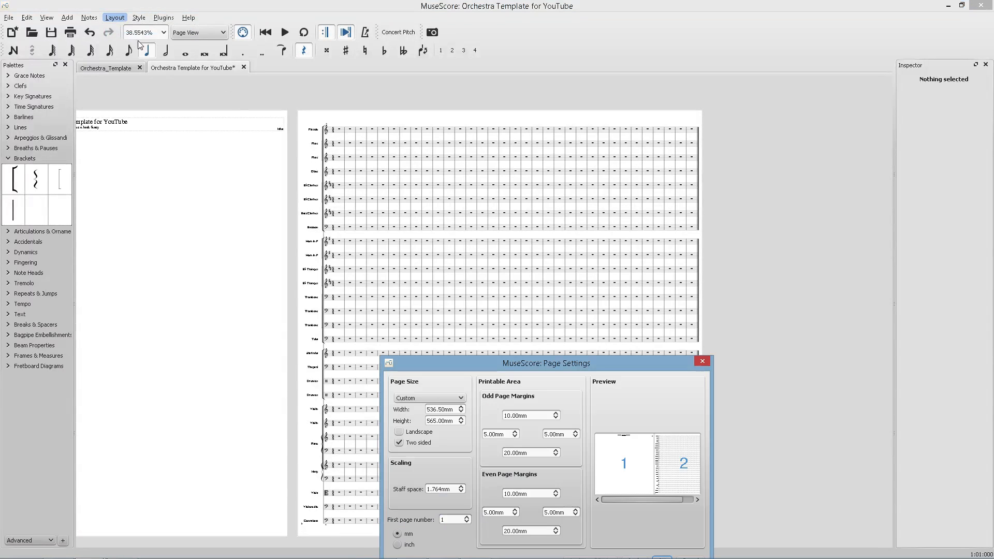
pyautogui.click(431, 409)
pyautogui.write('4')
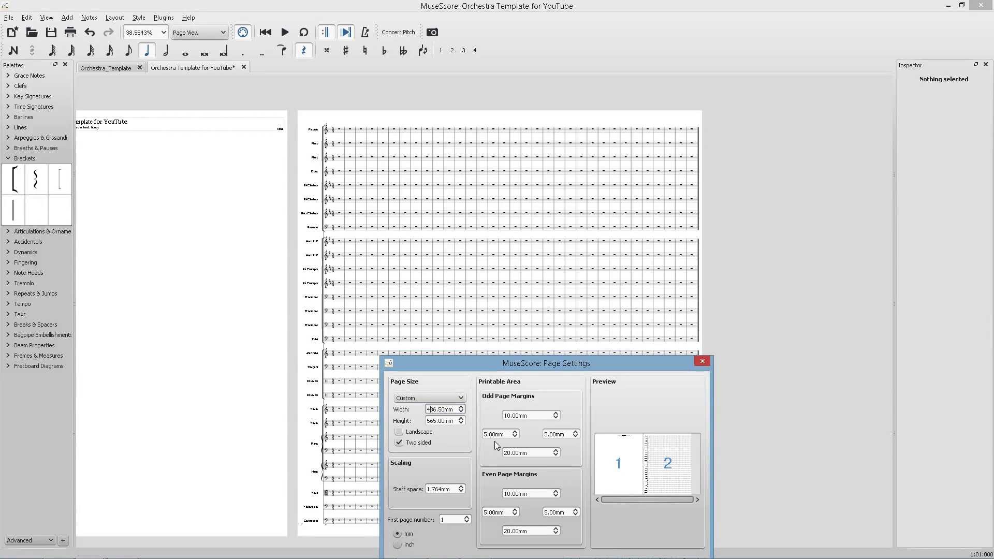
pyautogui.moveTo(501, 369); pyautogui.dragTo(465, 275)
pyautogui.click(597, 467)
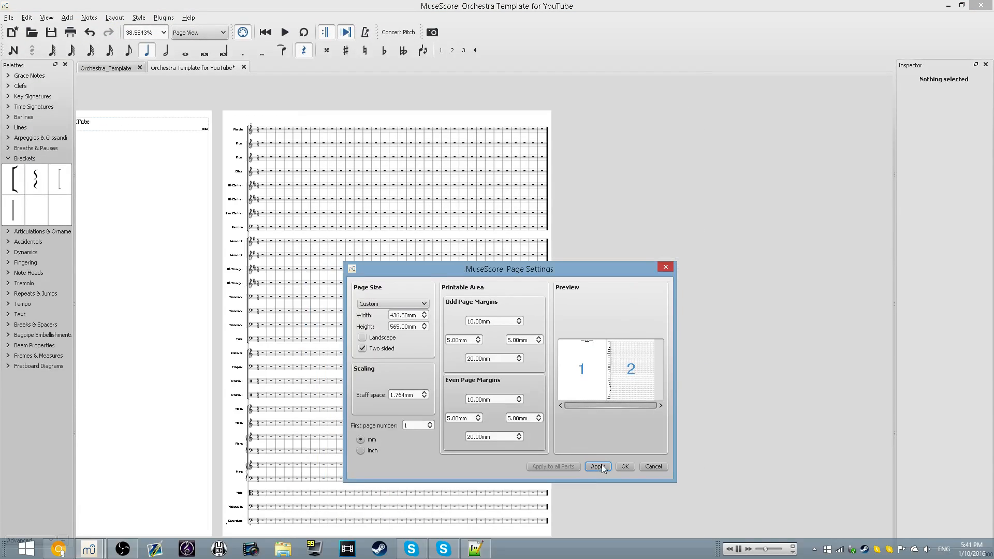
pyautogui.click(624, 466)
# Move the Piano and Harp up in the instrument list so they sit above the Violins.
pyautogui.scroll(-3, 258, 411)
pyautogui.scroll(10, 258, 411)
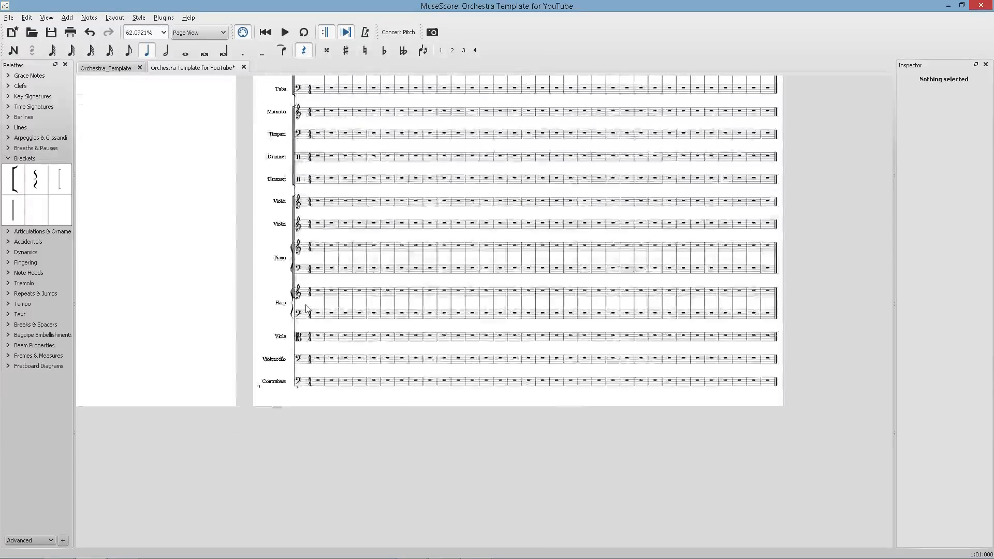
pyautogui.click(286, 284)
pyautogui.click(288, 252)
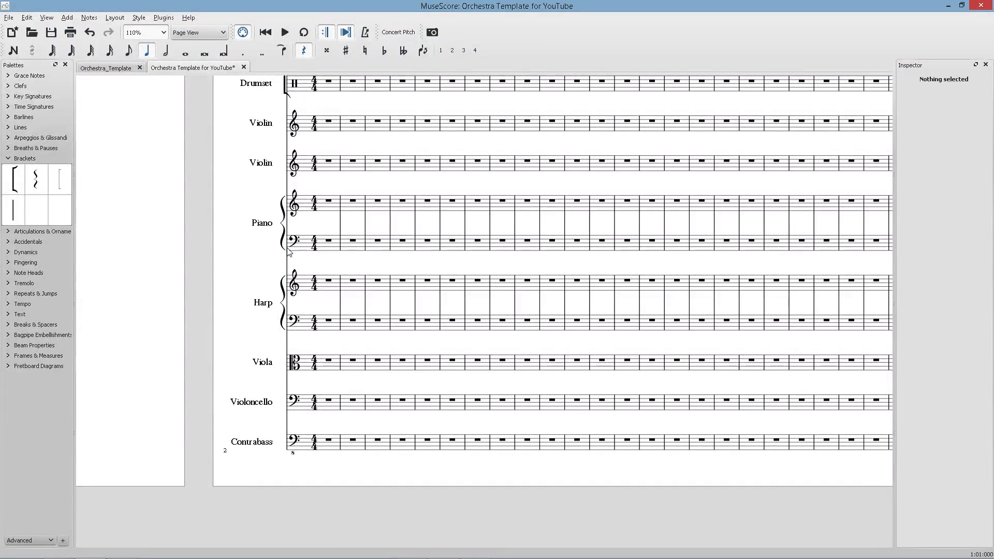
pyautogui.press('i')
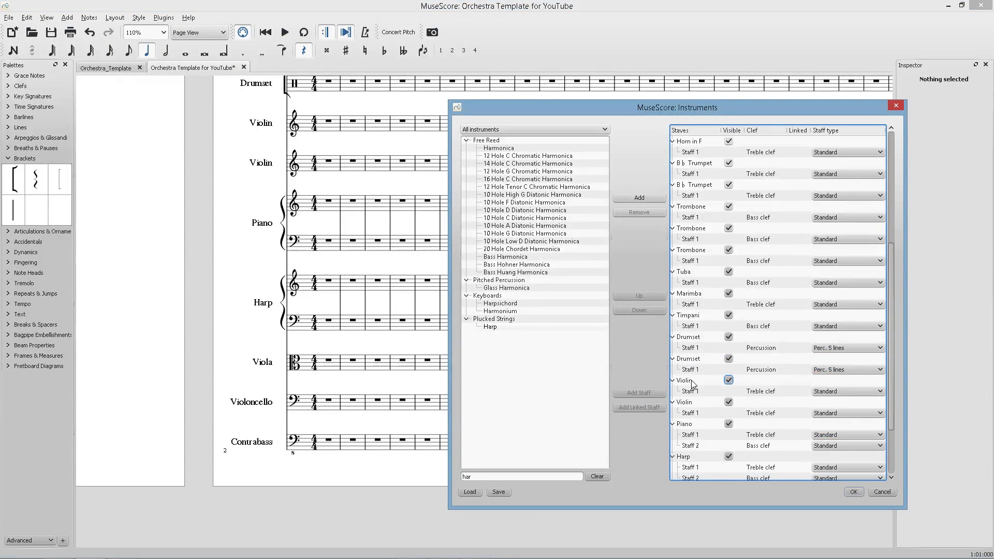
pyautogui.click(698, 425)
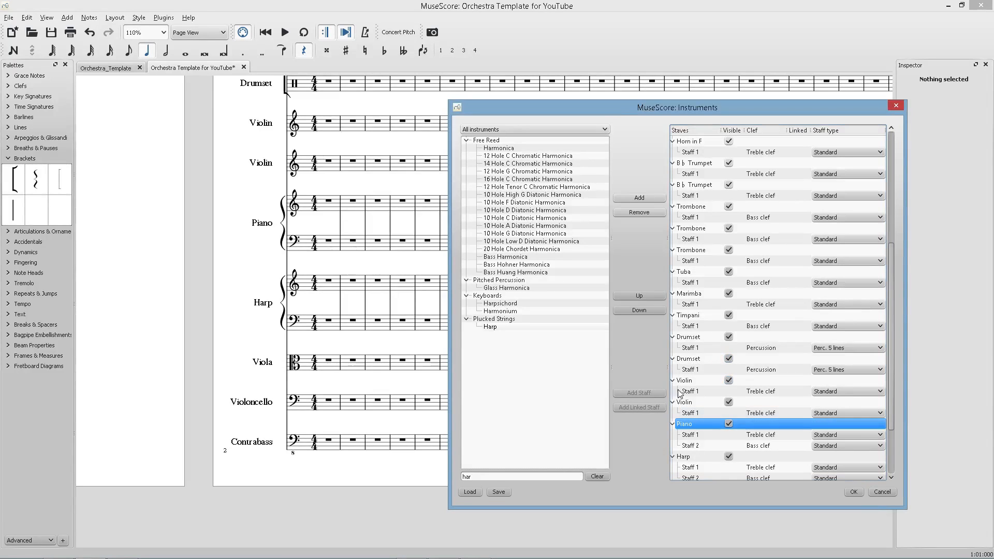
pyautogui.click(647, 295)
pyautogui.click(648, 296)
pyautogui.click(683, 457)
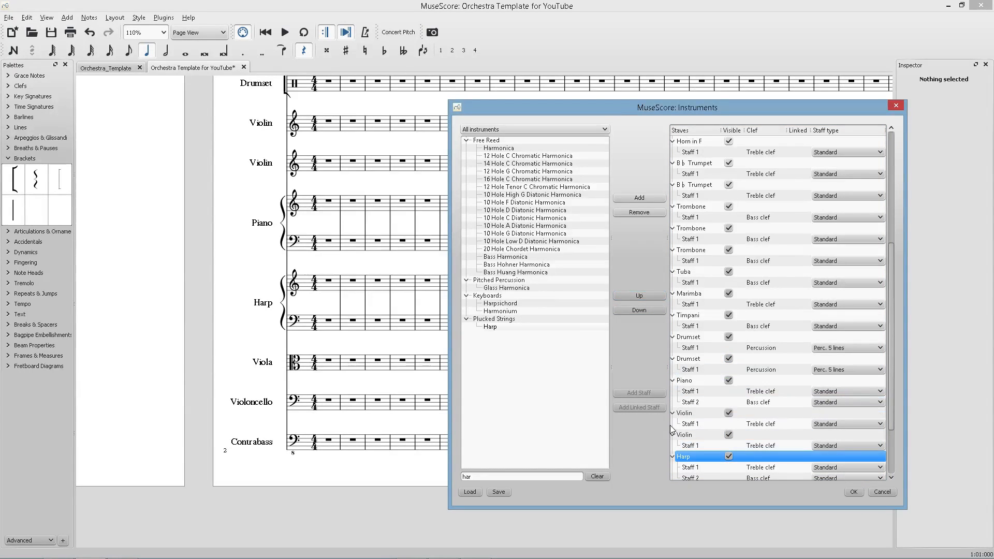
pyautogui.click(640, 296)
pyautogui.click(640, 295)
pyautogui.click(852, 496)
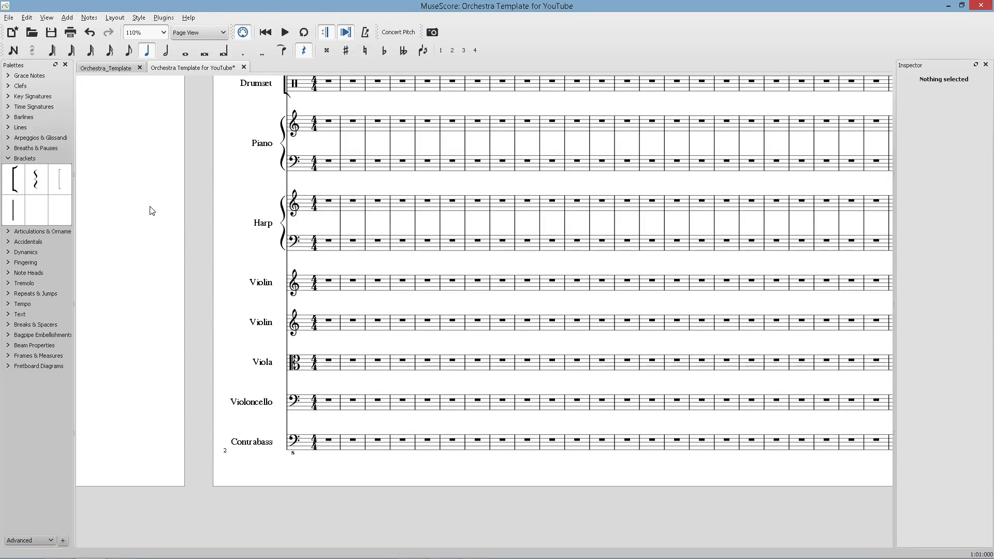
pyautogui.scroll(2, 188, 235)
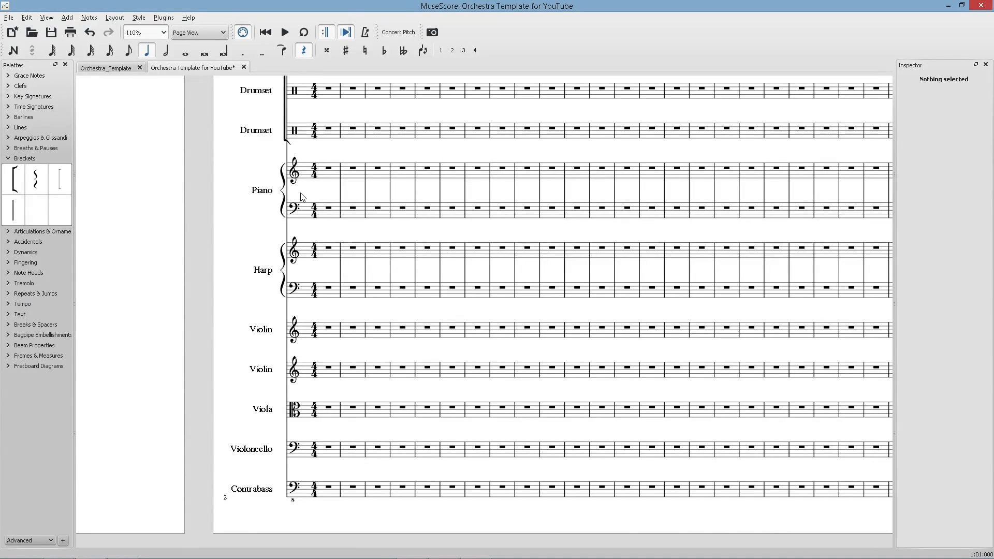
# Compare the score's layout with the reference band score shown in the browser.
pyautogui.hotkey('alt', 'Tab')
pyautogui.hotkey('ctrl', 'shift', 'Tab')
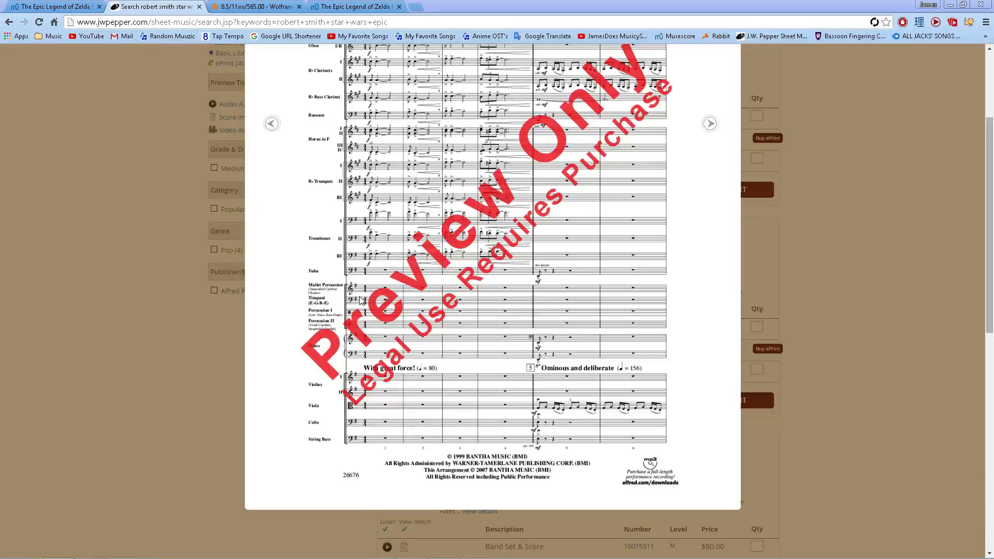
pyautogui.hotkey('alt', 'Tab')
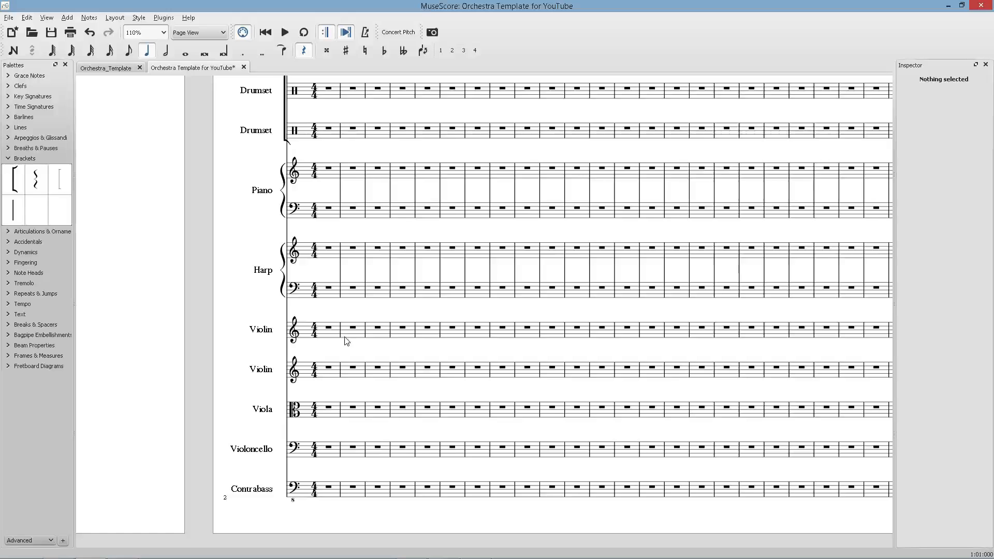
# Add a bracket spanning the string section from the first Violin through the Contrabass.
pyautogui.click(281, 285)
pyautogui.click(283, 200)
pyautogui.keyDown('ctrl'); pyautogui.click(281, 265); pyautogui.keyUp('ctrl')
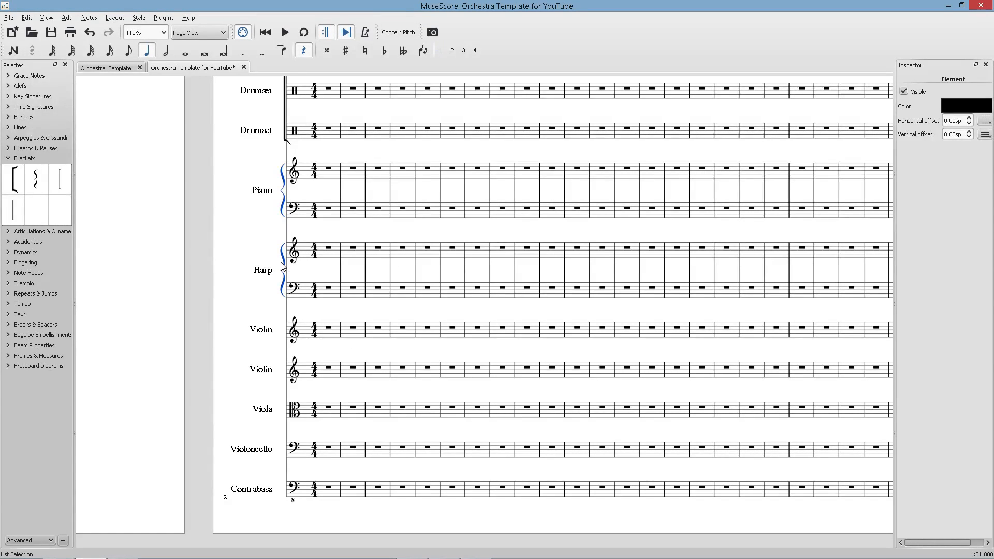
pyautogui.click(181, 224)
pyautogui.moveTo(14, 179); pyautogui.dragTo(288, 500)
pyautogui.doubleClick(286, 336)
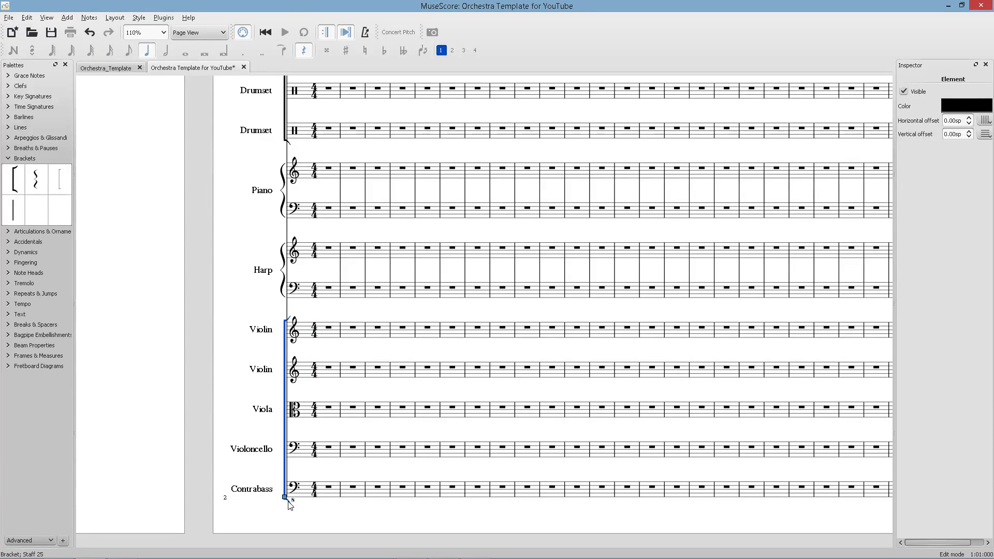
pyautogui.click(344, 388)
# Extend the barlines of the percussion section to connect from Marimba down through both Drumset staves.
pyautogui.scroll(3, 334, 181)
pyautogui.doubleClick(341, 108)
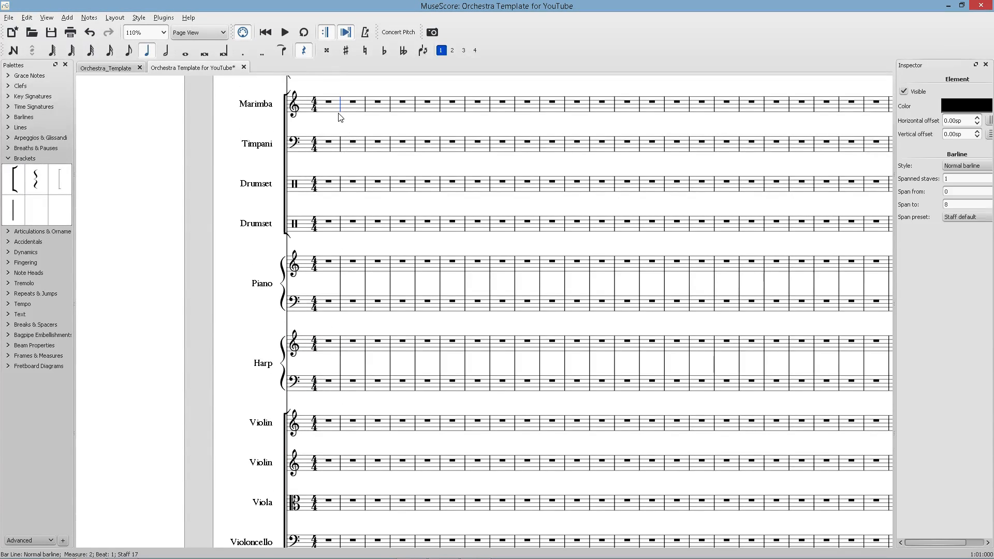
pyautogui.moveTo(340, 112); pyautogui.dragTo(334, 237)
pyautogui.click(330, 253)
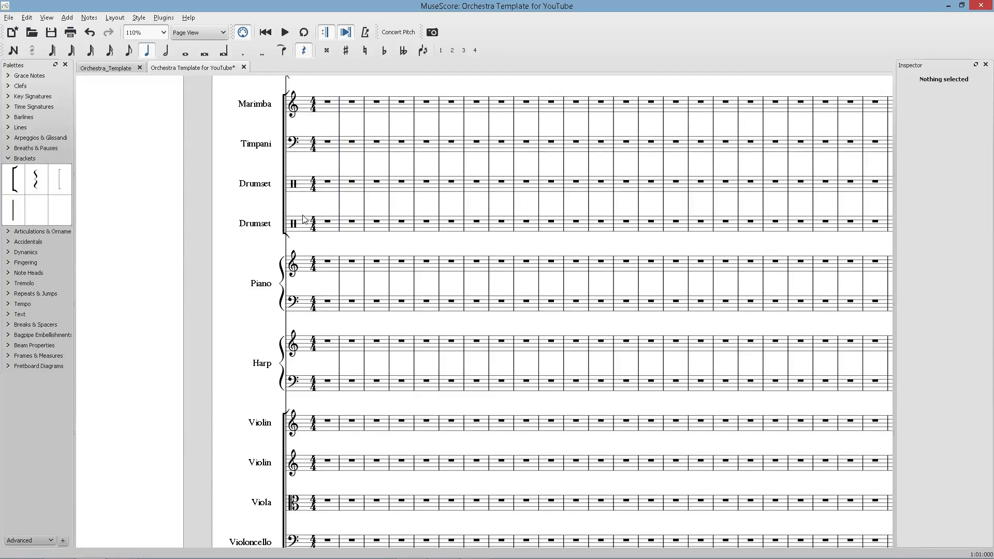
# Extend the barlines of the string section to connect from the first Violin through the Contrabass.
pyautogui.scroll(2, 305, 220)
pyautogui.click(286, 263)
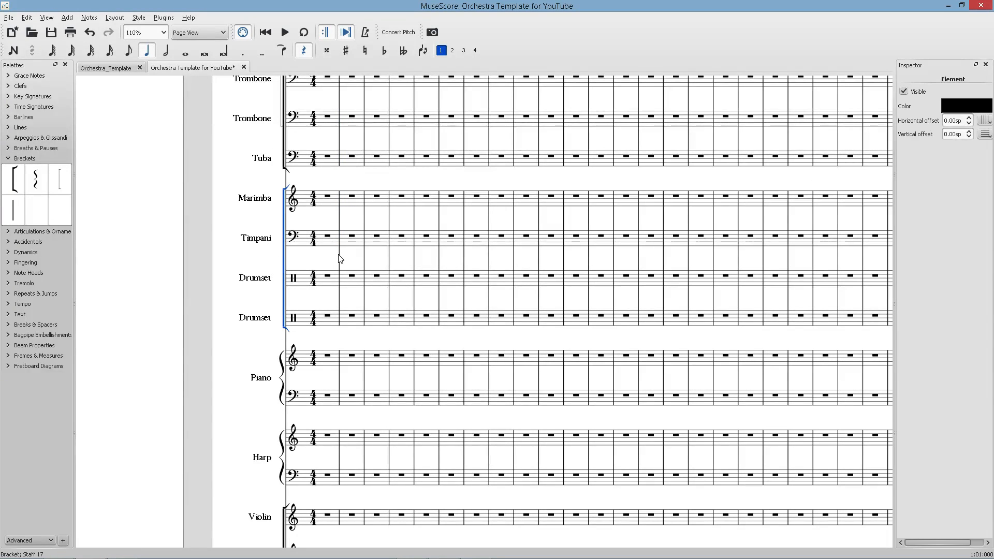
pyautogui.keyDown('ctrl'); pyautogui.click(339, 258); pyautogui.keyUp('ctrl')
pyautogui.press('Escape')
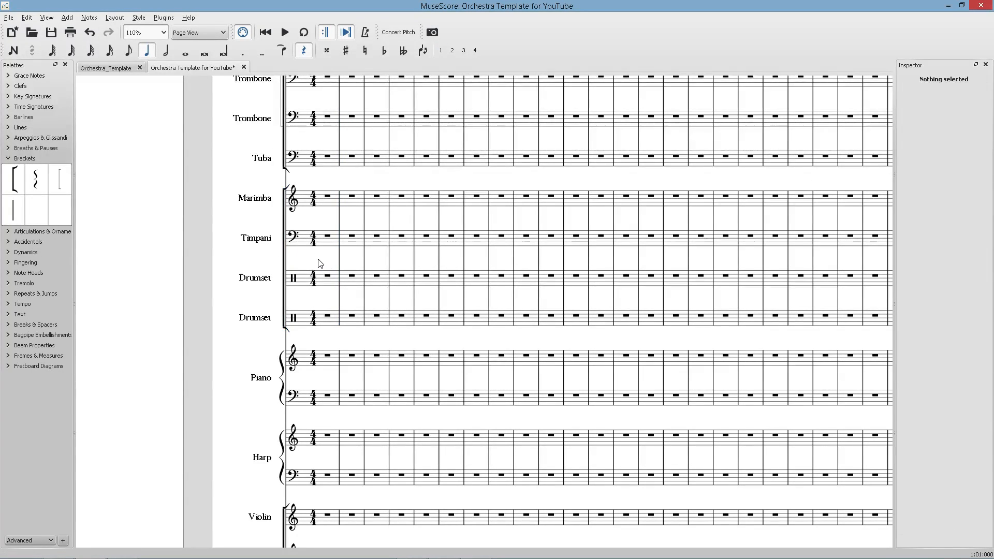
pyautogui.scroll(-5, 313, 280)
pyautogui.moveTo(10, 222); pyautogui.dragTo(86, 232)
pyautogui.click(340, 289)
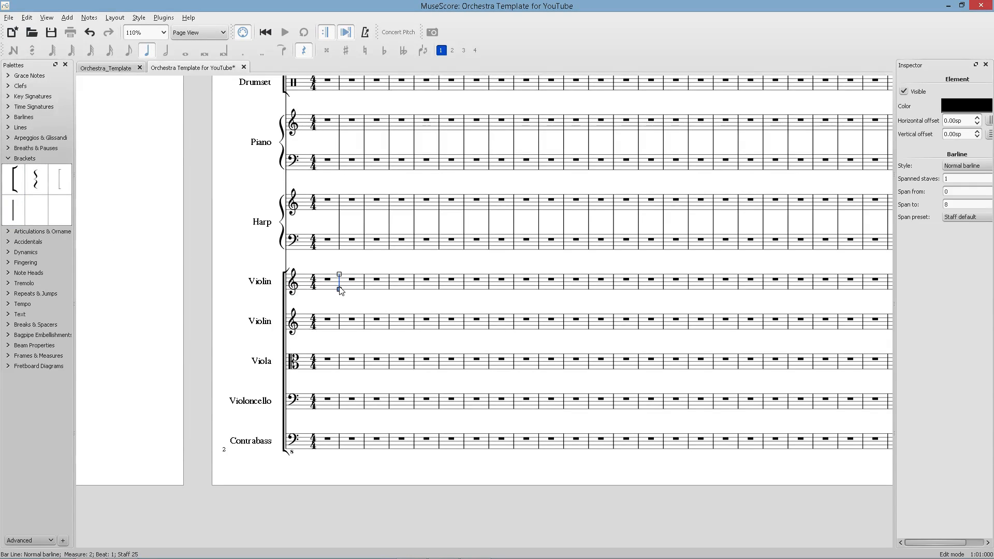
pyautogui.click(330, 472)
# Save the score as Orchestra_Template_for_YouTube.mscz.
pyautogui.keyDown('ctrl'); pyautogui.scroll(-5, 231, 405); pyautogui.keyUp('ctrl')
pyautogui.hotkey('ctrl', 's')
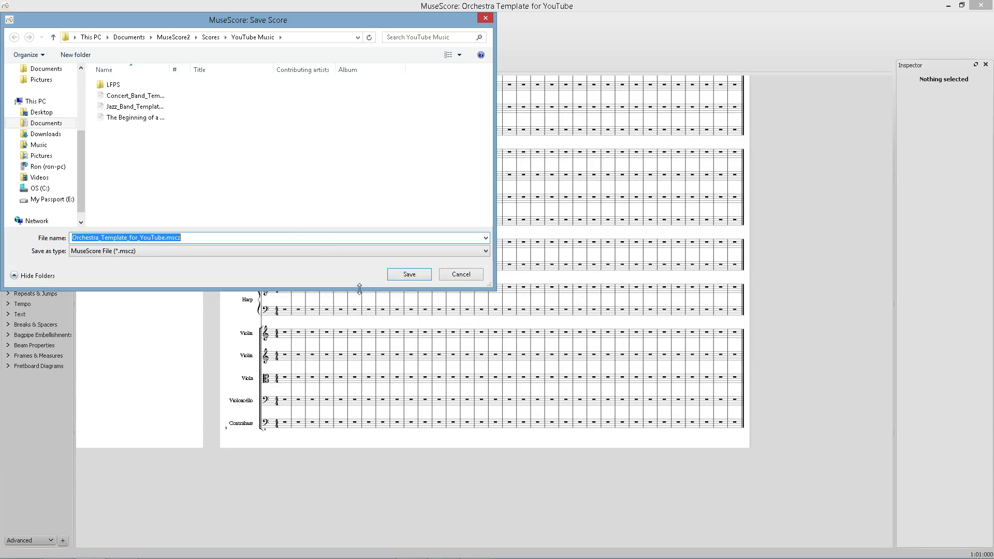
pyautogui.click(395, 276)
# Scroll through the whole score to review the brackets and barlines.
pyautogui.scroll(5, 189, 349)
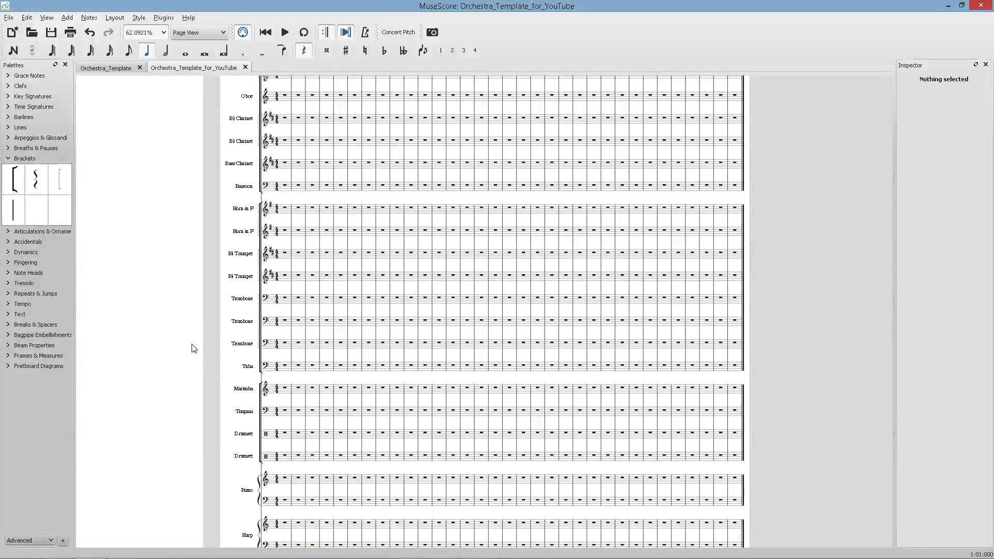
pyautogui.keyDown('ctrl'); pyautogui.scroll(-5, 210, 340); pyautogui.keyUp('ctrl')
pyautogui.scroll(1, 259, 316)
pyautogui.keyDown('ctrl'); pyautogui.scroll(10, 252, 314); pyautogui.keyUp('ctrl')
pyautogui.scroll(3, 266, 314)
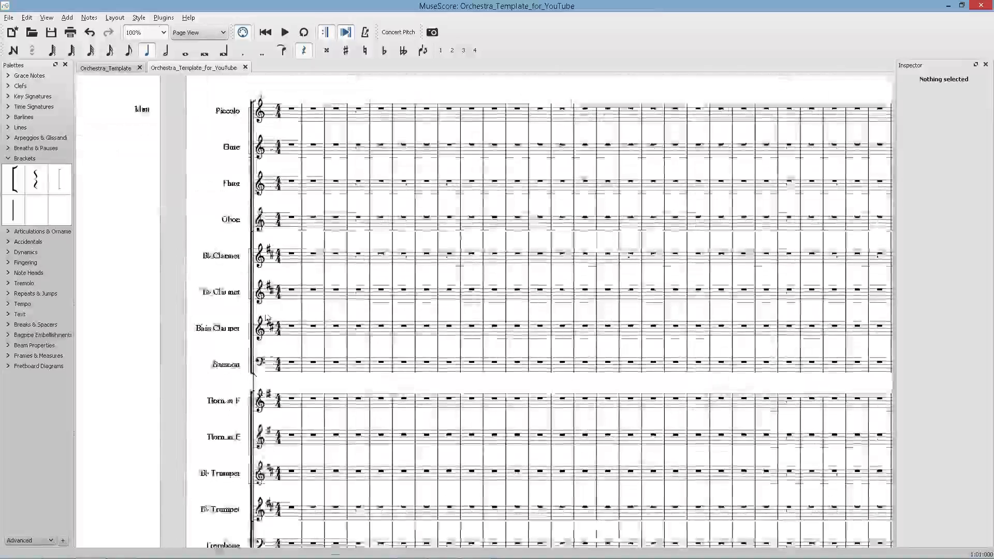
# Add a secondary bracket grouping the two Drumset staves.
pyautogui.scroll(2, 266, 317)
pyautogui.scroll(-10, 285, 326)
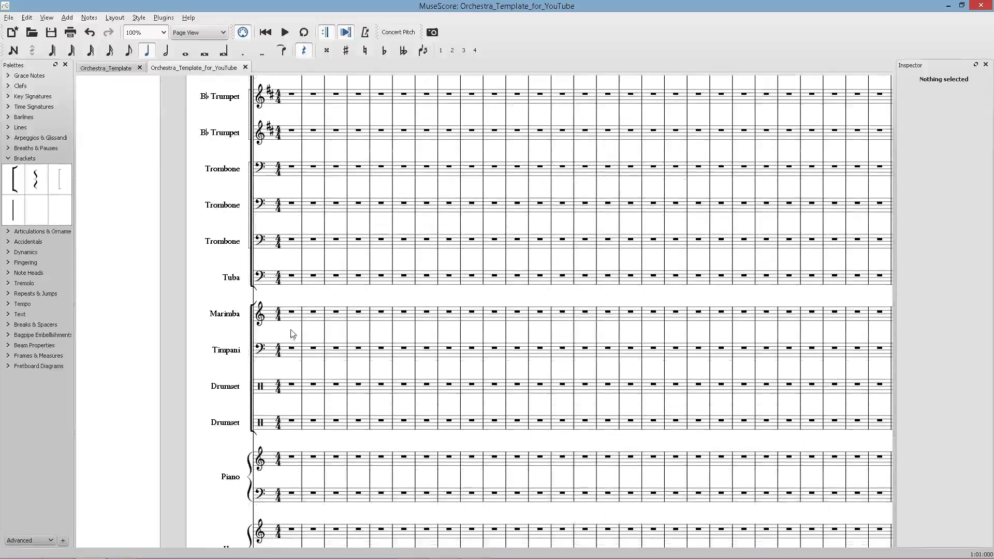
pyautogui.scroll(-3, 290, 329)
pyautogui.moveTo(45, 187); pyautogui.dragTo(254, 300)
pyautogui.press('Escape')
pyautogui.keyDown('ctrl'); pyautogui.scroll(4, 255, 297); pyautogui.keyUp('ctrl')
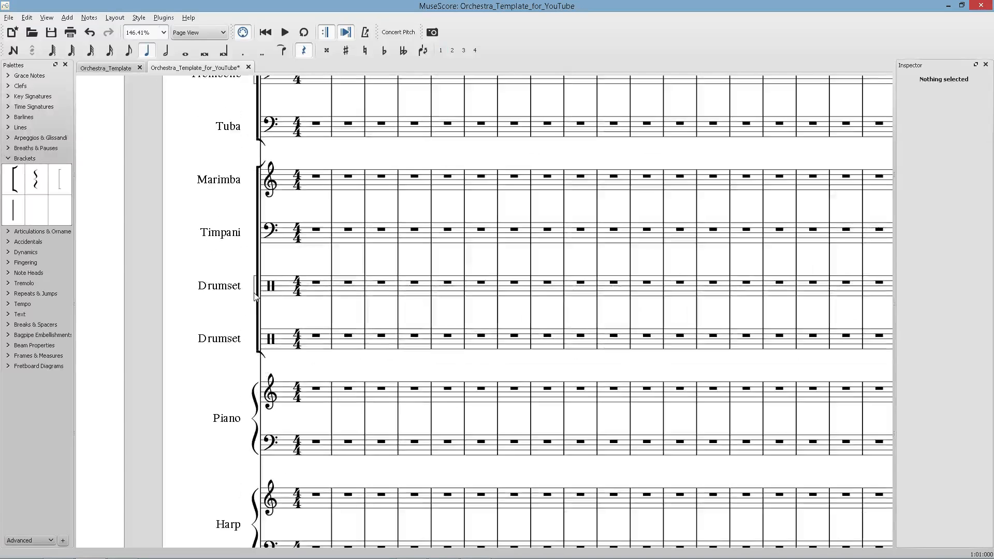
pyautogui.doubleClick(254, 296)
pyautogui.press('Escape')
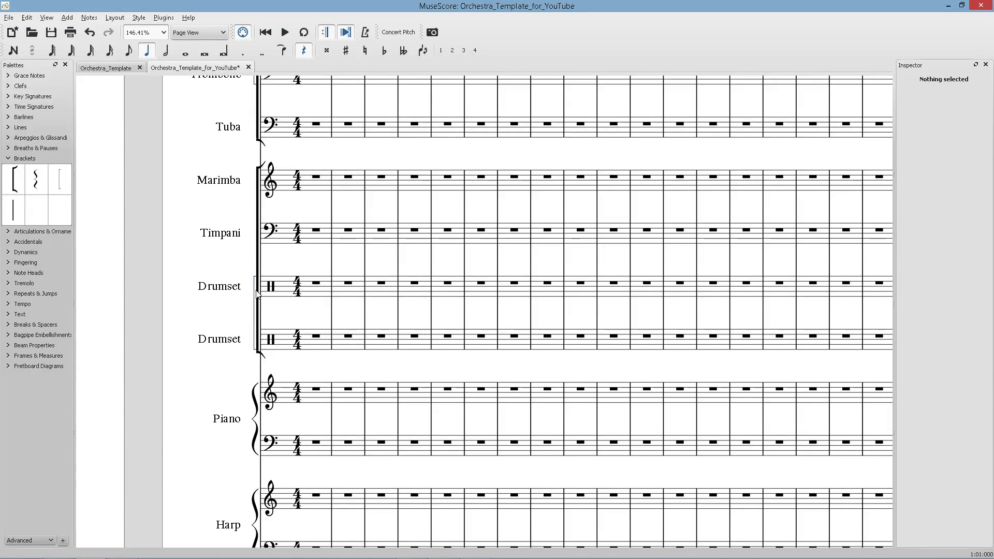
# Add a secondary bracket grouping the two Violin staves.
pyautogui.scroll(-7, 265, 299)
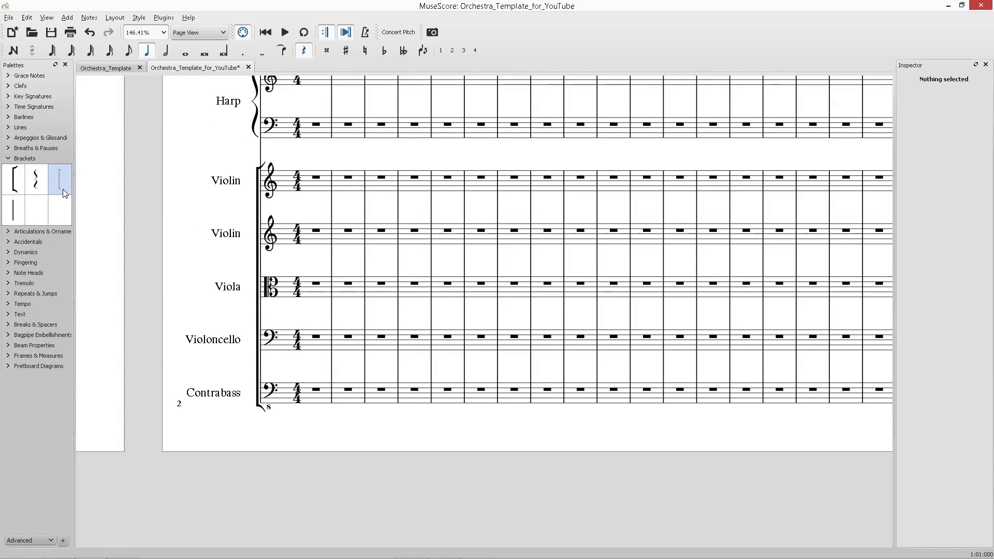
pyautogui.moveTo(64, 189); pyautogui.dragTo(253, 247)
pyautogui.click(253, 190)
pyautogui.doubleClick(252, 191)
pyautogui.press('Escape')
# Save the score and zoom out to view the full page.
pyautogui.scroll(-5, 145, 243)
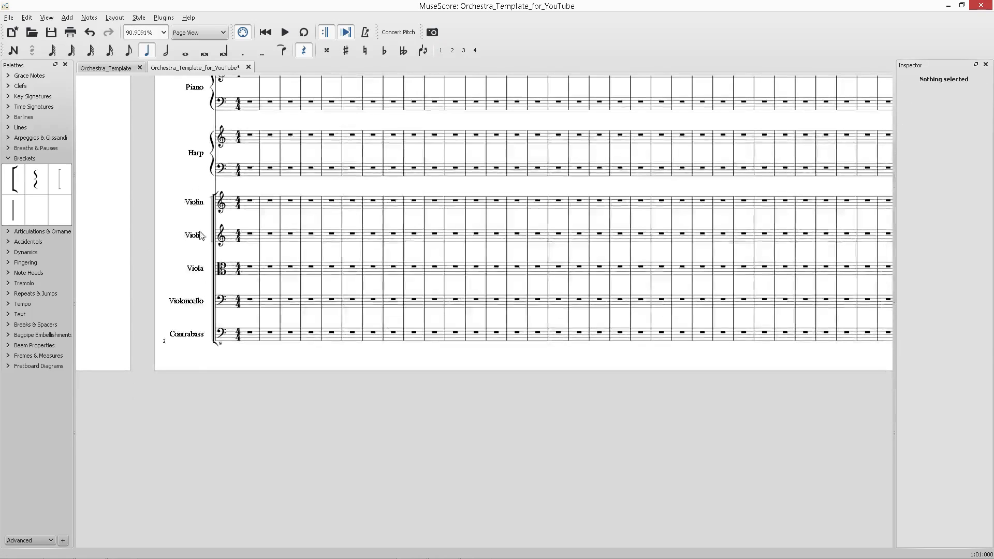
pyautogui.hotkey('ctrl', 's')
pyautogui.scroll(3, 160, 212)
pyautogui.scroll(3, 204, 241)
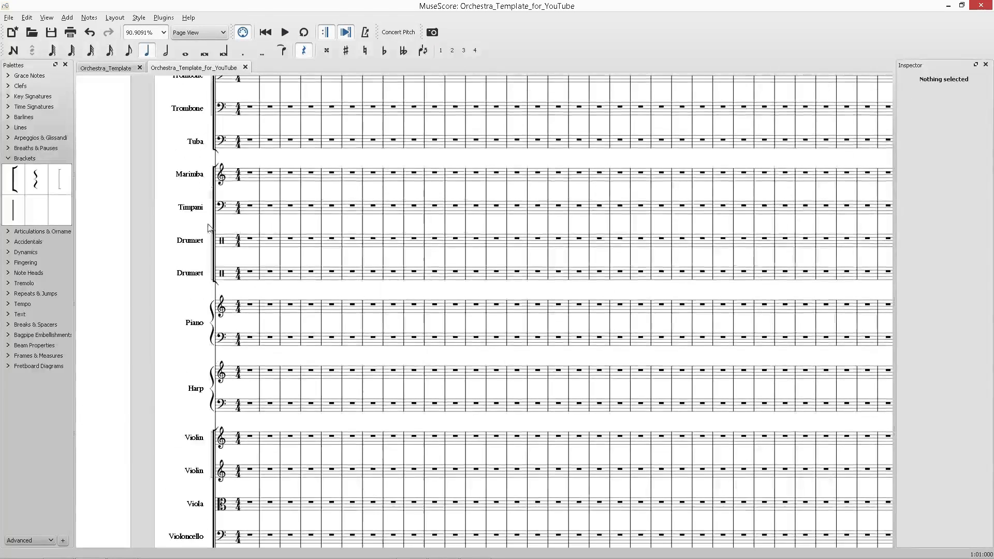
pyautogui.scroll(3, 226, 283)
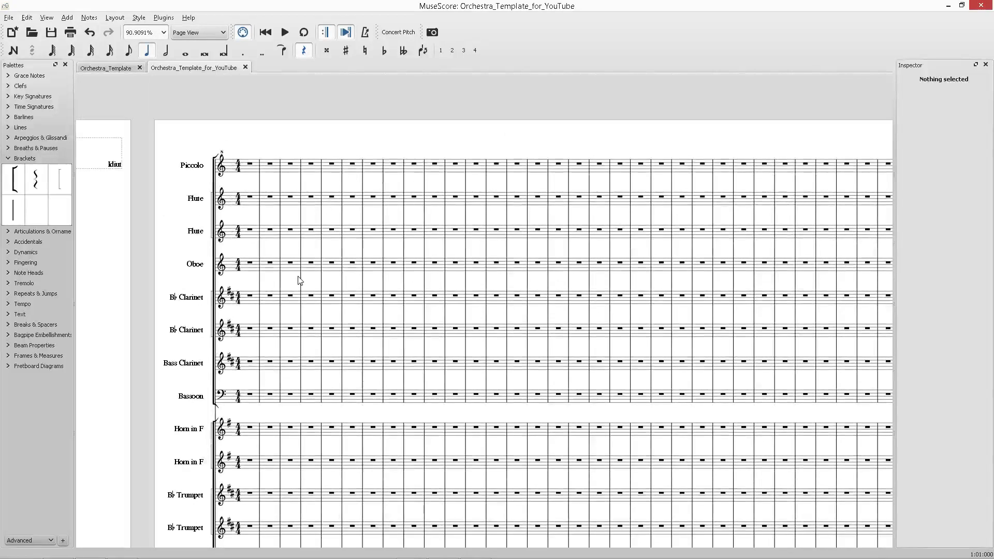
pyautogui.keyDown('ctrl'); pyautogui.scroll(-10, 300, 280); pyautogui.keyUp('ctrl')
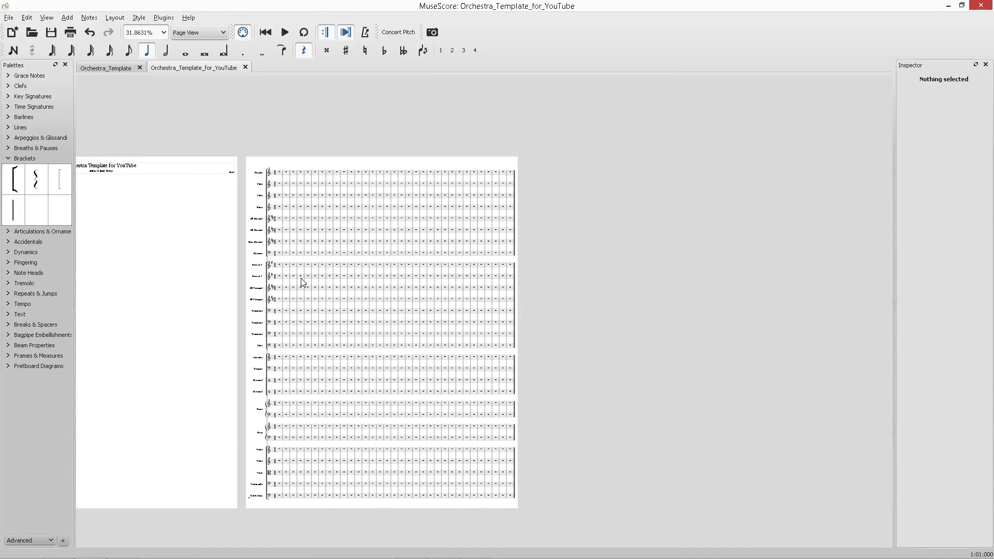
# Compare the score against the reference band score's instrument labels in the browser.
pyautogui.hotkey('alt', 'Tab')
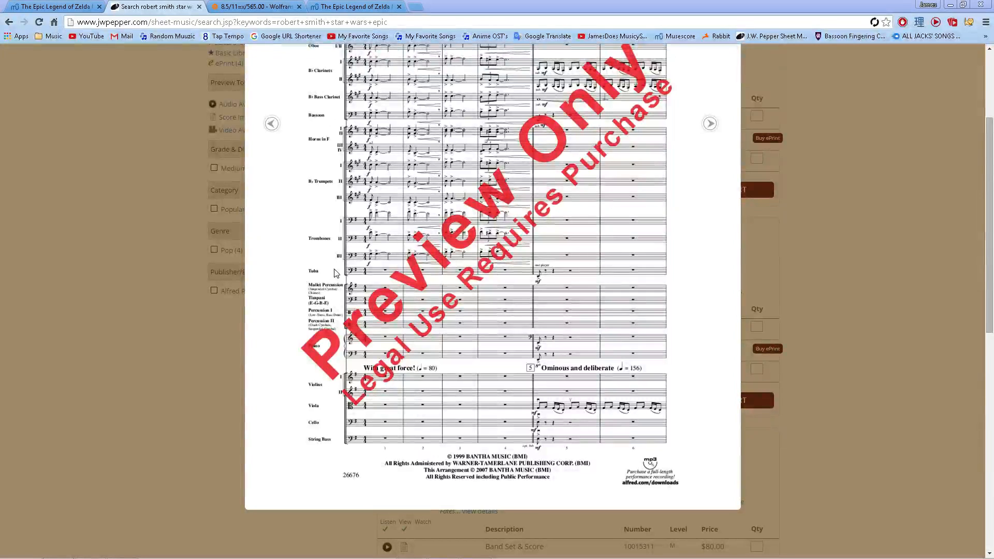
pyautogui.scroll(3, 337, 267)
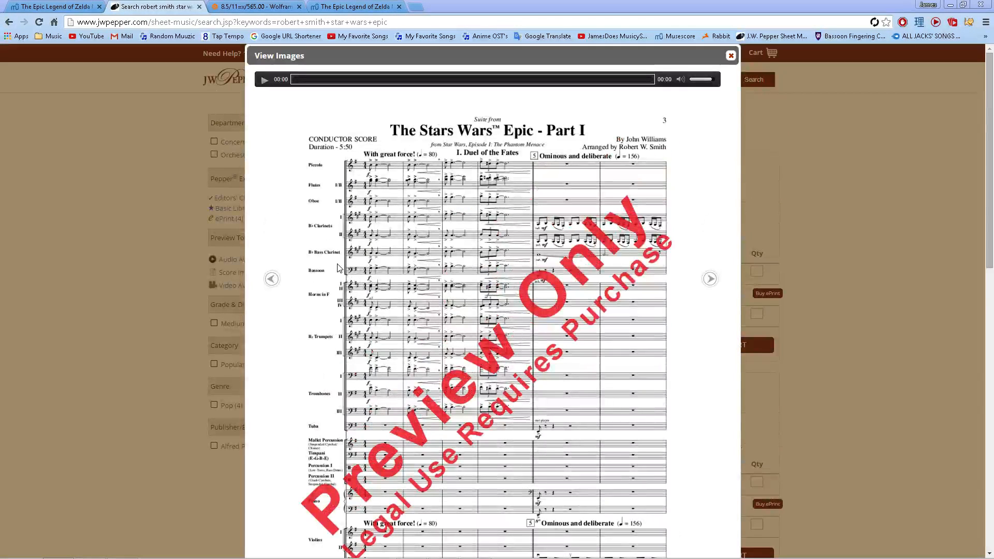
pyautogui.hotkey('alt', 'Tab')
pyautogui.keyDown('ctrl'); pyautogui.scroll(6, 337, 264); pyautogui.keyUp('ctrl')
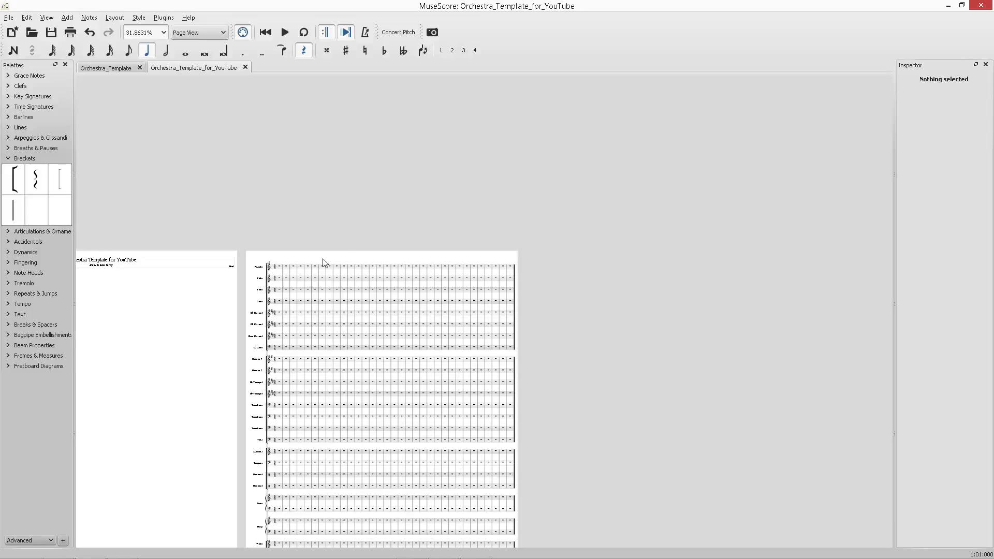
pyautogui.keyDown('ctrl'); pyautogui.scroll(13, 253, 265); pyautogui.keyUp('ctrl')
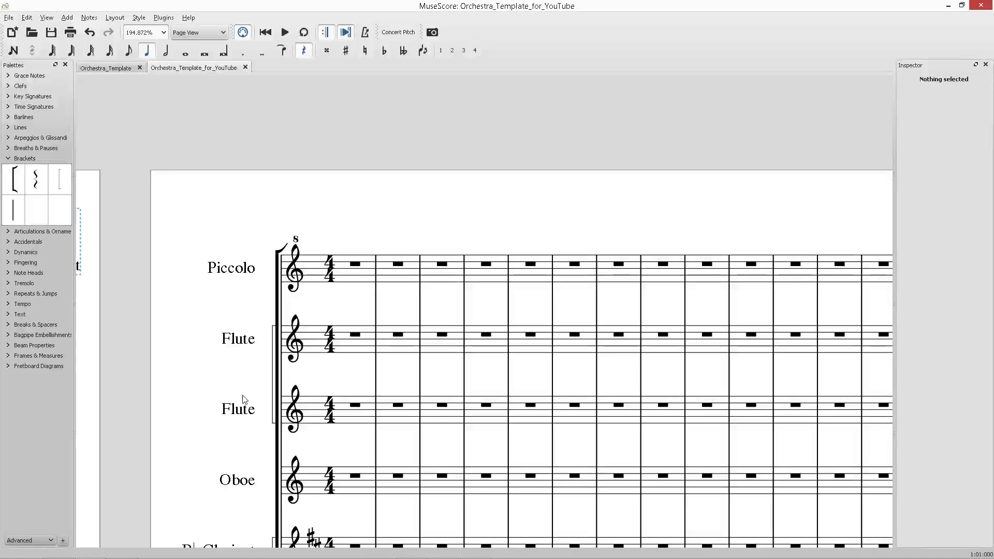
# Set the second Flute staff's long instrument name to 2 in its staff properties.
pyautogui.rightClick(243, 413)
pyautogui.click(306, 508)
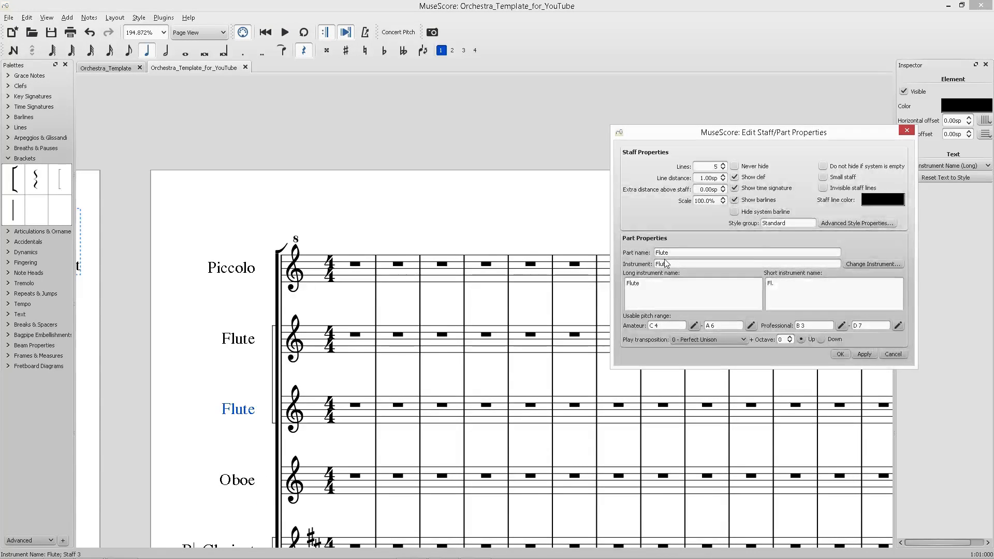
pyautogui.write('2')
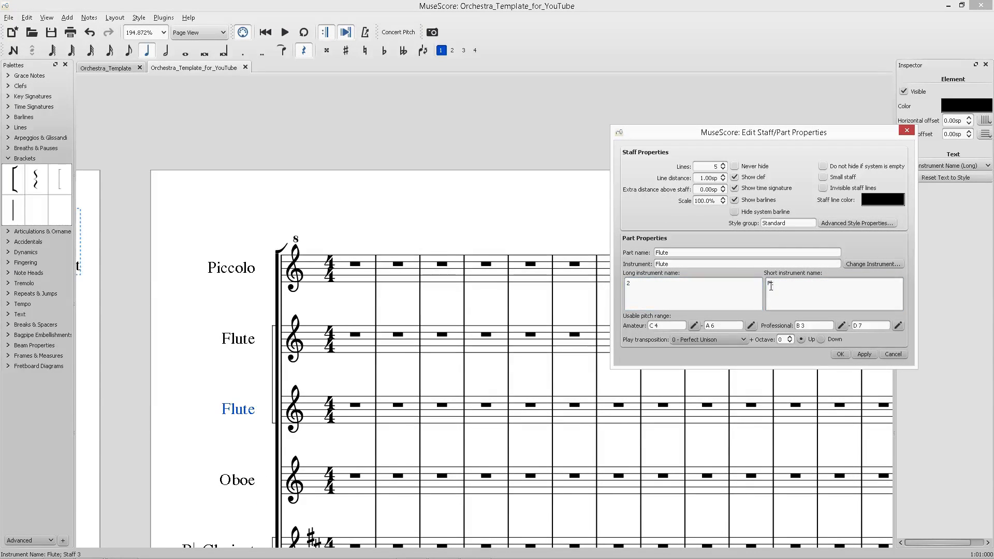
pyautogui.click(871, 359)
pyautogui.click(840, 355)
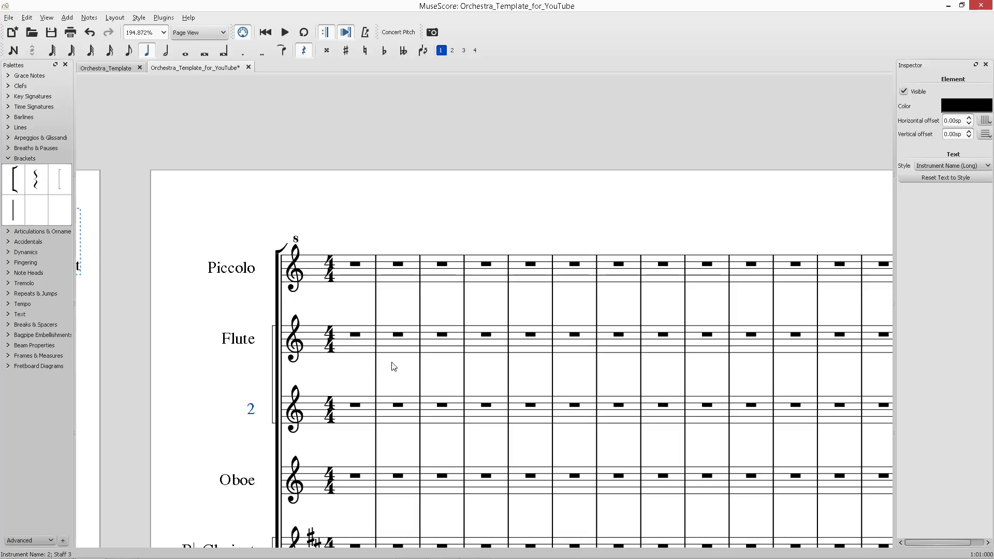
# Set the first Flute staff's long instrument name to 1 with Flutes on a new line.
pyautogui.rightClick(251, 342)
pyautogui.click(282, 440)
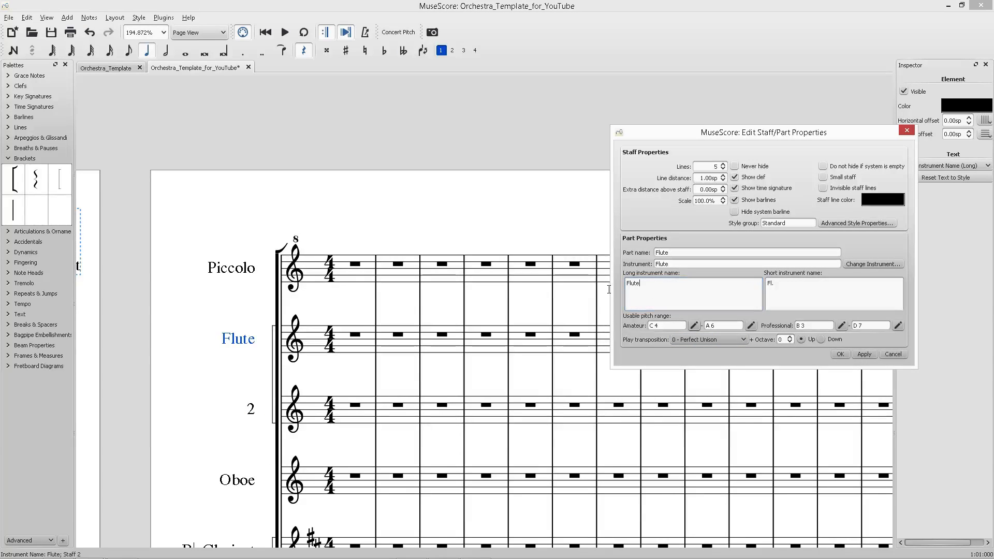
pyautogui.press('BackSpace')
pyautogui.write('1')
pyautogui.press('Return')
pyautogui.write('Flutes')
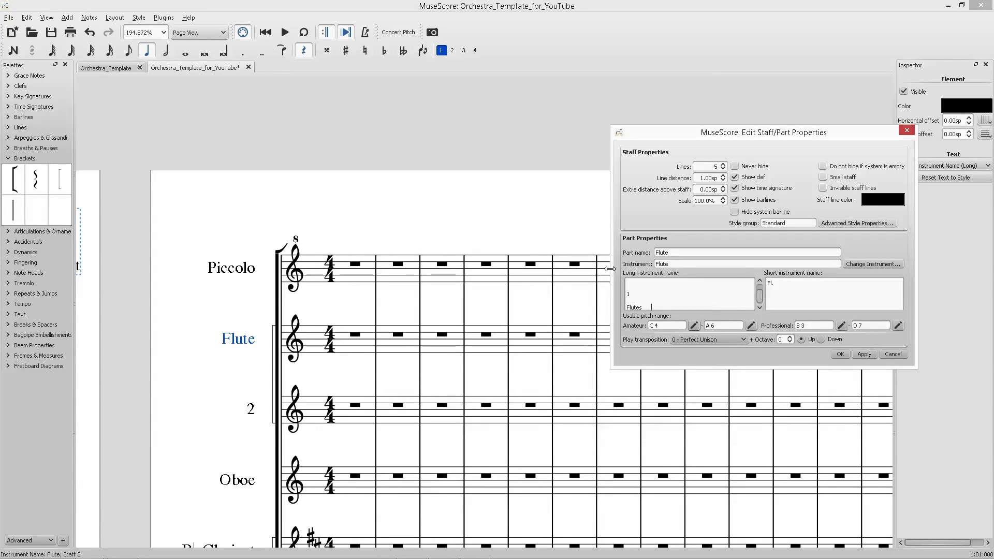
# Set the first Flute's short instrument name to 1 and Fl. on two lines, then apply and close.
pyautogui.moveTo(810, 284); pyautogui.dragTo(745, 283)
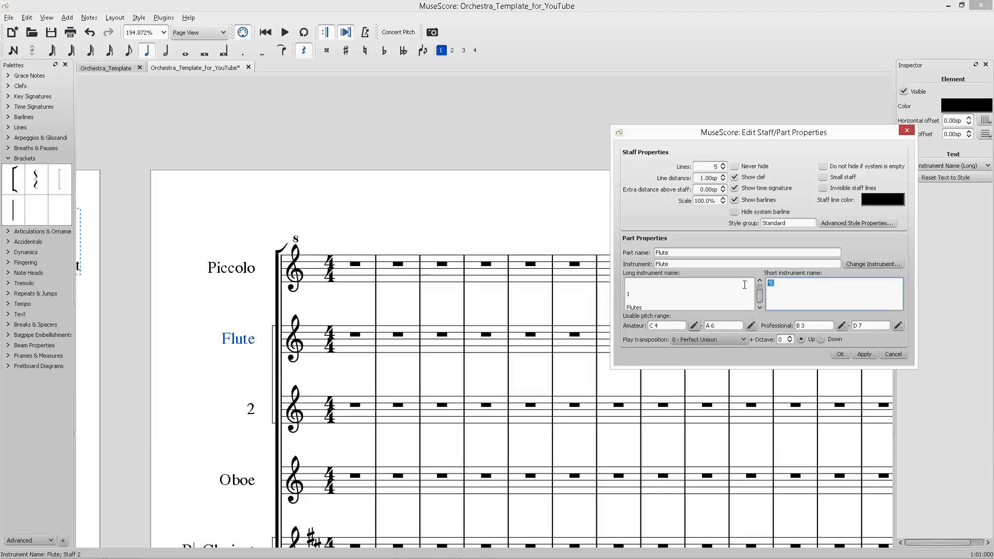
pyautogui.click(746, 282)
pyautogui.press('BackSpace')
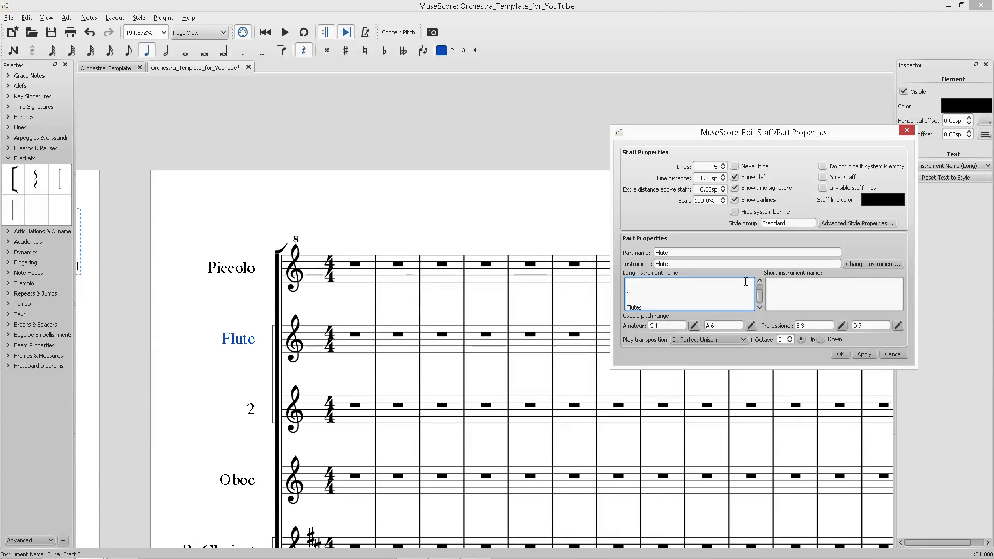
pyautogui.hotkey('ctrl', 'a')
pyautogui.hotkey('ctrl', 'c')
pyautogui.click(859, 291)
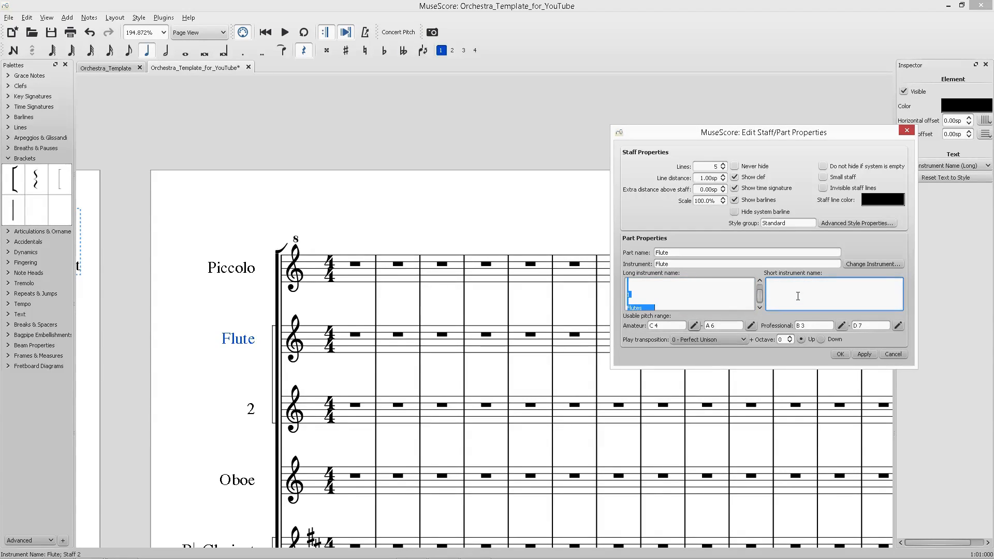
pyautogui.hotkey('ctrl', 'v')
pyautogui.moveTo(781, 307); pyautogui.dragTo(776, 306)
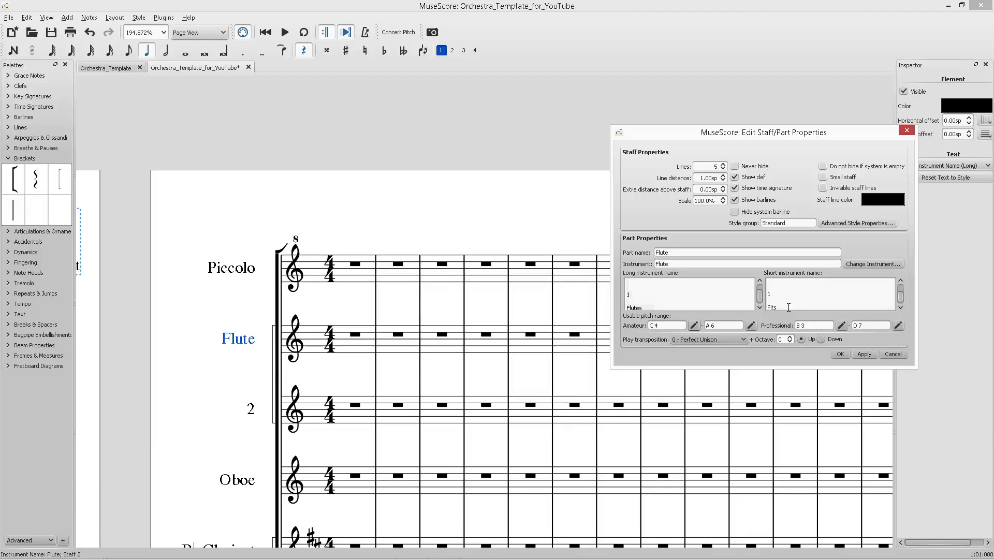
pyautogui.press('Delete')
pyautogui.write('.')
pyautogui.click(864, 354)
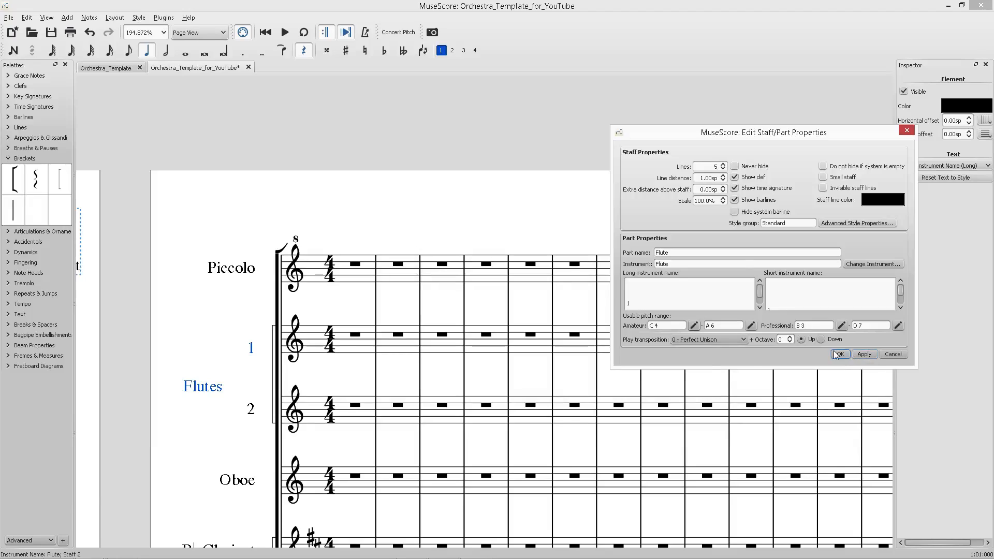
pyautogui.click(840, 354)
pyautogui.click(358, 348)
pyautogui.press('Escape')
pyautogui.keyDown('ctrl'); pyautogui.scroll(-10, 288, 357); pyautogui.keyUp('ctrl')
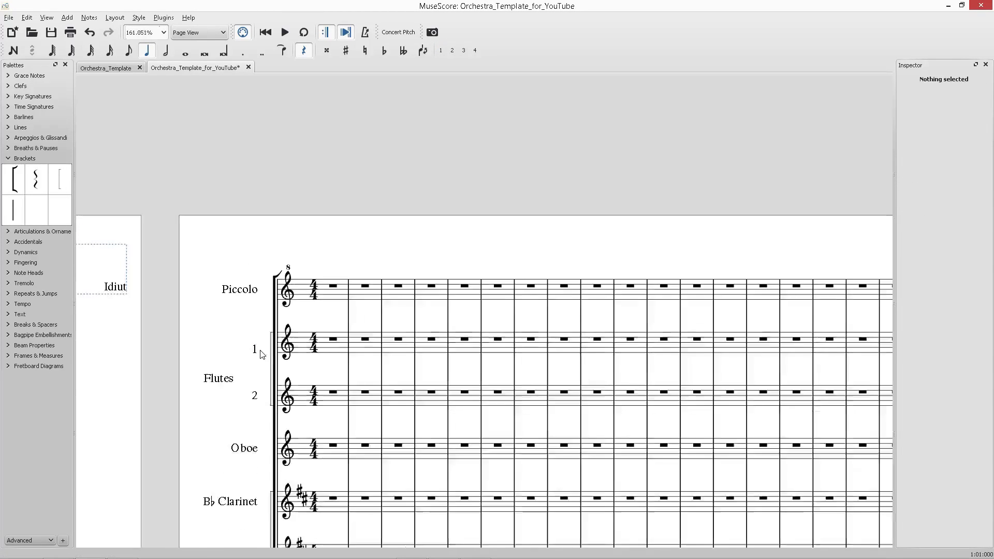
# Review the score and check the Flutes staff's long and short instrument names in its staff properties.
pyautogui.hscroll(3, 289, 358)
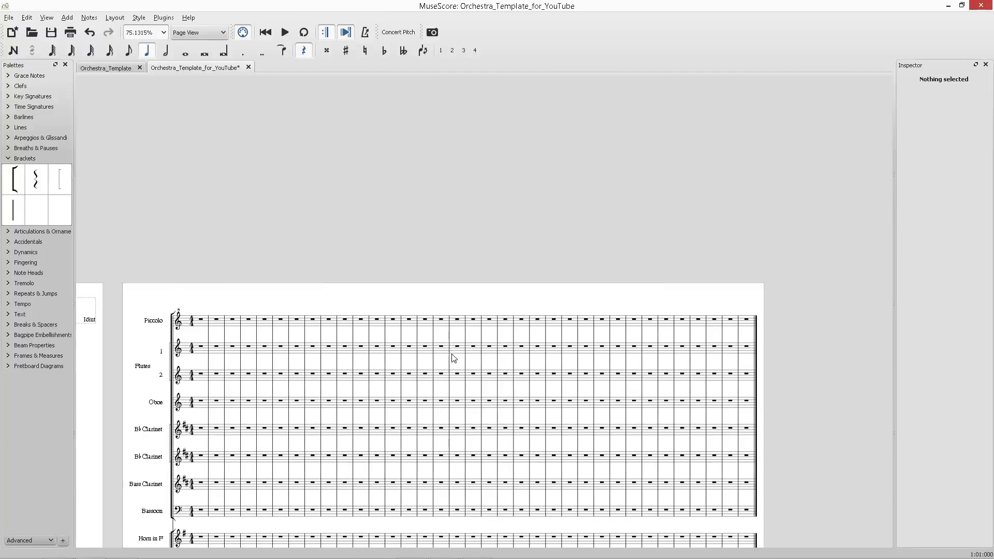
pyautogui.keyDown('ctrl'); pyautogui.scroll(-3, 461, 348); pyautogui.keyUp('ctrl')
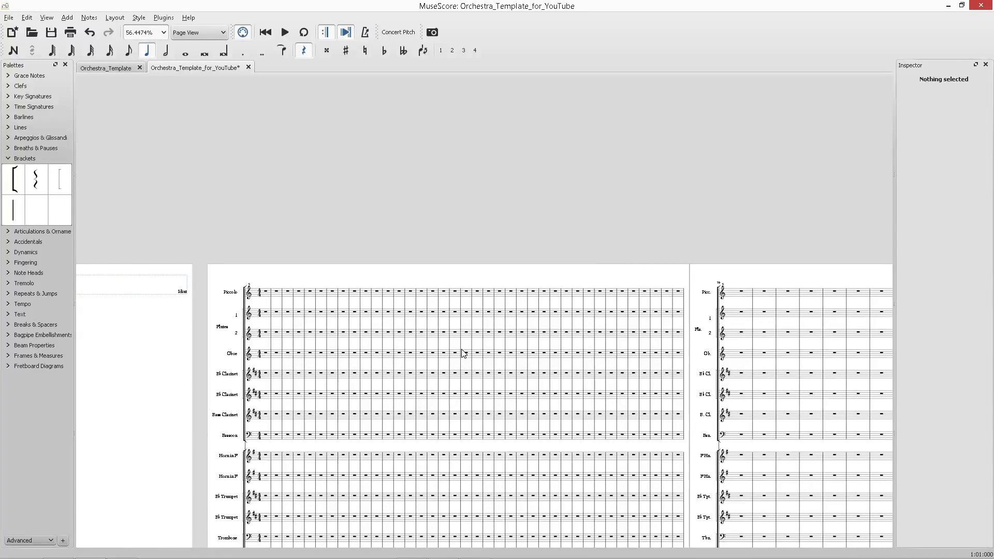
pyautogui.keyDown('ctrl'); pyautogui.scroll(-3, 384, 372); pyautogui.keyUp('ctrl')
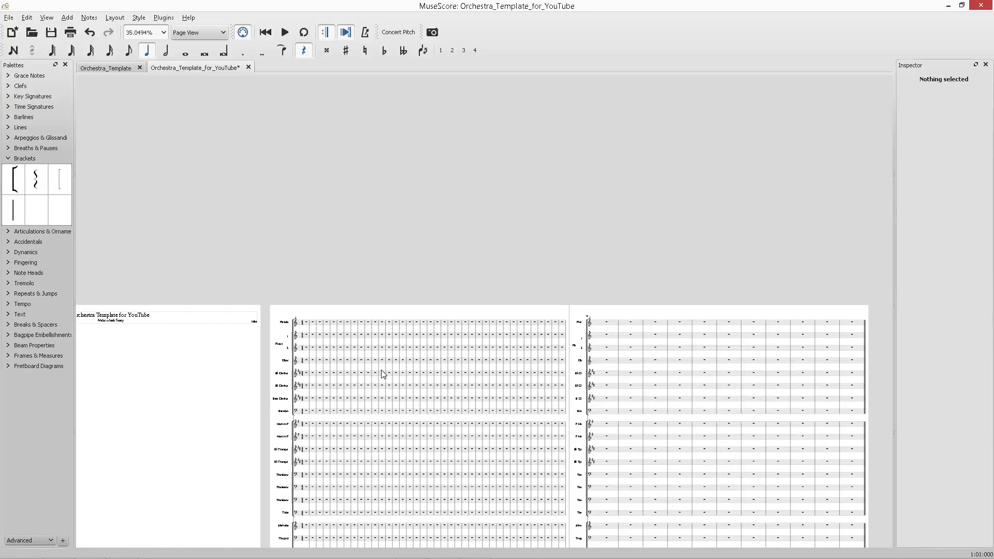
pyautogui.keyDown('ctrl'); pyautogui.scroll(8, 381, 374); pyautogui.keyUp('ctrl')
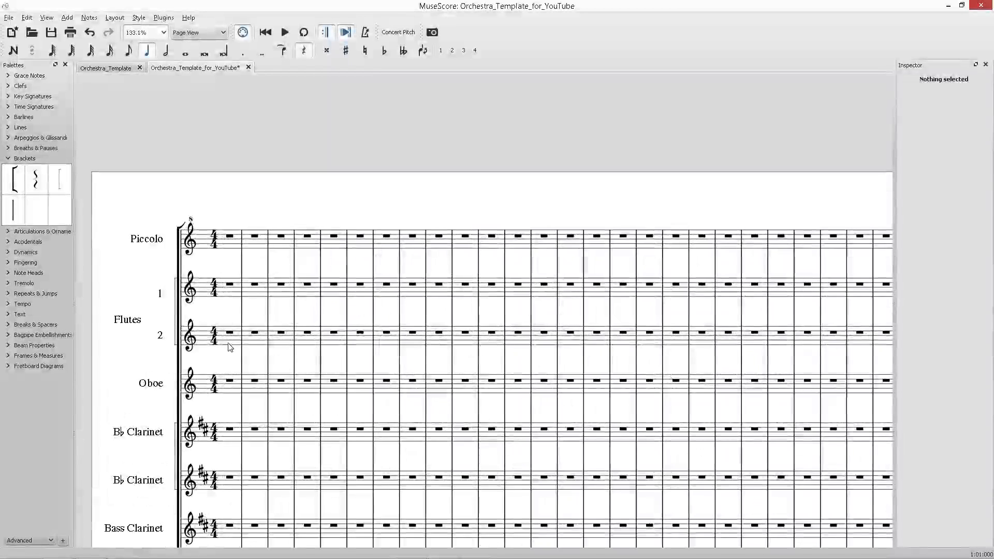
pyautogui.click(231, 352)
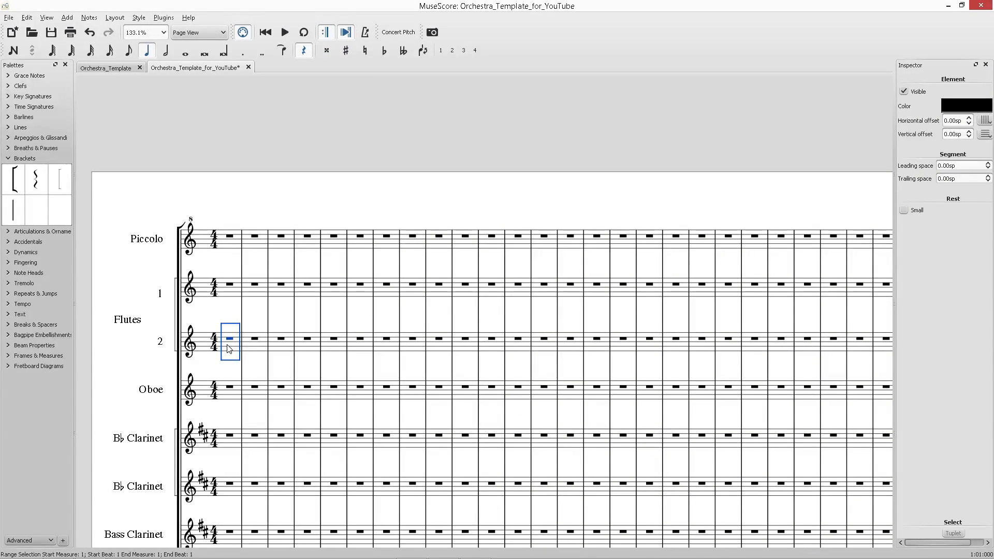
pyautogui.rightClick(145, 322)
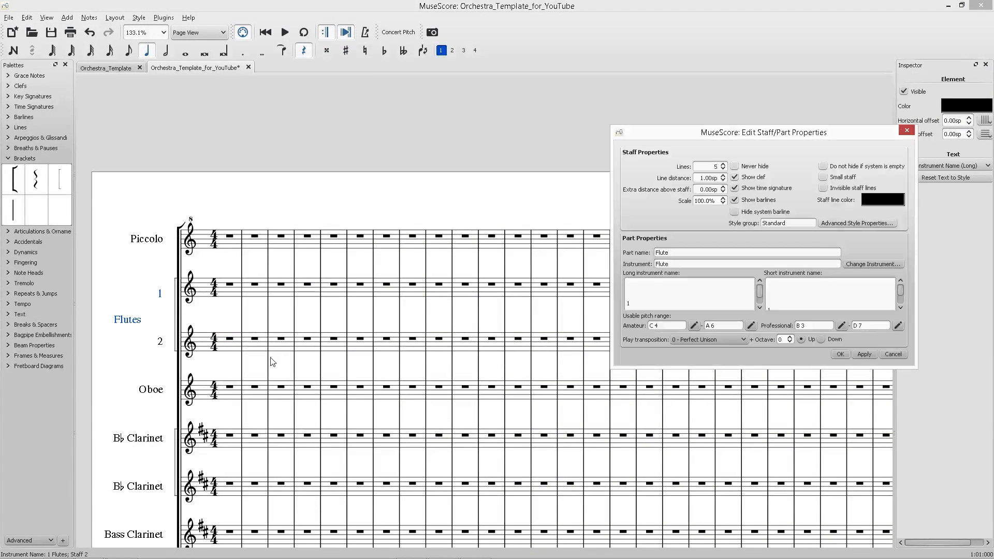
pyautogui.click(176, 412)
pyautogui.click(625, 300)
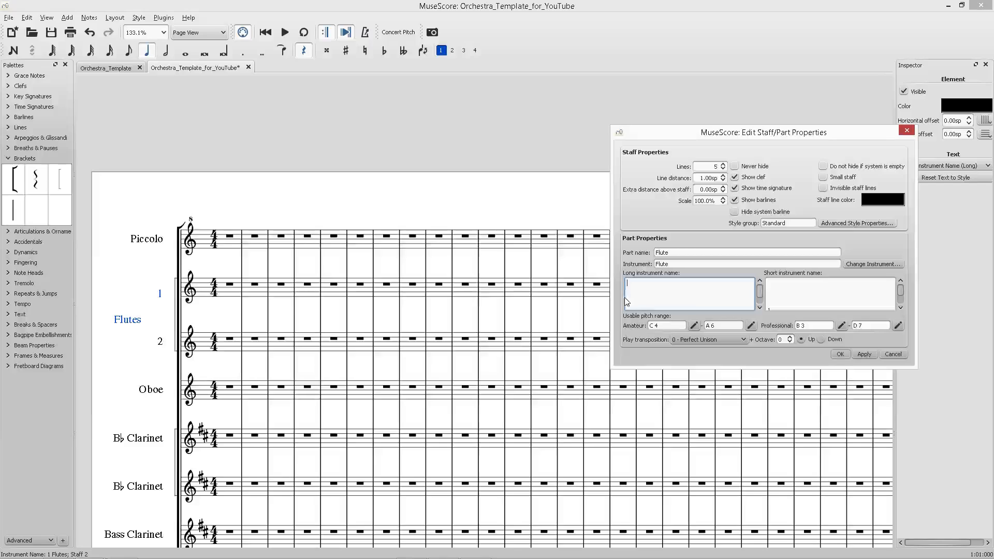
pyautogui.click(784, 302)
pyautogui.click(859, 356)
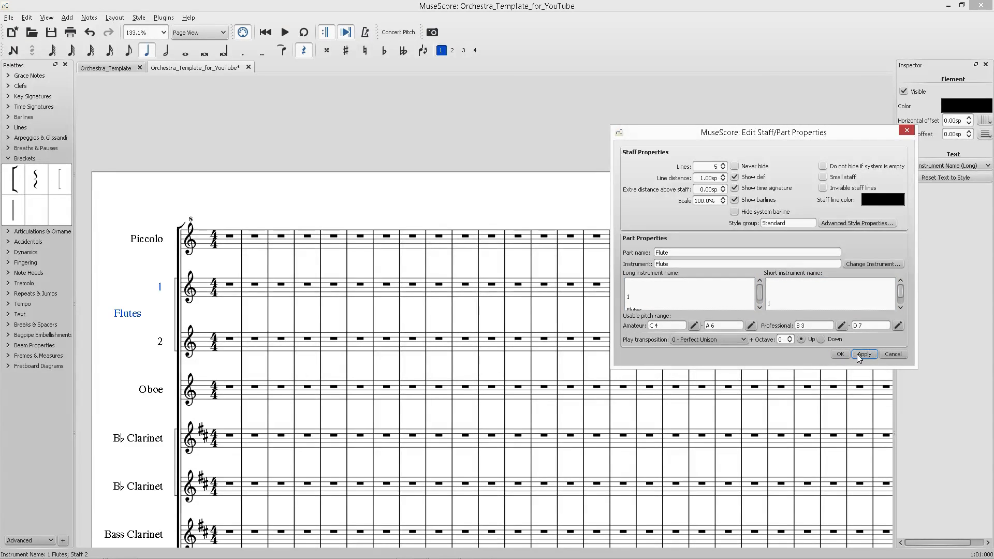
pyautogui.click(839, 355)
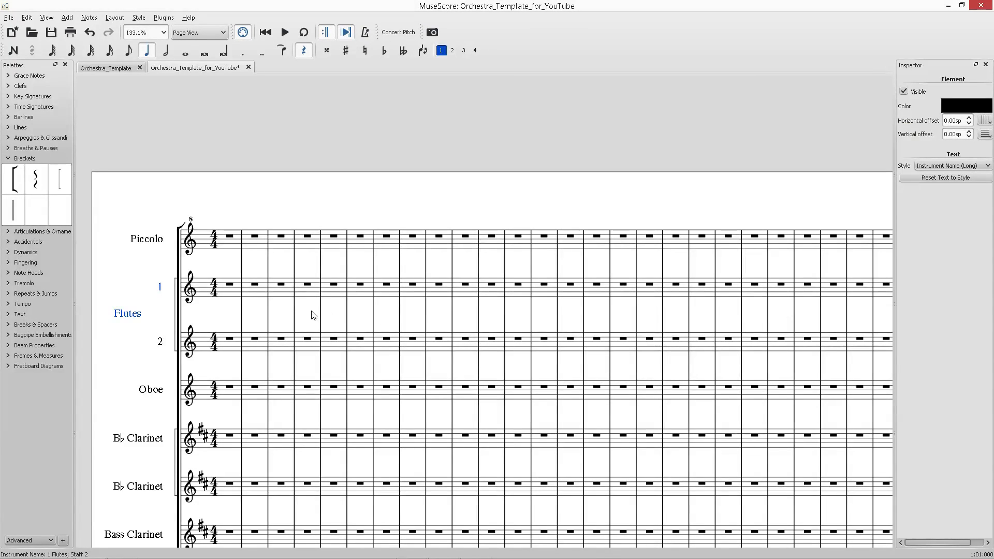
pyautogui.click(232, 345)
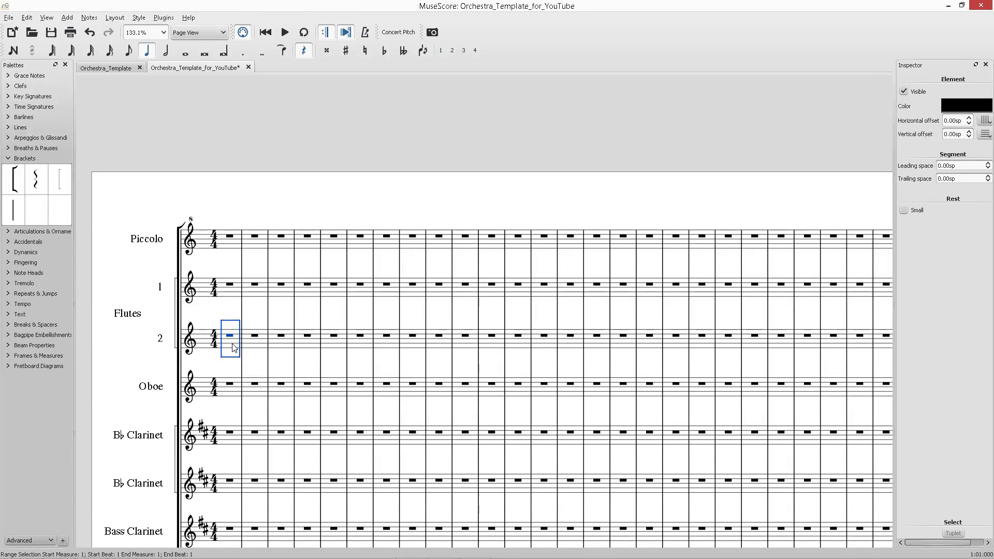
pyautogui.click(222, 314)
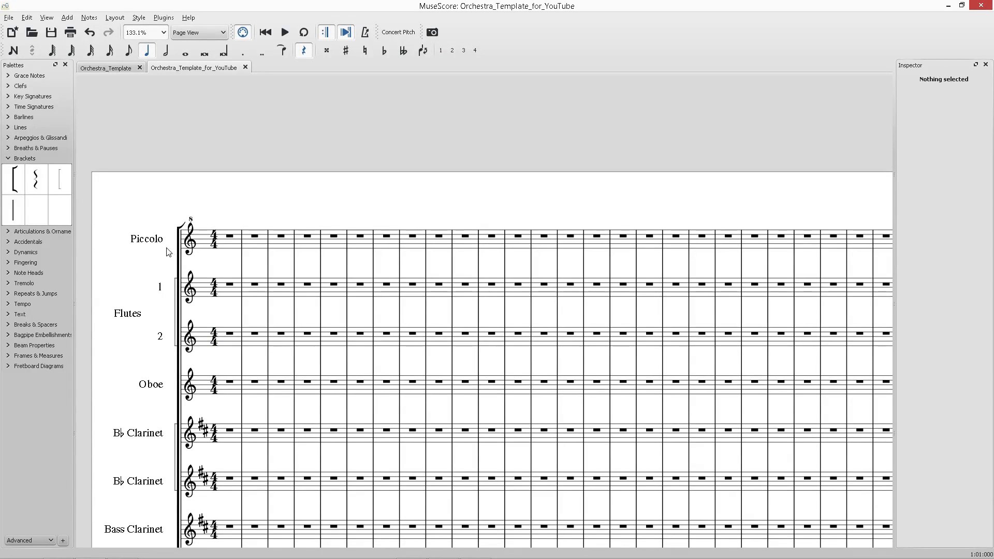
# Check the Piccolo staff's long and short instrument names in its staff properties and the abbreviated names on the next system.
pyautogui.rightClick(149, 242)
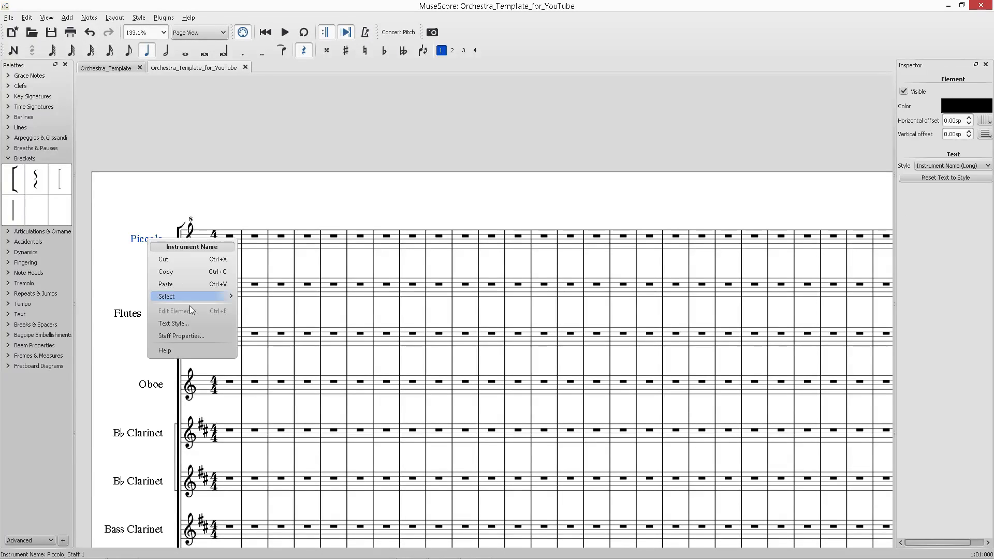
pyautogui.click(188, 334)
pyautogui.click(686, 289)
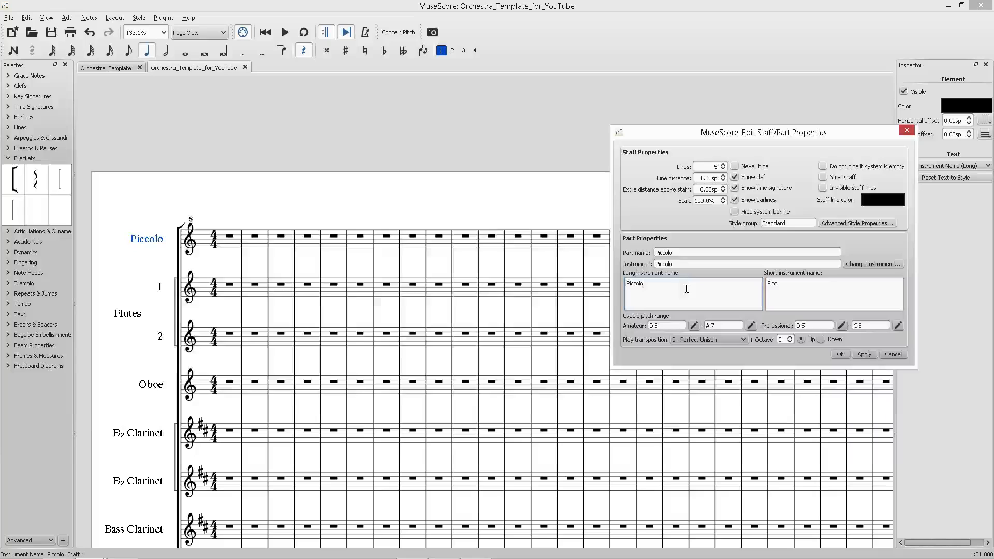
pyautogui.click(767, 302)
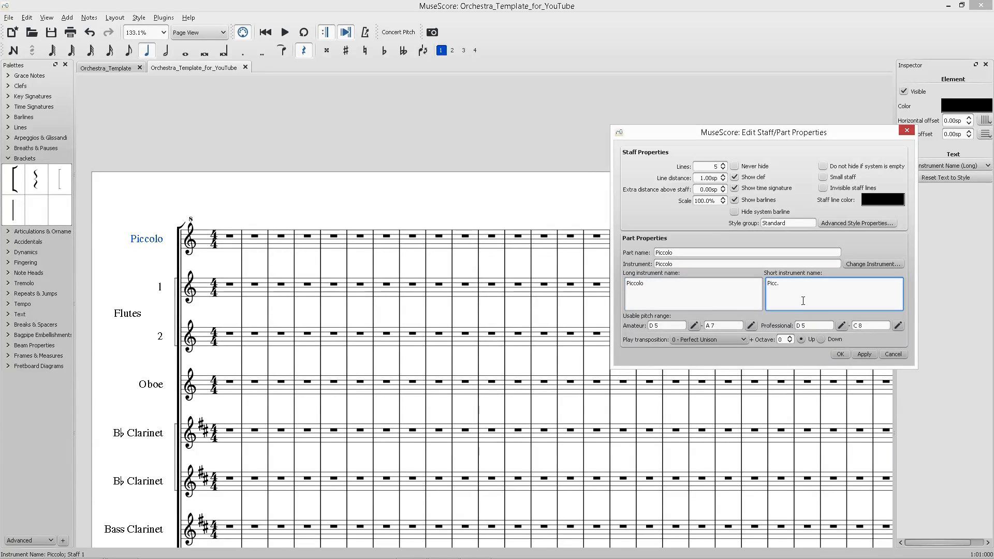
pyautogui.click(859, 357)
pyautogui.click(842, 355)
pyautogui.hscroll(17, 274, 241)
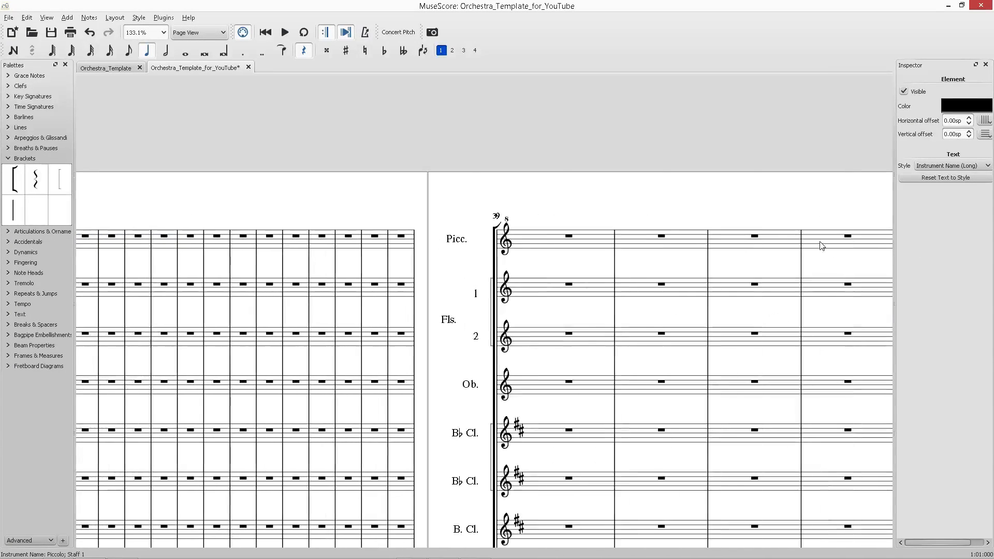
pyautogui.scroll(-13, 474, 280)
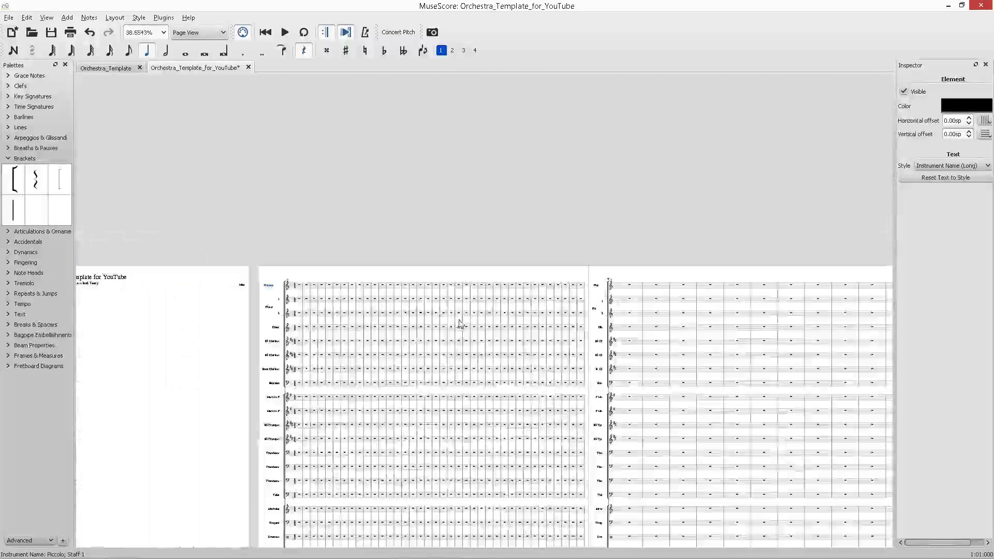
pyautogui.scroll(13, 270, 329)
# Check the Oboe staff's long and short instrument names in its staff properties.
pyautogui.rightClick(299, 324)
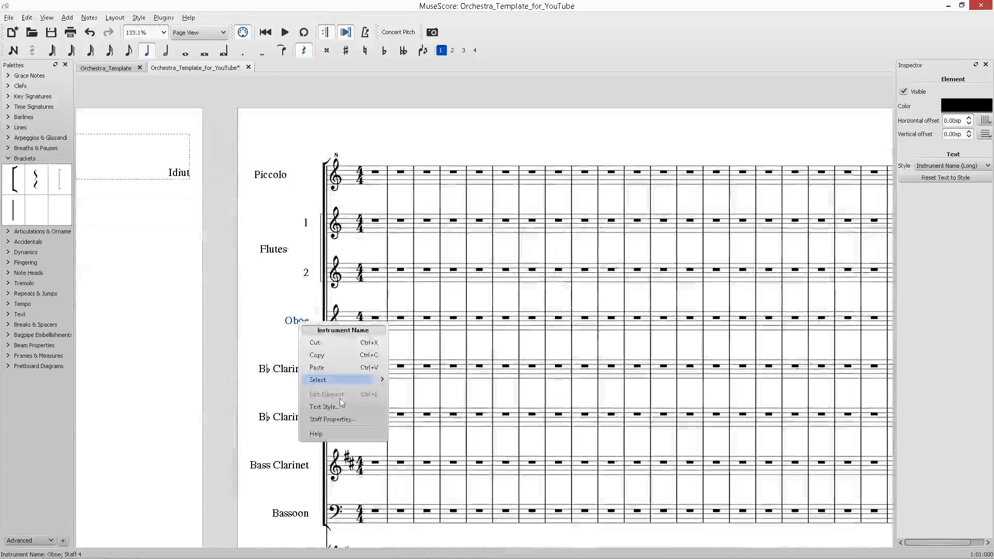
pyautogui.click(332, 419)
pyautogui.click(683, 288)
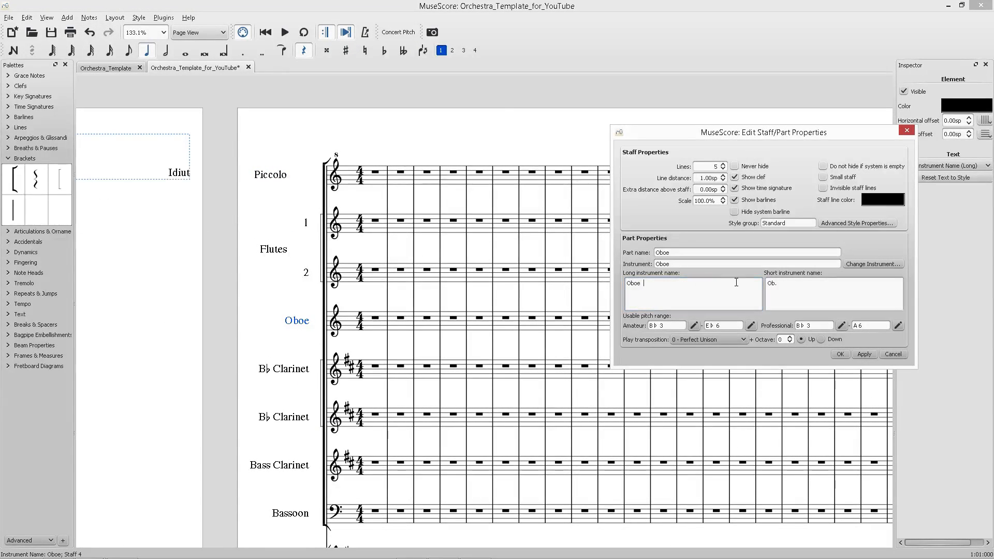
pyautogui.click(811, 292)
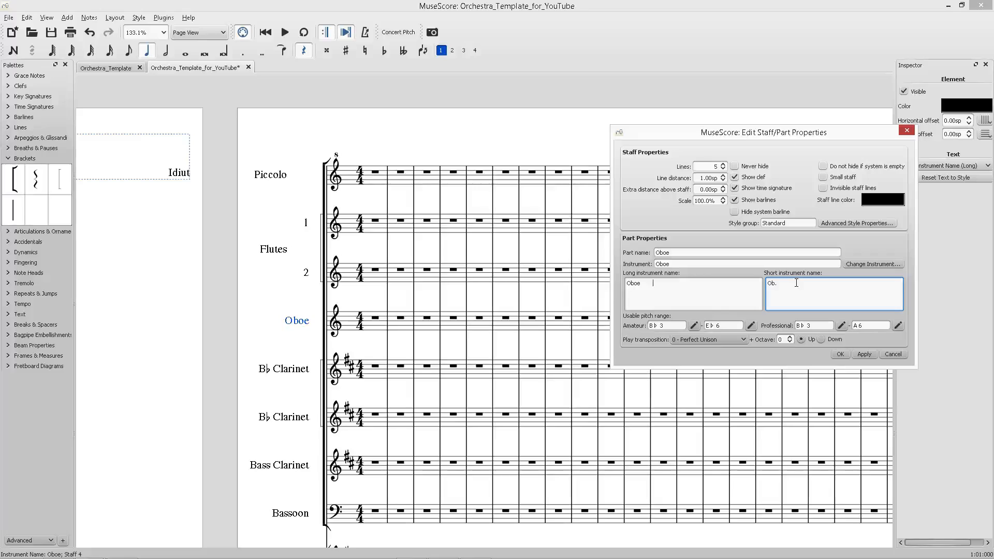
pyautogui.click(860, 354)
pyautogui.click(840, 354)
pyautogui.rightClick(303, 366)
pyautogui.click(176, 352)
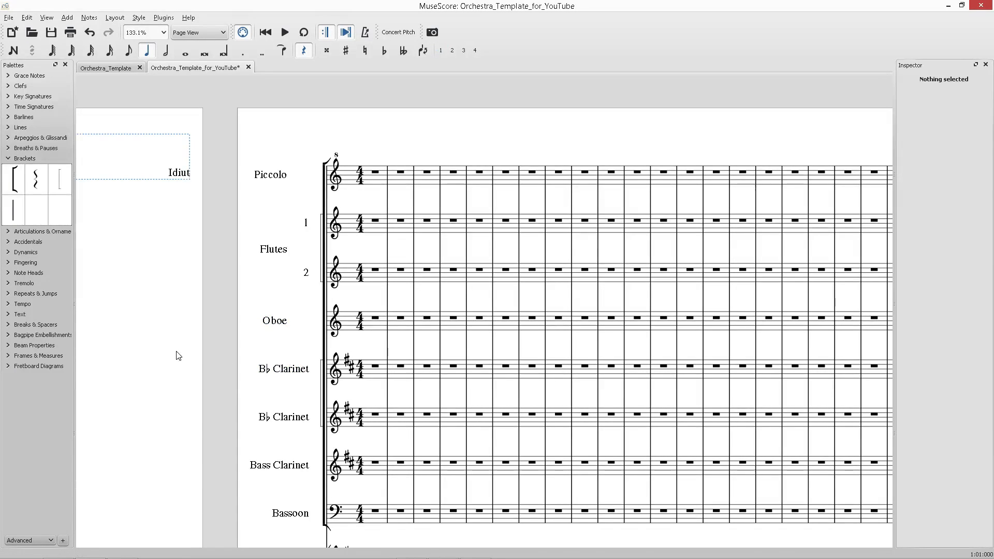
pyautogui.scroll(-5, 214, 344)
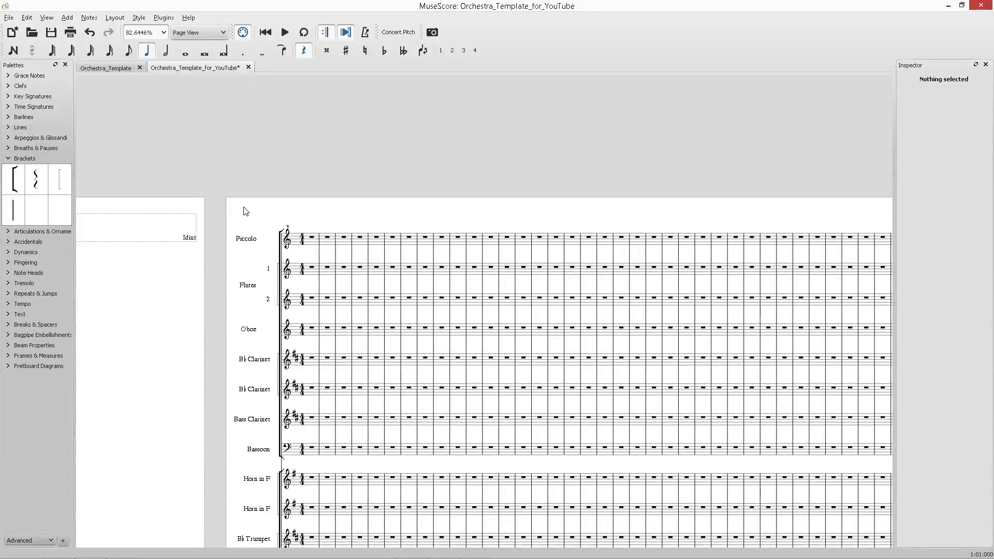
# Open Page Settings and set the odd and even page side margins to 11 mm, then apply.
pyautogui.click(147, 18)
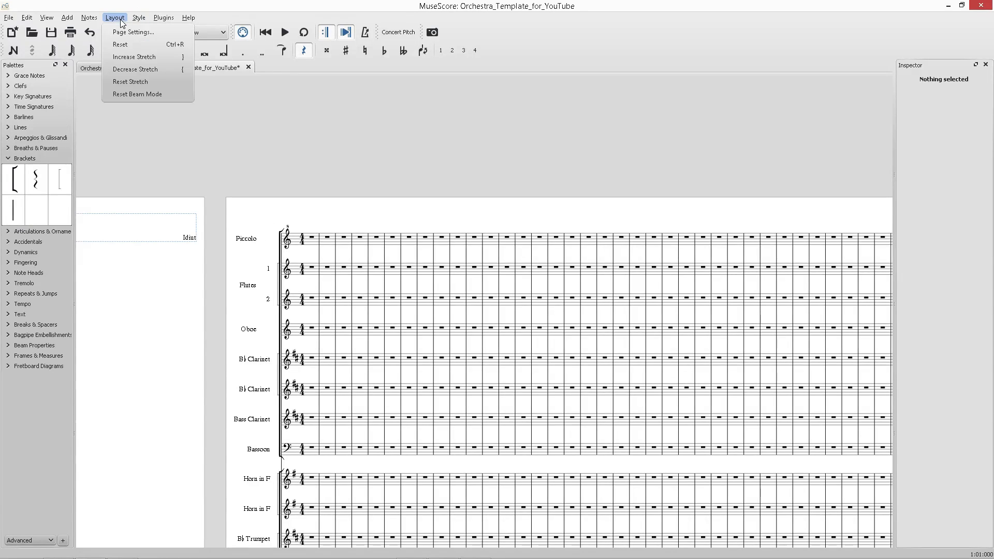
pyautogui.click(150, 30)
pyautogui.moveTo(450, 279); pyautogui.dragTo(422, 174)
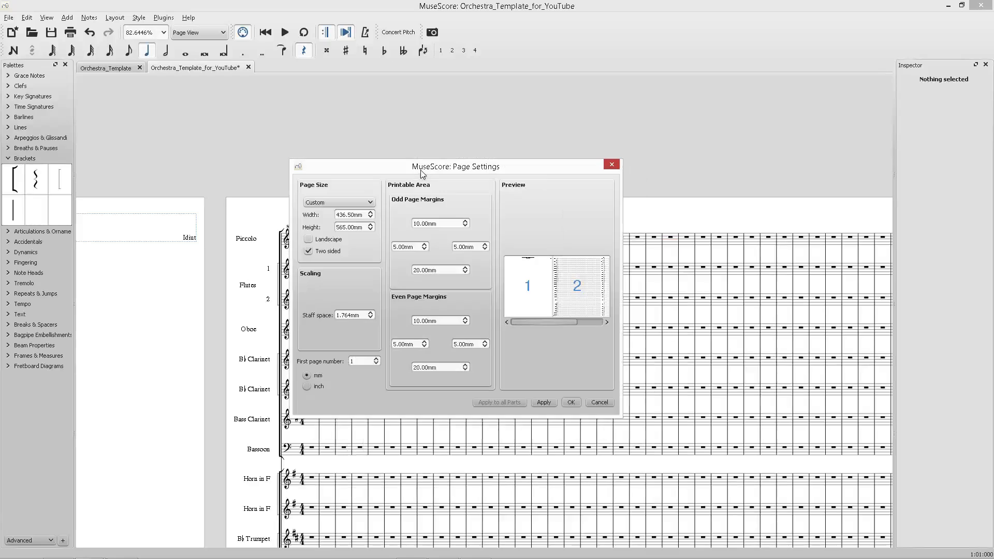
pyautogui.click(426, 246)
pyautogui.click(426, 246)
pyautogui.click(426, 246)
pyautogui.click(426, 246)
pyautogui.click(426, 246)
pyautogui.click(427, 246)
pyautogui.click(425, 342)
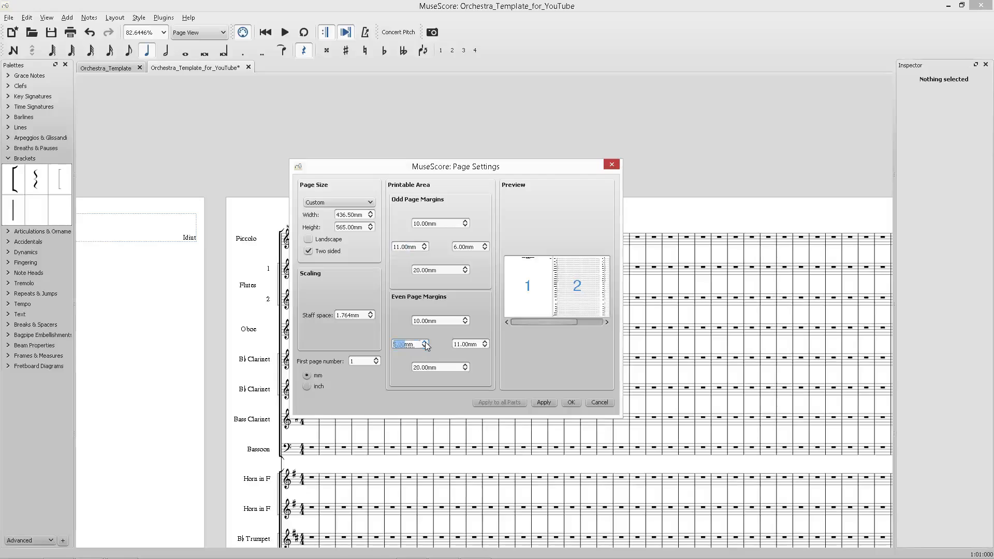
pyautogui.click(546, 404)
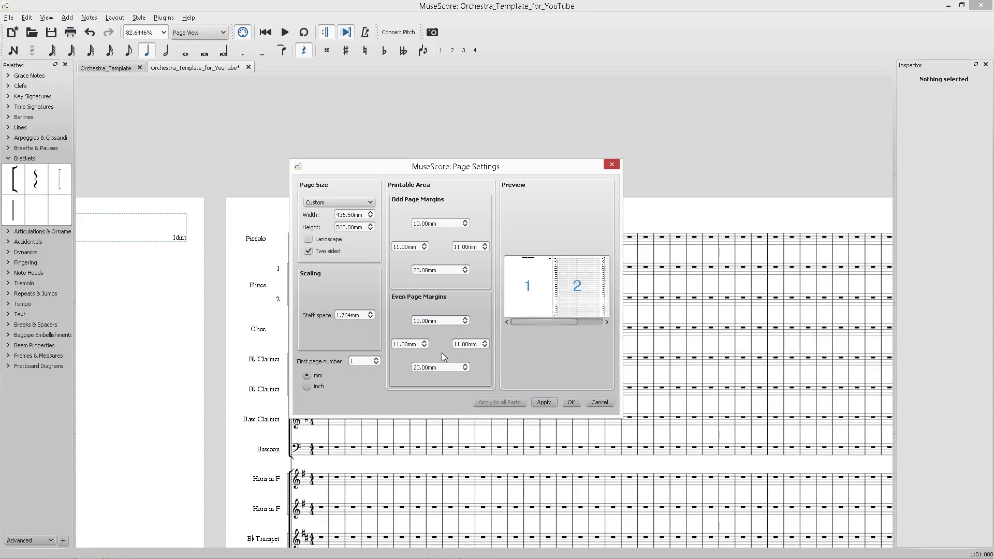
# Widen the page side margins to about 24–25 mm, apply and close Page Settings.
pyautogui.click(425, 342)
pyautogui.click(426, 343)
pyautogui.click(426, 343)
pyautogui.click(555, 403)
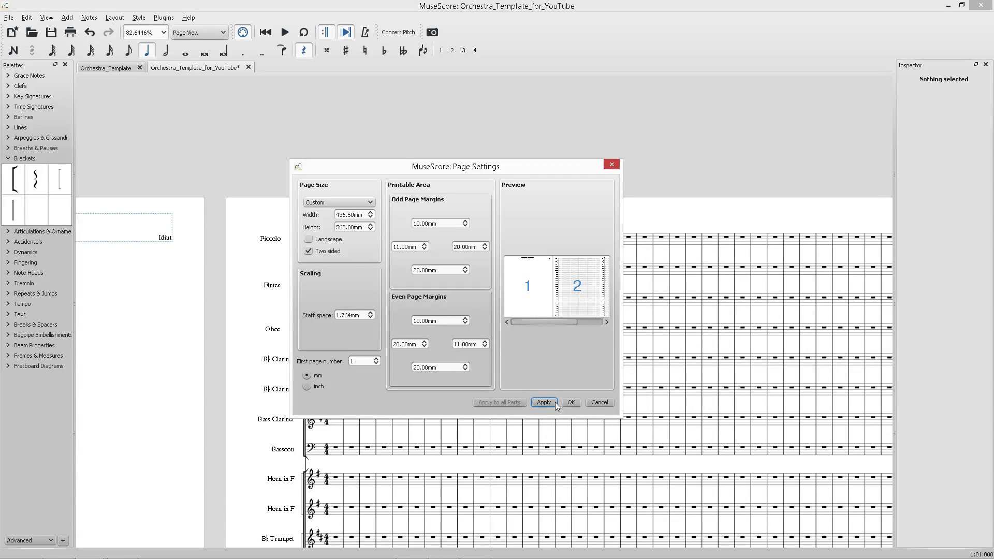
pyautogui.click(426, 342)
pyautogui.click(425, 245)
pyautogui.click(425, 245)
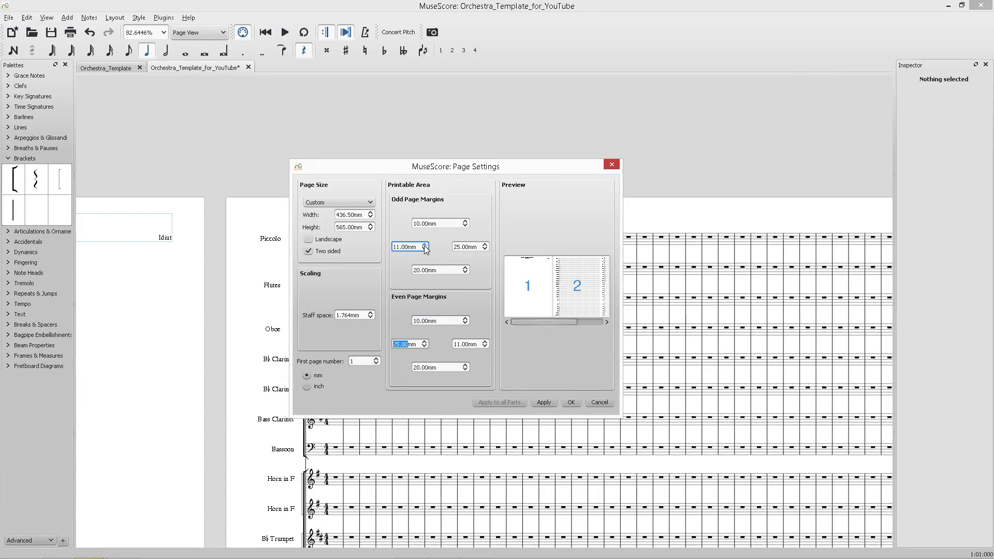
pyautogui.click(425, 245)
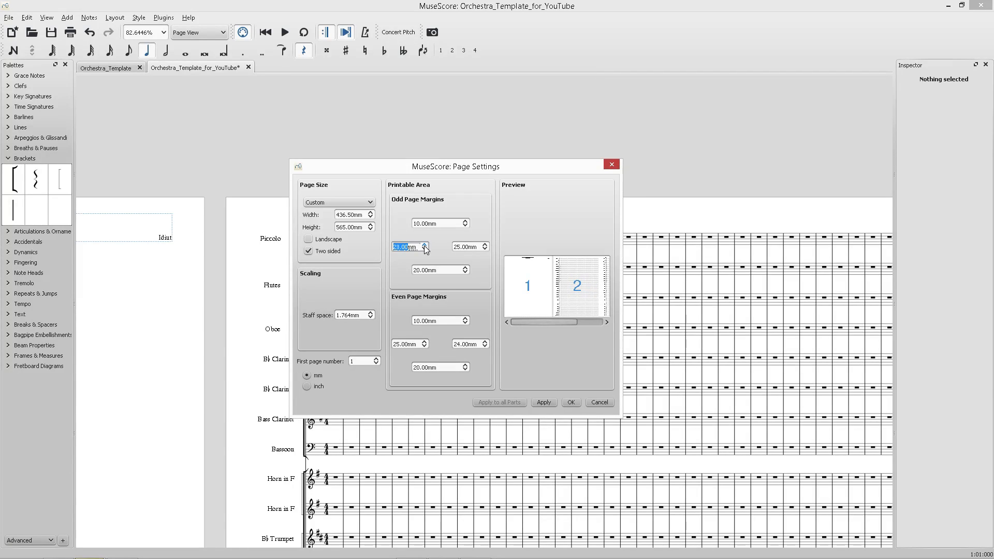
pyautogui.click(543, 403)
pyautogui.click(570, 402)
# Review the page layout and the title page with the new margins.
pyautogui.scroll(-5, 207, 301)
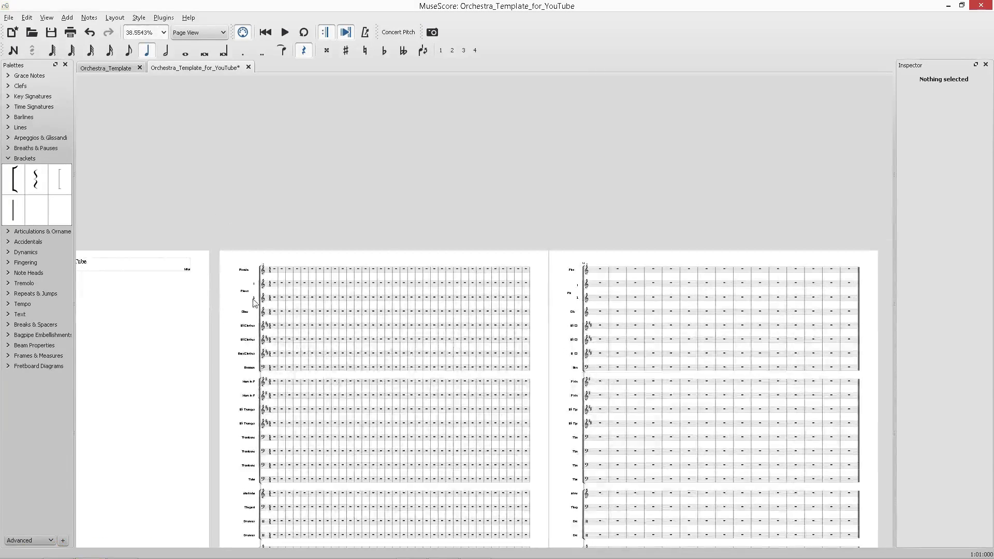
pyautogui.scroll(-2, 269, 300)
pyautogui.scroll(3, 207, 197)
pyautogui.scroll(5, 212, 177)
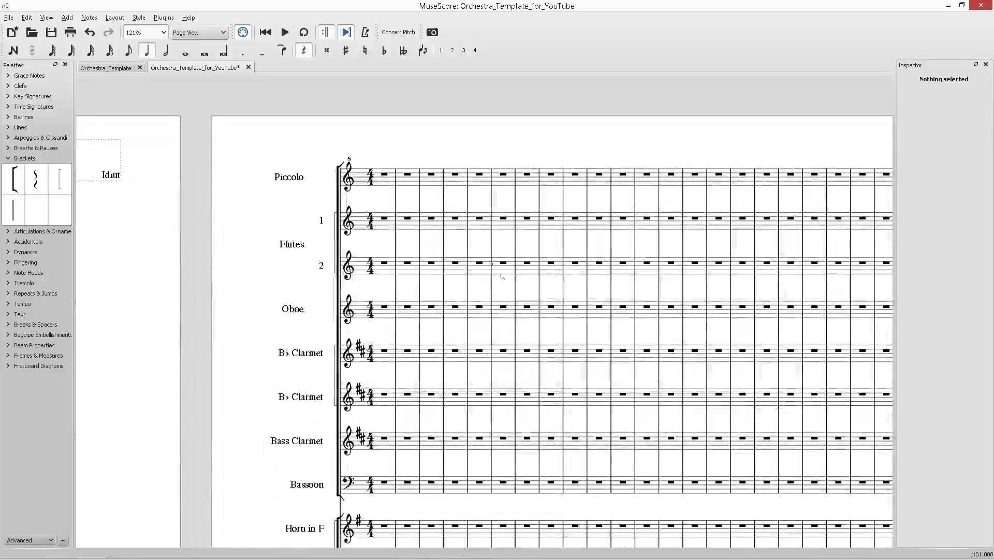
pyautogui.scroll(-6, 368, 266)
pyautogui.scroll(8, 392, 271)
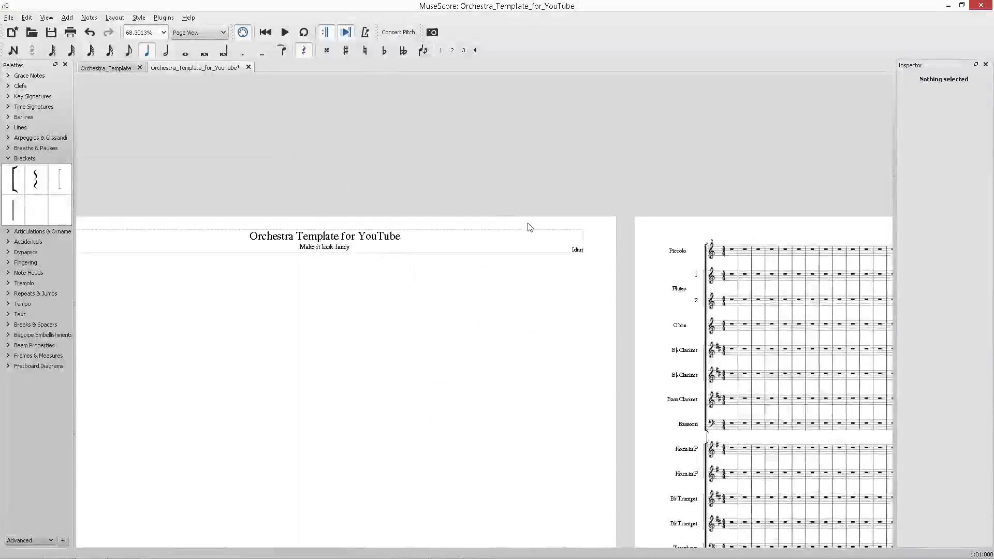
pyautogui.scroll(-6, 430, 278)
pyautogui.scroll(4, 495, 275)
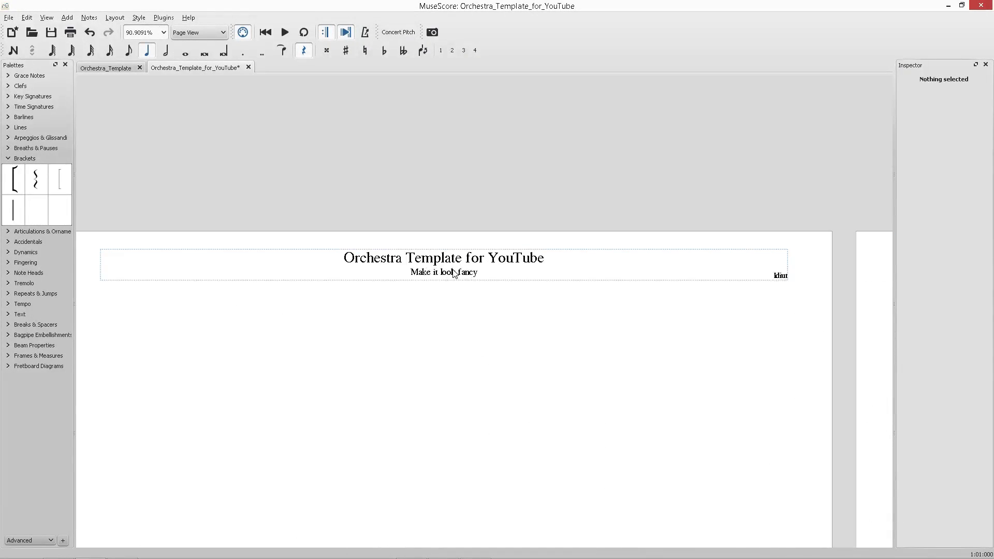
pyautogui.scroll(-6, 456, 280)
# Adjust the height of the title frame on the first page.
pyautogui.click(447, 271)
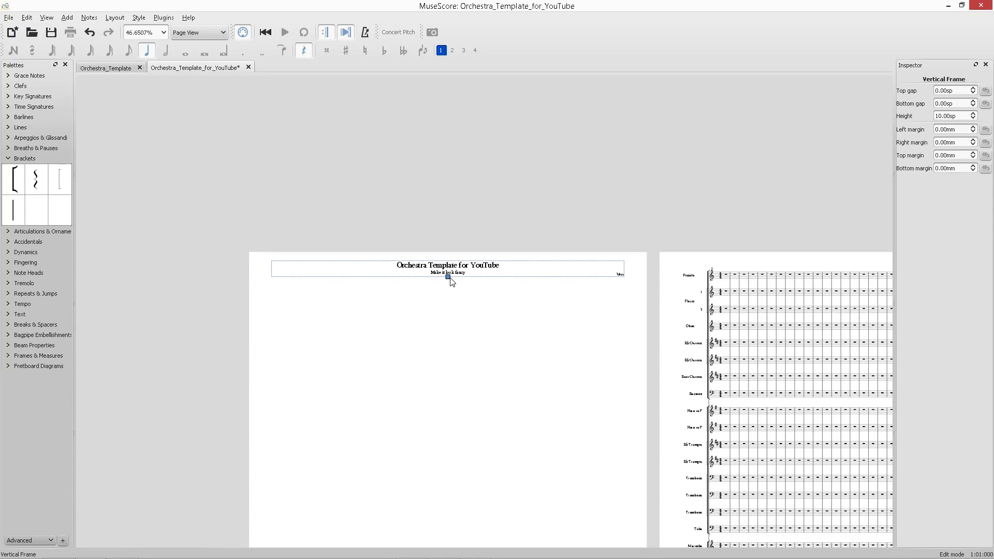
pyautogui.moveTo(449, 275)
pyautogui.mouseDown()
pyautogui.moveTo(450, 302)
pyautogui.moveTo(458, 282)
pyautogui.mouseUp()
pyautogui.click(454, 309)
pyautogui.click(451, 305)
pyautogui.click(465, 298)
pyautogui.scroll(12, 604, 249)
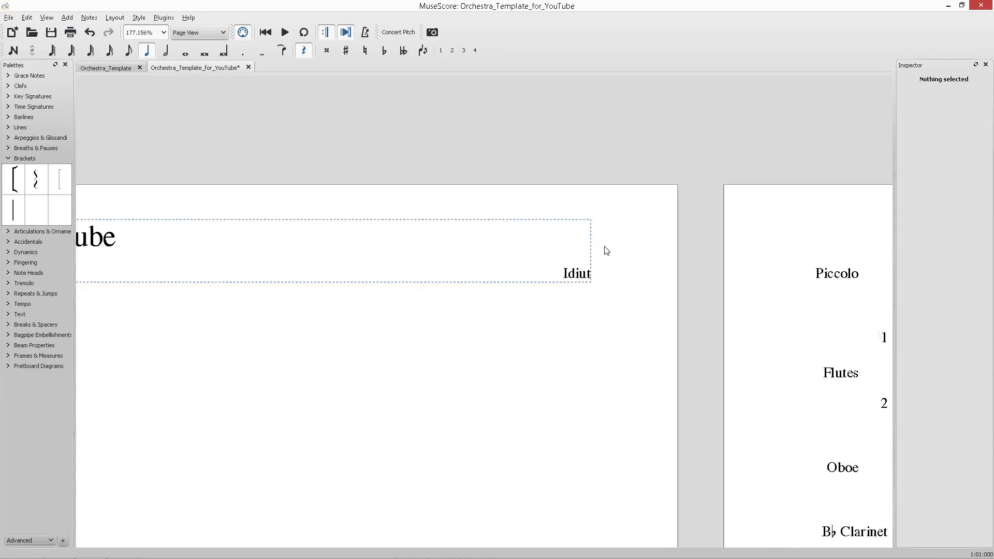
# Insert !! after the first letter of the composer text Idiut.
pyautogui.doubleClick(551, 292)
pyautogui.moveTo(541, 291); pyautogui.dragTo(577, 296)
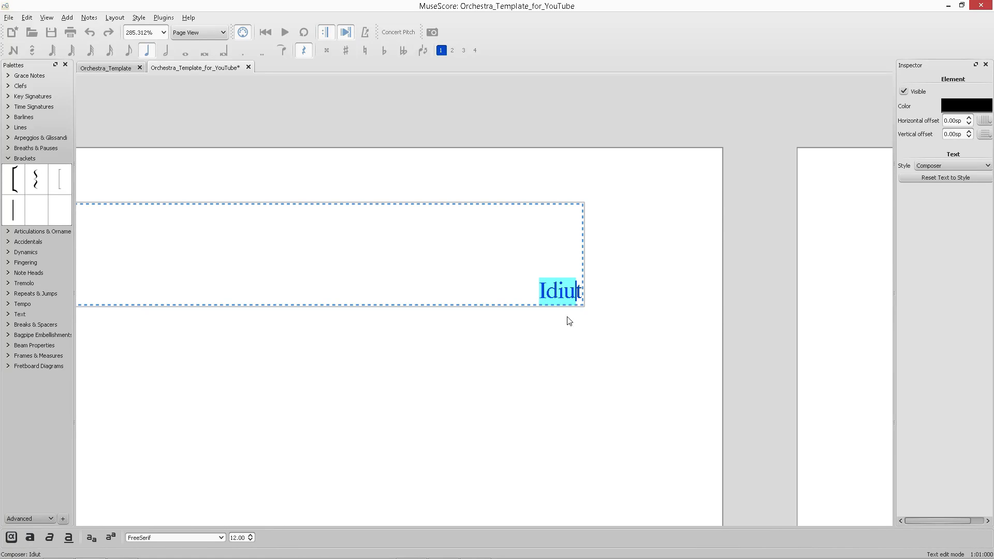
pyautogui.click(549, 294)
pyautogui.write('!!')
pyautogui.click(549, 364)
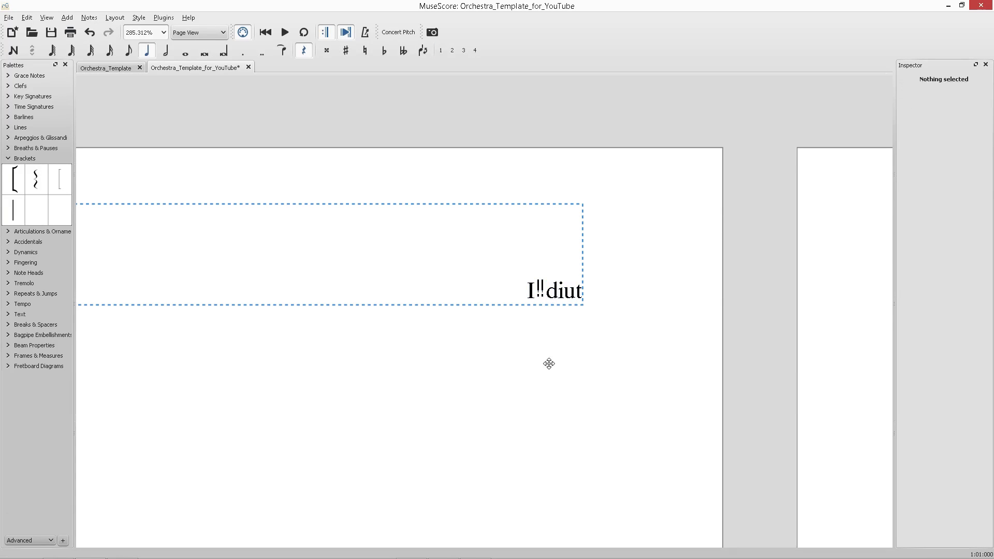
# Undo the last two edits to the composer text and title frame.
pyautogui.hotkey('ctrl', 'z')
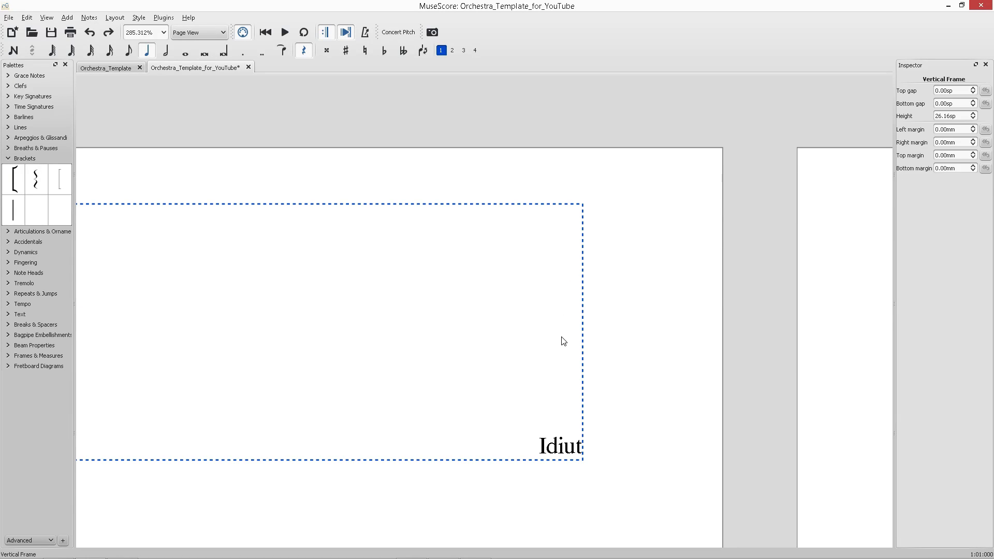
pyautogui.hotkey('ctrl', 'z')
# Enlarge the composer text's font size and save the score.
pyautogui.doubleClick(554, 295)
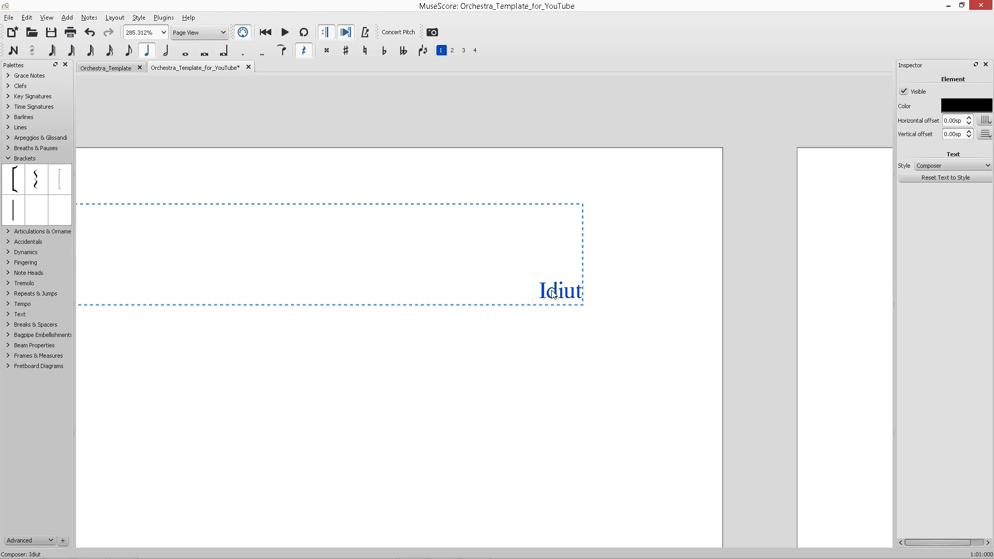
pyautogui.hotkey('ctrl', 'a')
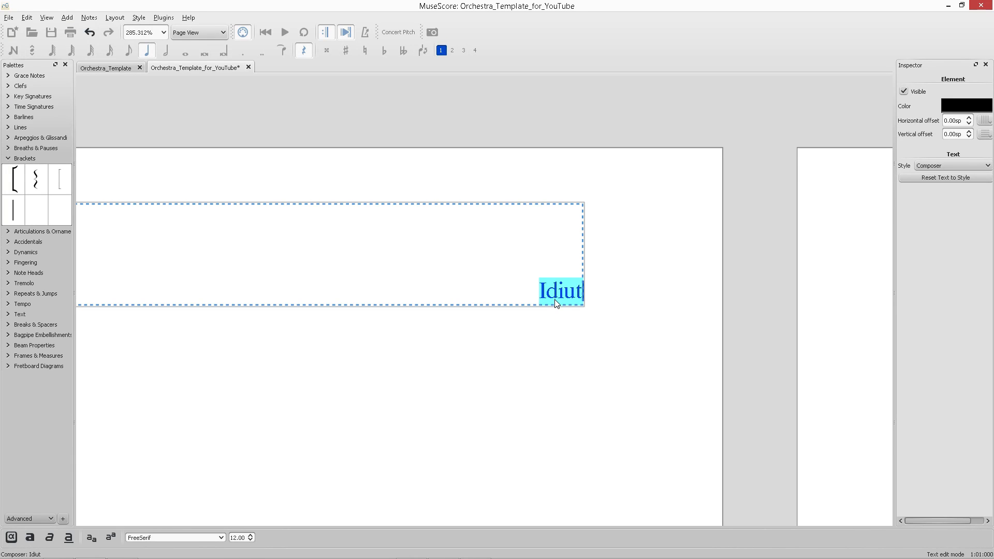
pyautogui.scroll(14, 252, 536)
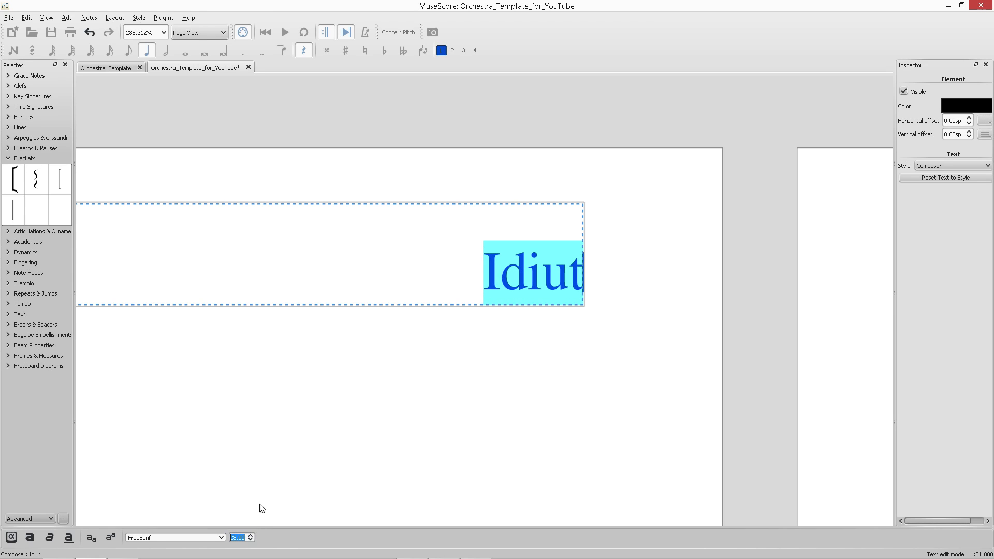
pyautogui.click(295, 413)
pyautogui.hotkey('ctrl', 's')
# Increase the height of the title frame on the first page.
pyautogui.scroll(-7, 549, 414)
pyautogui.scroll(-11, 530, 419)
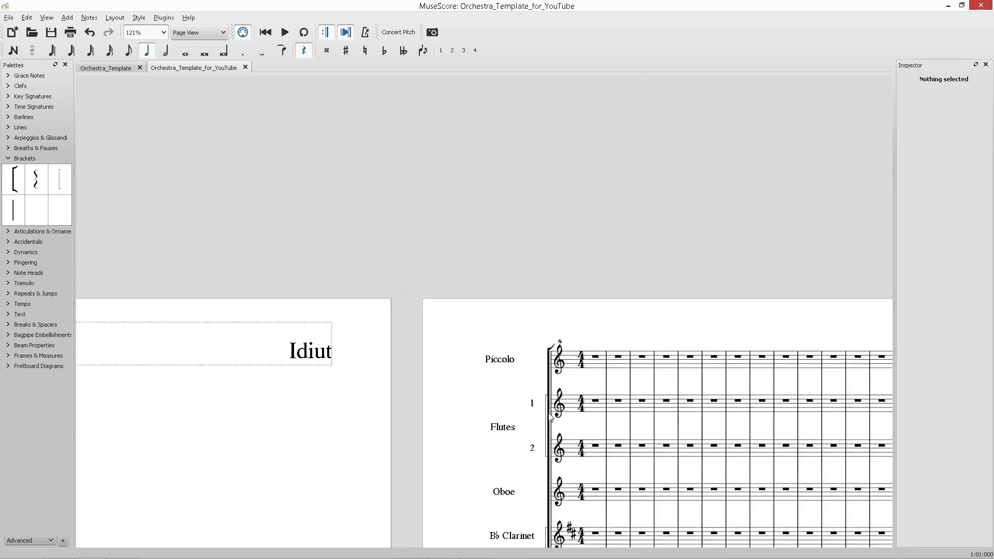
pyautogui.doubleClick(355, 404)
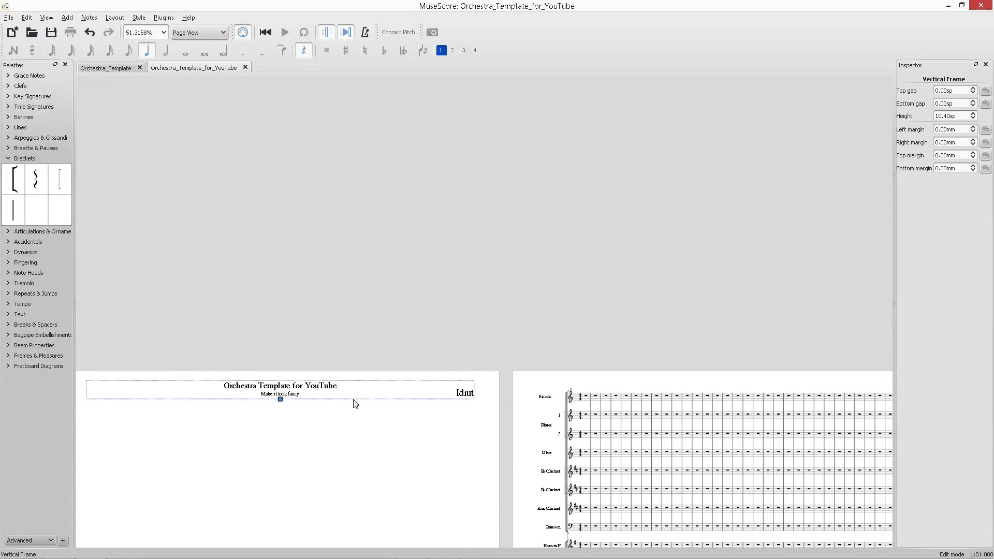
pyautogui.moveTo(280, 399); pyautogui.dragTo(289, 457)
pyautogui.press('Escape')
# Move the subtitle Make it look fancy lower inside the title frame.
pyautogui.scroll(1, 482, 405)
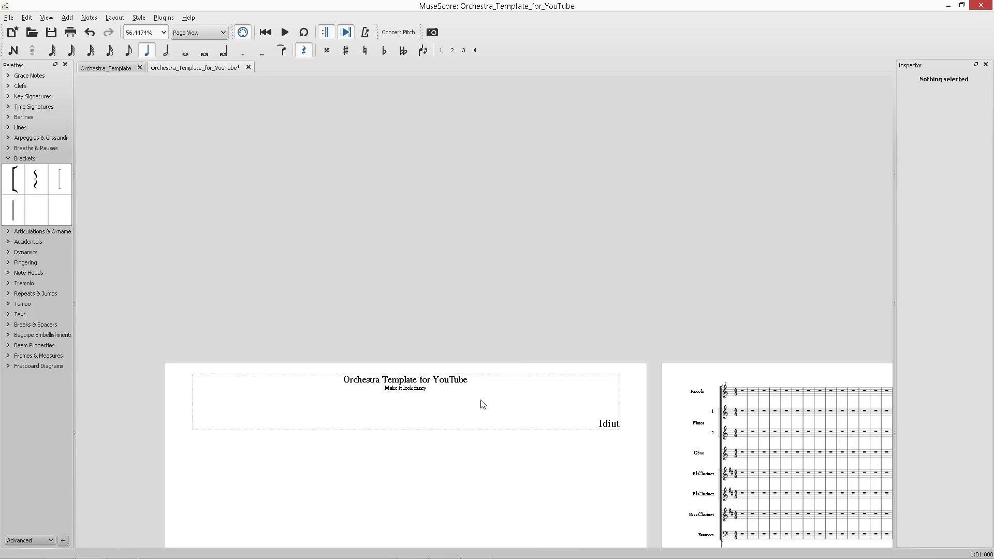
pyautogui.click(406, 382)
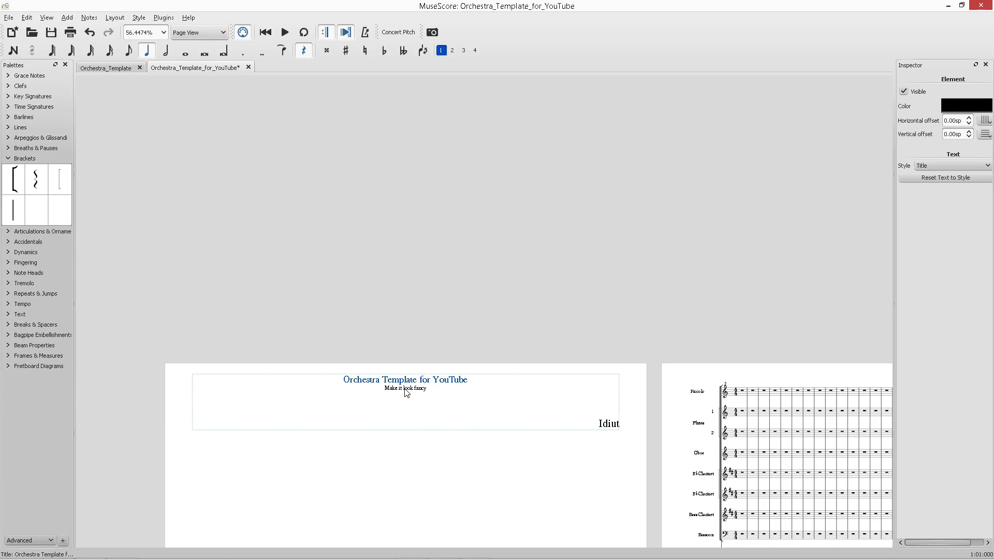
pyautogui.keyDown('ctrl'); pyautogui.click(405, 389); pyautogui.keyUp('ctrl')
pyautogui.hotkey('ctrl', 'z')
pyautogui.click(412, 404)
pyautogui.click(407, 389)
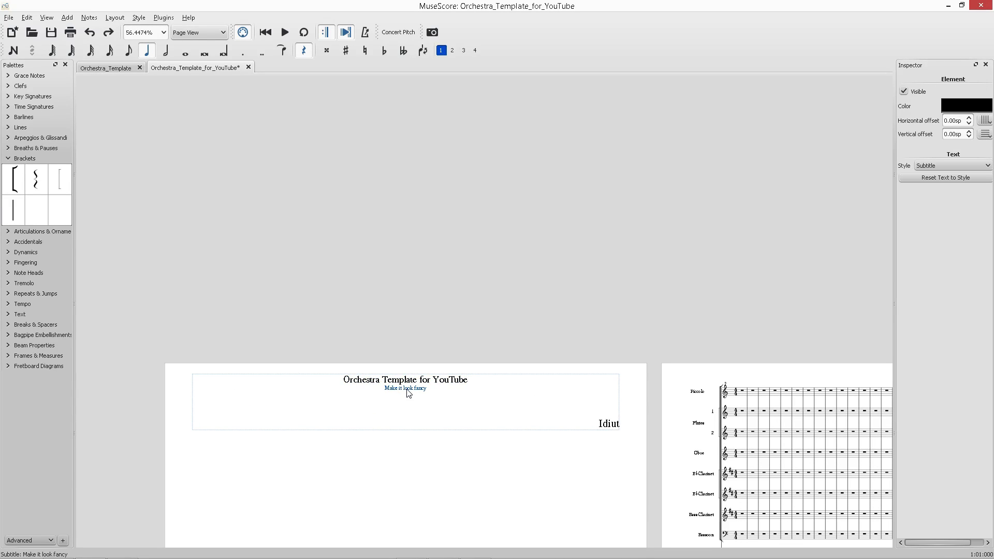
pyautogui.click(414, 405)
pyautogui.keyDown('ctrl'); pyautogui.click(411, 390); pyautogui.keyUp('ctrl')
pyautogui.hotkey('ctrl', 'z')
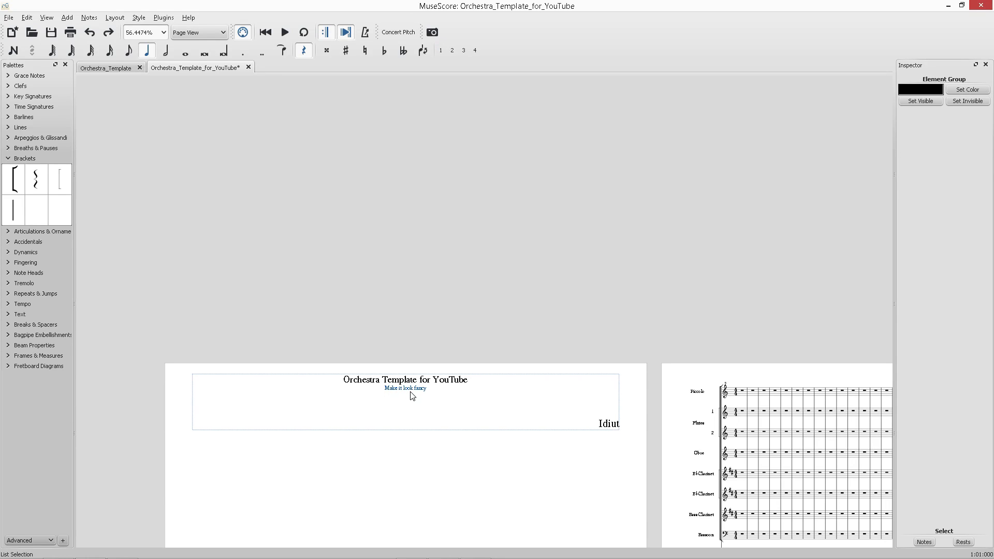
pyautogui.moveTo(412, 390); pyautogui.dragTo(412, 410)
pyautogui.click(413, 392)
# Enlarge the font size of the title Orchestra Template for YouTube.
pyautogui.doubleClick(412, 379)
pyautogui.hotkey('ctrl', 'a')
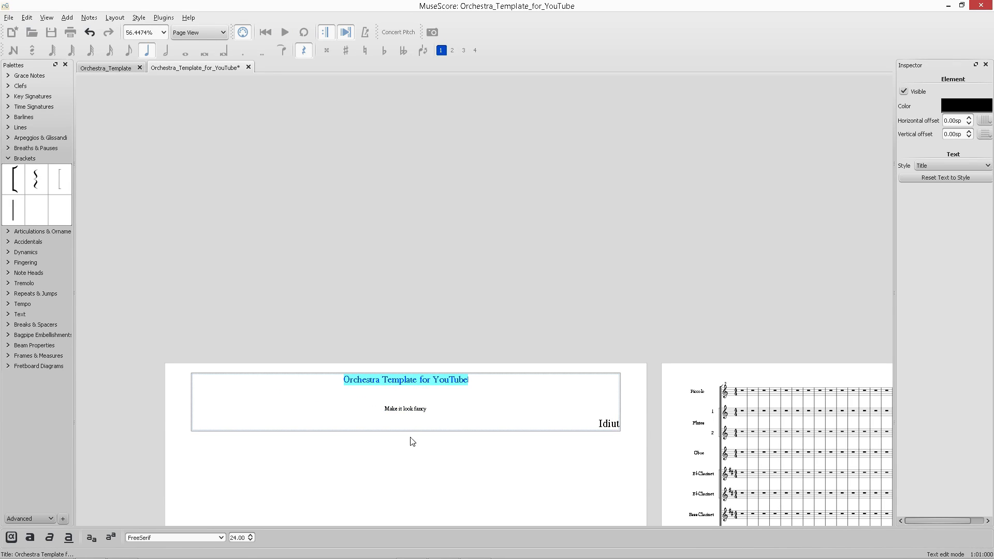
pyautogui.click(250, 536)
pyautogui.click(250, 536)
pyautogui.click(250, 536)
pyautogui.click(250, 537)
pyautogui.click(250, 536)
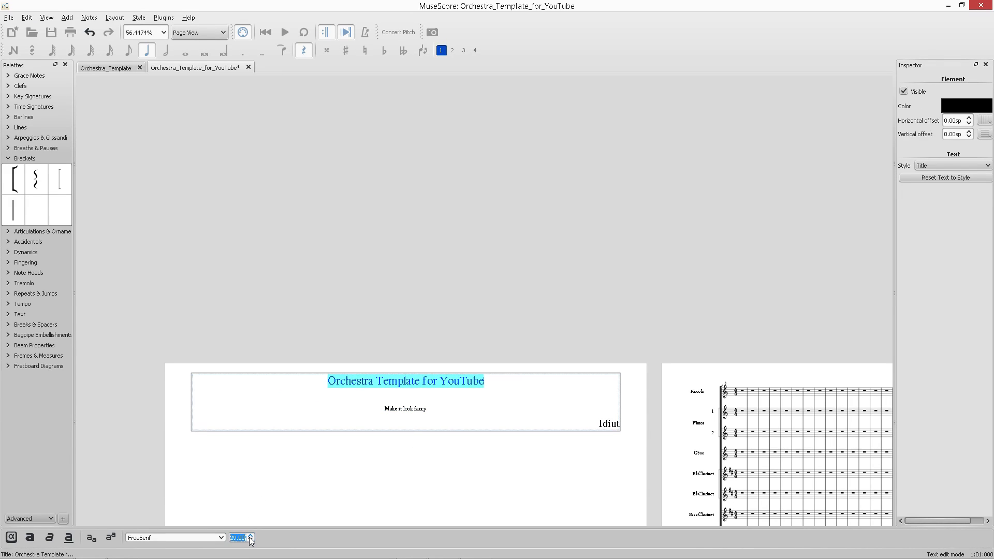
pyautogui.click(250, 536)
pyautogui.click(250, 537)
pyautogui.click(250, 537)
pyautogui.click(249, 537)
pyautogui.click(249, 536)
pyautogui.click(250, 536)
pyautogui.click(250, 536)
pyautogui.click(249, 536)
pyautogui.click(249, 536)
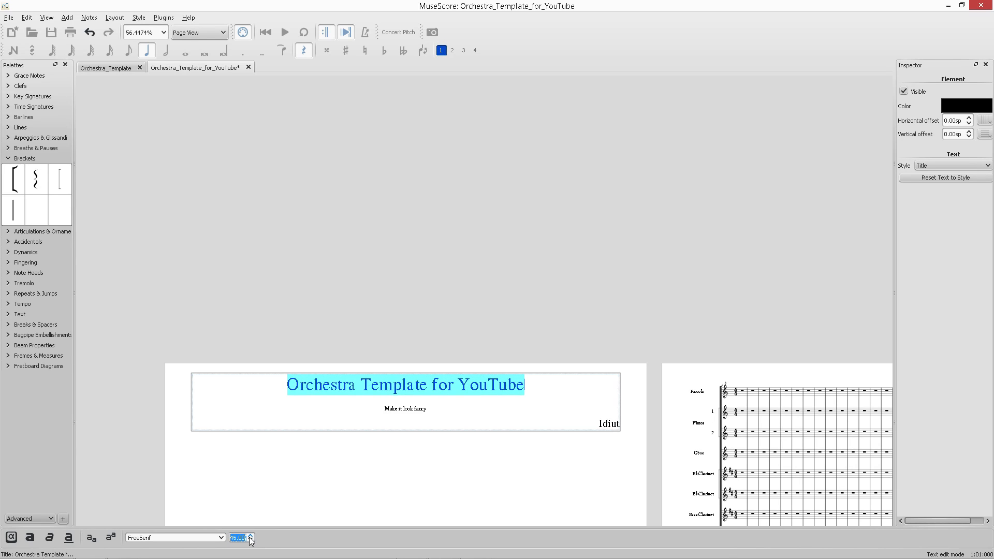
pyautogui.click(250, 536)
pyautogui.click(249, 537)
pyautogui.click(250, 536)
pyautogui.click(250, 537)
pyautogui.click(250, 536)
pyautogui.click(250, 537)
pyautogui.click(249, 536)
pyautogui.click(250, 537)
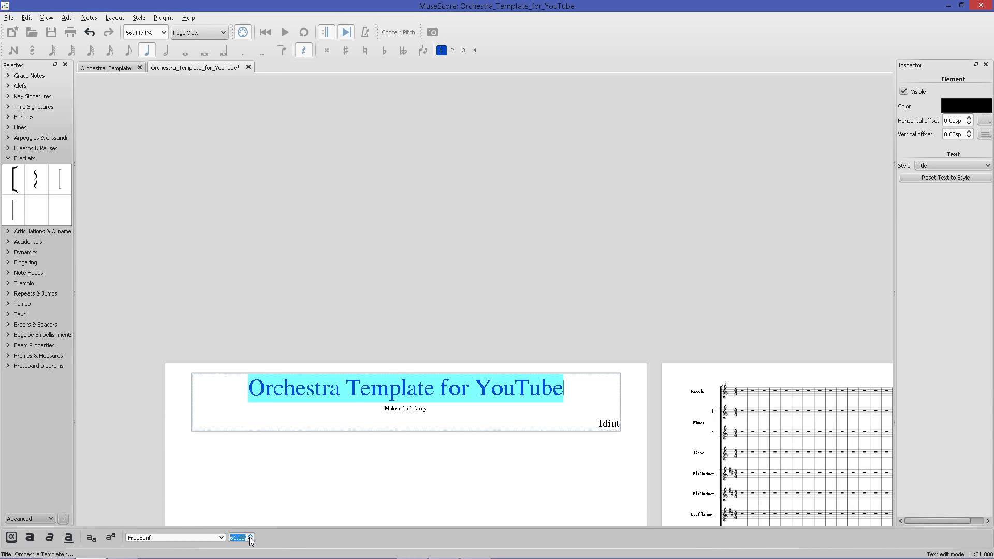
pyautogui.click(249, 537)
pyautogui.click(250, 537)
# Enlarge the font size of the subtitle Make it look fancy.
pyautogui.click(397, 409)
pyautogui.doubleClick(397, 410)
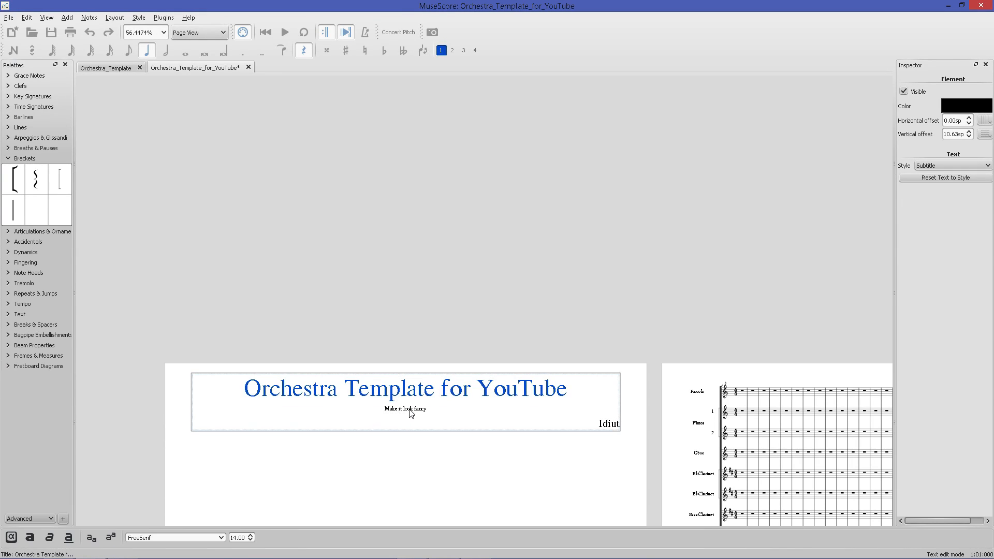
pyautogui.click(399, 448)
pyautogui.click(405, 409)
pyautogui.hotkey('ctrl', 'a')
pyautogui.doubleClick(407, 409)
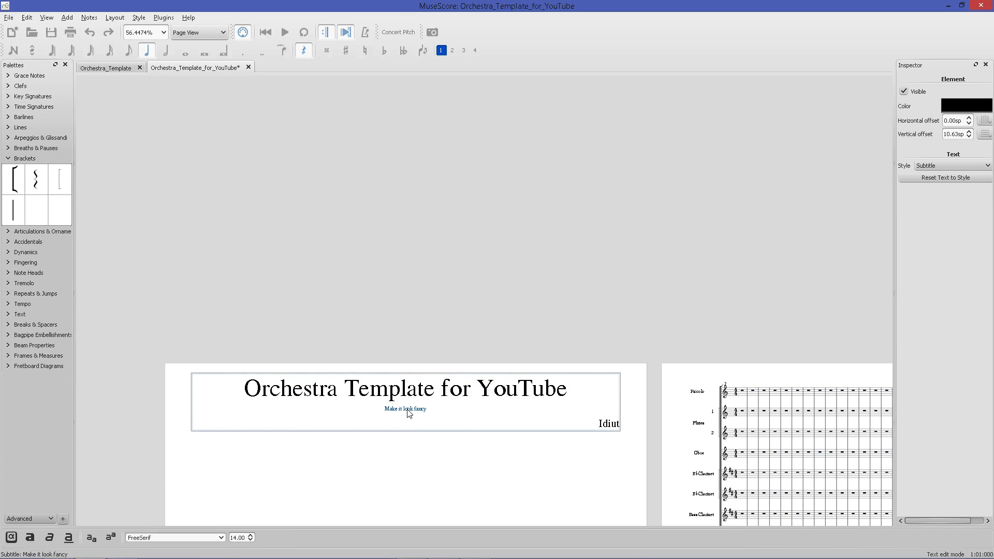
pyautogui.hotkey('ctrl', 'a')
pyautogui.click(250, 535)
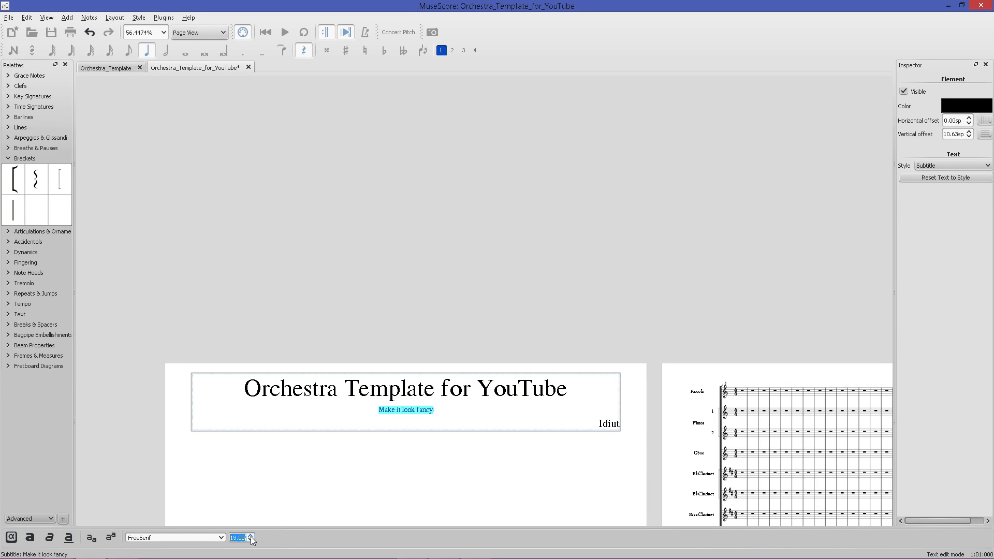
pyautogui.click(316, 491)
pyautogui.scroll(-5, 289, 453)
pyautogui.scroll(-2, 298, 403)
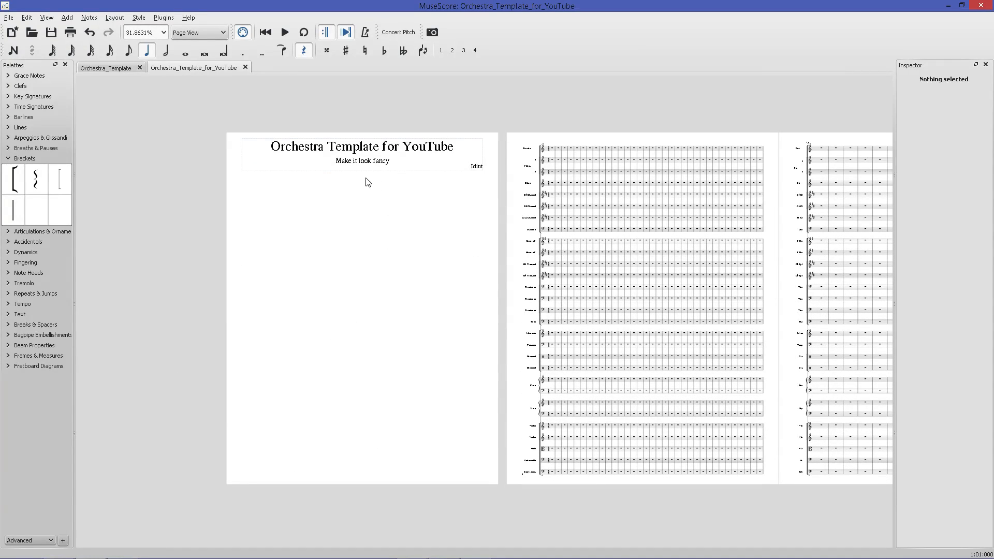
pyautogui.rightClick(370, 199)
pyautogui.moveTo(385, 228)
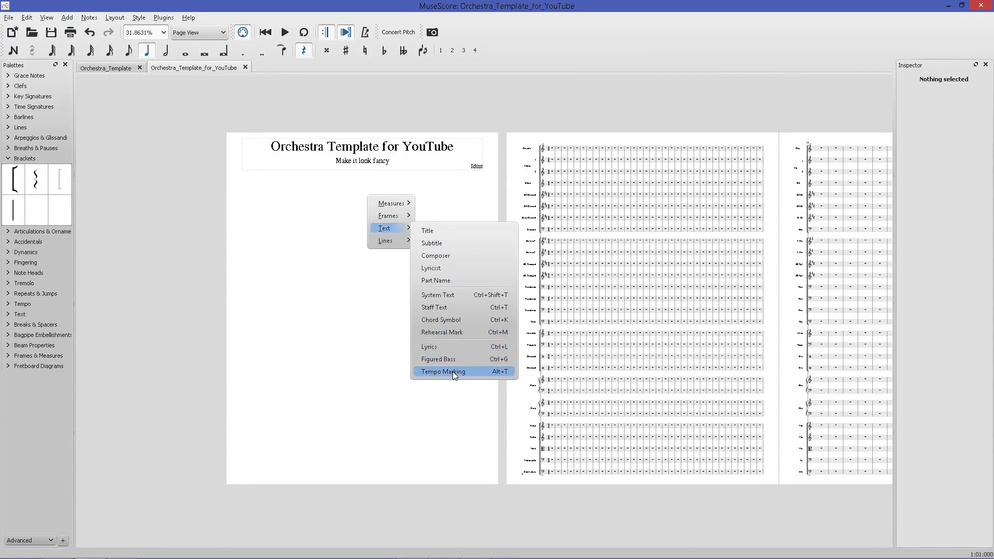
pyautogui.moveTo(397, 244)
pyautogui.rightClick(360, 165)
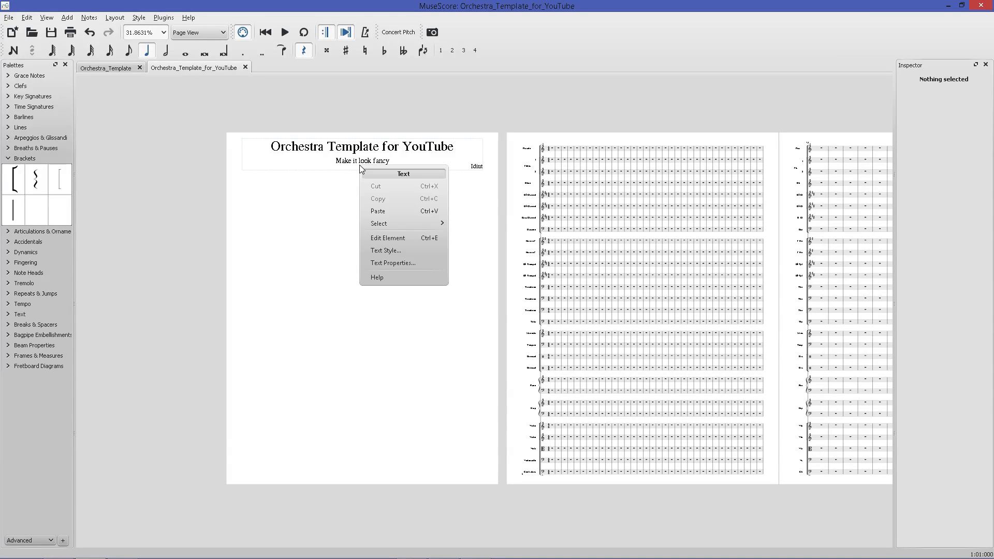
pyautogui.click(327, 208)
# Add the picture lovers_dream-2560x1600.jpg to the title frame.
pyautogui.rightClick(317, 160)
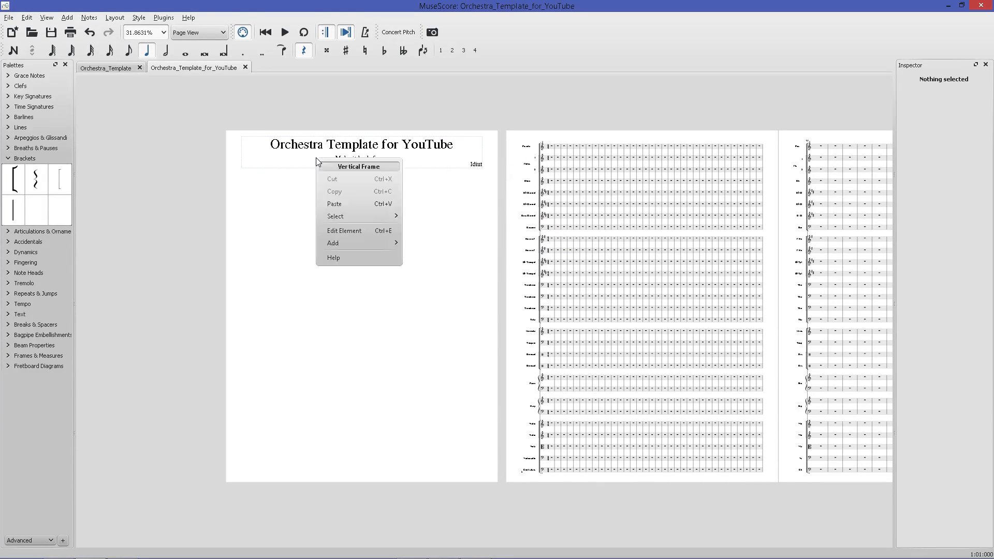
pyautogui.moveTo(368, 245)
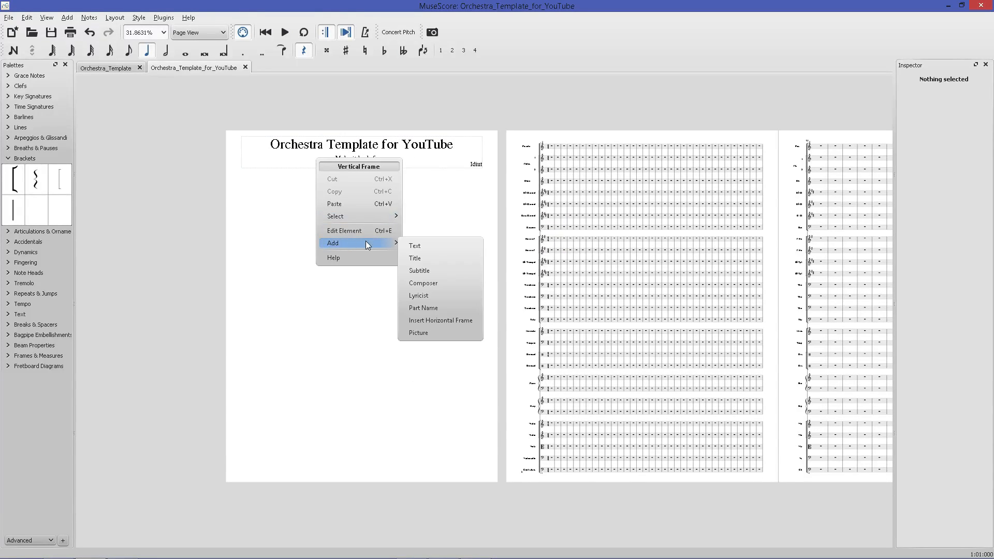
pyautogui.click(431, 330)
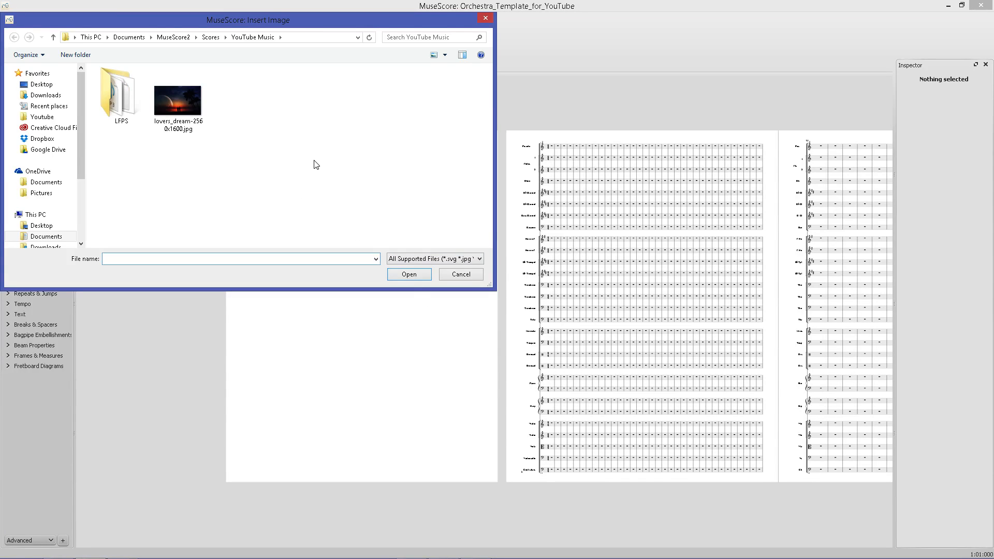
pyautogui.click(178, 98)
pyautogui.click(424, 278)
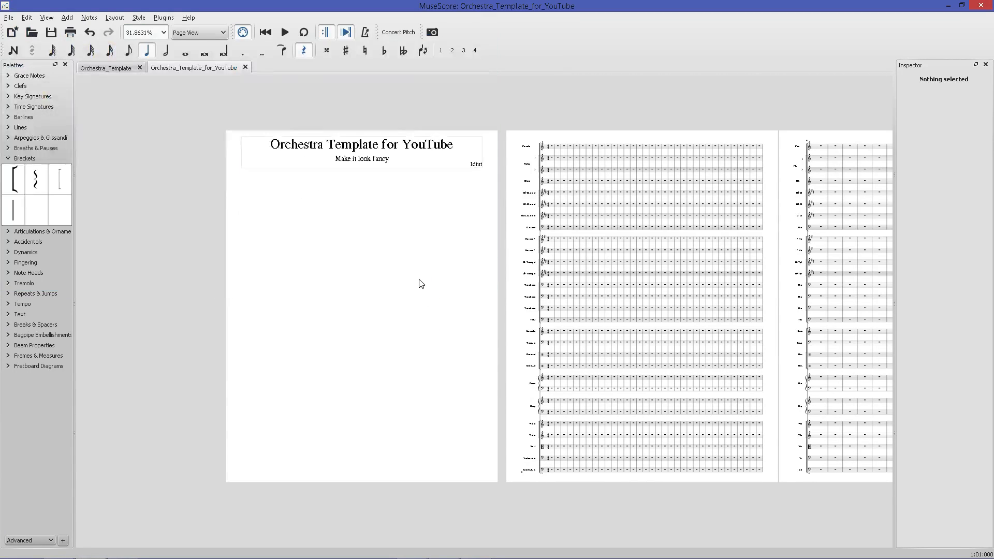
# Position the picture below the title and subtitle on the first page.
pyautogui.moveTo(372, 233); pyautogui.dragTo(369, 269)
pyautogui.click(397, 302)
pyautogui.doubleClick(386, 263)
pyautogui.moveTo(365, 236); pyautogui.dragTo(386, 245)
pyautogui.click(389, 275)
pyautogui.click(383, 275)
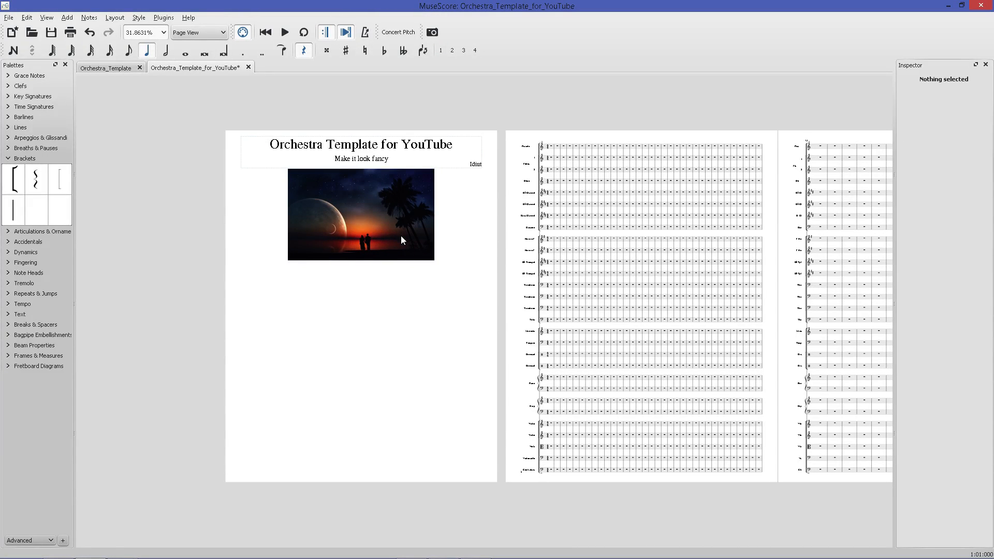
# Switch to the browser and browse the MuseScore website profile page with its recent scores.
pyautogui.press('super')
pyautogui.press('super')
pyautogui.hotkey('alt', 'Tab')
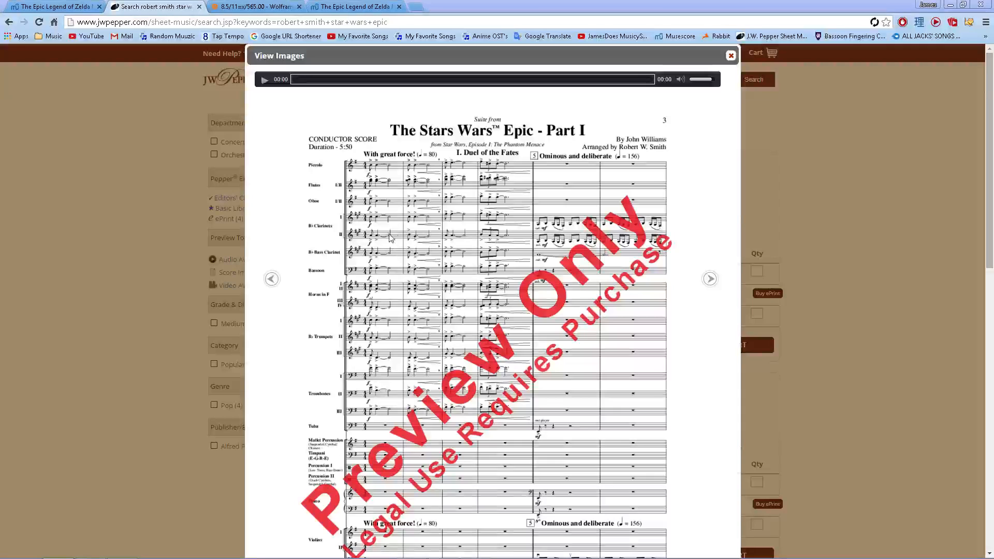
pyautogui.middleClick(667, 35)
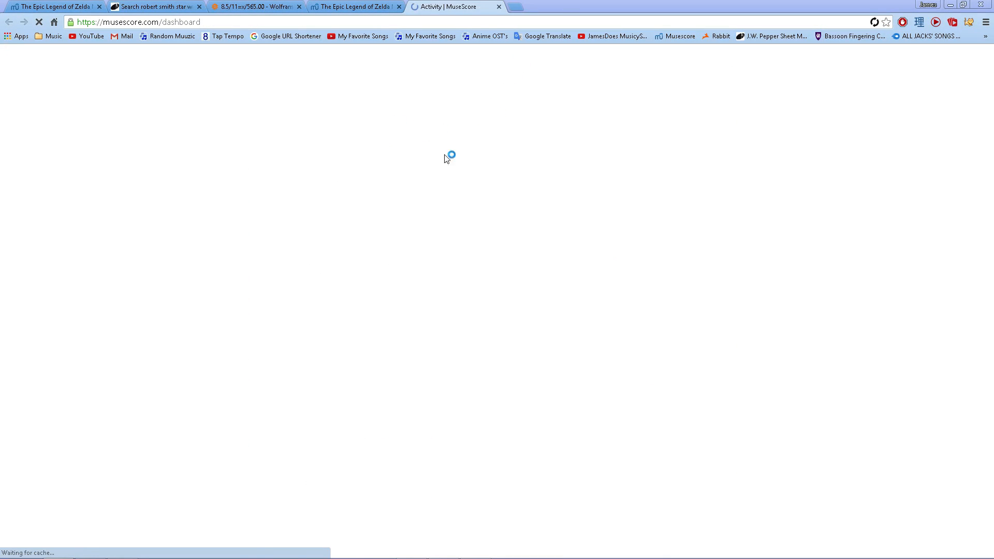
pyautogui.scroll(-6, 276, 318)
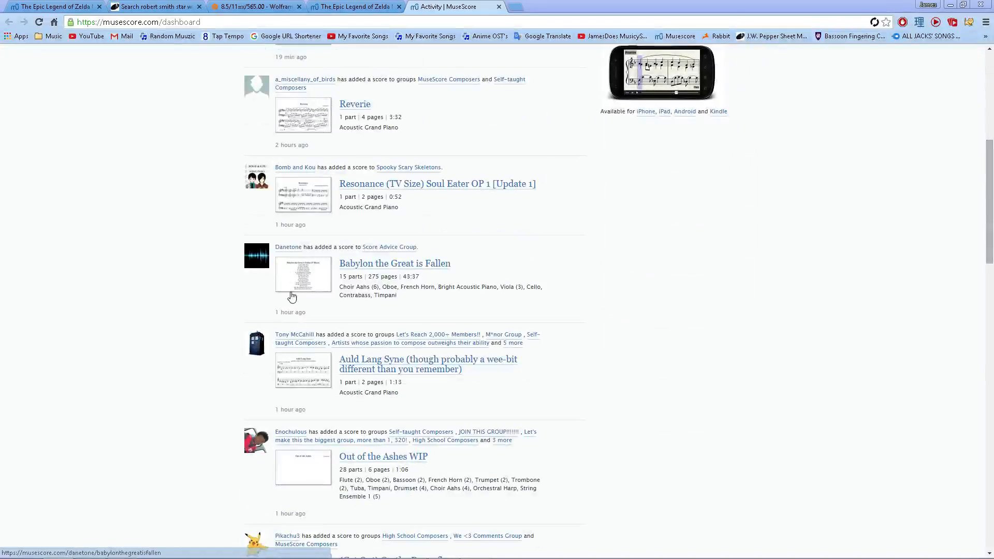
pyautogui.scroll(-19, 290, 298)
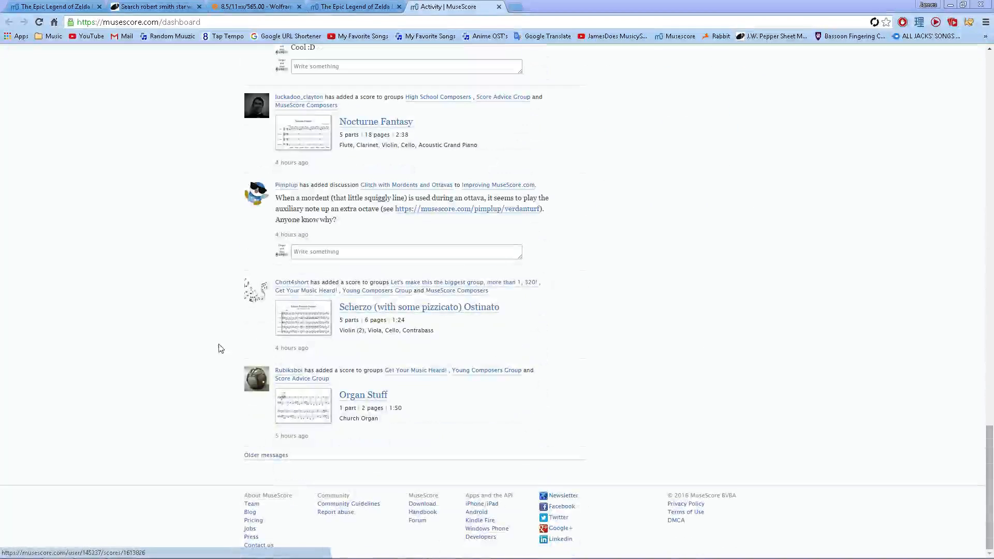
pyautogui.scroll(20, 218, 346)
pyautogui.click(644, 58)
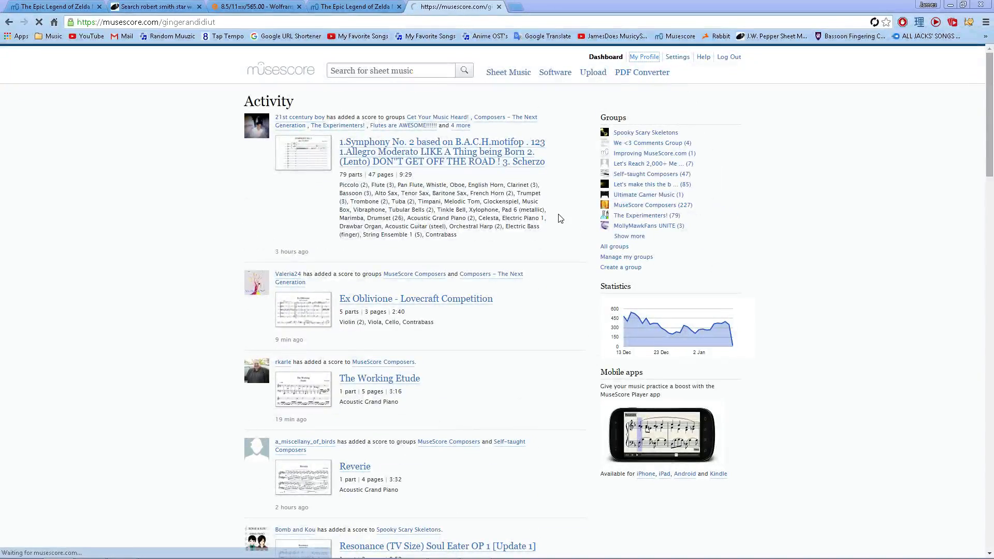
pyautogui.scroll(-3, 263, 233)
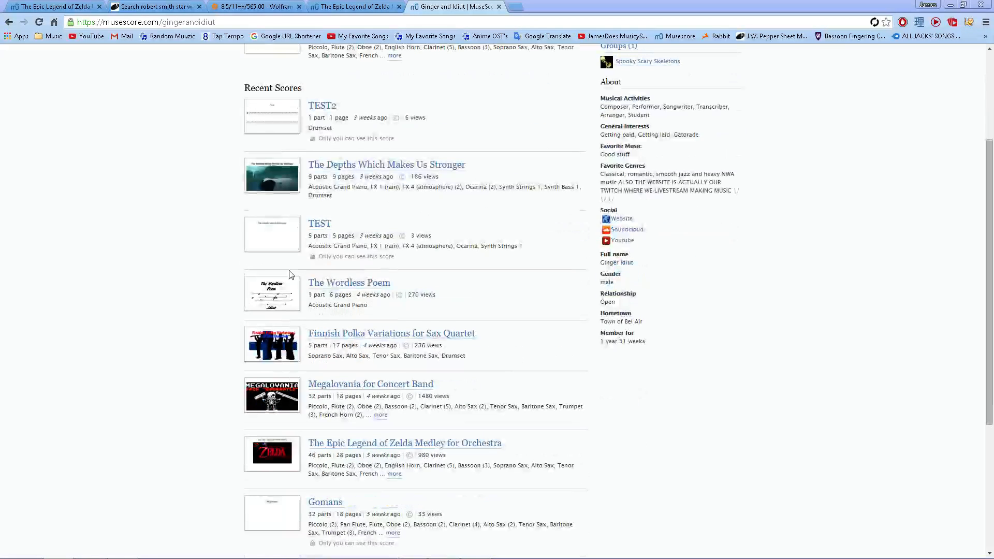
# Shrink the picture to 75% scale and reposition it under the title.
pyautogui.hotkey('alt', 'Tab')
pyautogui.click(390, 259)
pyautogui.doubleClick(388, 258)
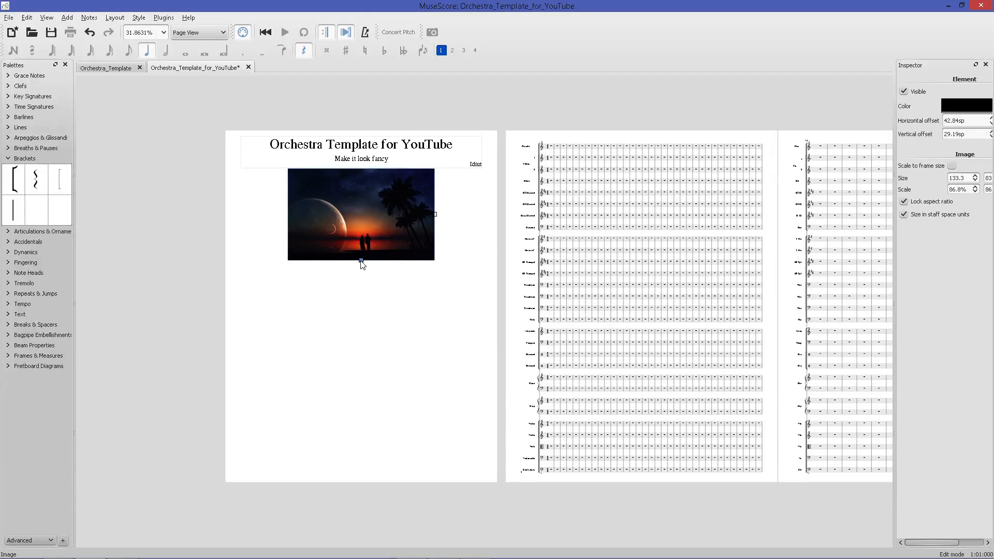
pyautogui.moveTo(361, 260); pyautogui.dragTo(362, 235)
pyautogui.click(338, 256)
pyautogui.click(352, 232)
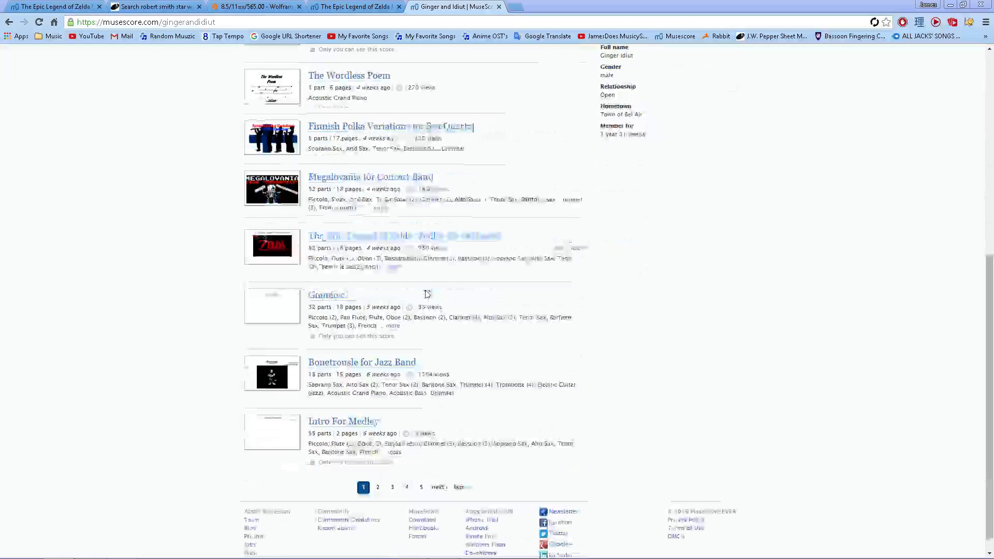
# Browse the next page of scores on the MuseScore profile.
pyautogui.scroll(-1, 391, 472)
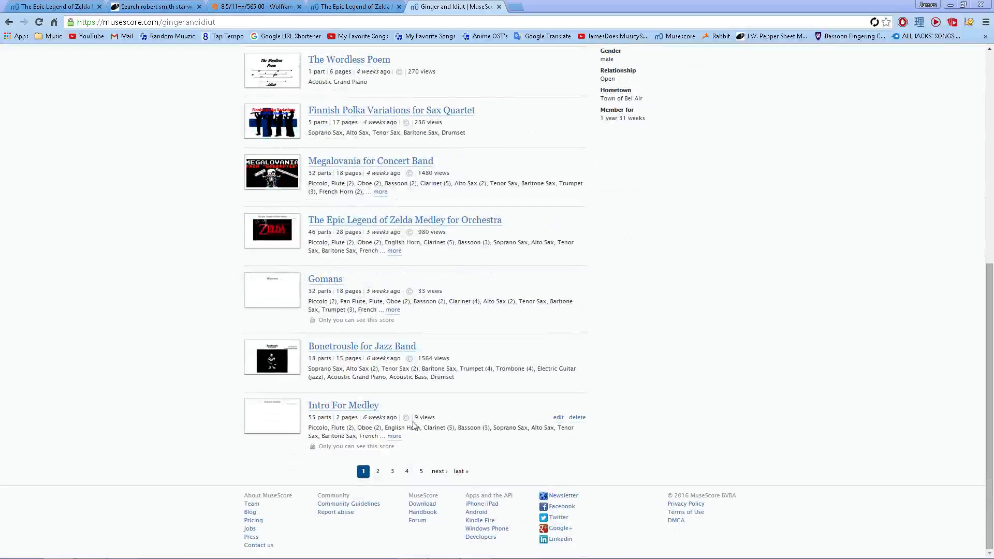
pyautogui.click(392, 471)
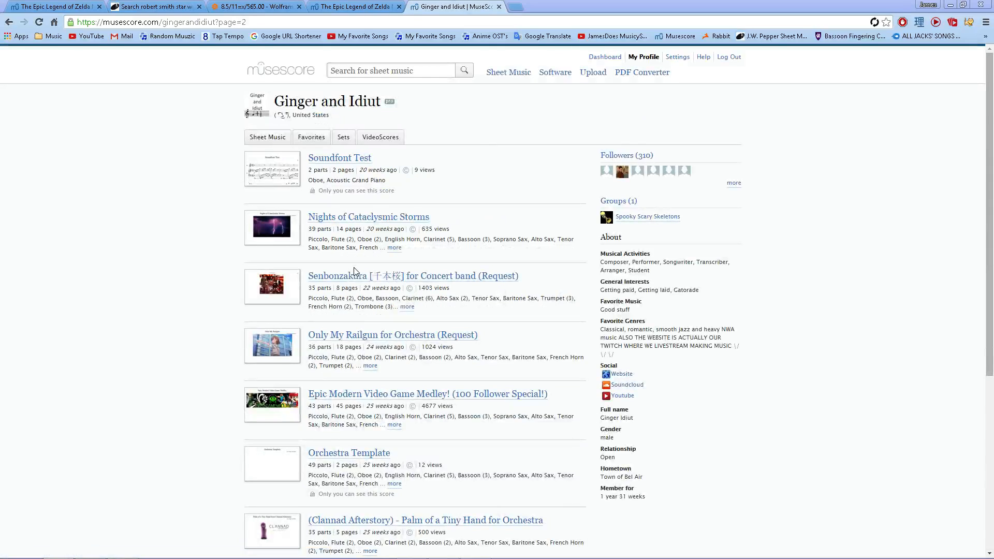
# Return to the first page of scores on the MuseScore profile.
pyautogui.scroll(-10, 355, 272)
pyautogui.click(401, 471)
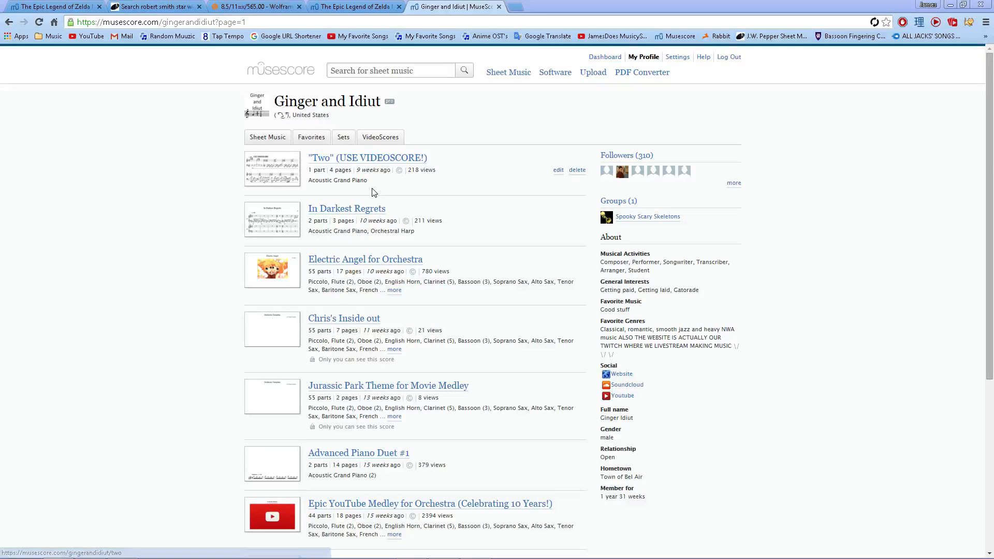
# Switch back to MuseScore and try renaming the first B♭ Clarinet staff's long and short instrument names to 1.
pyautogui.hotkey('alt', 'Tab')
pyautogui.click(241, 226)
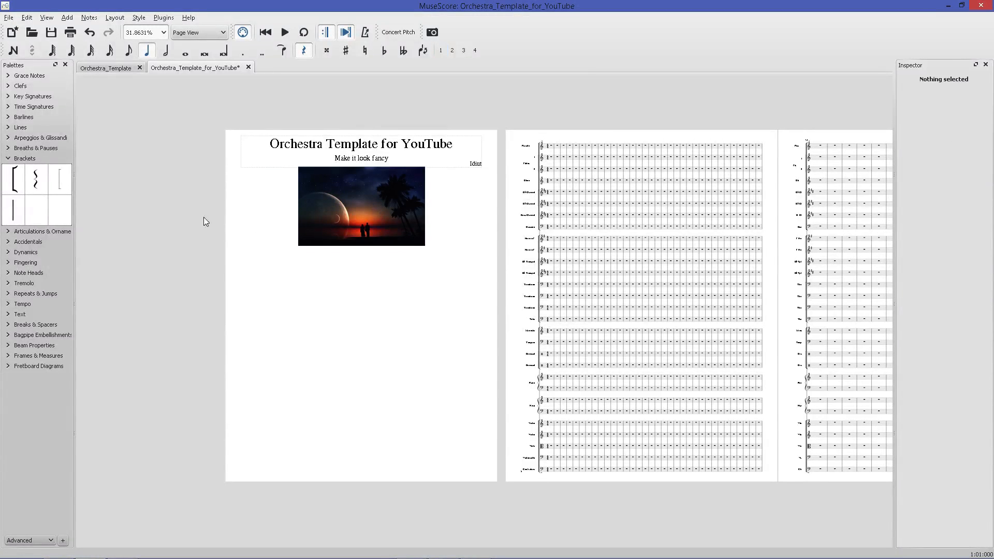
pyautogui.scroll(-2, 203, 217)
pyautogui.scroll(3, 373, 176)
pyautogui.scroll(8, 542, 193)
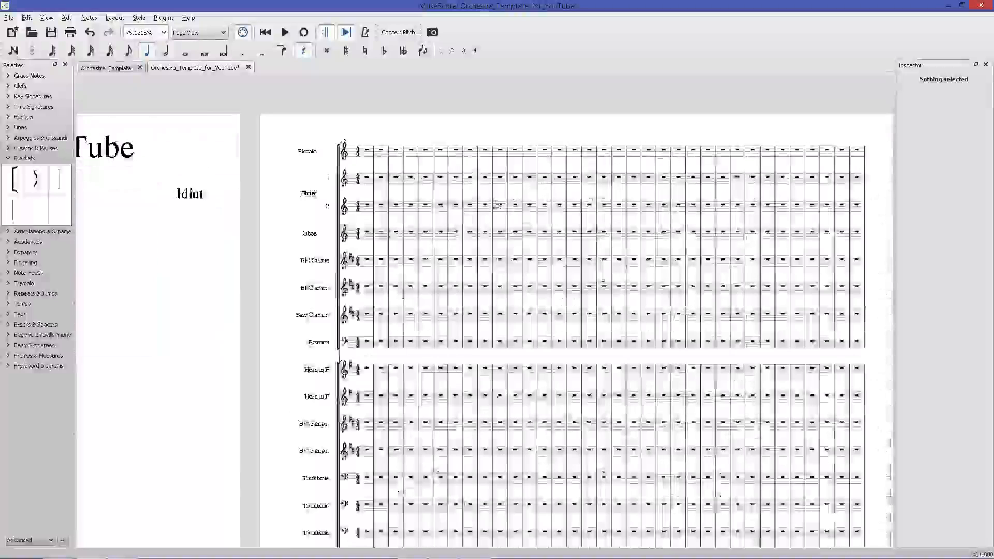
pyautogui.rightClick(176, 310)
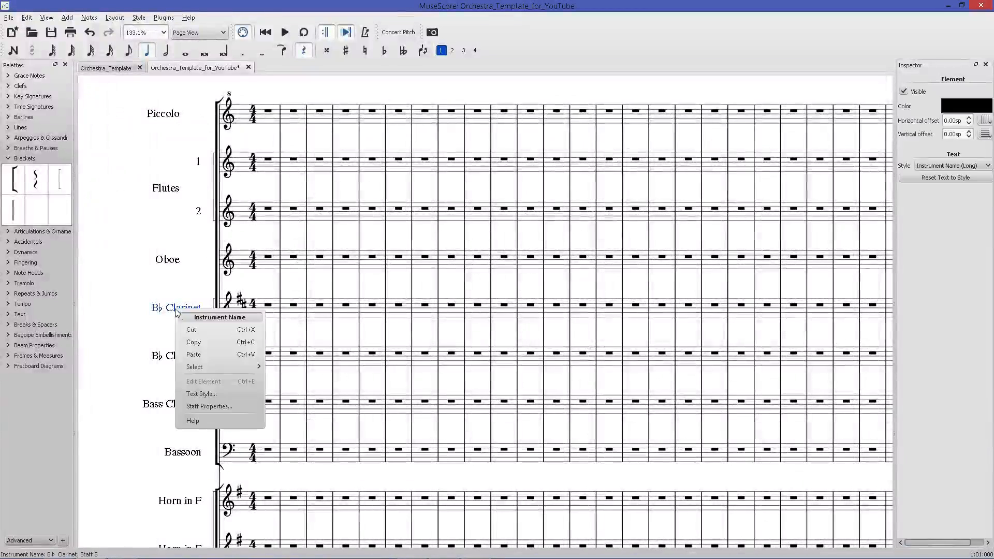
pyautogui.click(209, 406)
pyautogui.moveTo(658, 283); pyautogui.dragTo(626, 283)
pyautogui.write('1')
pyautogui.click(838, 289)
pyautogui.hotkey('ctrl', 'a')
pyautogui.write('1')
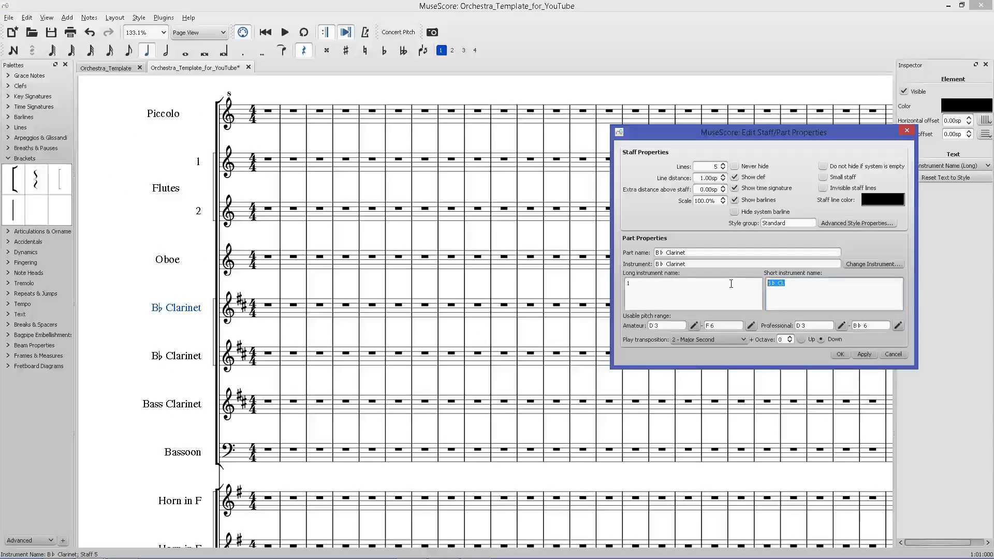
pyautogui.click(670, 296)
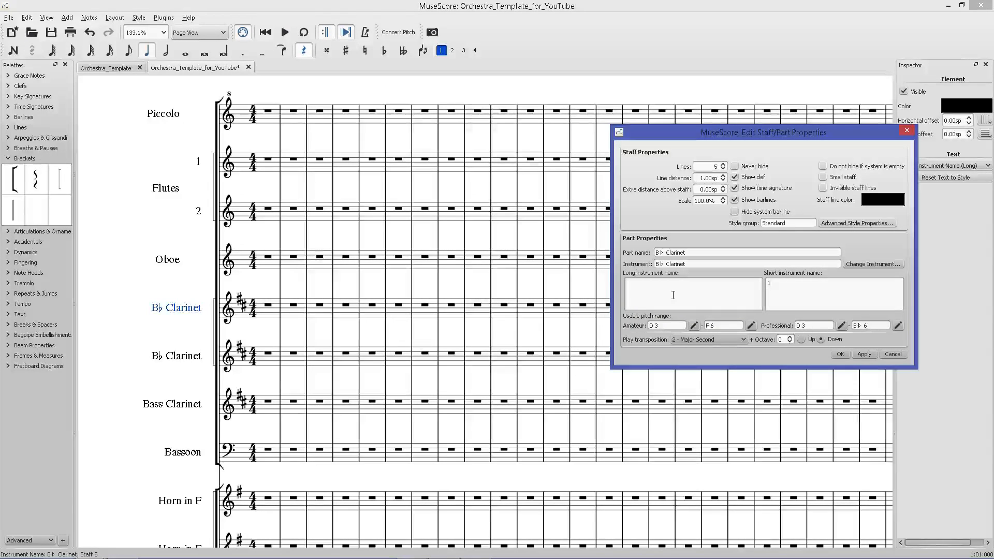
pyautogui.write('1')
pyautogui.press('Return')
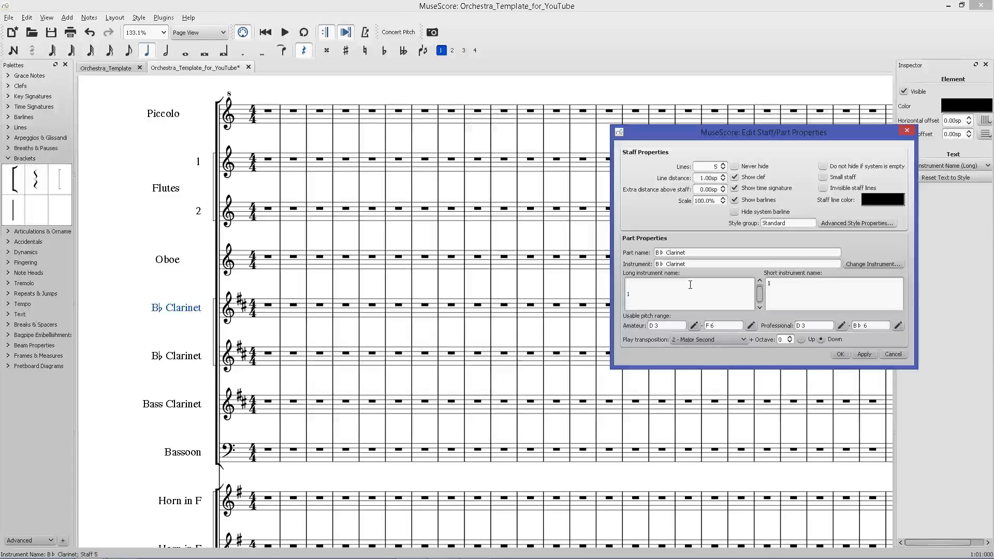
pyautogui.press('BackSpace')
pyautogui.hotkey('ctrl', 'z')
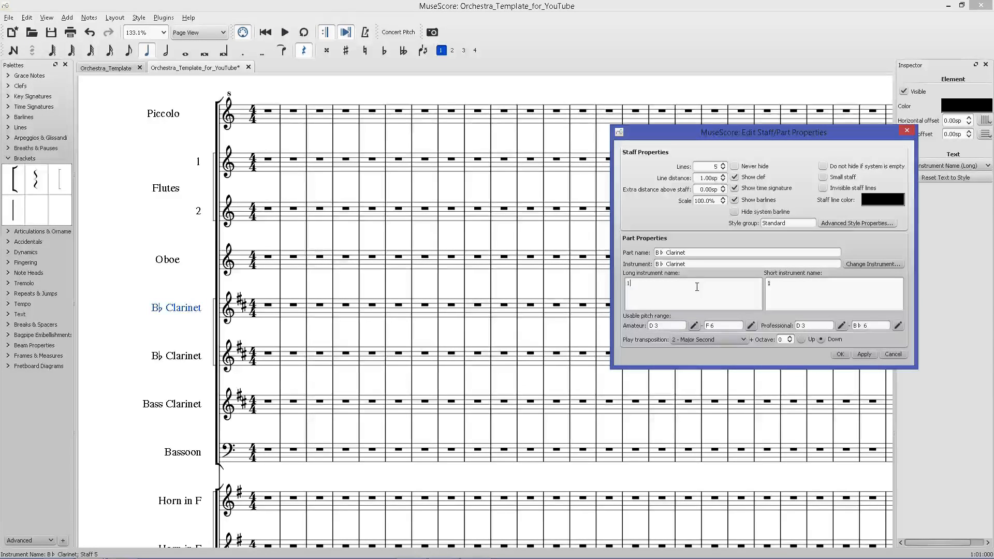
pyautogui.hotkey('ctrl', 'z')
pyautogui.click(787, 293)
pyautogui.hotkey('ctrl', 'z')
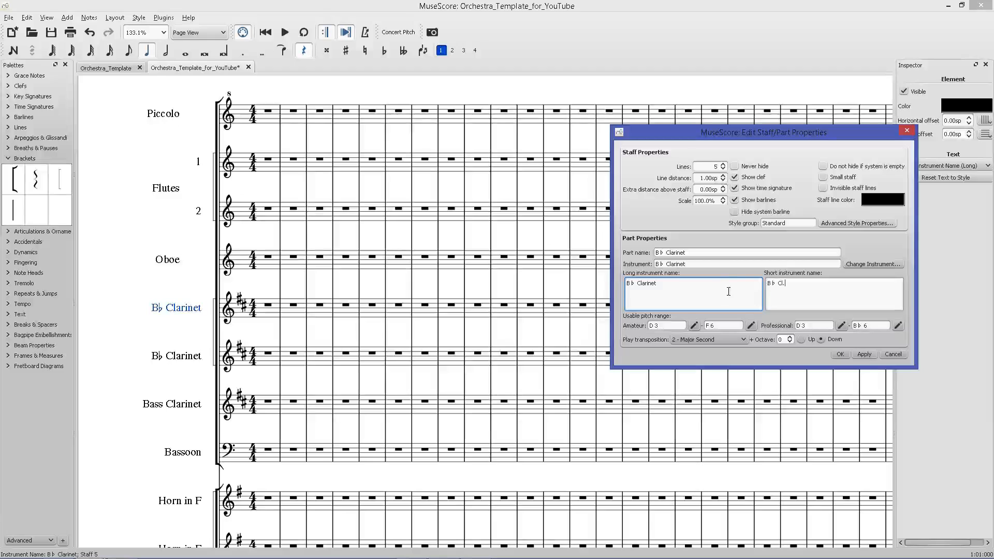
# Set the first B♭ Clarinet staff's long and short names to 1 above B♭ Clarinet on separate lines, and apply.
pyautogui.moveTo(690, 284); pyautogui.dragTo(617, 283)
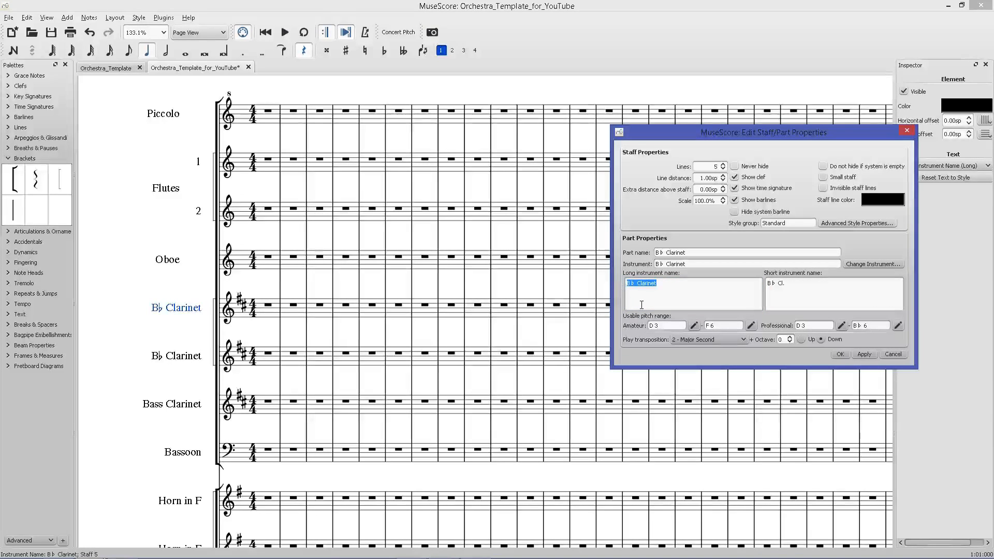
pyautogui.click(630, 287)
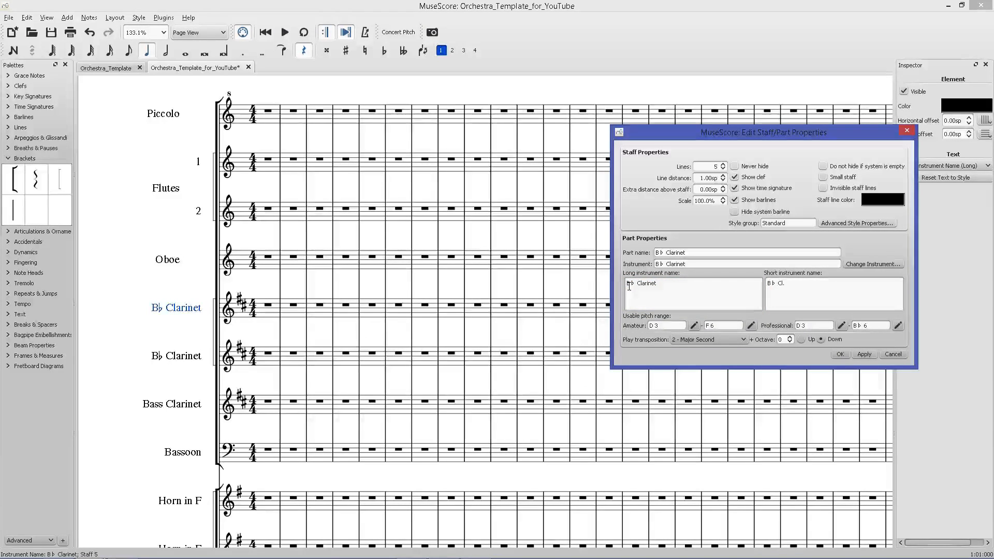
pyautogui.press('Return')
pyautogui.press('Return')
pyautogui.press('Return')
pyautogui.press('Return')
pyautogui.press('Return')
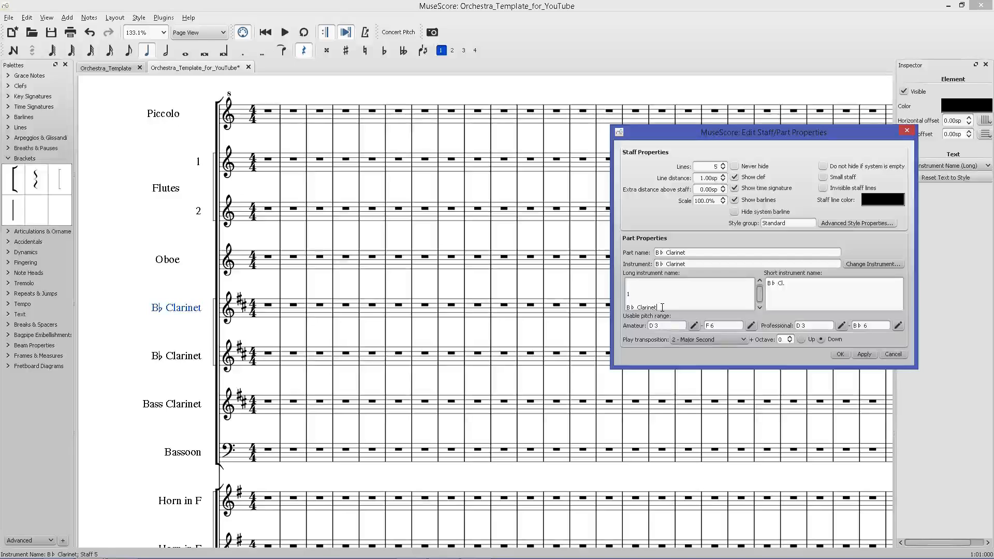
pyautogui.hotkey('ctrl', 'a')
pyautogui.hotkey('ctrl', 'c')
pyautogui.click(801, 289)
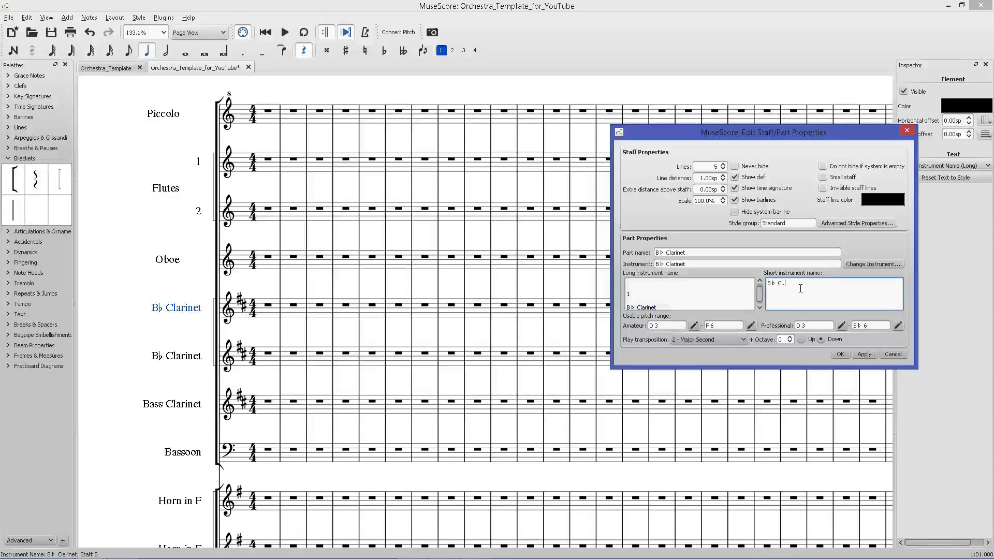
pyautogui.hotkey('ctrl', 'v')
pyautogui.hotkey('ctrl', 'a')
pyautogui.hotkey('ctrl', 'v')
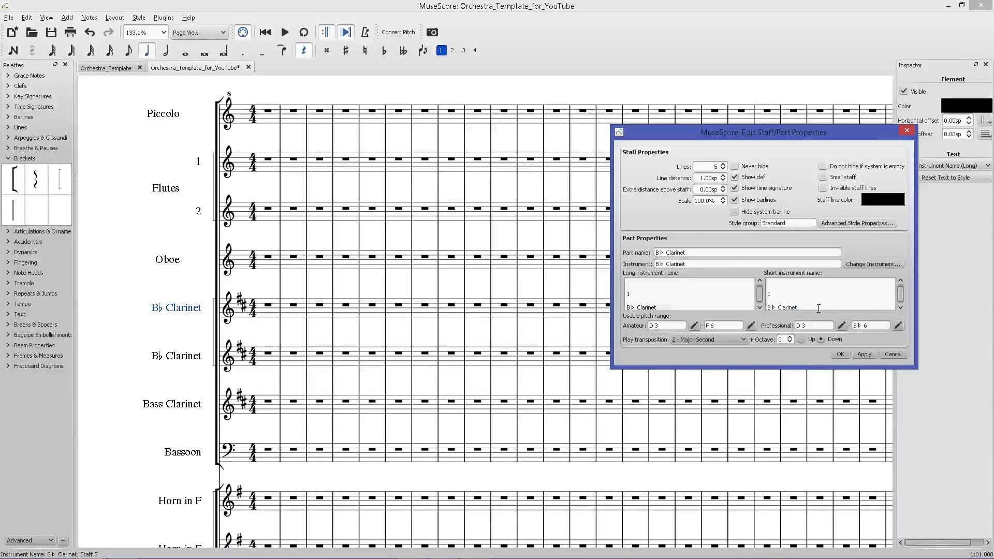
pyautogui.click(864, 354)
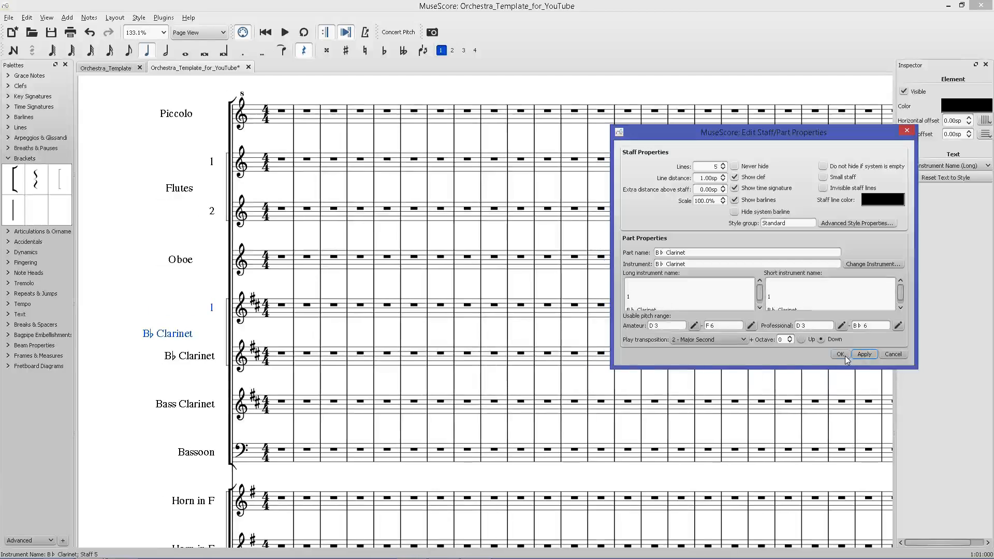
pyautogui.click(841, 354)
# Set the second B♭ Clarinet staff's long and short instrument names to 2 in its staff properties.
pyautogui.click(210, 357)
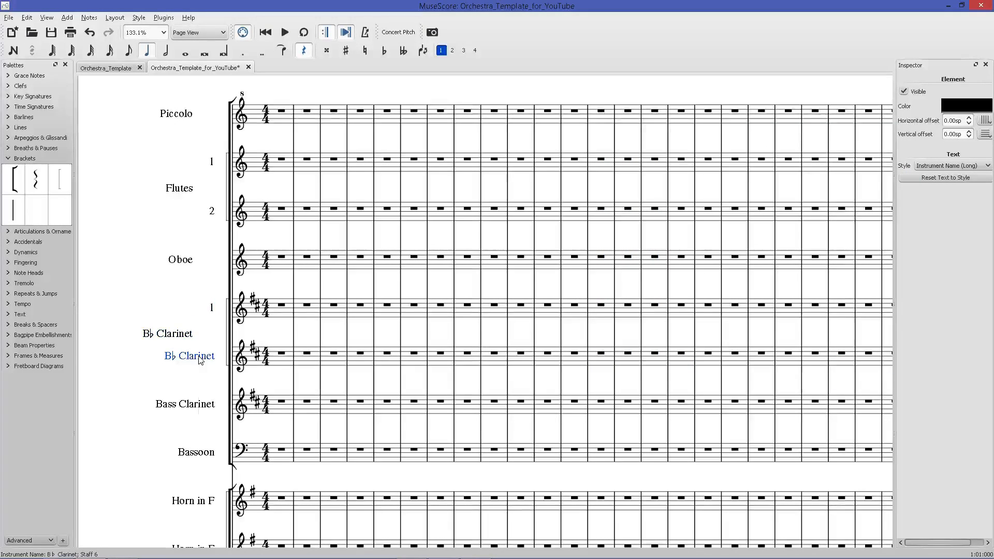
pyautogui.rightClick(199, 358)
pyautogui.click(228, 450)
pyautogui.moveTo(660, 284); pyautogui.dragTo(614, 279)
pyautogui.write('2')
pyautogui.moveTo(838, 299); pyautogui.dragTo(744, 287)
pyautogui.write('2')
pyautogui.click(862, 356)
pyautogui.click(841, 354)
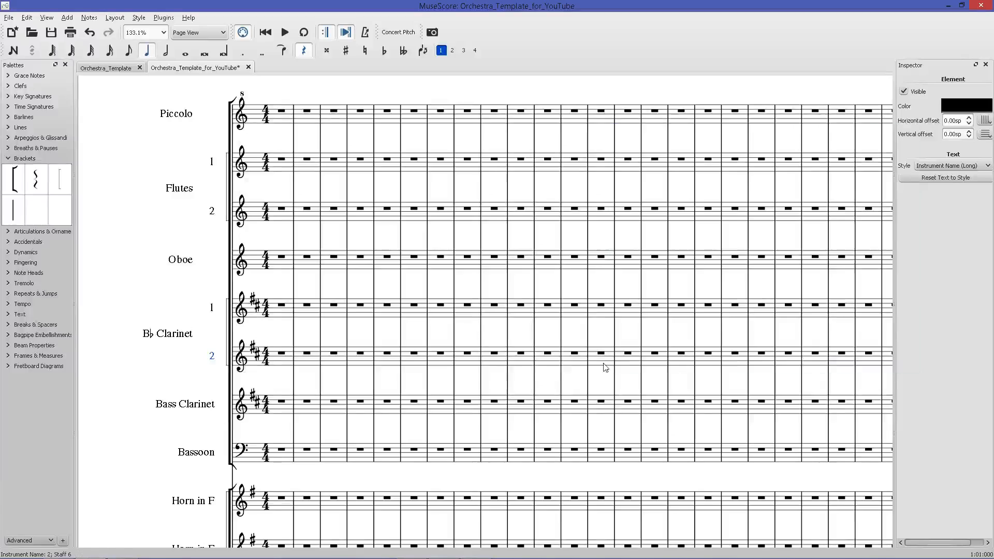
# Save the score.
pyautogui.hotkey('ctrl', 'a')
pyautogui.click(315, 334)
pyautogui.hotkey('ctrl', 's')
# Review the instrument labels on the score's following pages.
pyautogui.hscroll(16, 298, 336)
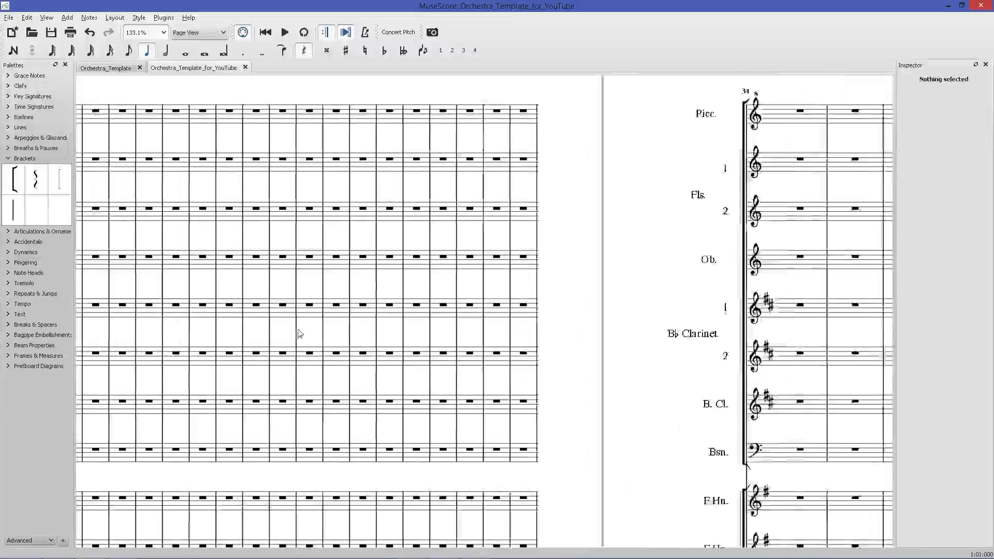
pyautogui.scroll(-8, 420, 339)
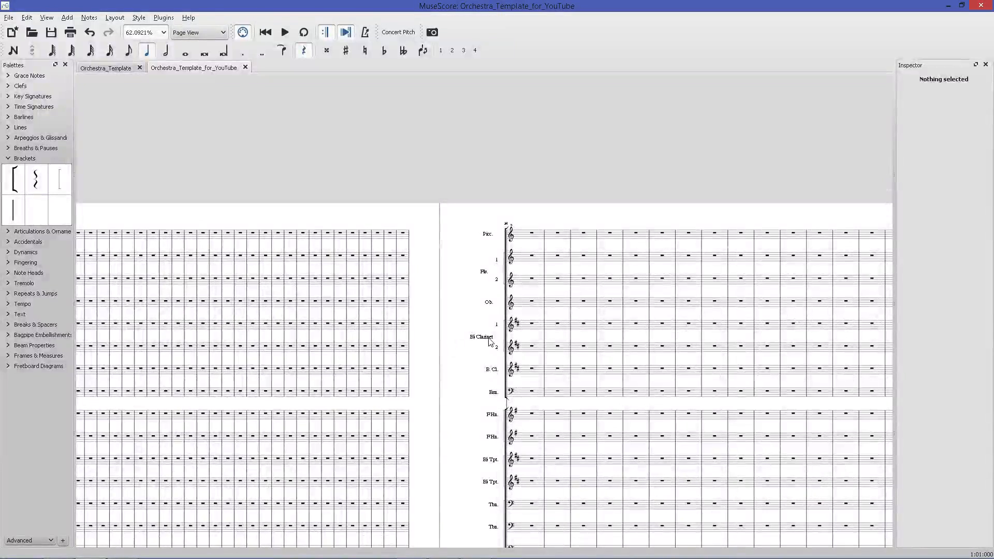
pyautogui.scroll(14, 486, 341)
pyautogui.scroll(-8, 497, 342)
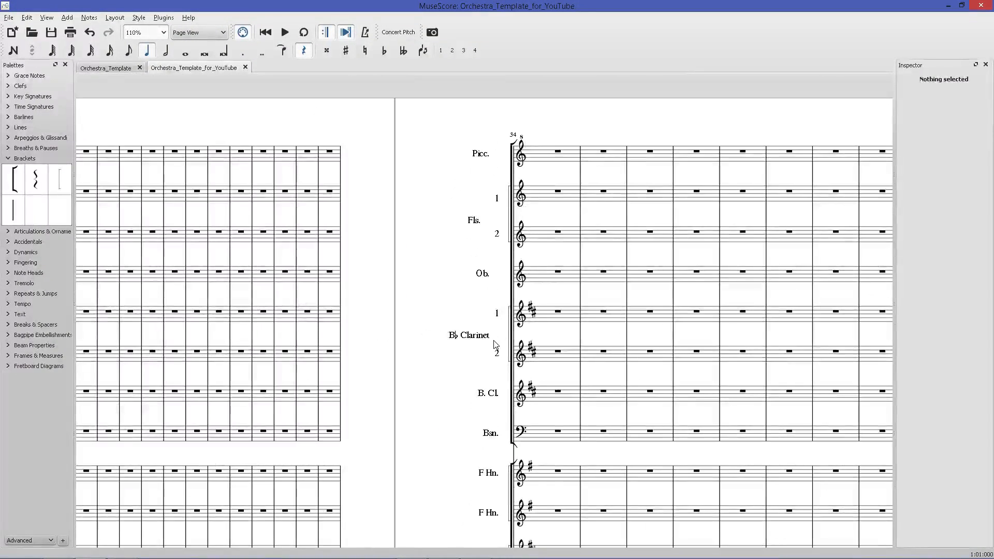
pyautogui.scroll(-9, 605, 370)
pyautogui.scroll(11, 605, 371)
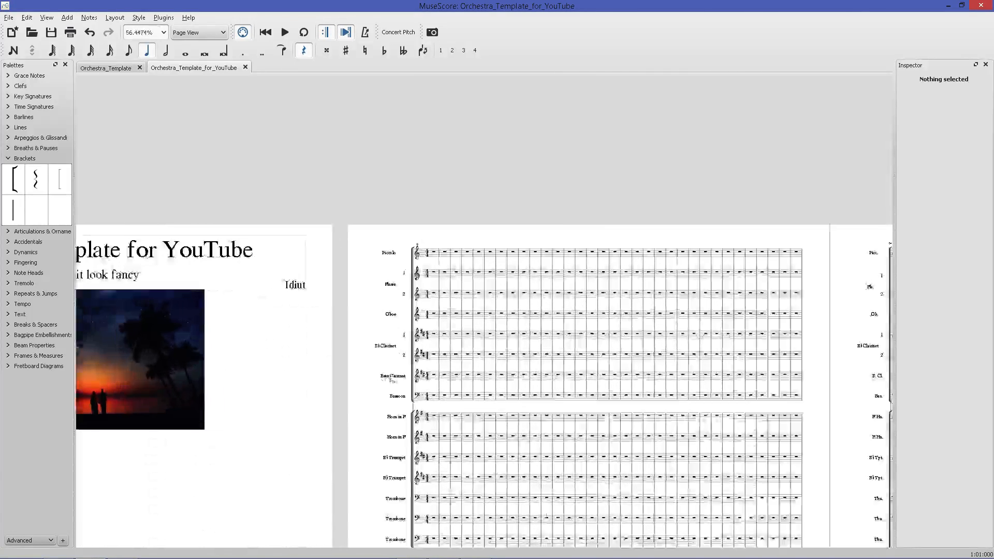
# Inspect the Bass Clarinet and Bassoon staffs' instrument names in their staff properties without changing them.
pyautogui.rightClick(388, 377)
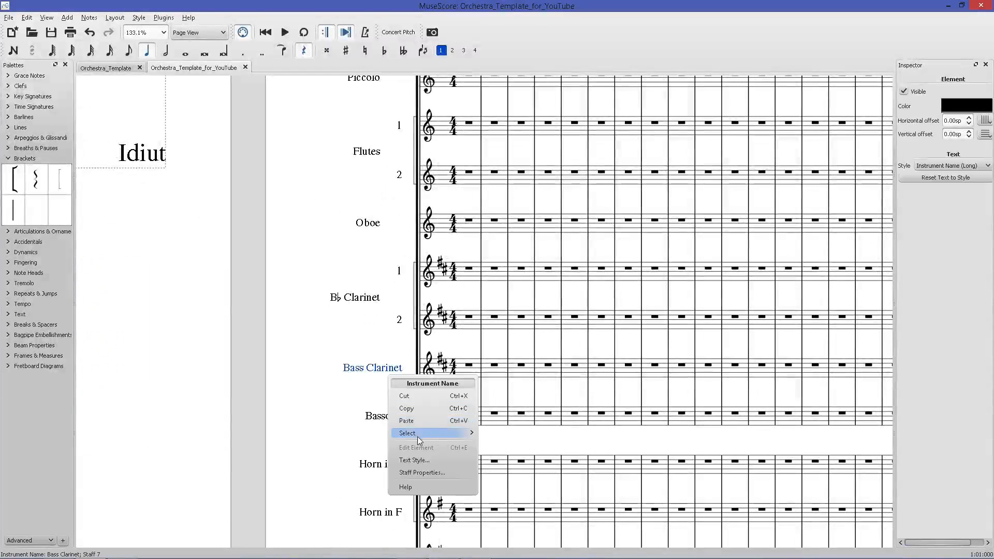
pyautogui.click(422, 472)
pyautogui.click(789, 307)
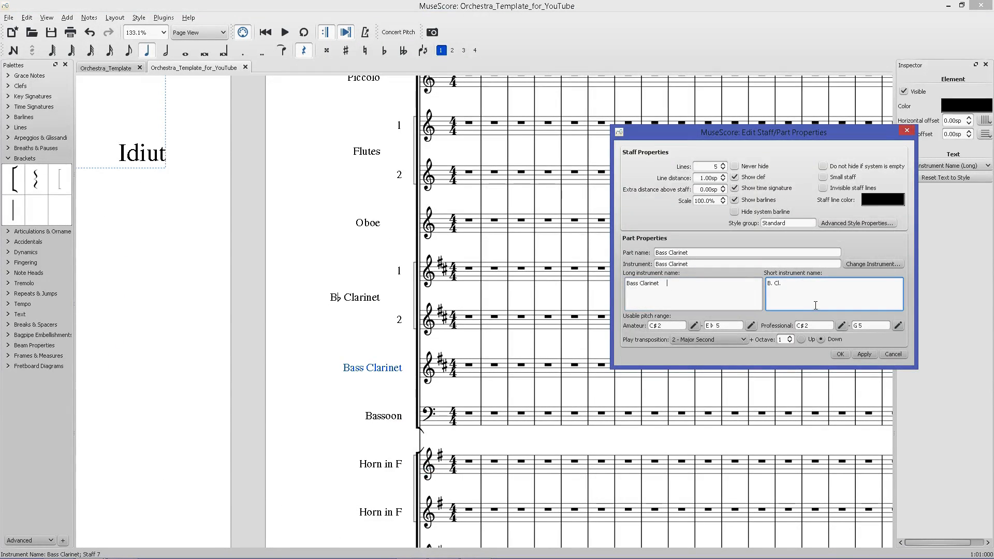
pyautogui.click(864, 354)
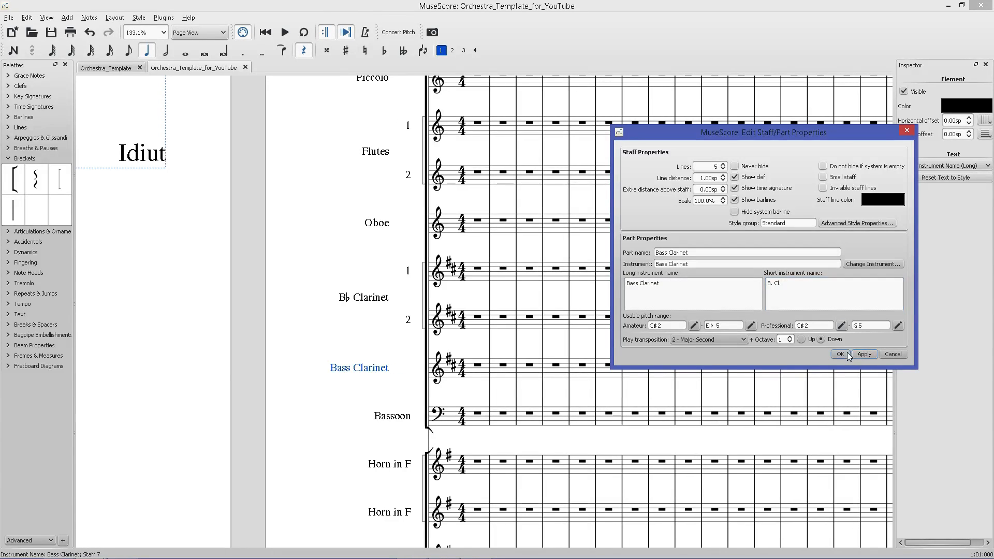
pyautogui.click(841, 354)
pyautogui.rightClick(393, 415)
pyautogui.click(418, 514)
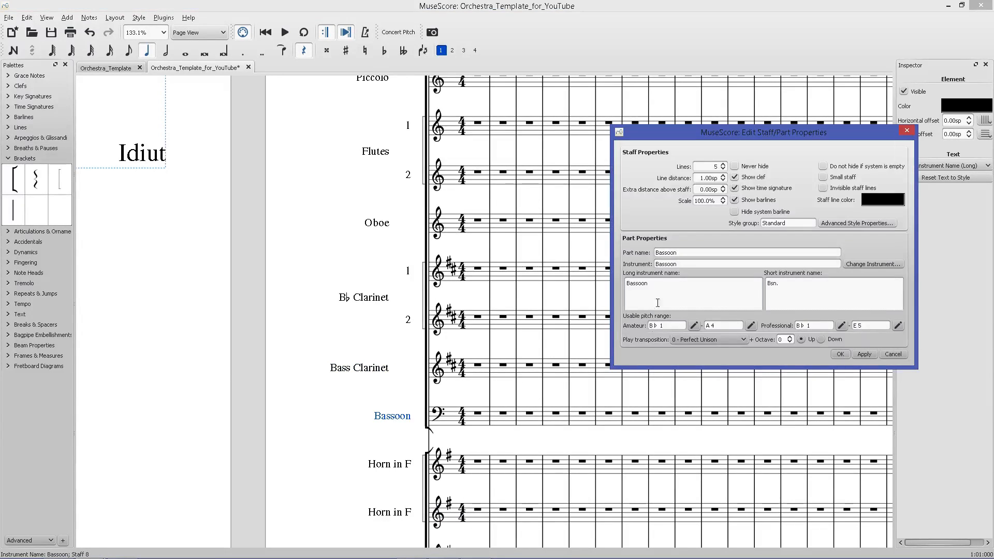
pyautogui.click(818, 302)
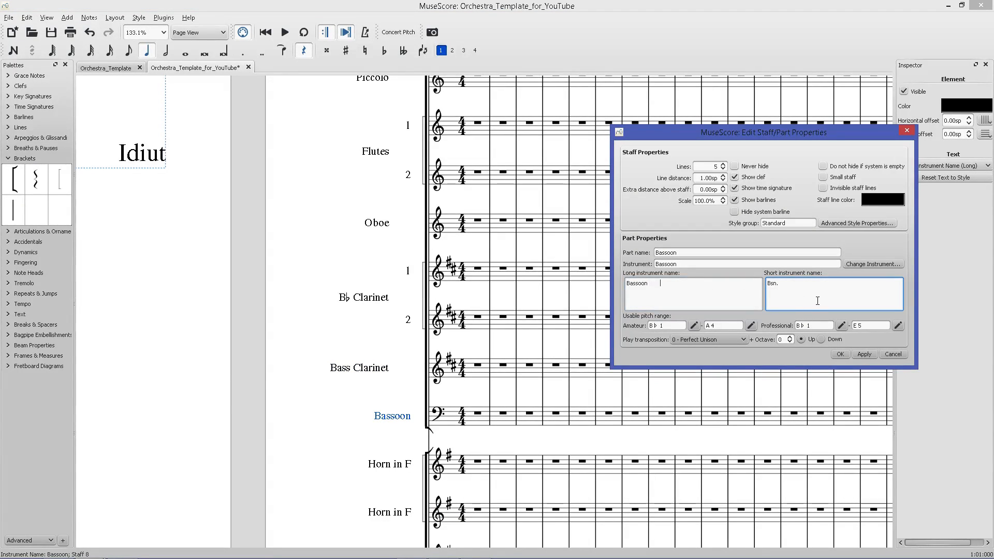
pyautogui.click(865, 354)
pyautogui.click(841, 355)
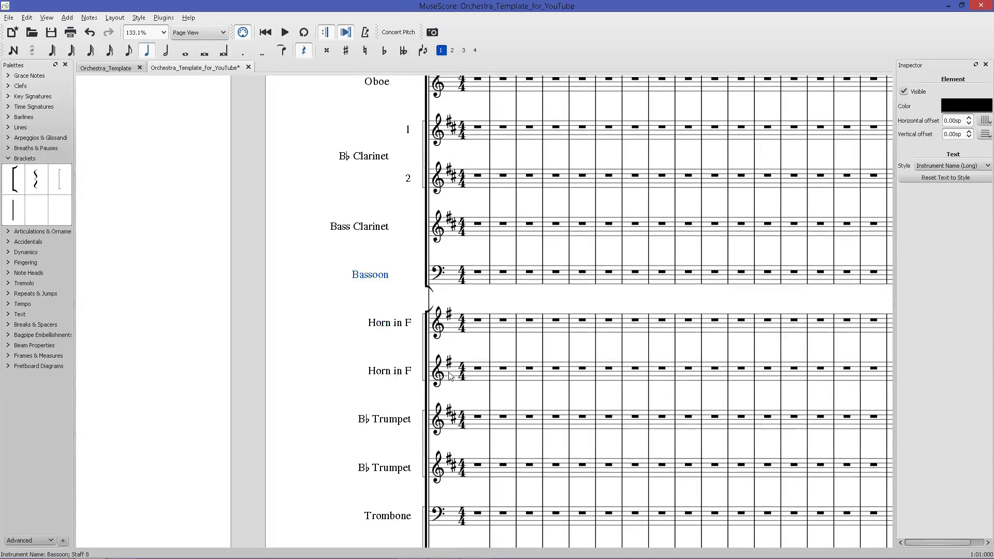
# Set the first Horn in F staff's long name to 1, 2, F Horns and short name to 1, 2, F Hns. on separate lines.
pyautogui.click(394, 324)
pyautogui.rightClick(394, 324)
pyautogui.click(414, 433)
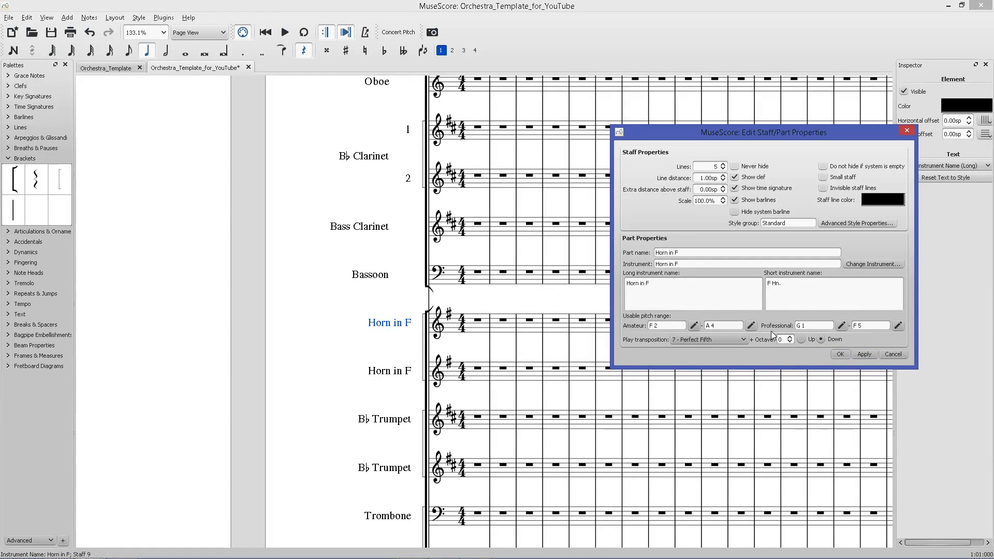
pyautogui.click(700, 287)
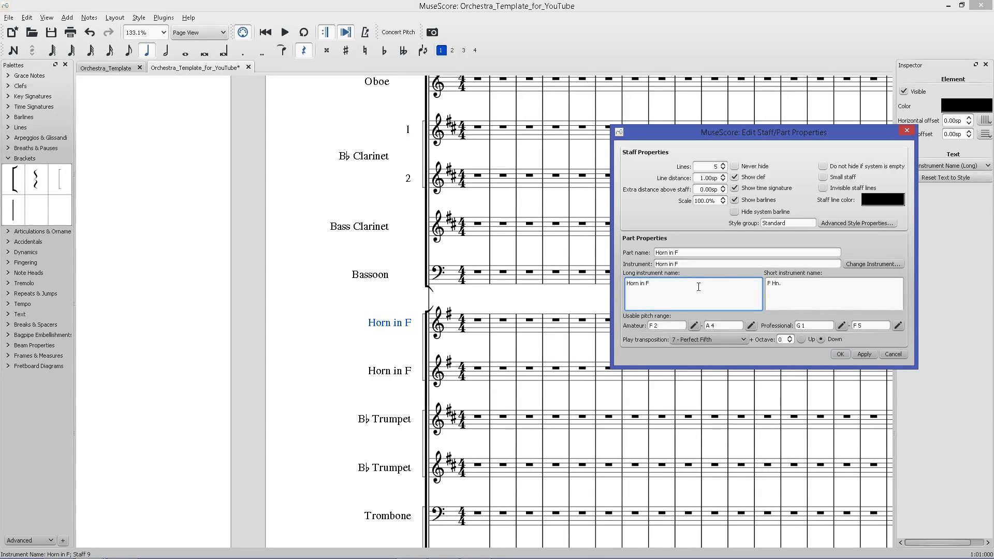
pyautogui.moveTo(698, 287); pyautogui.dragTo(606, 276)
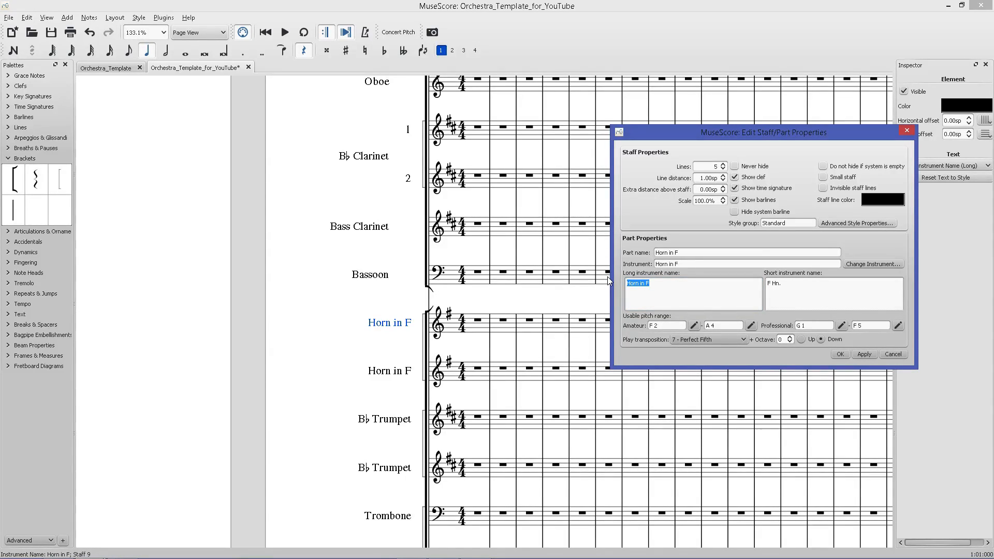
pyautogui.write('1')
pyautogui.write('2 F Horns')
pyautogui.hotkey('ctrl', 'a')
pyautogui.hotkey('ctrl', 'c')
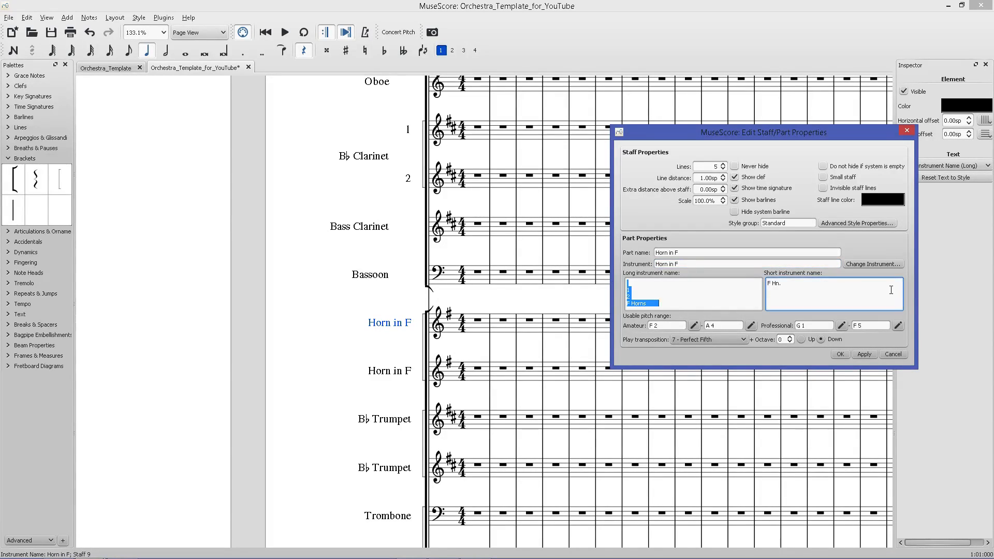
pyautogui.moveTo(892, 288); pyautogui.dragTo(744, 285)
pyautogui.hotkey('ctrl', 'v')
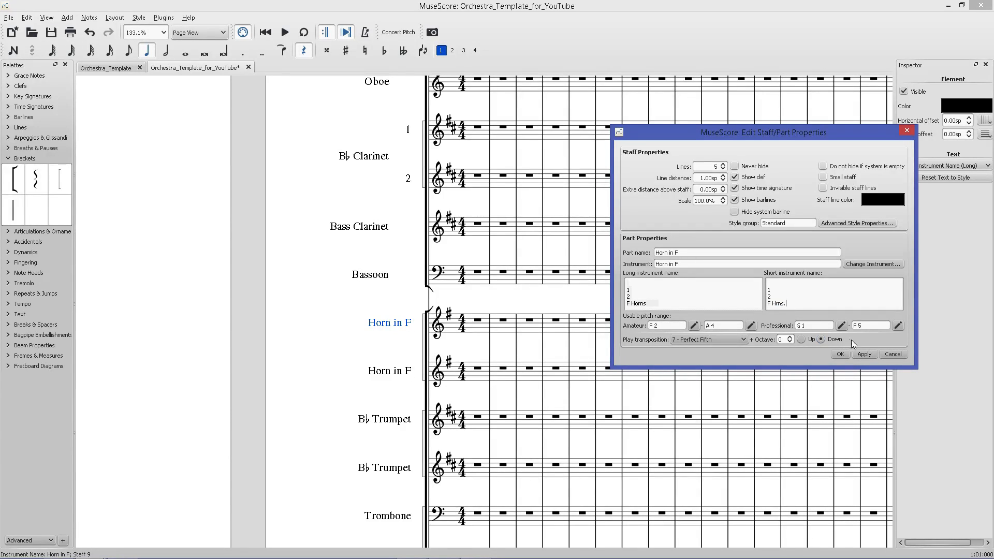
pyautogui.click(864, 355)
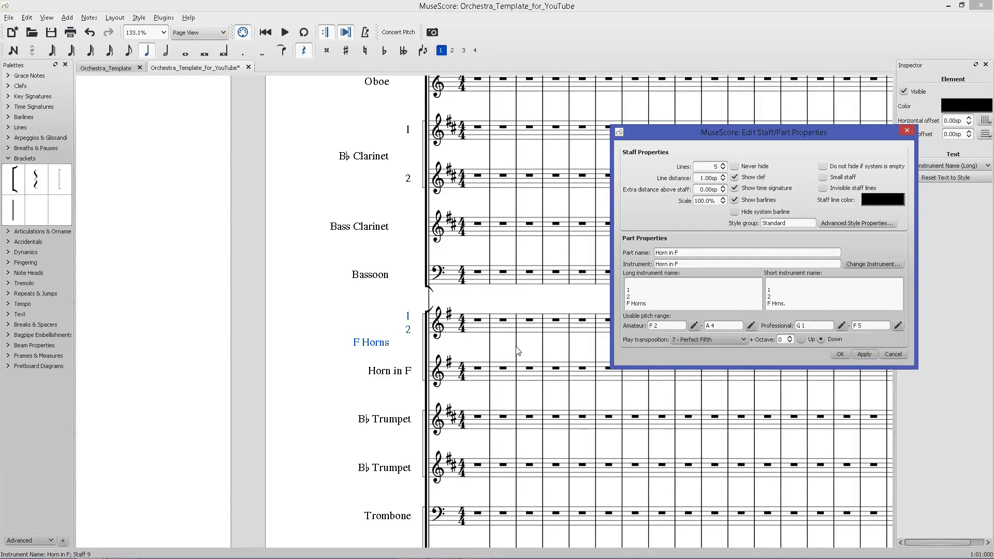
pyautogui.press('Return')
pyautogui.press('Escape')
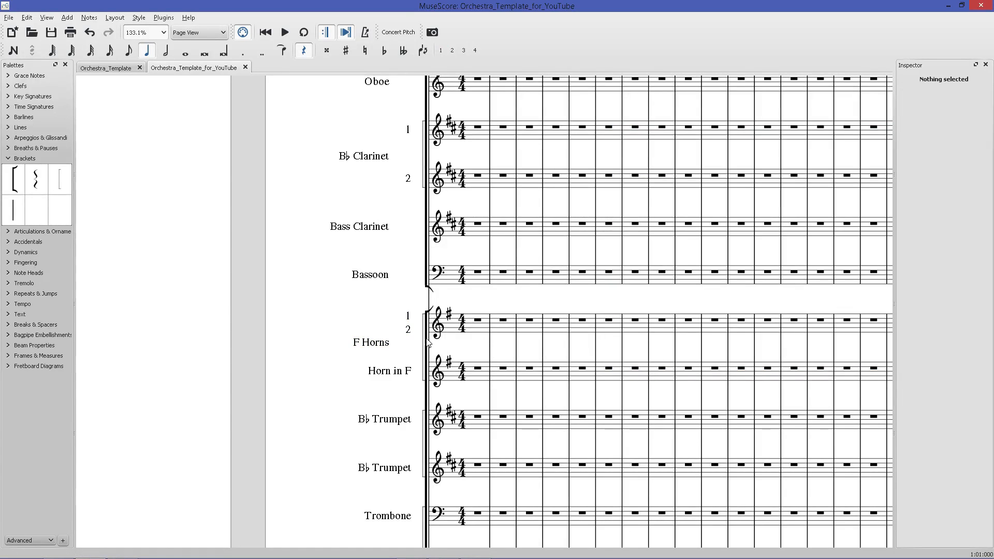
# Set the second Horn in F staff's long and short instrument names to 3 and 4 on separate lines.
pyautogui.scroll(4, 466, 339)
pyautogui.scroll(6, 466, 339)
pyautogui.rightClick(313, 402)
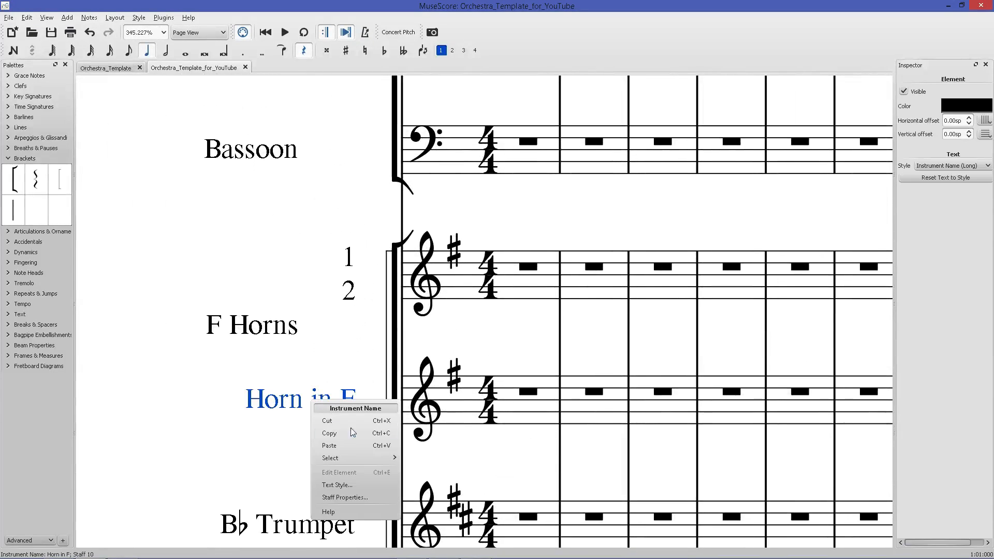
pyautogui.click(371, 502)
pyautogui.tripleClick(637, 286)
pyautogui.write('3')
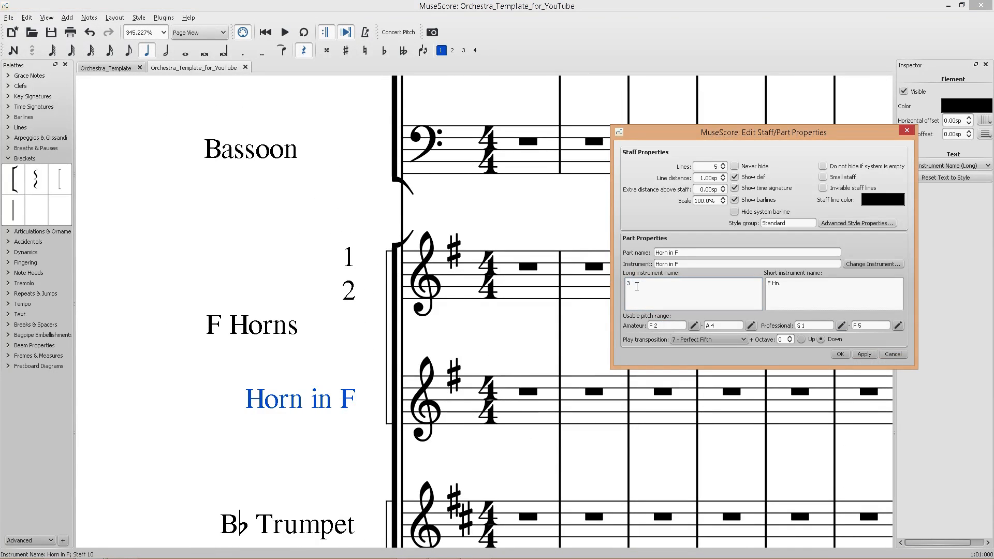
pyautogui.moveTo(785, 287); pyautogui.dragTo(757, 280)
pyautogui.write('3')
pyautogui.press('Return')
pyautogui.write('4')
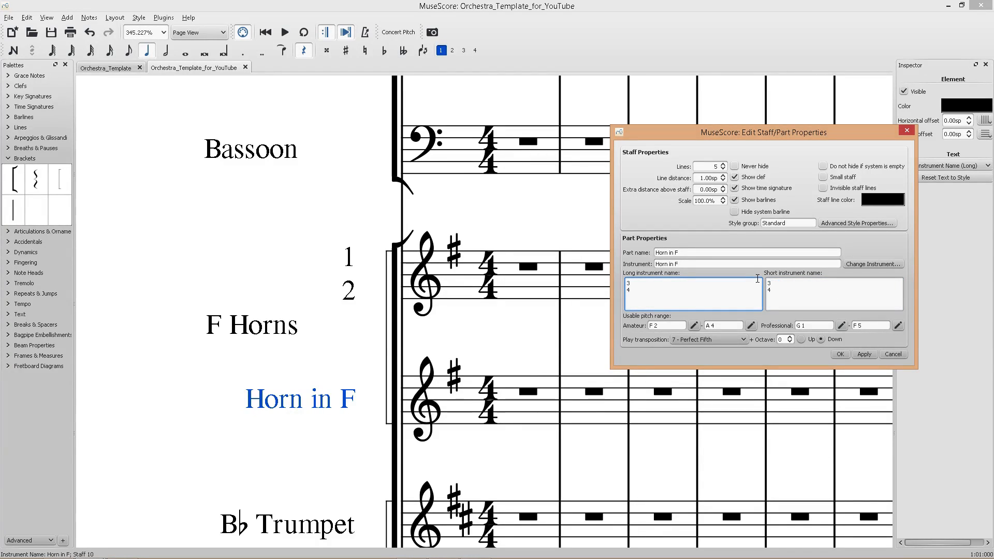
pyautogui.click(864, 355)
pyautogui.click(841, 355)
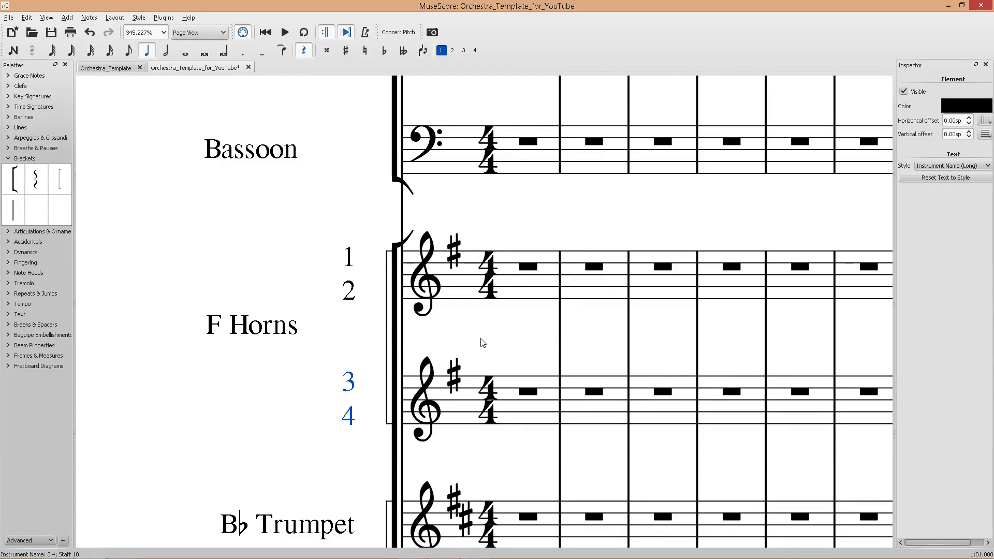
pyautogui.press('Escape')
# Save the score.
pyautogui.scroll(-15, 483, 342)
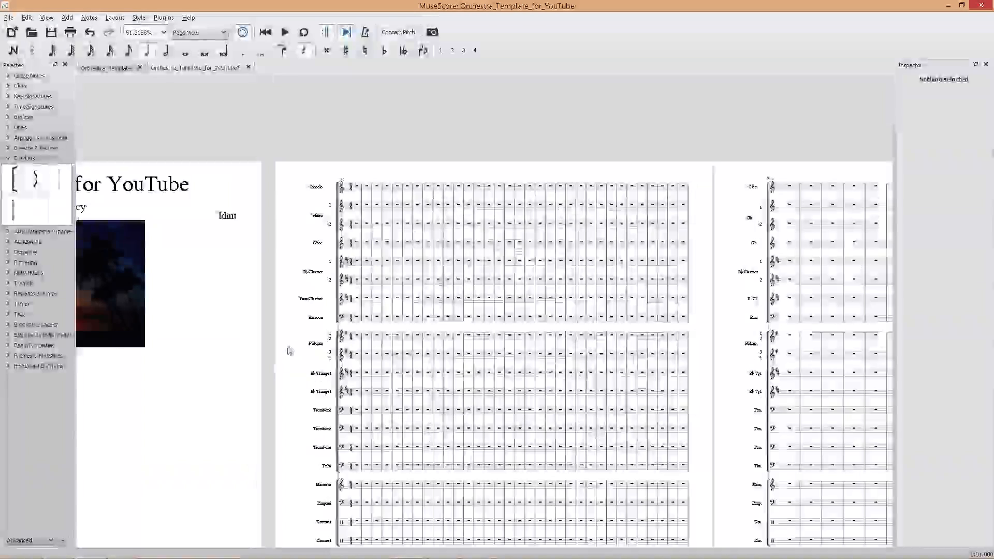
pyautogui.hscroll(6, 292, 350)
pyautogui.hscroll(-7, 316, 352)
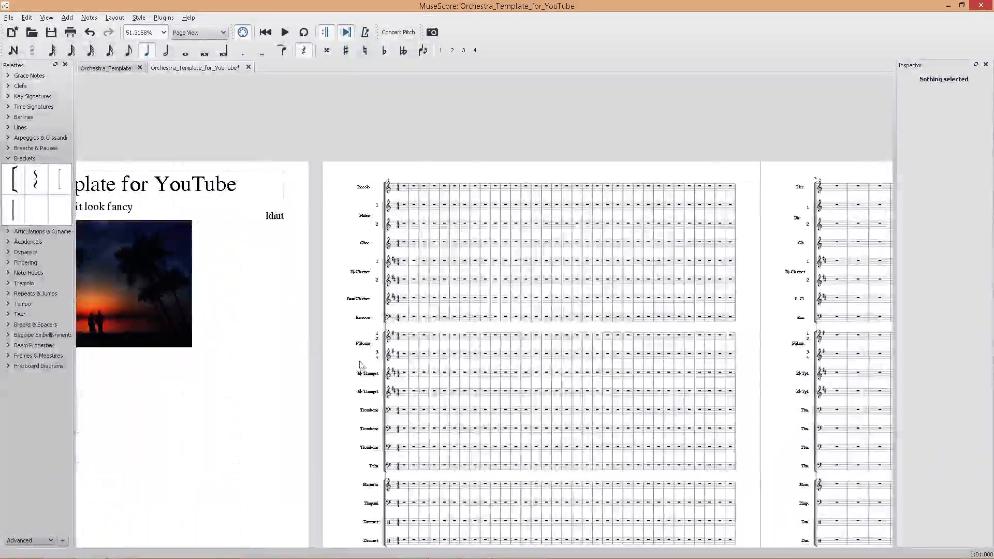
pyautogui.click(405, 357)
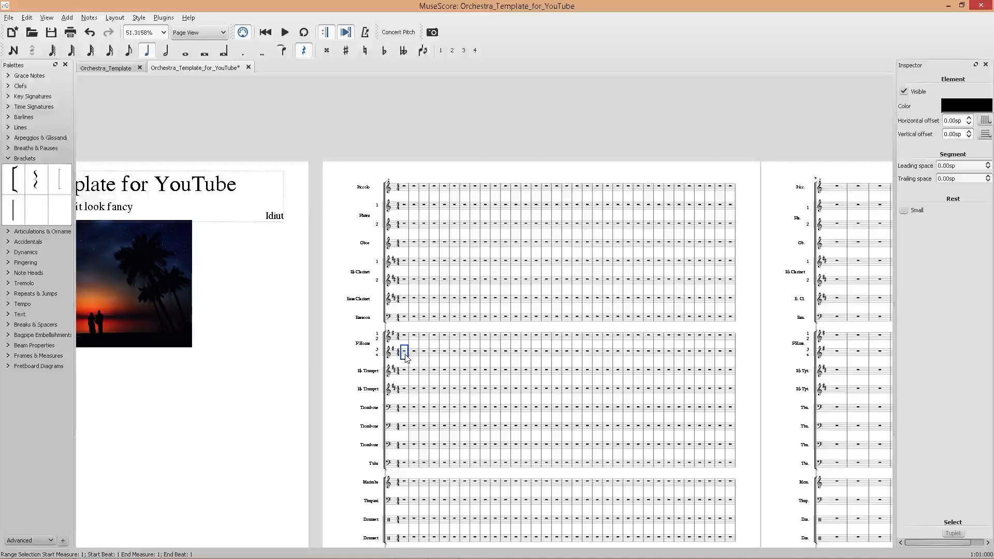
pyautogui.hotkey('ctrl', 'z')
pyautogui.scroll(12, 383, 348)
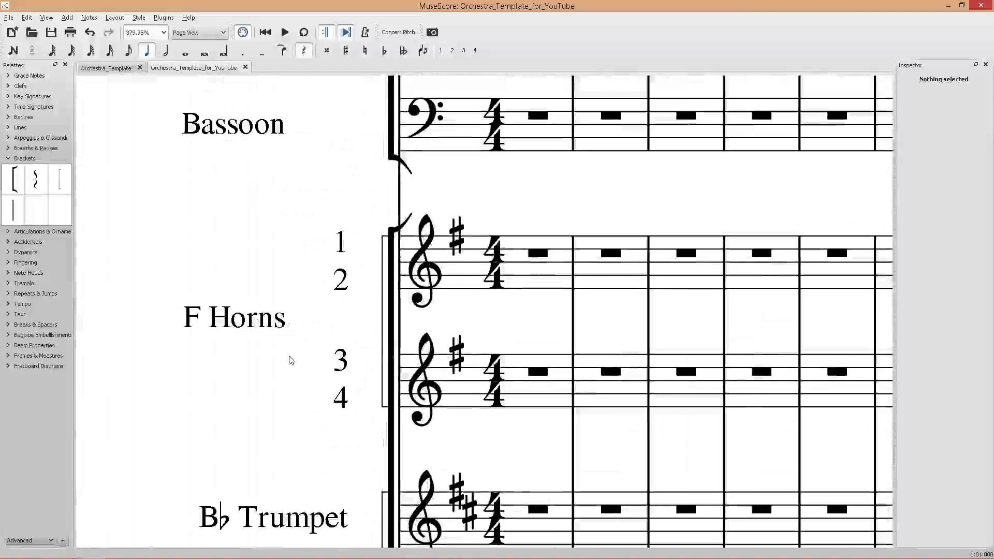
pyautogui.scroll(-5, 291, 361)
pyautogui.scroll(-2, 402, 348)
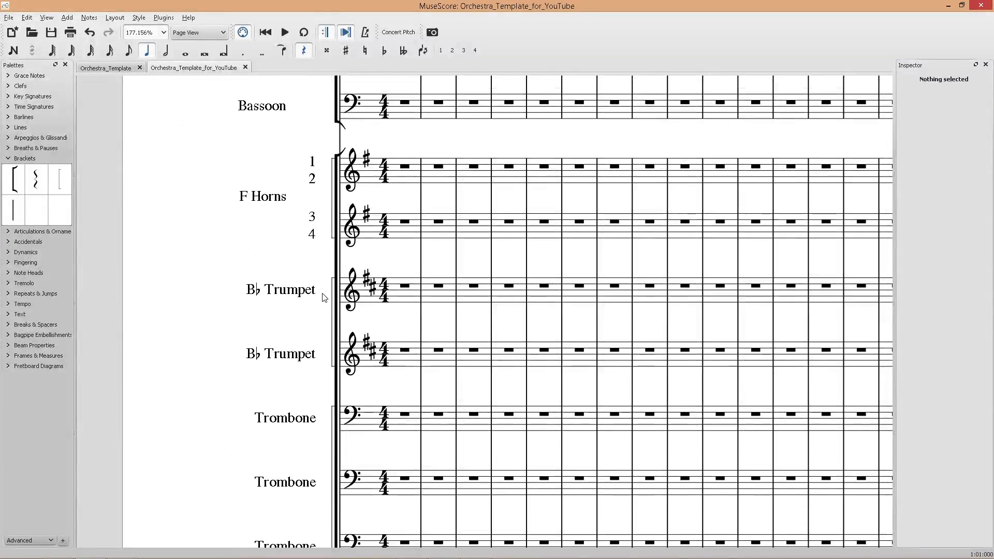
pyautogui.rightClick(289, 290)
pyautogui.click(331, 384)
pyautogui.moveTo(659, 284); pyautogui.dragTo(625, 286)
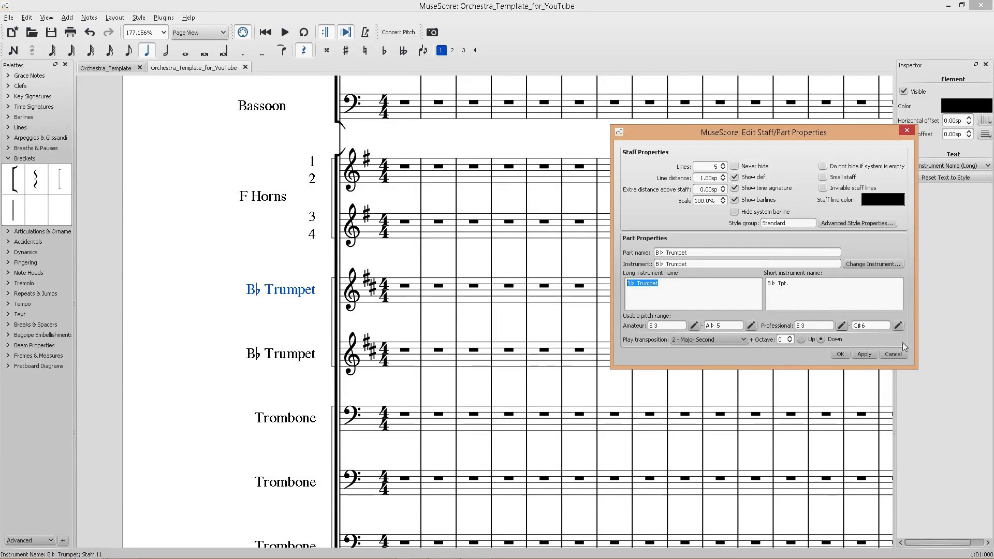
pyautogui.click(894, 354)
# Copy the Flutes staff's long instrument name from its staff properties.
pyautogui.scroll(-5, 793, 350)
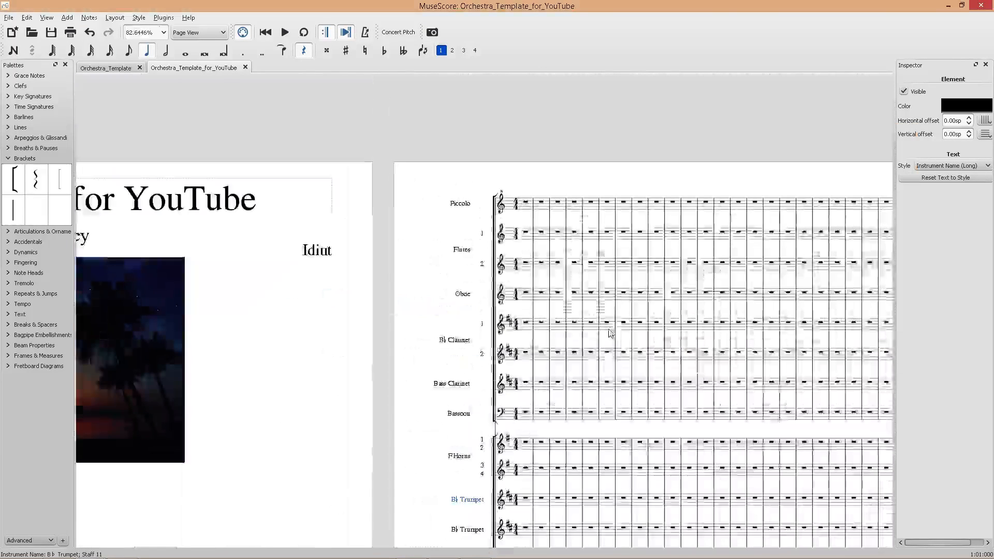
pyautogui.rightClick(472, 259)
pyautogui.click(507, 352)
pyautogui.hotkey('ctrl', 'a')
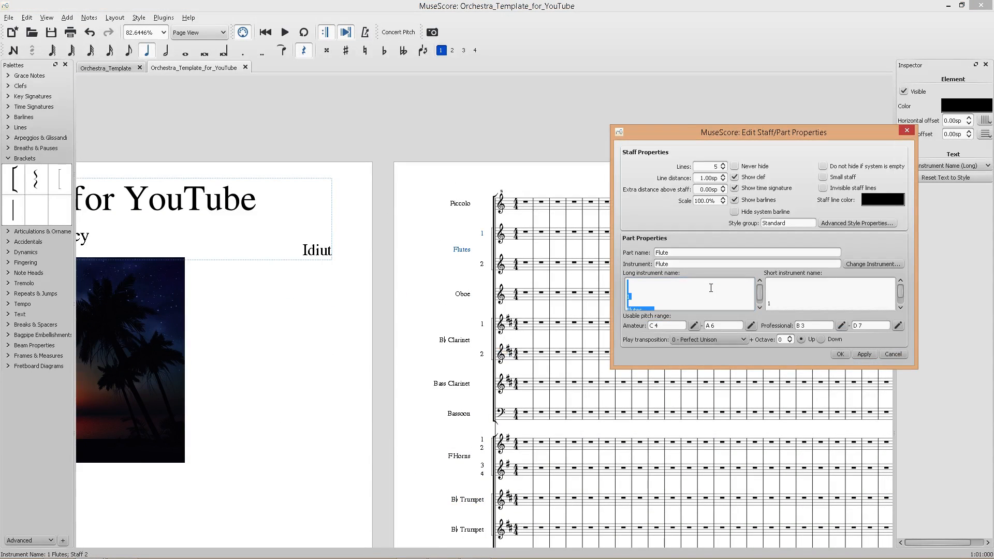
pyautogui.click(893, 354)
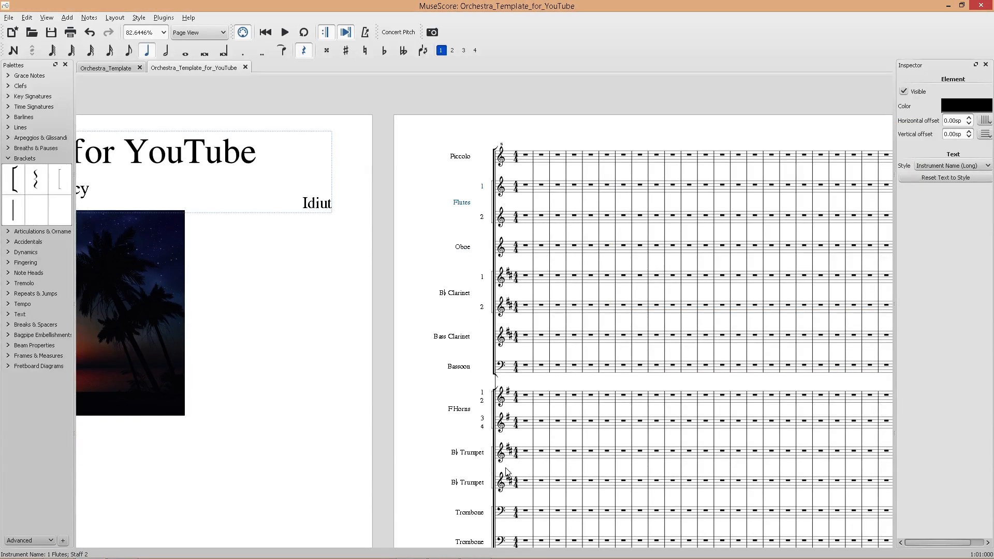
# Set the first B♭ Trumpet staff's long name to 1 and B♭ Trumpet and short name to 1 and B♭ Tpt. on separate lines, and save.
pyautogui.scroll(-2, 484, 435)
pyautogui.rightClick(482, 413)
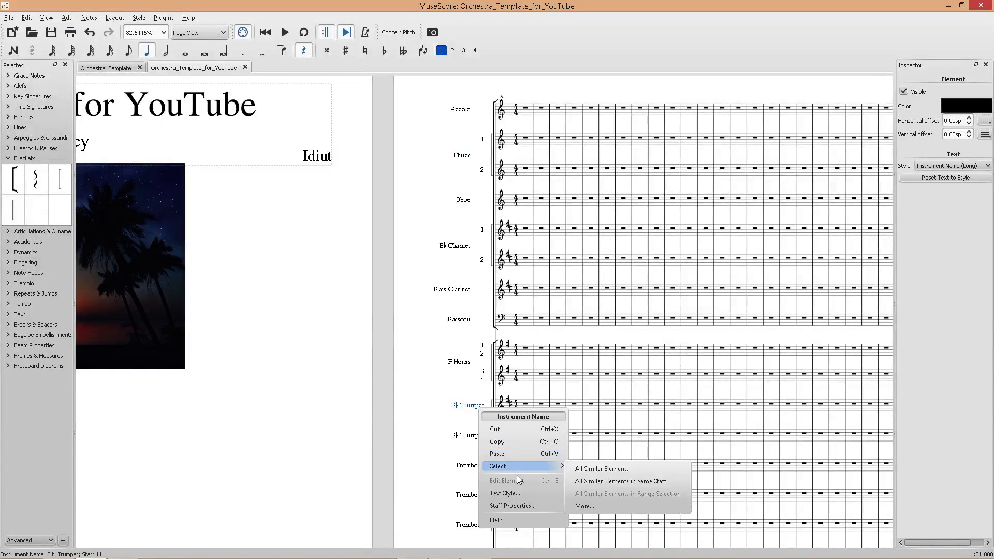
pyautogui.click(520, 505)
pyautogui.hotkey('ctrl', 'a')
pyautogui.hotkey('ctrl', 'c')
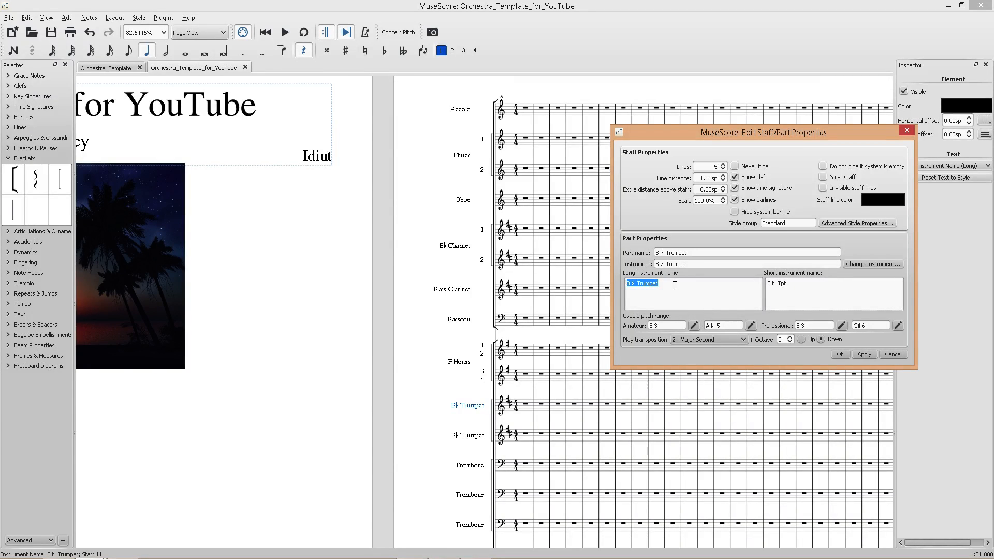
pyautogui.click(628, 285)
pyautogui.hotkey('ctrl', 'v')
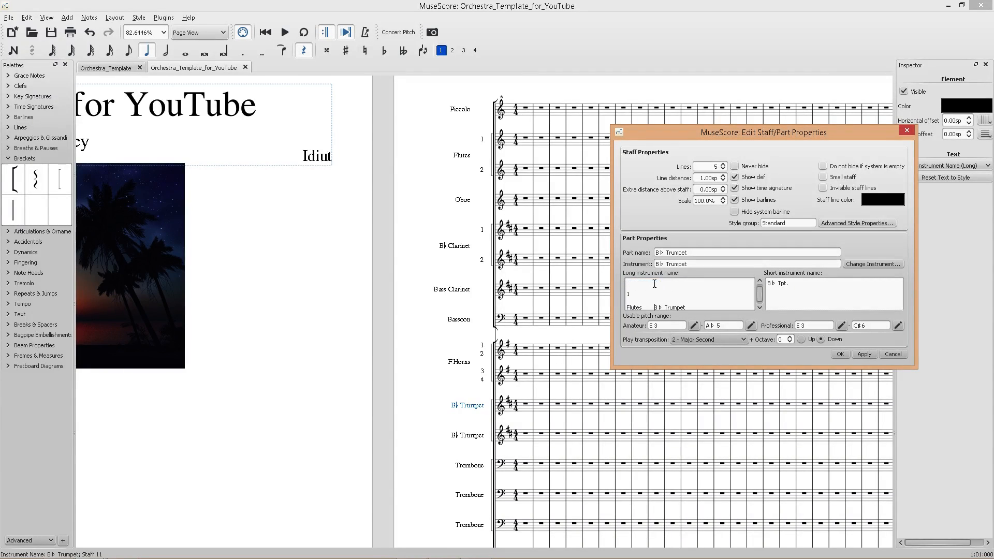
pyautogui.moveTo(655, 307)
pyautogui.mouseDown()
pyautogui.moveTo(690, 309)
pyautogui.moveTo(665, 305)
pyautogui.mouseUp()
pyautogui.press('BackSpace')
pyautogui.moveTo(644, 306); pyautogui.dragTo(696, 305)
pyautogui.hotkey('ctrl', 'v')
pyautogui.click(698, 305)
pyautogui.hotkey('ctrl', 'a')
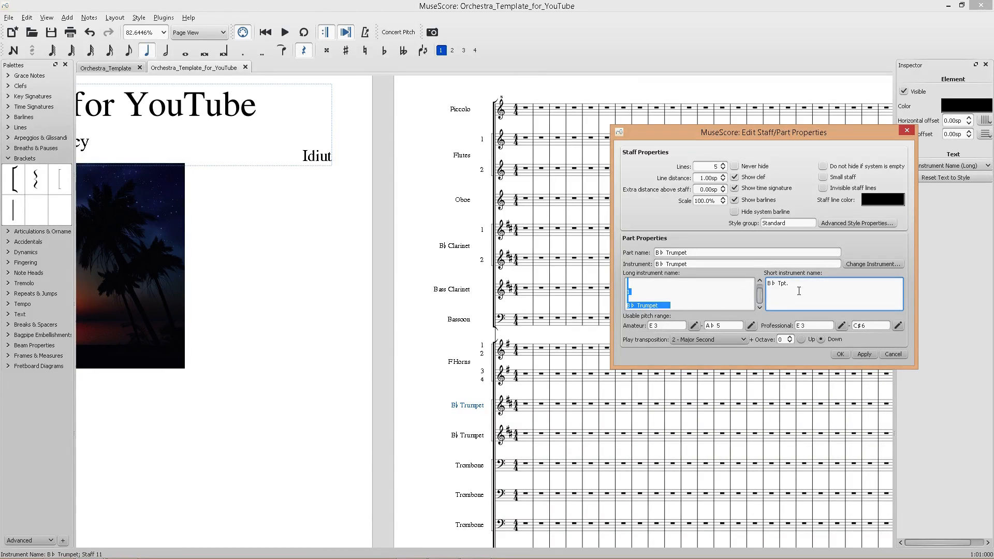
pyautogui.press('Tab')
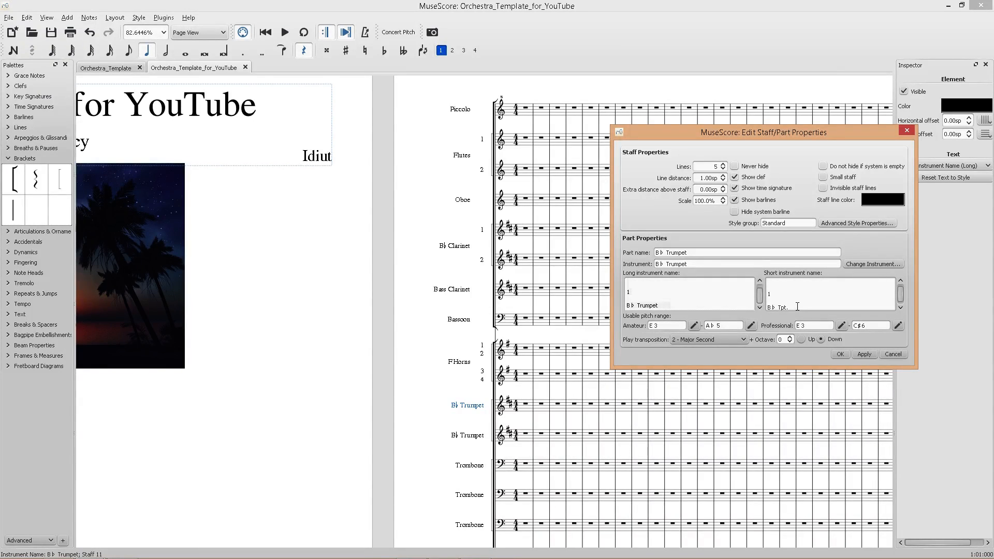
pyautogui.press('BackSpace')
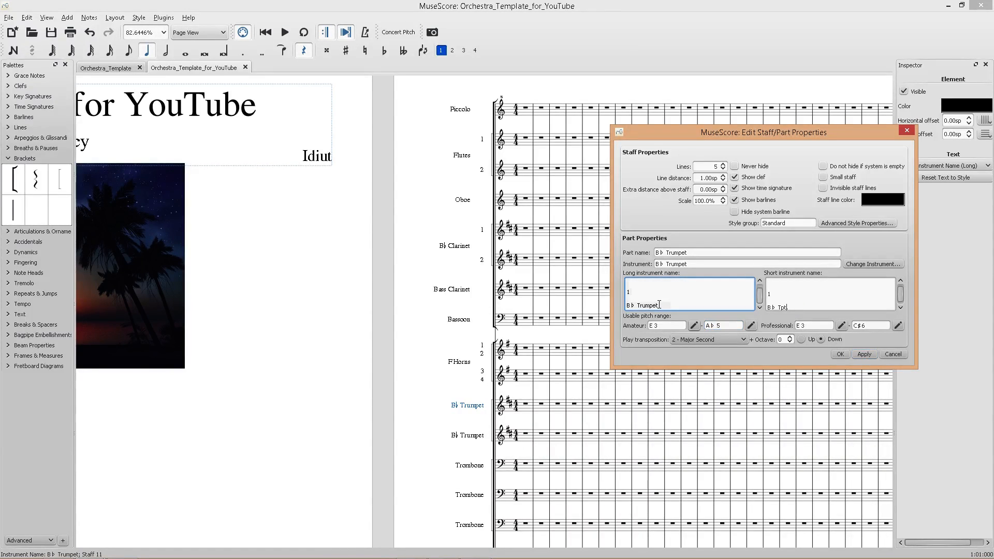
pyautogui.click(659, 305)
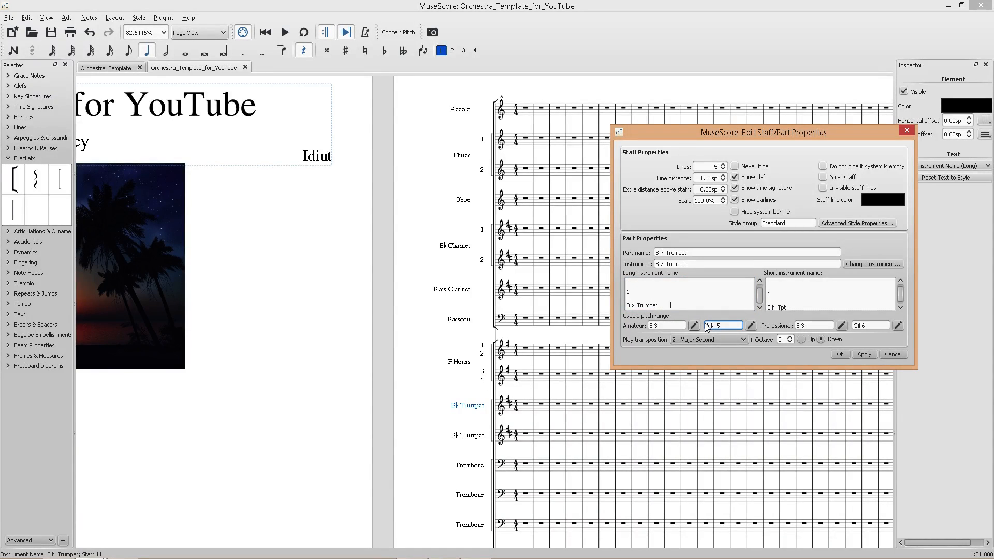
pyautogui.click(864, 354)
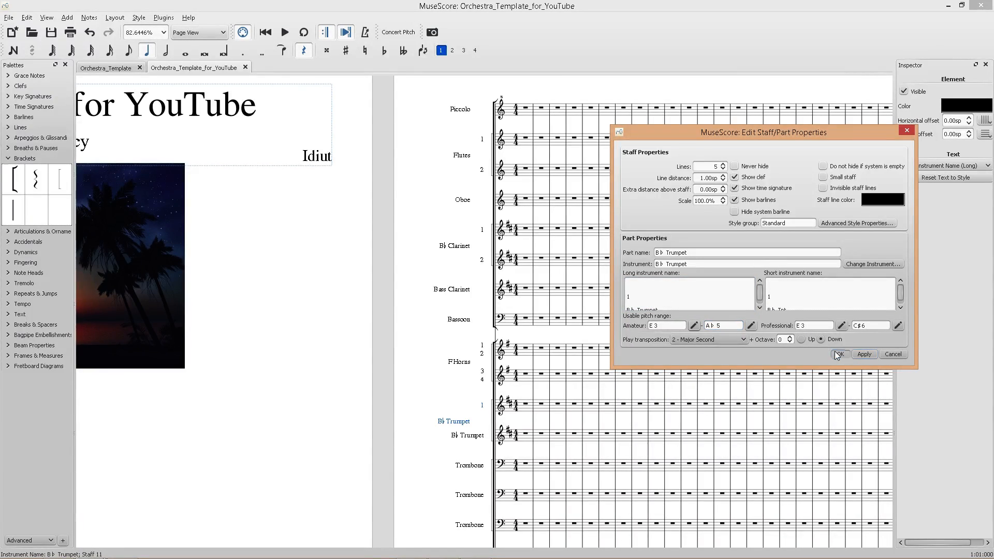
pyautogui.click(840, 354)
pyautogui.hotkey('ctrl', 's')
# Set the second B♭ Trumpet staff's long and short instrument names to 2.
pyautogui.scroll(5, 551, 409)
pyautogui.rightClick(470, 442)
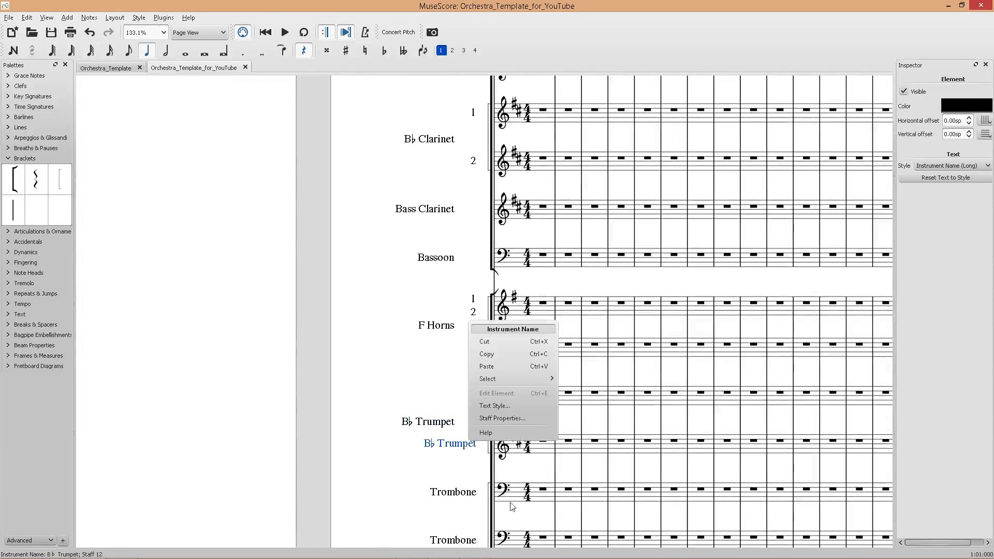
pyautogui.click(514, 420)
pyautogui.moveTo(673, 305); pyautogui.dragTo(607, 282)
pyautogui.write('2')
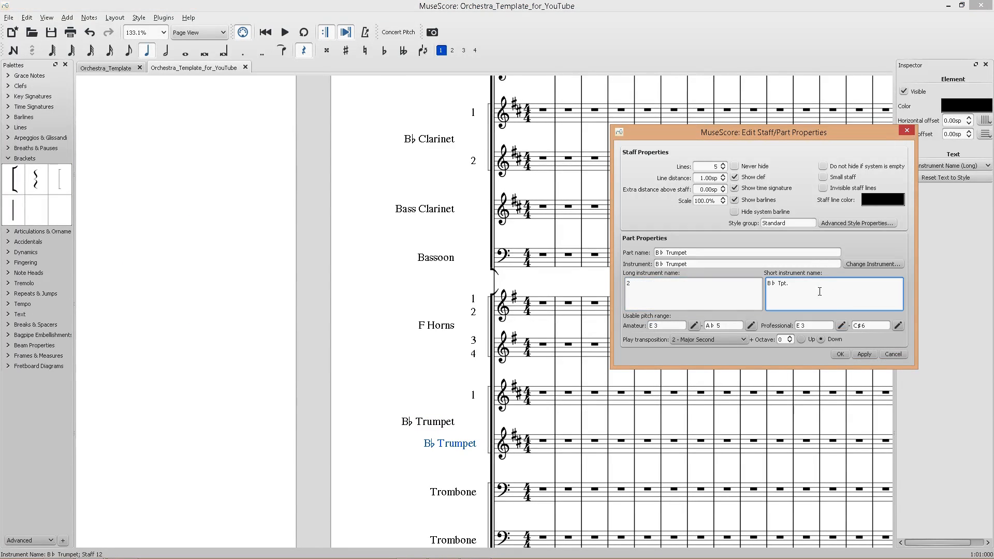
pyautogui.moveTo(819, 291); pyautogui.dragTo(734, 278)
pyautogui.write('2')
pyautogui.click(864, 354)
pyautogui.click(840, 354)
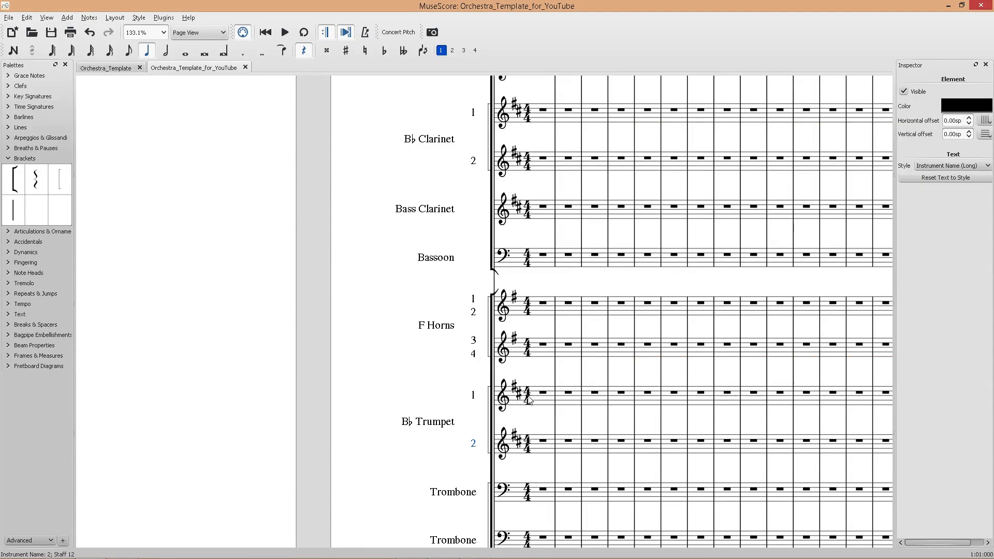
# Set the first Trombone staff's long and short instrument names to 1.
pyautogui.scroll(-6, 519, 425)
pyautogui.scroll(-2, 544, 415)
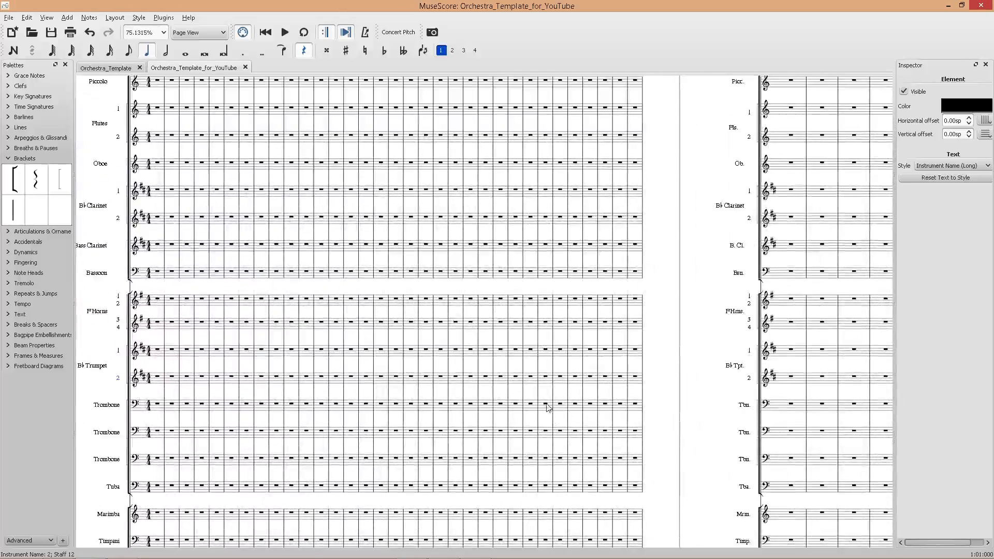
pyautogui.hscroll(-3, 557, 417)
pyautogui.scroll(3, 401, 403)
pyautogui.scroll(-3, 289, 406)
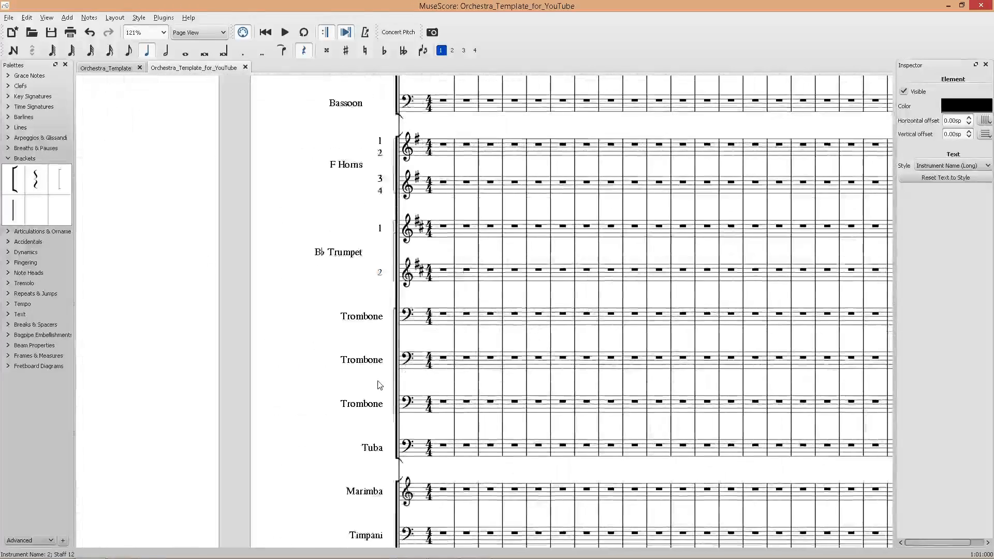
pyautogui.click(366, 273)
pyautogui.rightClick(366, 274)
pyautogui.click(403, 369)
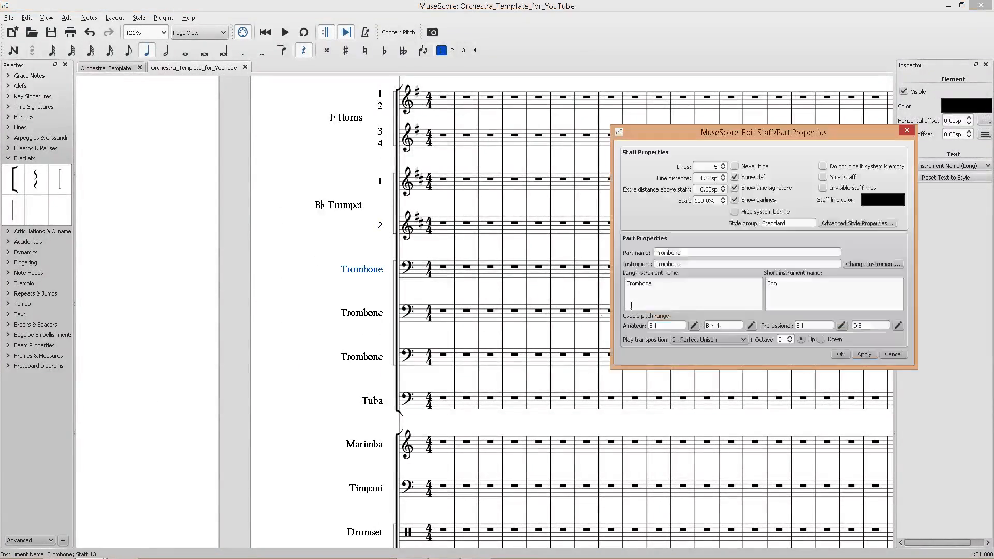
pyautogui.moveTo(657, 284); pyautogui.dragTo(607, 278)
pyautogui.write('1')
pyautogui.press('Tab')
pyautogui.write('1')
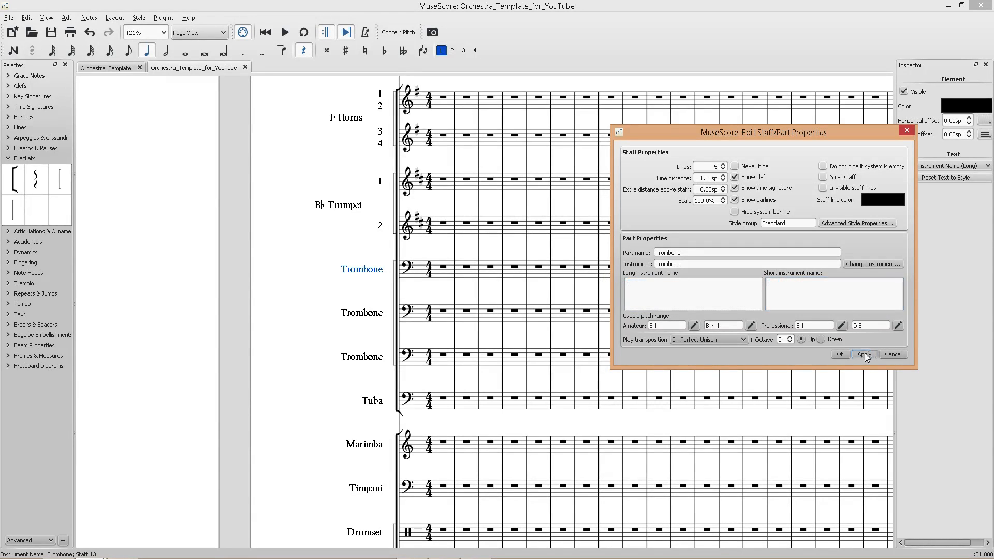
pyautogui.click(865, 353)
pyautogui.click(840, 354)
# Set the third Trombone staff's long and short instrument names to 3.
pyautogui.click(362, 357)
pyautogui.rightClick(361, 357)
pyautogui.click(403, 447)
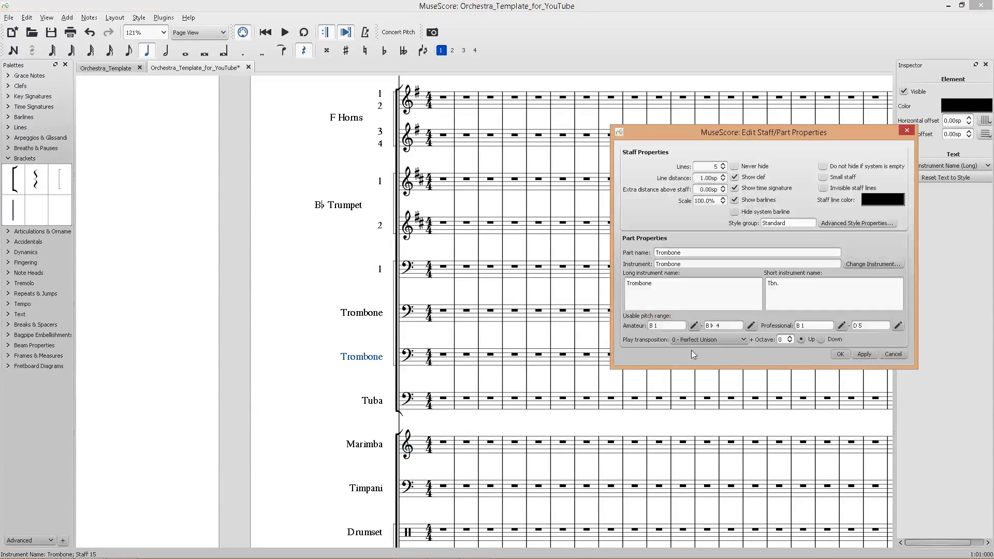
pyautogui.moveTo(658, 283); pyautogui.dragTo(626, 283)
pyautogui.write('3')
pyautogui.press('Tab')
pyautogui.write('3')
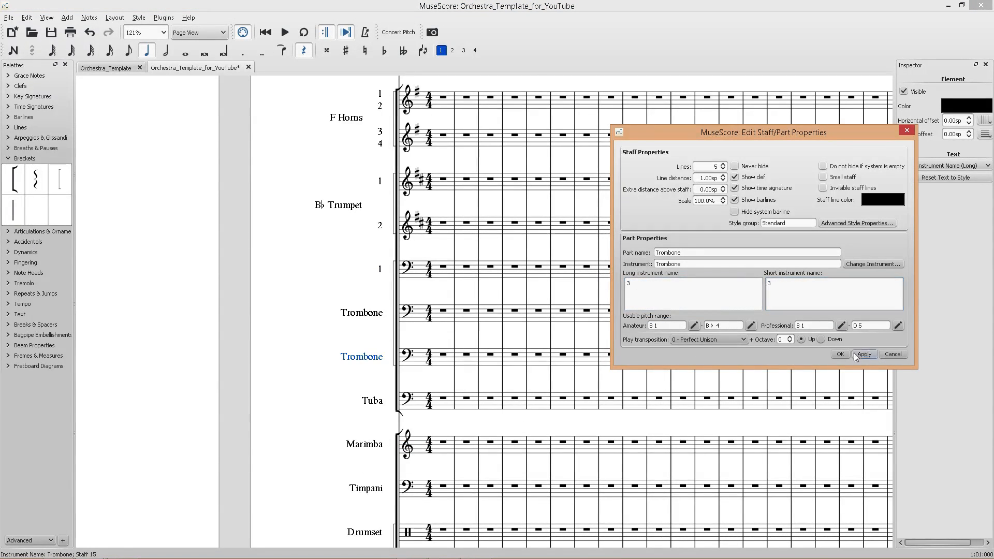
pyautogui.click(855, 355)
pyautogui.click(840, 354)
# Set the second Trombone staff's long name to Trombones 2 and short name to Tbns. 2.
pyautogui.click(362, 313)
pyautogui.rightClick(362, 313)
pyautogui.click(403, 409)
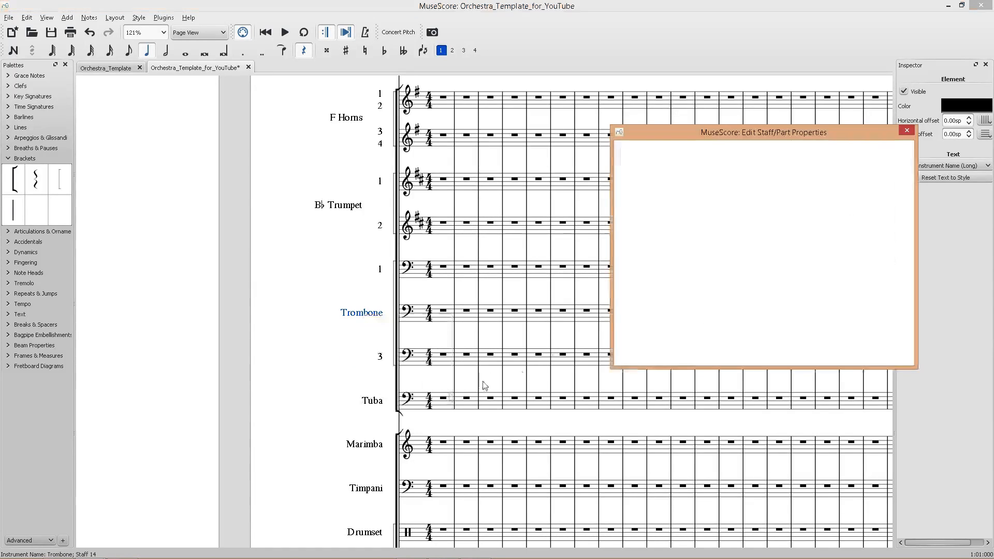
pyautogui.moveTo(655, 284); pyautogui.dragTo(589, 288)
pyautogui.write('T')
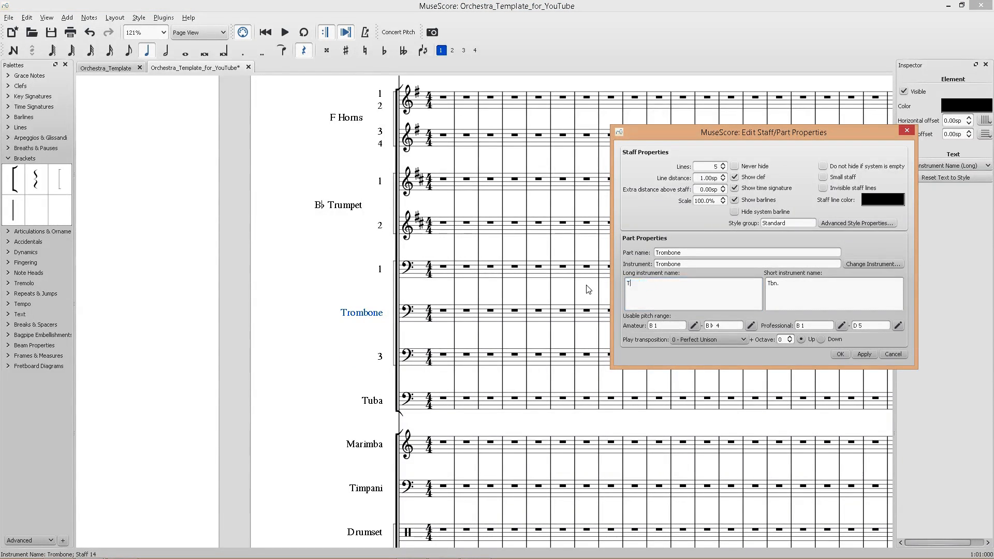
pyautogui.write('rombones     2')
pyautogui.click(786, 285)
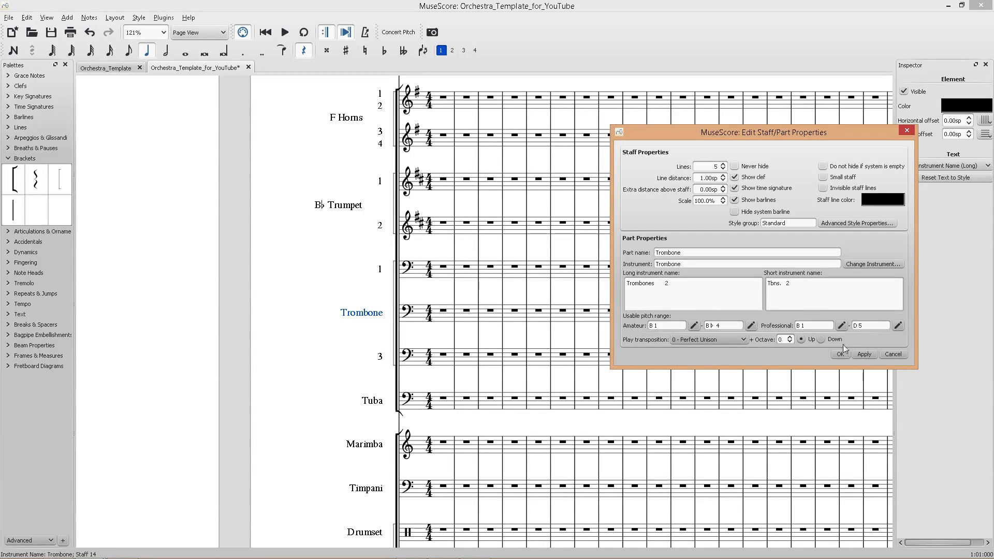
pyautogui.click(865, 354)
pyautogui.click(840, 354)
# Save the score.
pyautogui.click(444, 332)
pyautogui.hotkey('ctrl', 's')
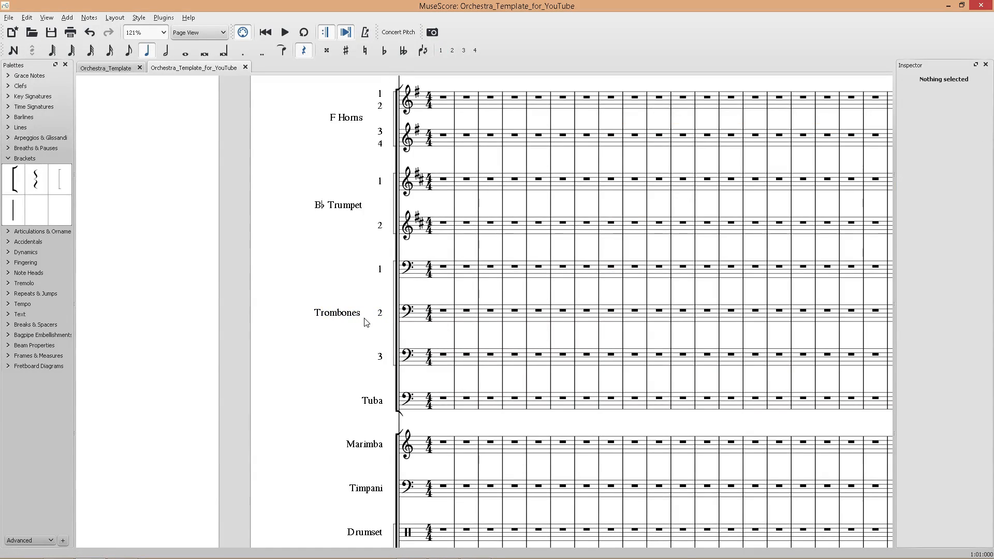
pyautogui.scroll(6, 366, 320)
pyautogui.scroll(-6, 389, 314)
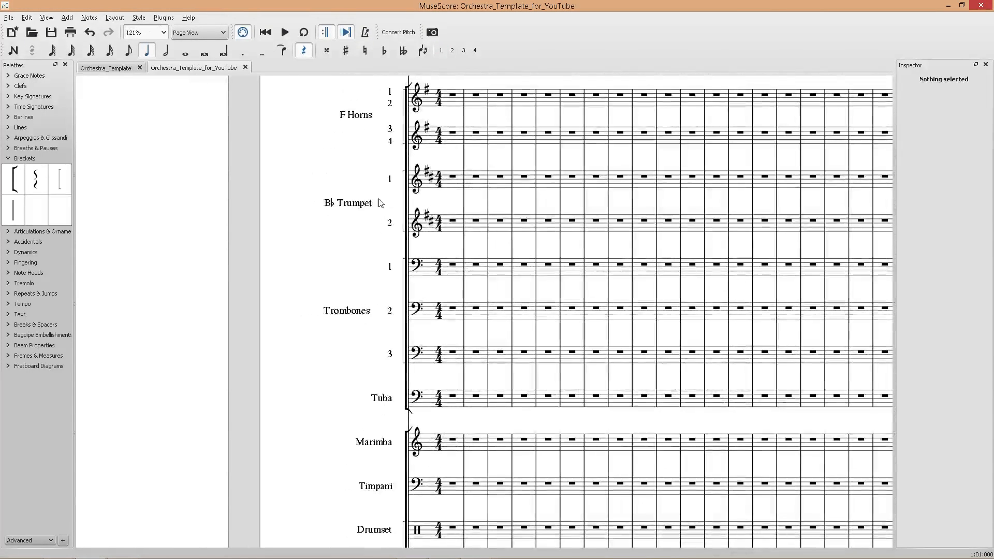
# Open the Tuba staff's properties and review its long and short instrument names before closing the dialog.
pyautogui.click(361, 205)
pyautogui.click(344, 240)
pyautogui.scroll(-3, 334, 262)
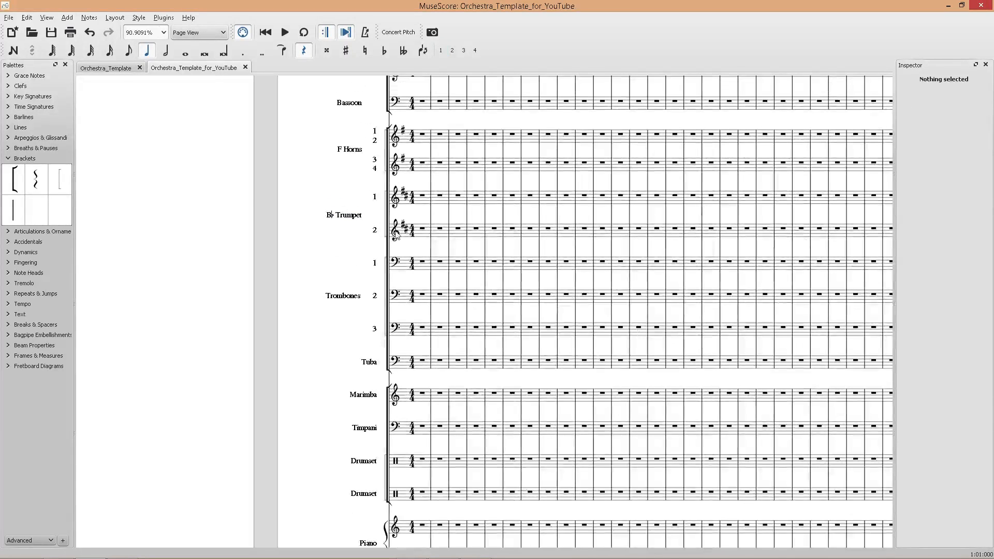
pyautogui.scroll(-1, 395, 266)
pyautogui.rightClick(374, 320)
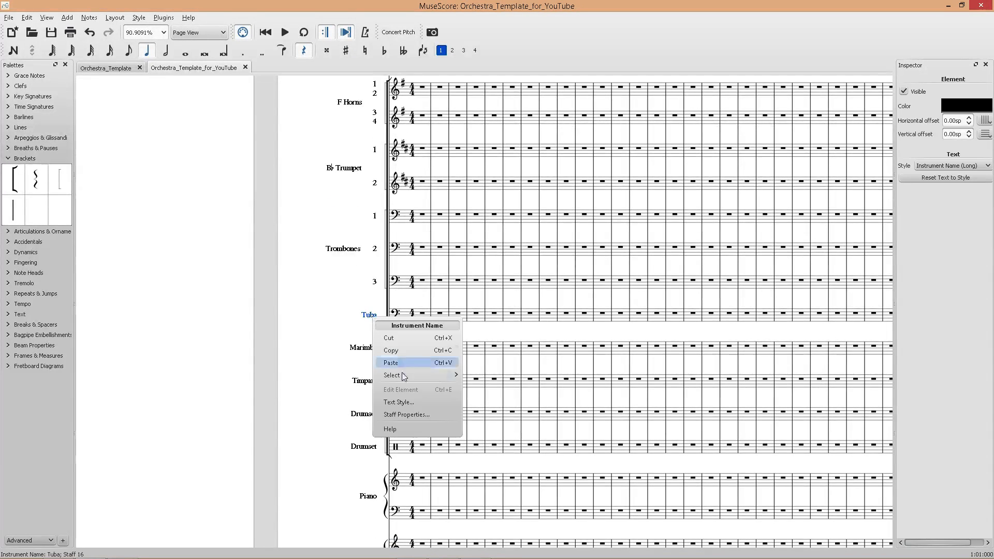
pyautogui.click(425, 414)
pyautogui.click(665, 291)
pyautogui.click(783, 300)
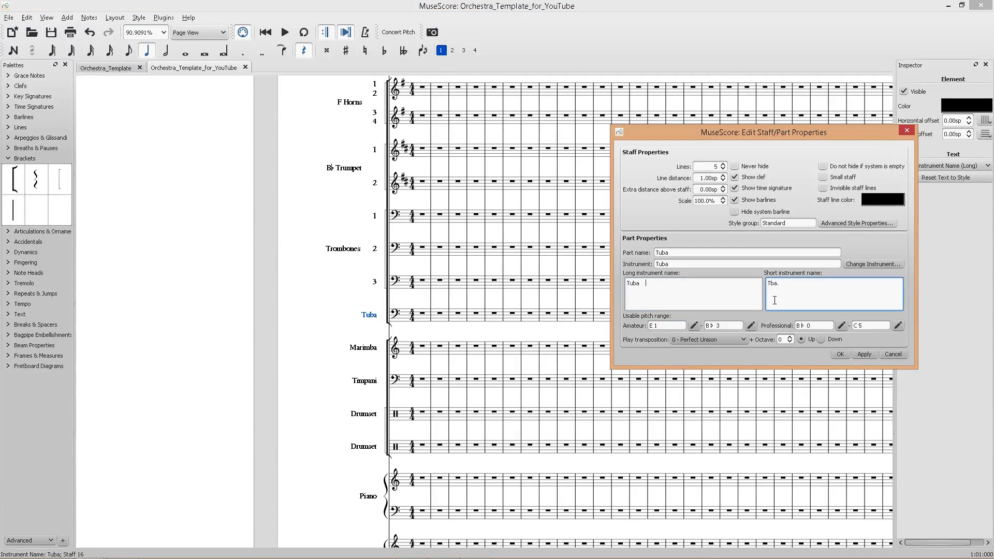
pyautogui.click(864, 355)
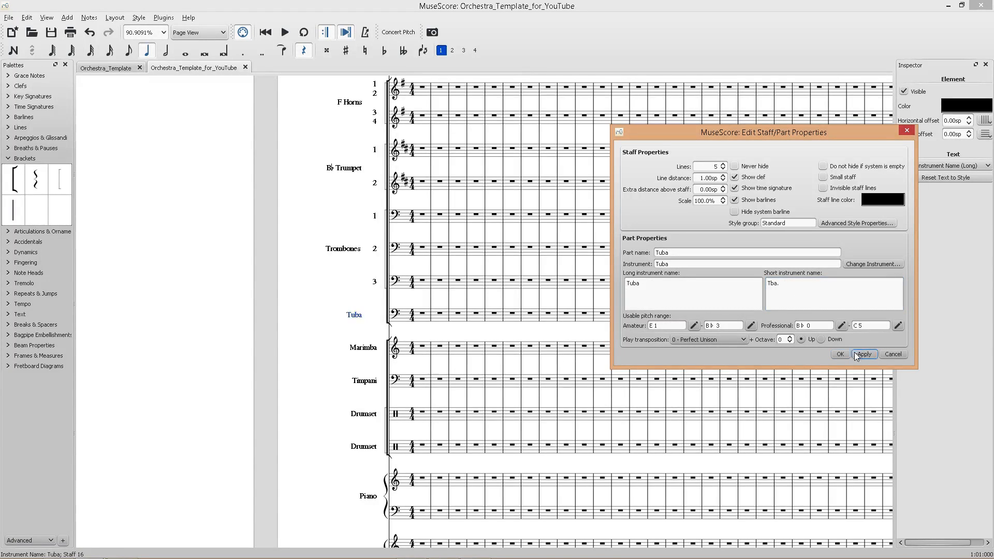
pyautogui.click(840, 354)
# Set the Marimba staff's long name to Mallet Percussion and short name to Mlt. Perc.
pyautogui.scroll(-1, 347, 298)
pyautogui.rightClick(348, 298)
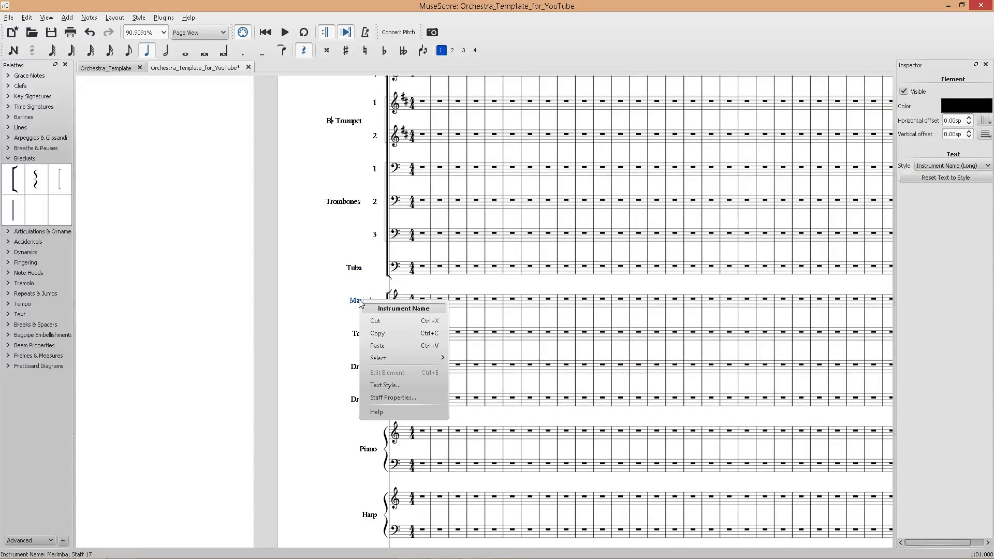
pyautogui.click(413, 397)
pyautogui.moveTo(688, 290); pyautogui.dragTo(550, 282)
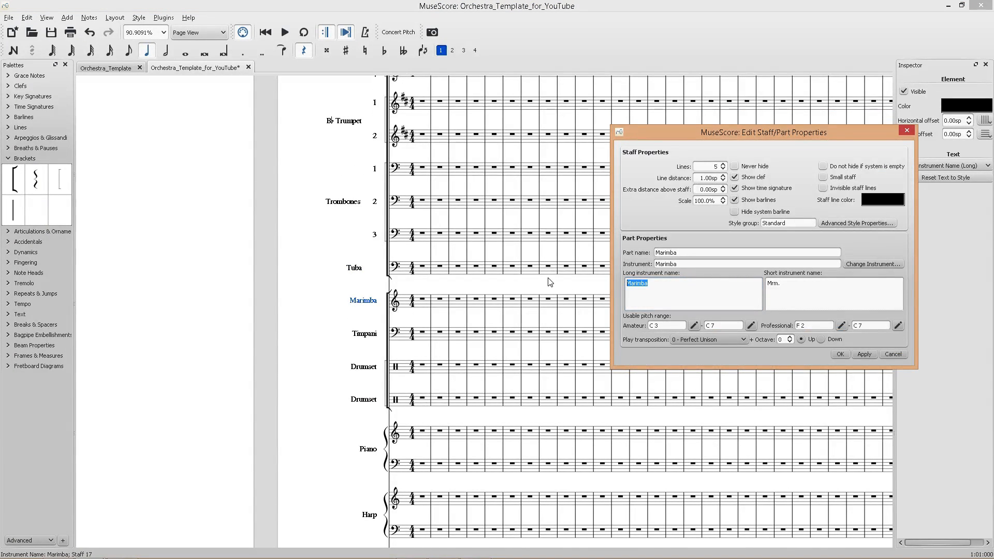
pyautogui.write('Ma')
pyautogui.click(863, 354)
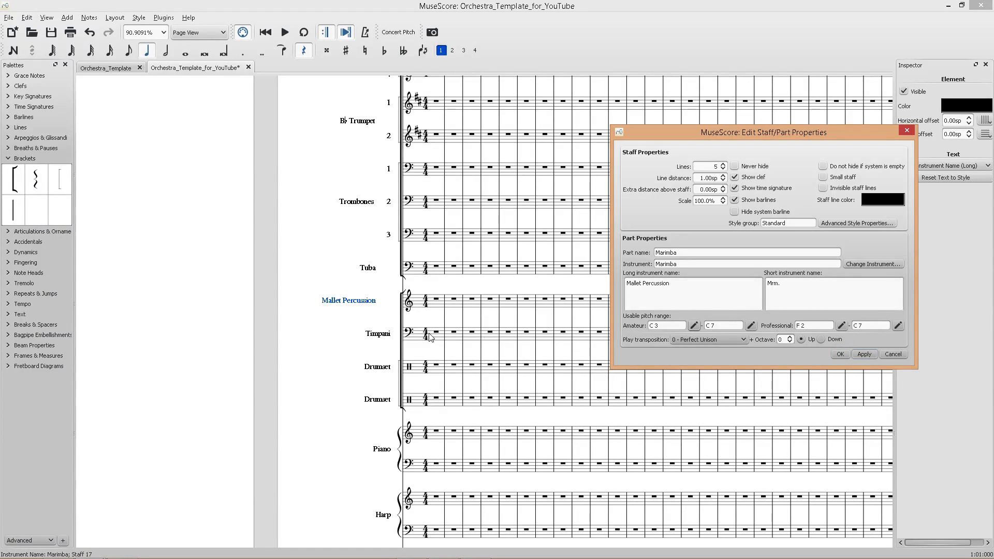
pyautogui.click(642, 283)
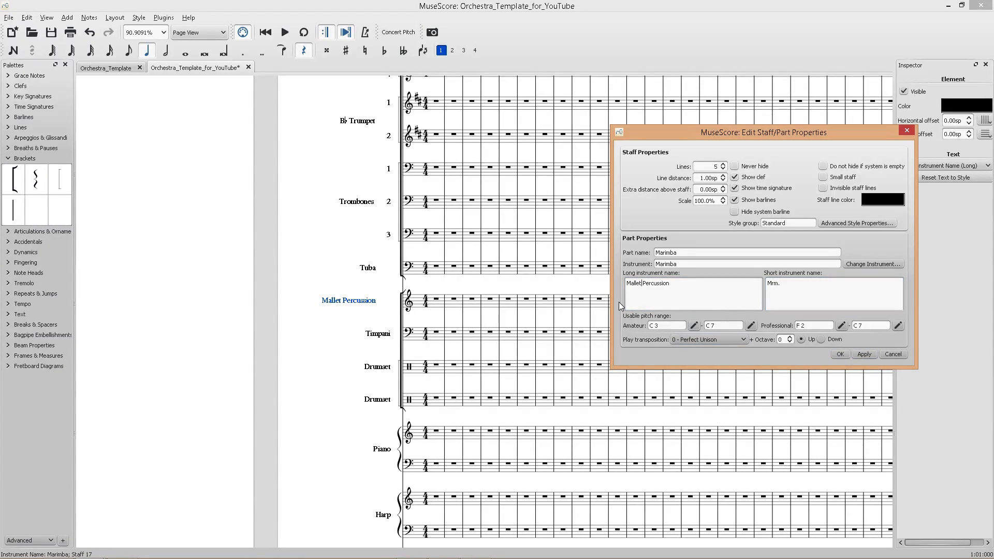
pyautogui.tripleClick(783, 285)
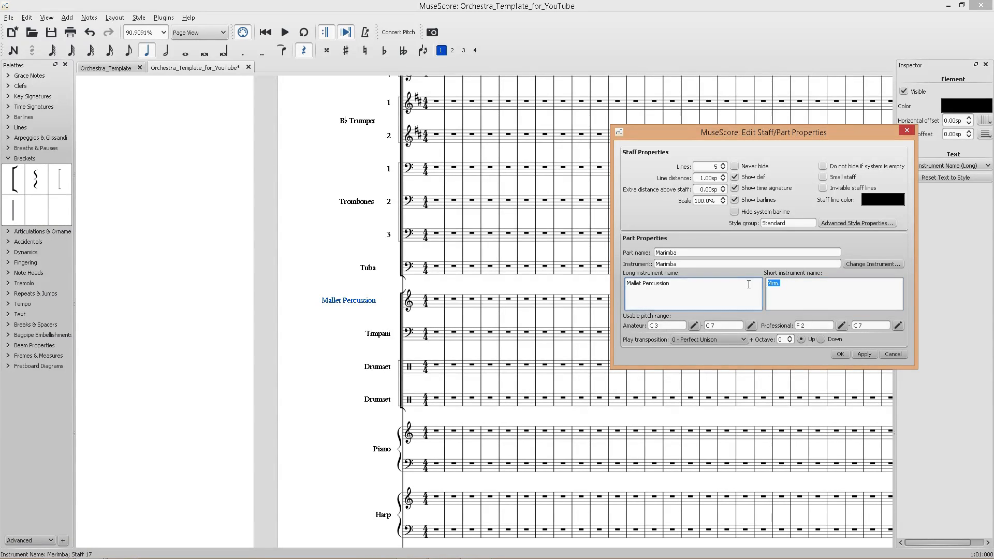
pyautogui.write('Mlt. Perc')
pyautogui.click(792, 298)
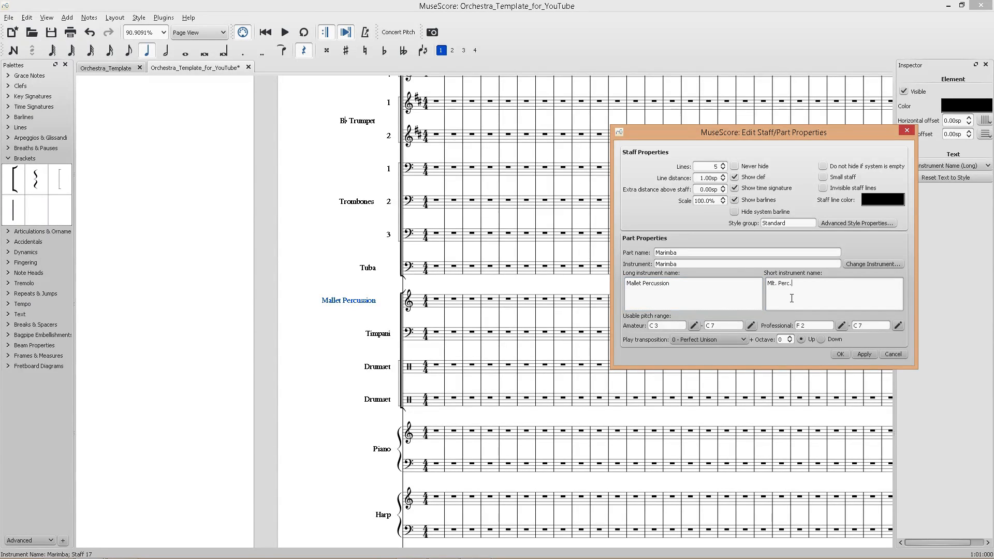
pyautogui.click(841, 354)
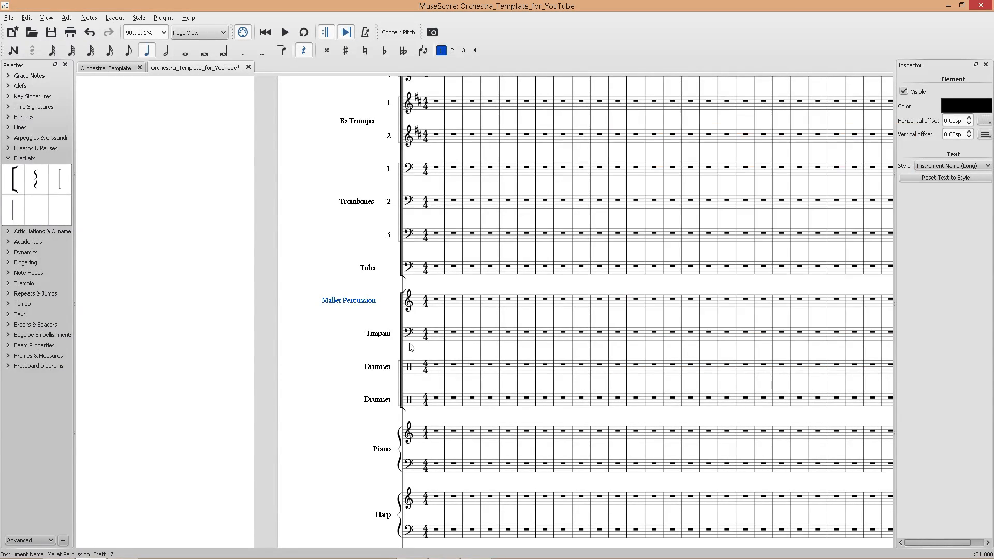
# Open the Timpani staff's properties and review its long and short instrument names before closing the dialog.
pyautogui.scroll(-4, 324, 309)
pyautogui.scroll(-2, 325, 309)
pyautogui.scroll(4, 207, 311)
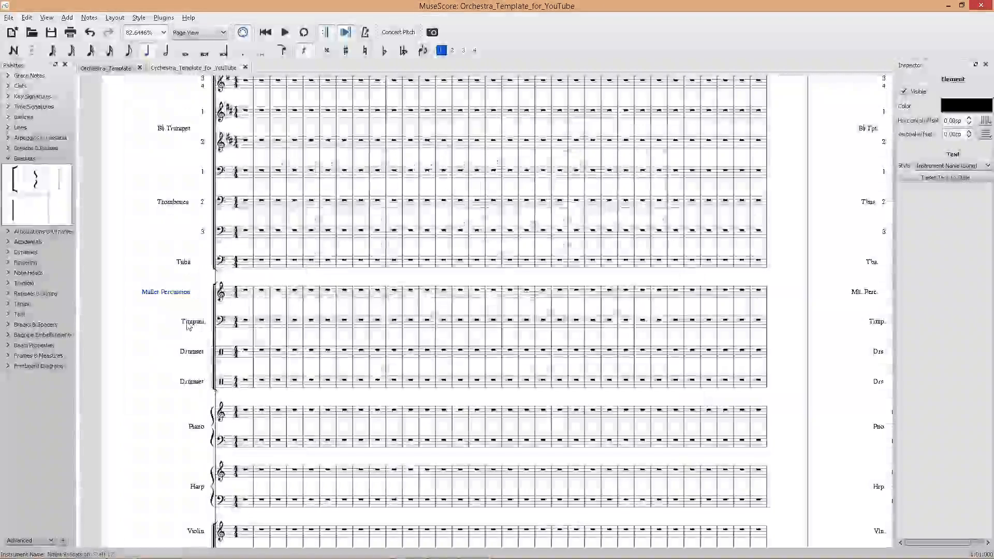
pyautogui.rightClick(189, 324)
pyautogui.click(223, 419)
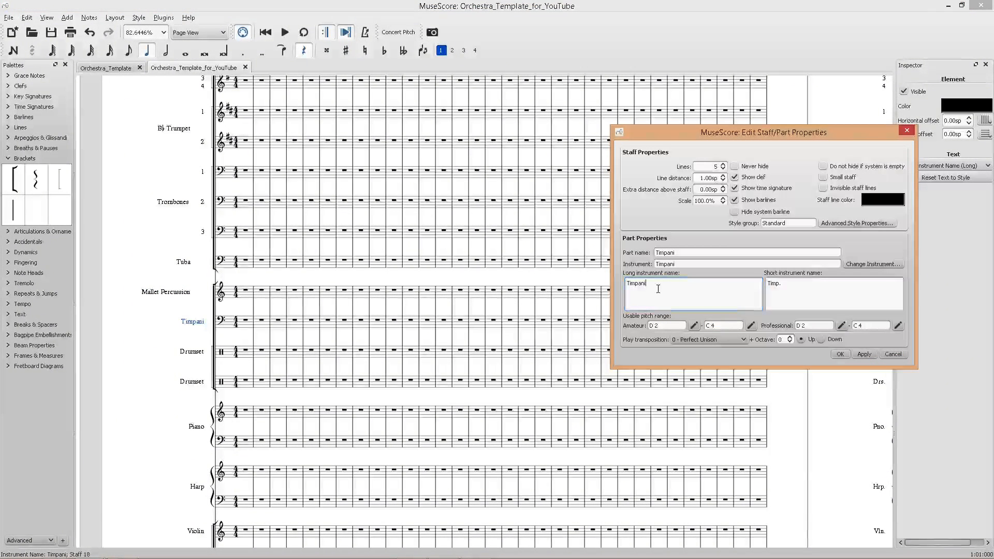
pyautogui.click(832, 298)
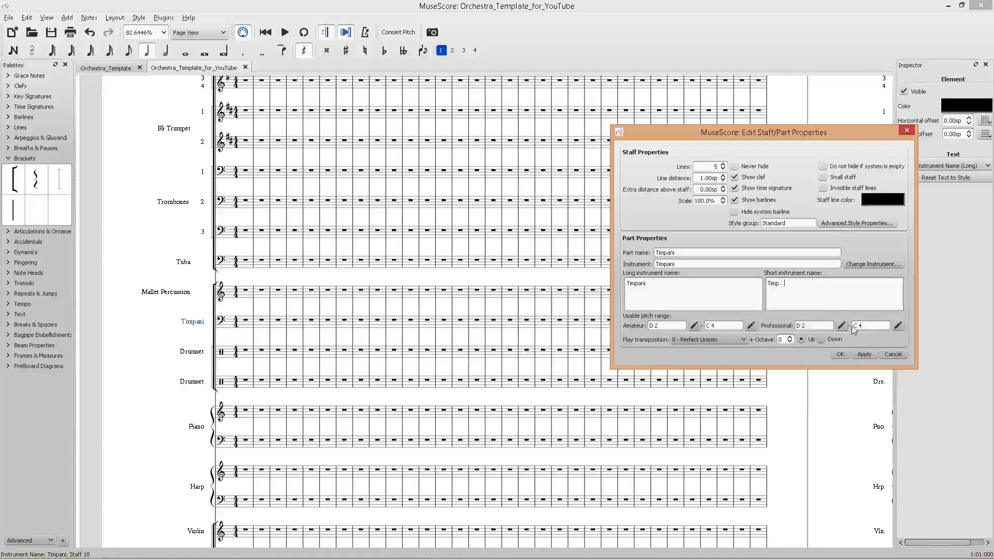
pyautogui.click(861, 355)
pyautogui.click(842, 355)
# Set the first Drumset staff's long name to Percussion and short name to Perc.
pyautogui.hscroll(-3, 363, 350)
pyautogui.rightClick(339, 352)
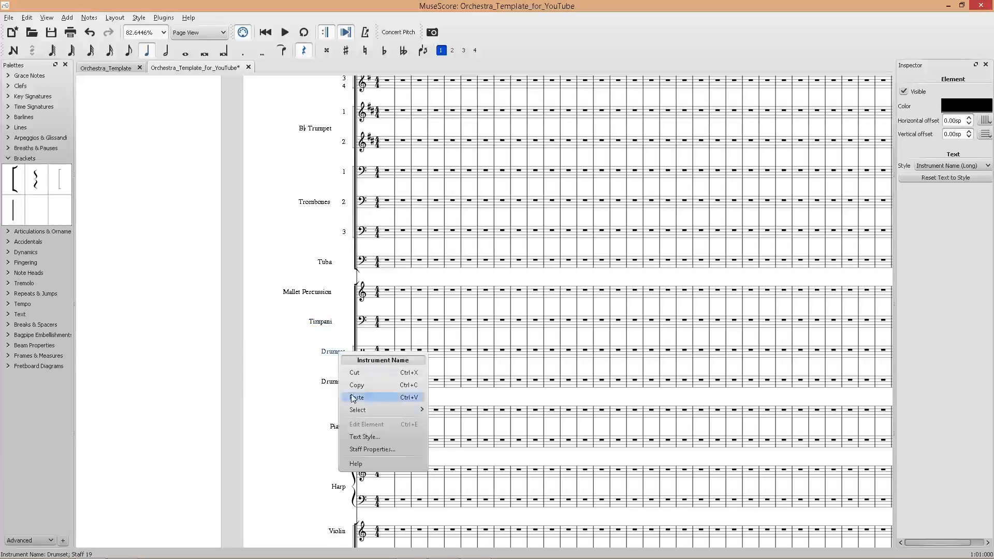
pyautogui.click(371, 450)
pyautogui.moveTo(651, 284); pyautogui.dragTo(619, 285)
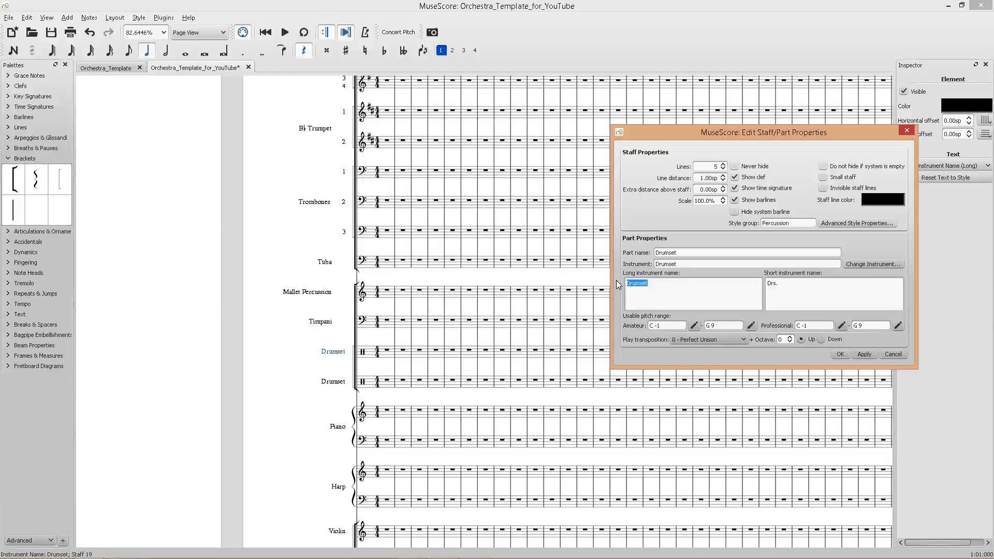
pyautogui.write('P')
pyautogui.hotkey('ctrl', 'z')
pyautogui.write('ercussion')
pyautogui.press('Tab')
pyautogui.click(739, 284)
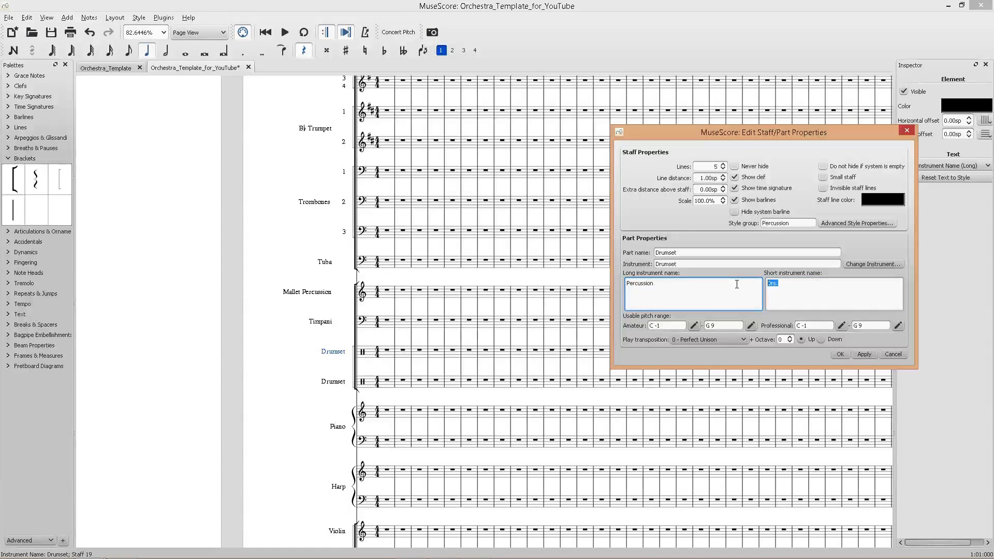
pyautogui.write('Perc.')
pyautogui.click(863, 354)
pyautogui.click(840, 354)
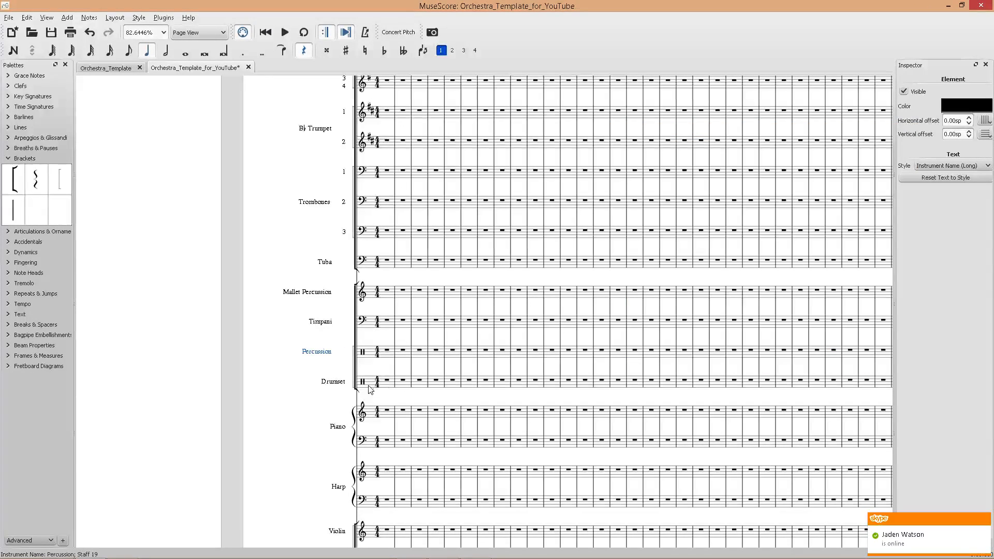
# Change the first percussion staff's names to Percussion 1 and Perc. 1.
pyautogui.rightClick(322, 352)
pyautogui.click(376, 451)
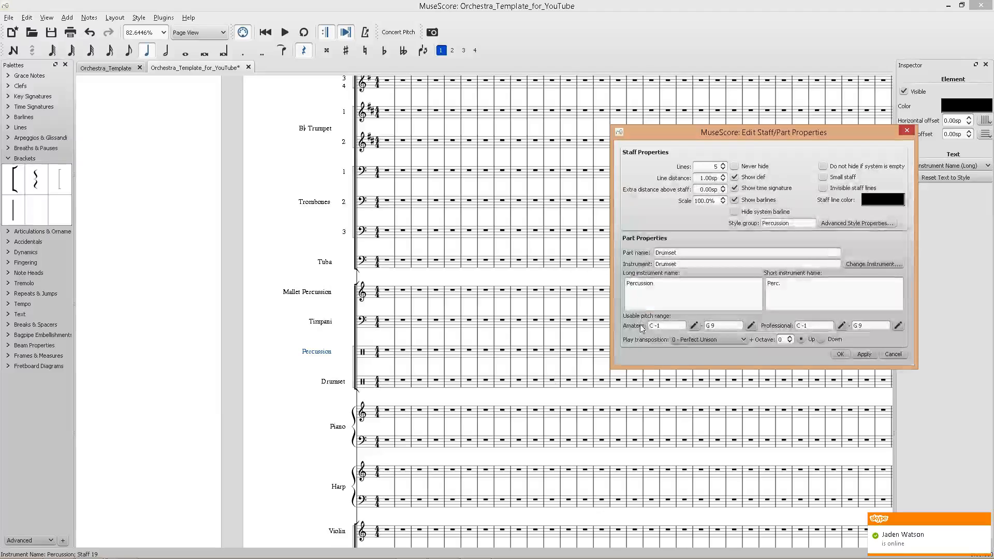
pyautogui.click(657, 285)
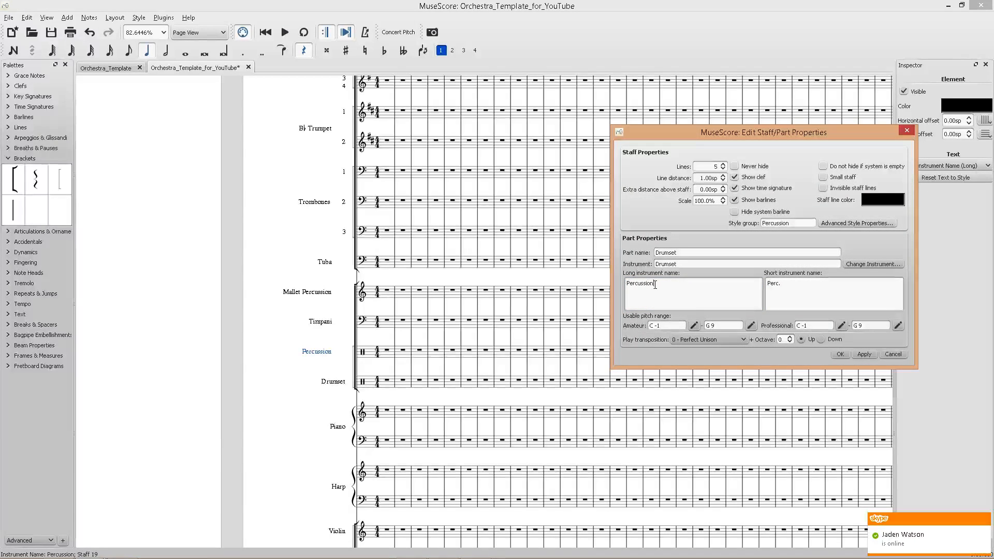
pyautogui.write('1')
pyautogui.click(864, 354)
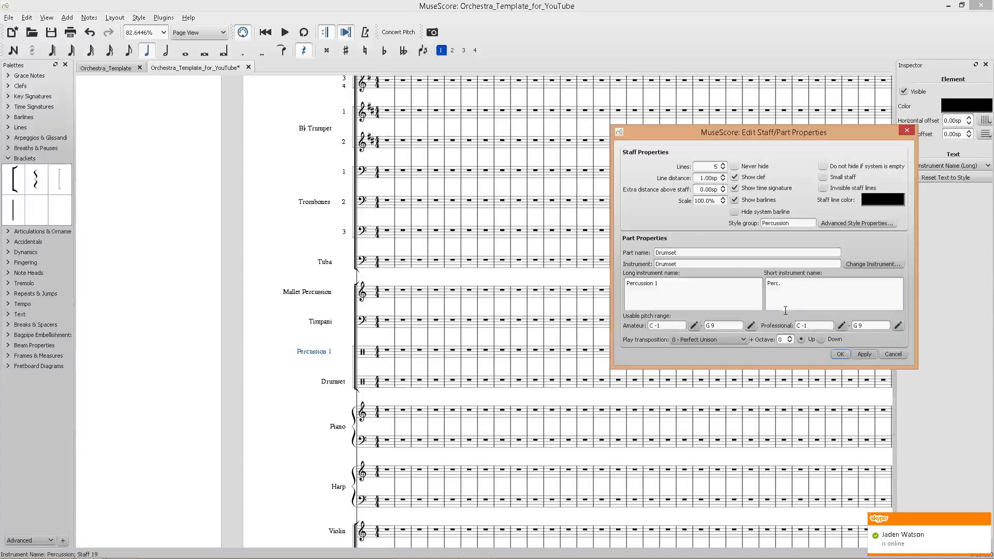
pyautogui.click(788, 289)
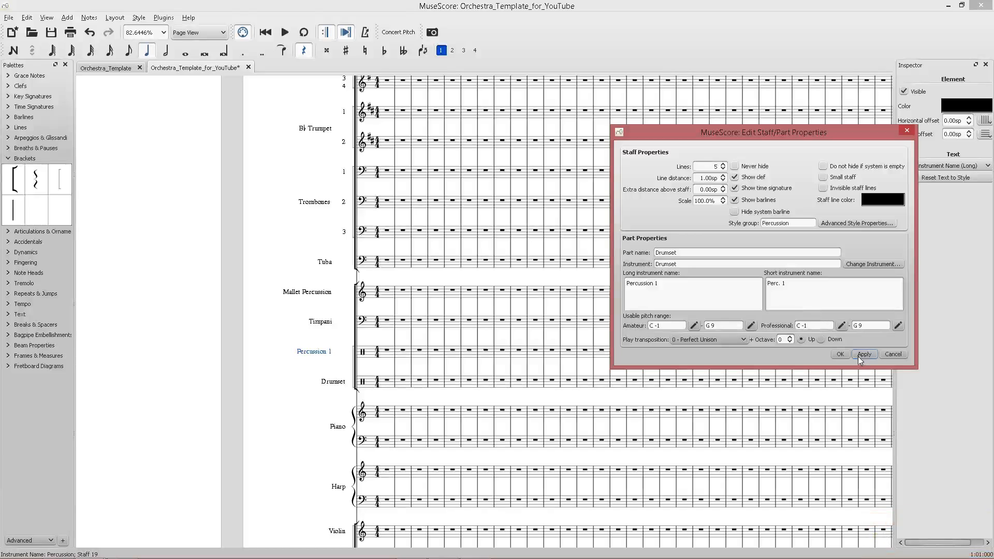
pyautogui.click(840, 354)
# Save the score.
pyautogui.hotkey('ctrl', 's')
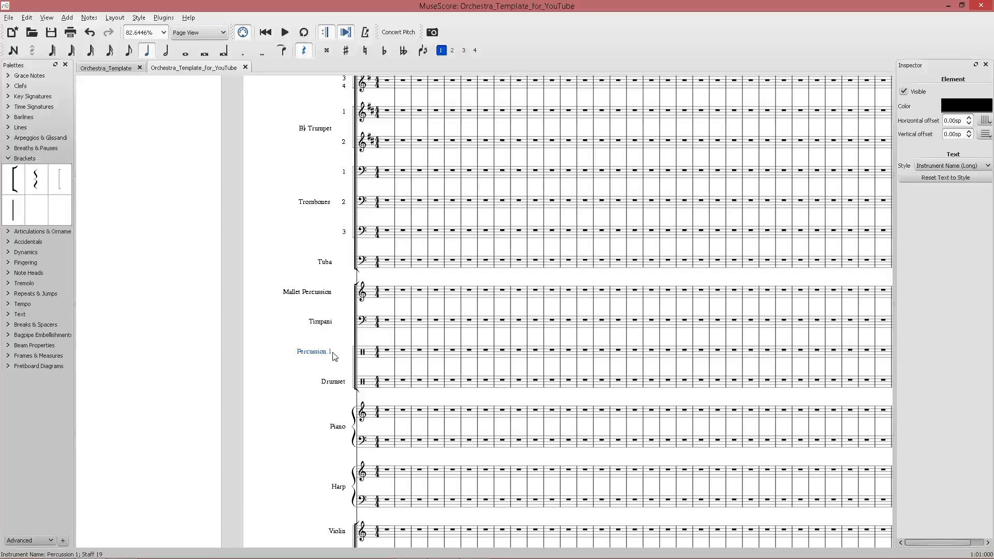
pyautogui.scroll(10, 339, 352)
pyautogui.scroll(-10, 340, 352)
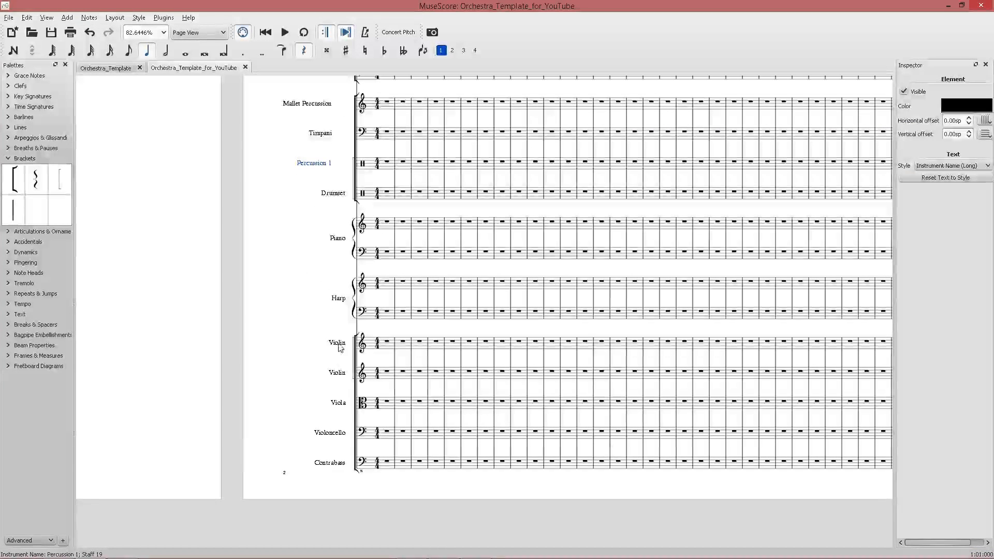
# Start retyping the second Drumset staff's long instrument name in its staff properties.
pyautogui.rightClick(332, 194)
pyautogui.click(365, 292)
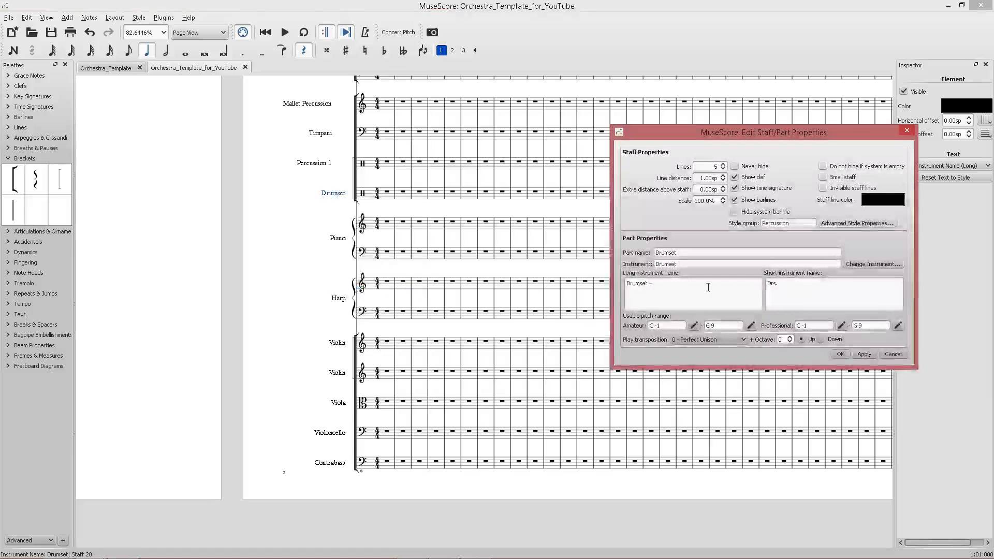
pyautogui.write('Percussion 2')
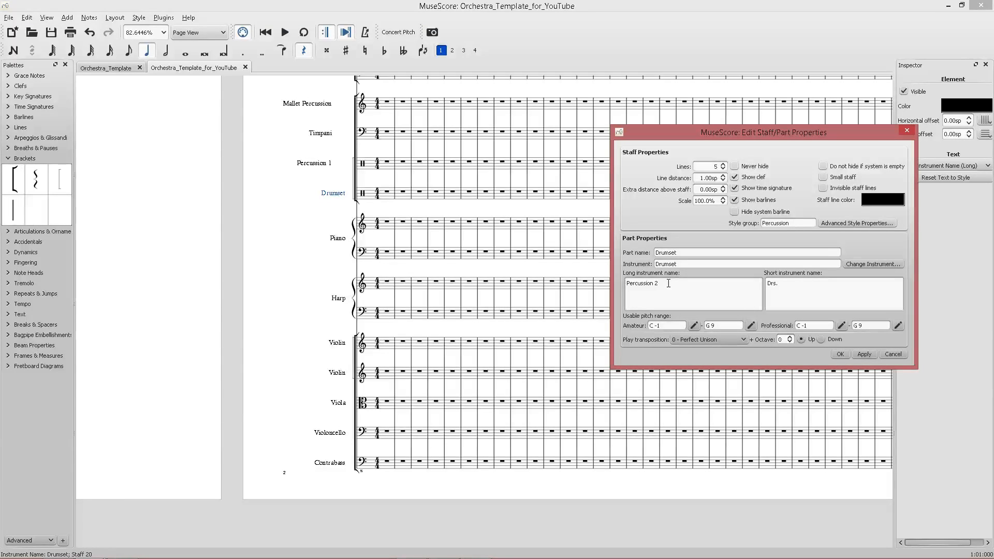
# Set the second percussion staff's short name to Perc. 2, apply it, and save the score.
pyautogui.press('Tab')
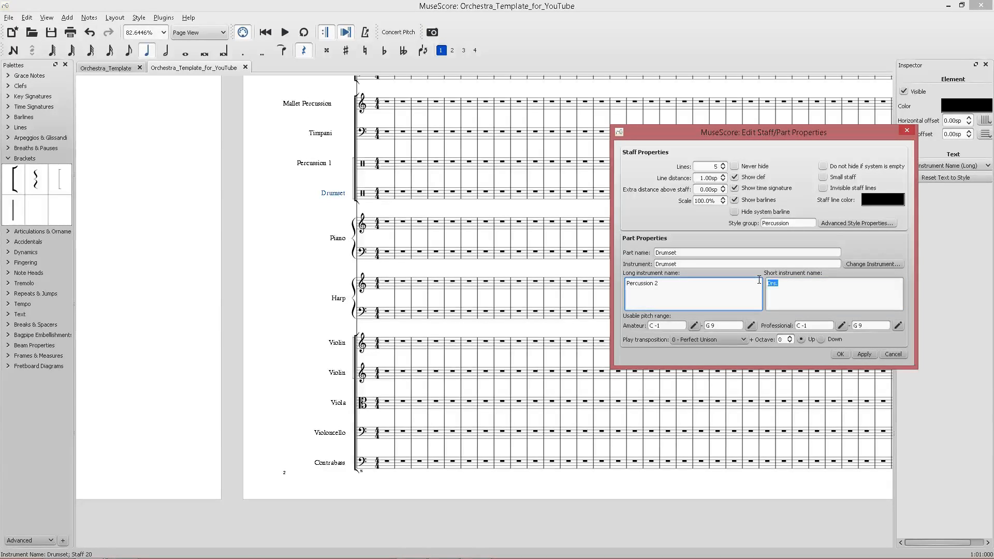
pyautogui.write('Perc')
pyautogui.click(799, 283)
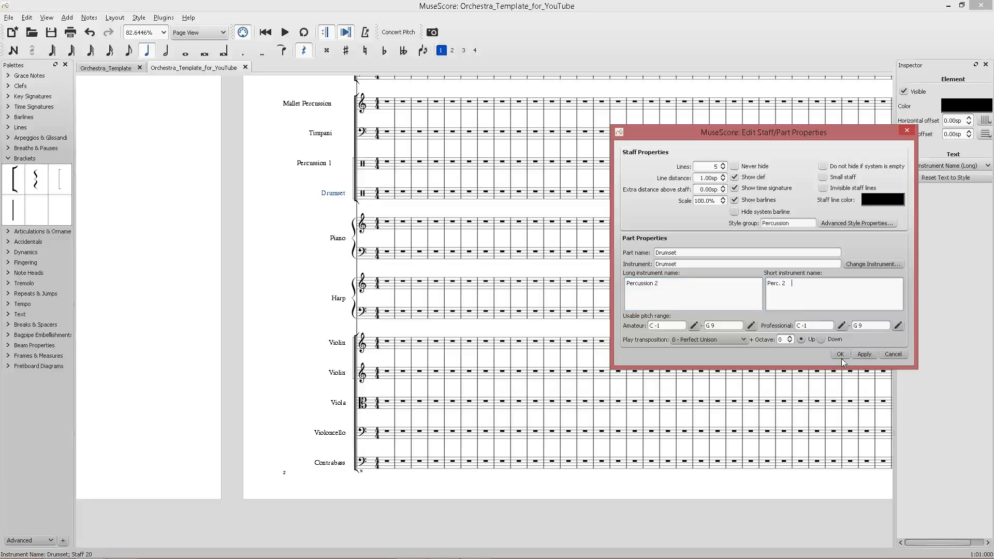
pyautogui.click(859, 354)
pyautogui.click(842, 355)
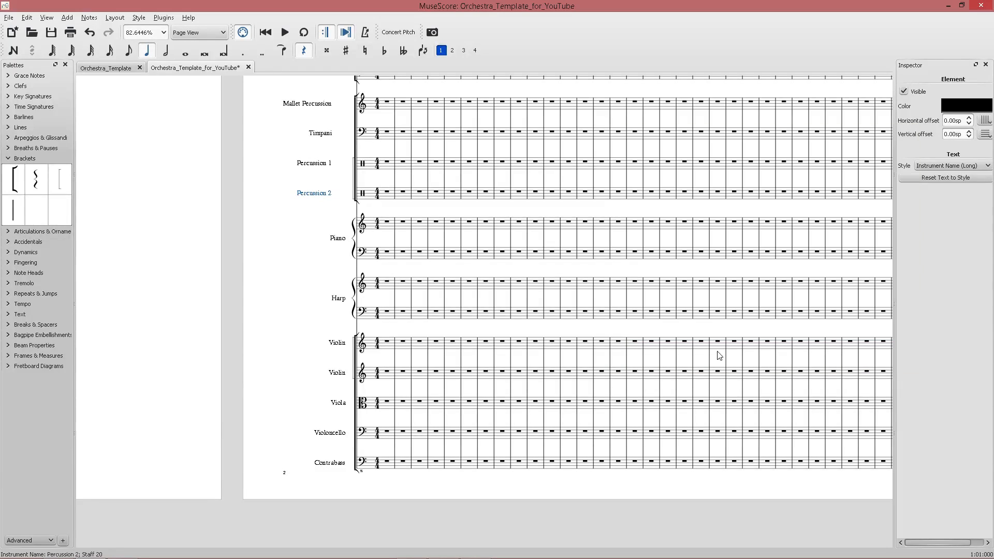
pyautogui.hotkey('ctrl', 's')
# Review the Piano and Harp staffs' long and short instrument names in their staff properties.
pyautogui.scroll(7, 332, 231)
pyautogui.rightClick(342, 246)
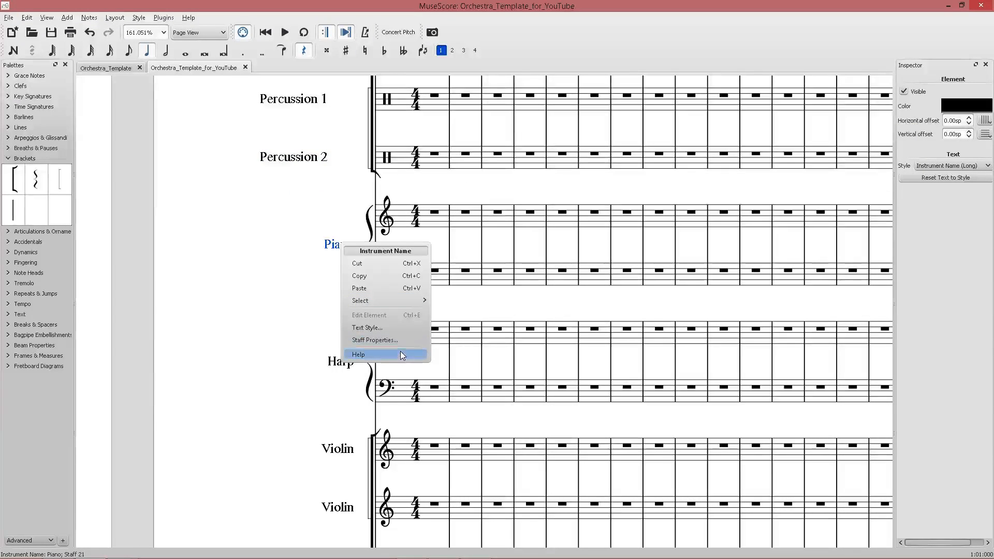
pyautogui.click(375, 340)
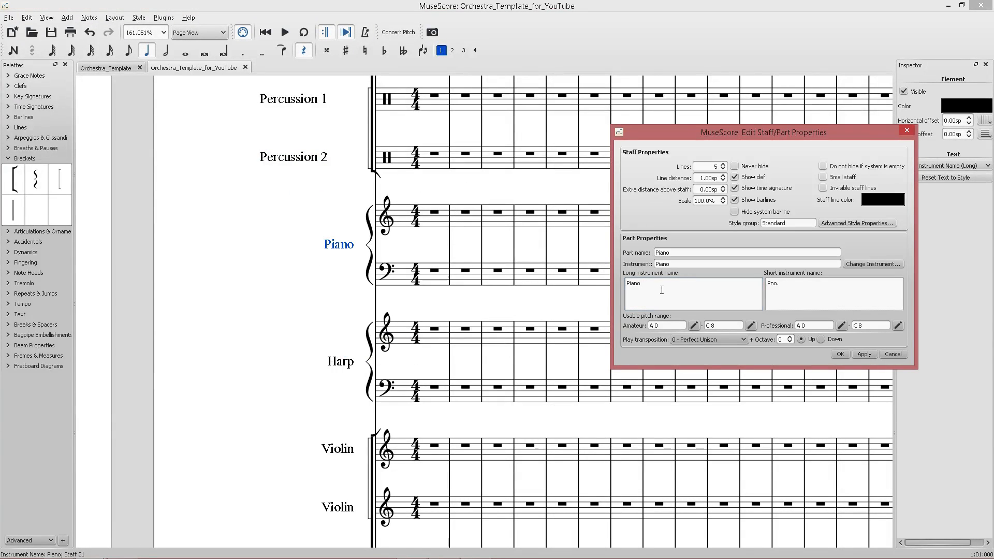
pyautogui.click(839, 301)
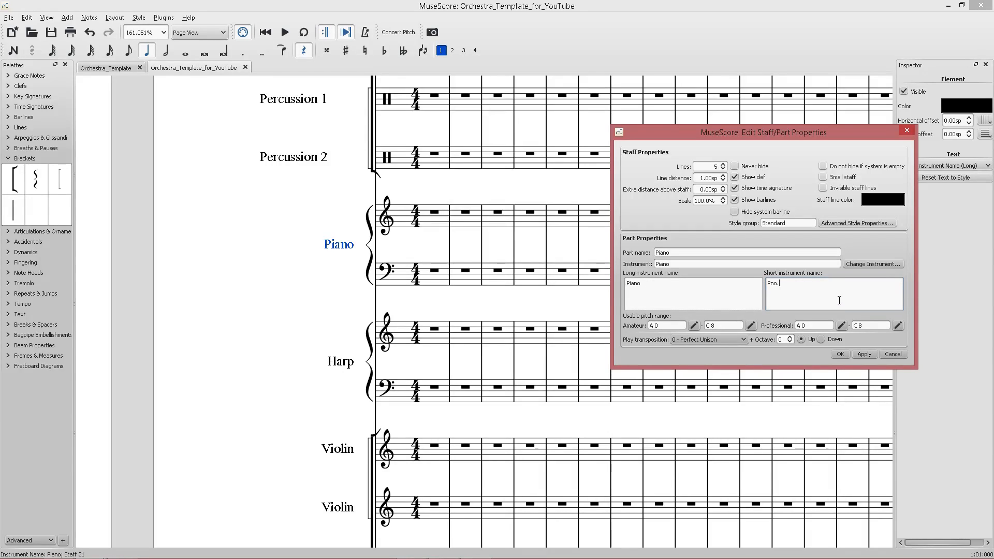
pyautogui.click(864, 354)
pyautogui.click(840, 354)
pyautogui.rightClick(334, 363)
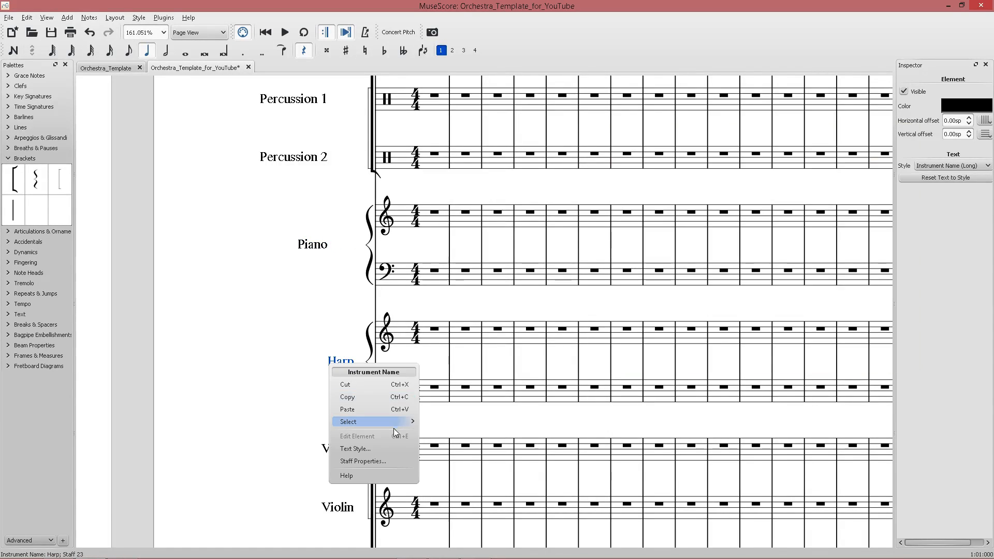
pyautogui.click(355, 462)
pyautogui.click(779, 297)
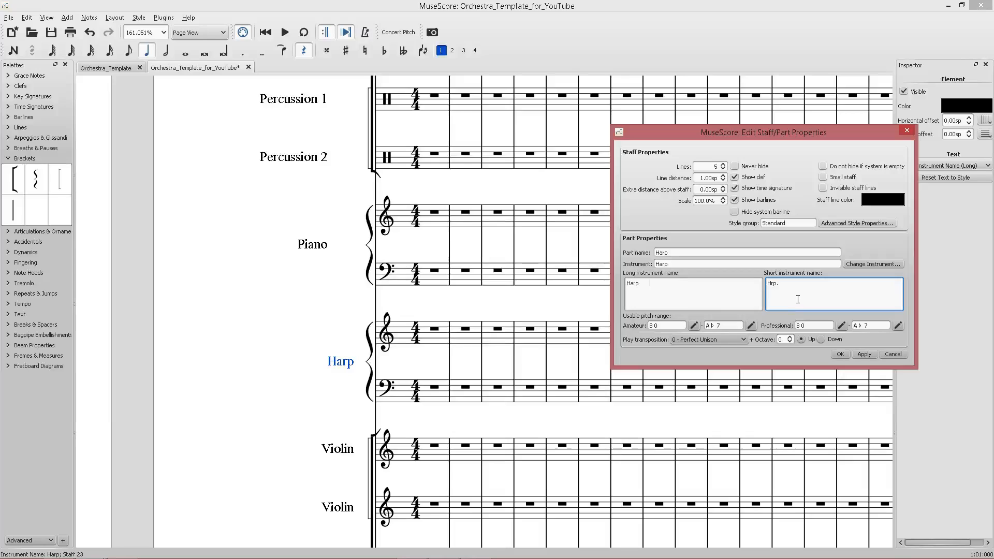
pyautogui.click(864, 354)
pyautogui.click(840, 354)
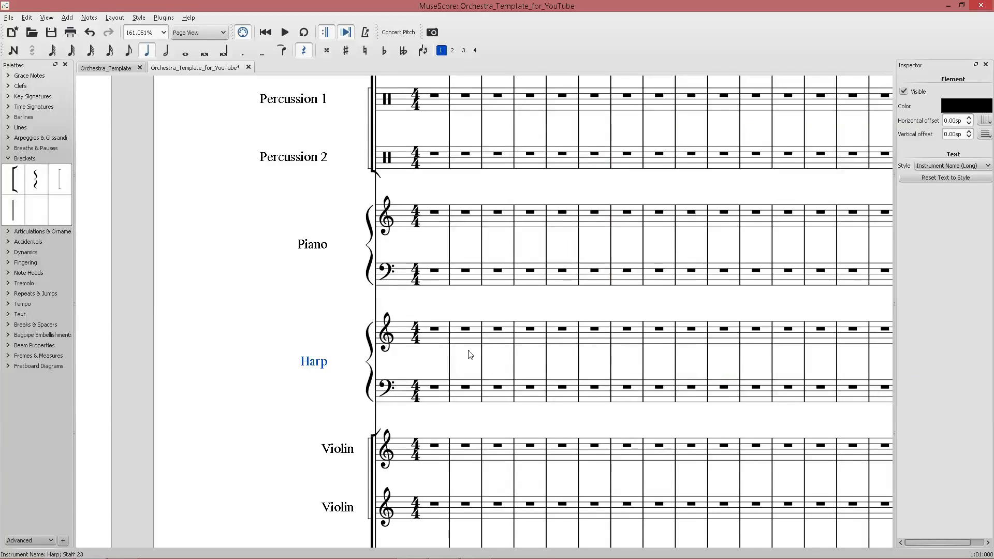
# Review the violin staffs' long and short instrument names in their staff properties.
pyautogui.scroll(-3, 470, 351)
pyautogui.rightClick(337, 306)
pyautogui.click(370, 403)
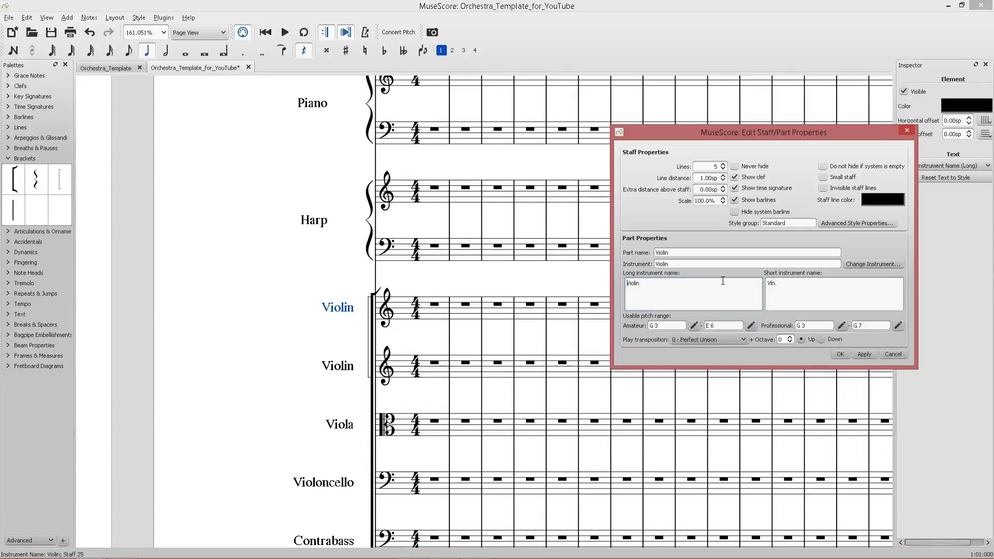
pyautogui.click(810, 291)
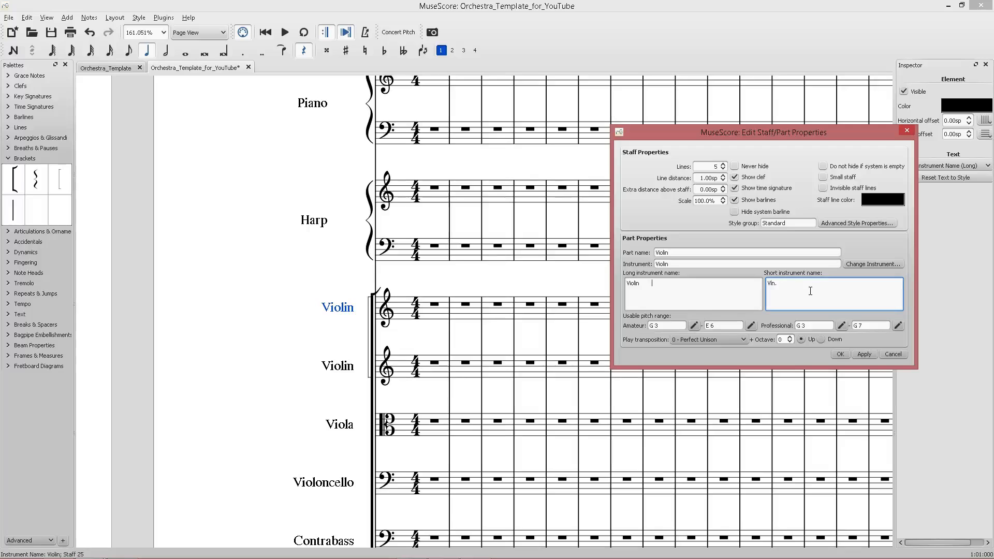
pyautogui.click(862, 353)
pyautogui.click(840, 354)
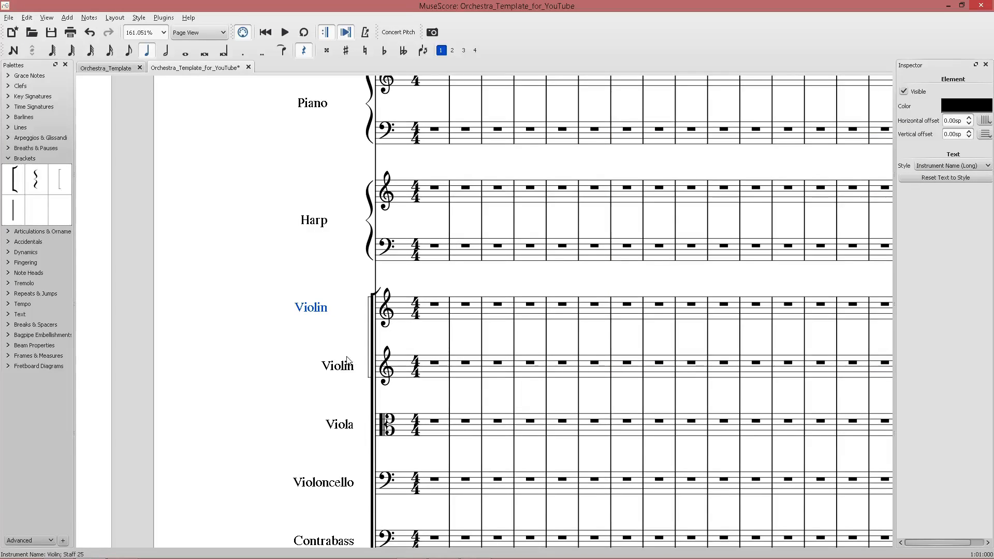
pyautogui.rightClick(345, 364)
pyautogui.rightClick(312, 309)
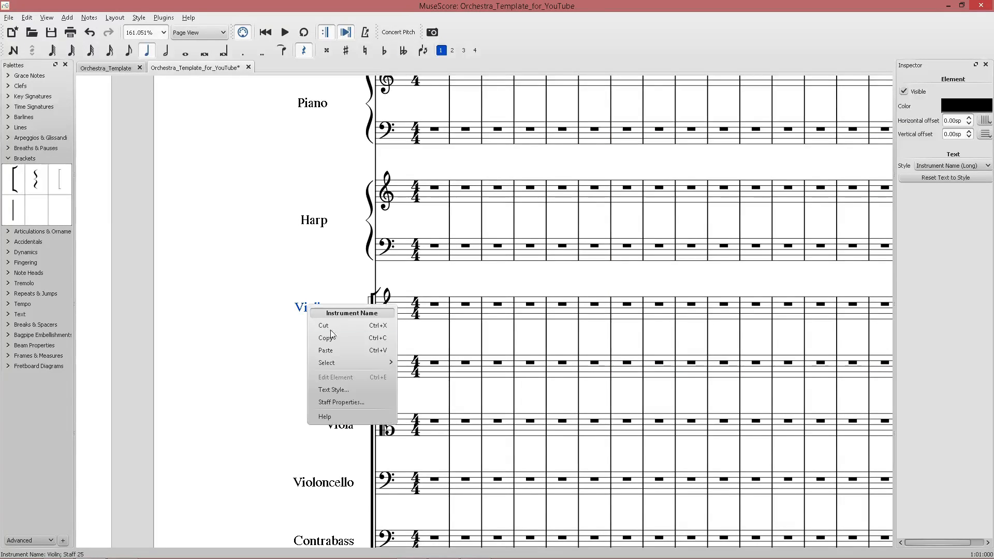
pyautogui.click(366, 405)
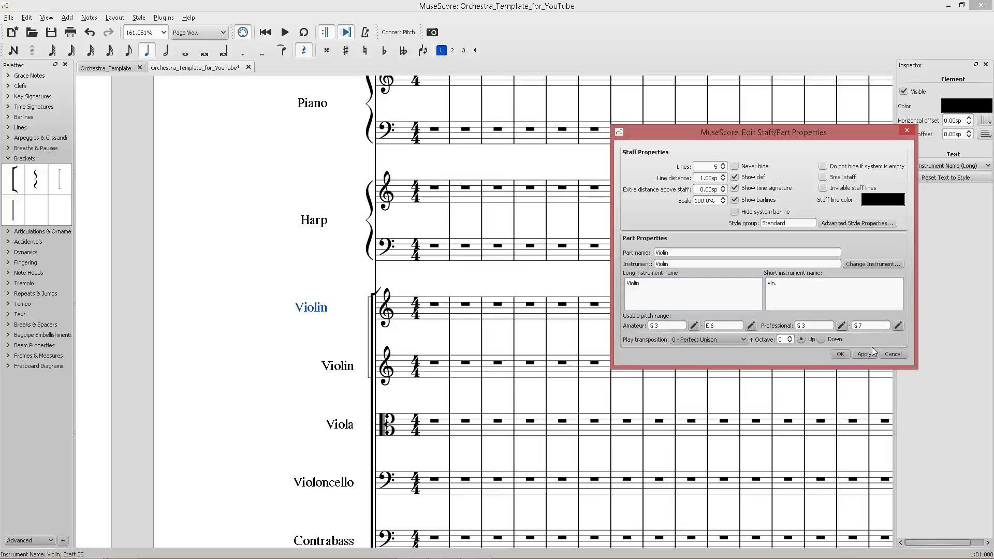
pyautogui.click(890, 354)
pyautogui.scroll(-7, 557, 339)
pyautogui.scroll(8, 481, 308)
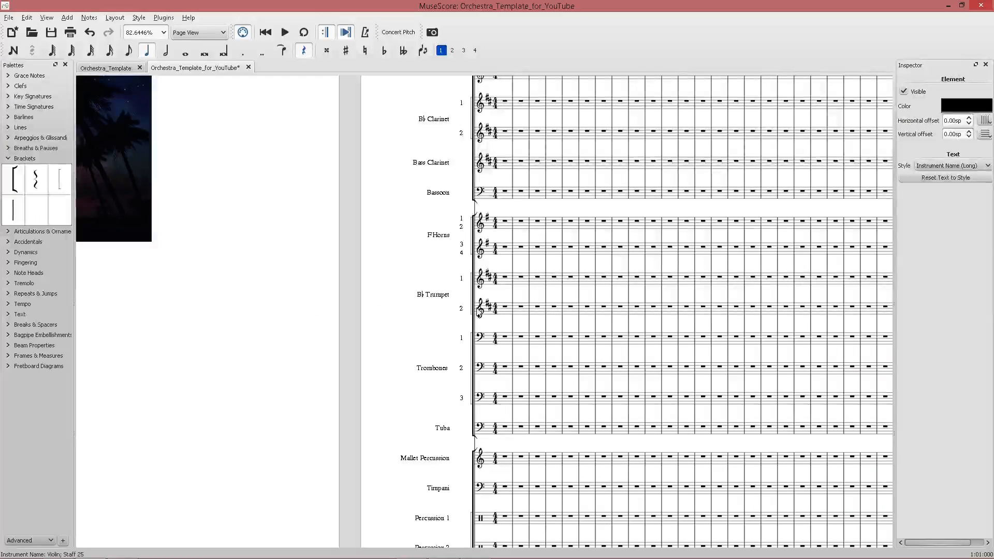
# Copy the B♭ Trumpet staff's two-line long instrument name from its staff properties.
pyautogui.rightClick(446, 295)
pyautogui.click(466, 396)
pyautogui.click(679, 296)
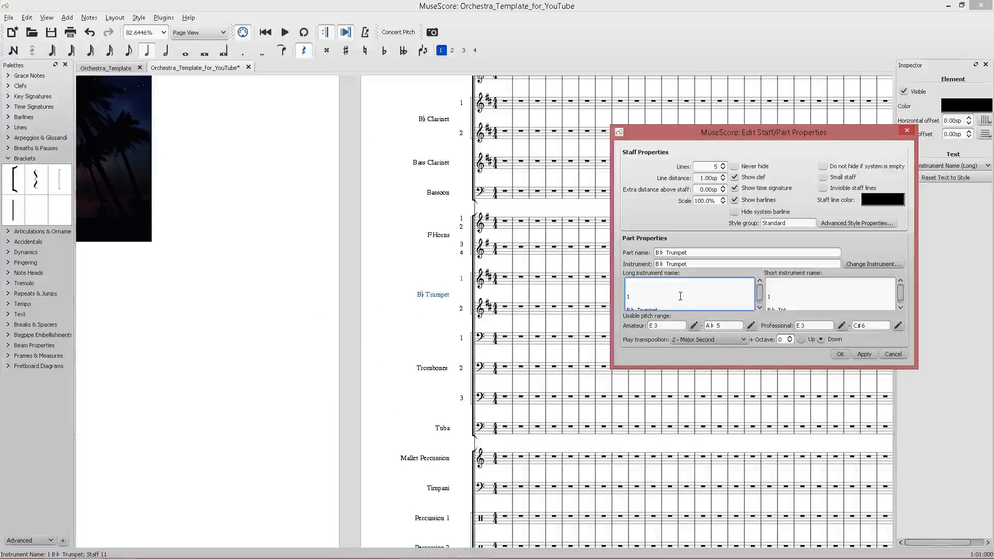
pyautogui.hotkey('ctrl', 'a')
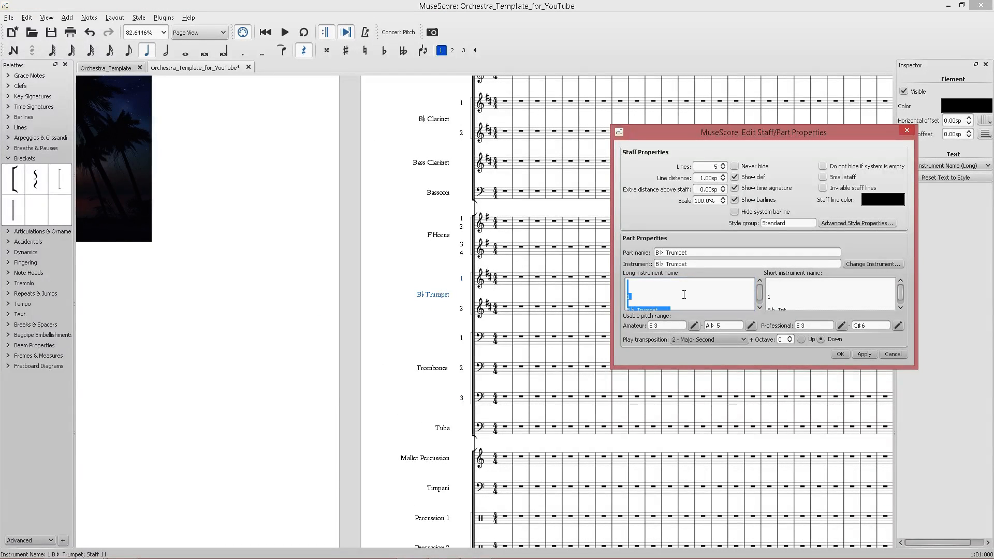
pyautogui.click(900, 355)
# Paste the copied two-line name into the first Violin staff's long name and change its second line to Violins.
pyautogui.scroll(-8, 628, 379)
pyautogui.rightClick(446, 371)
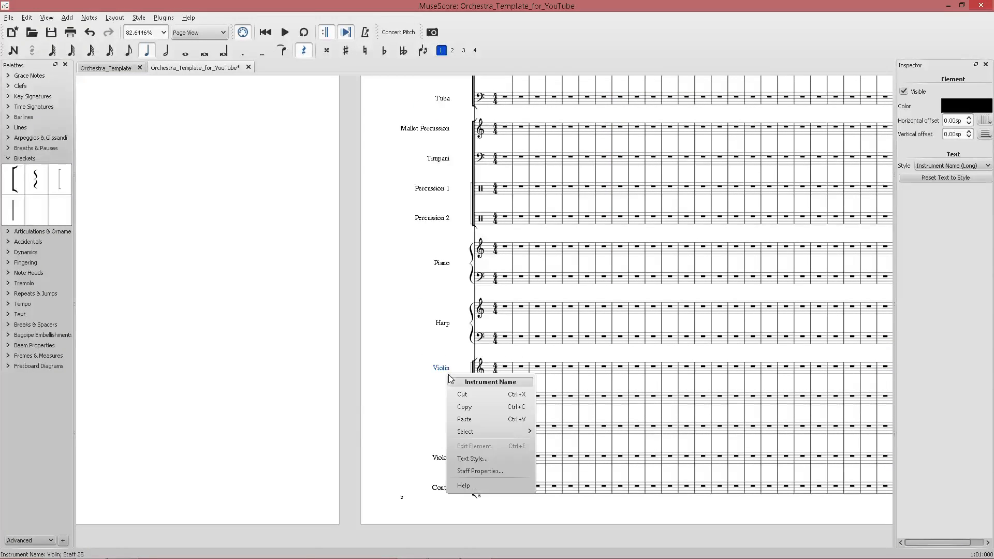
pyautogui.click(474, 459)
pyautogui.click(656, 388)
pyautogui.rightClick(441, 371)
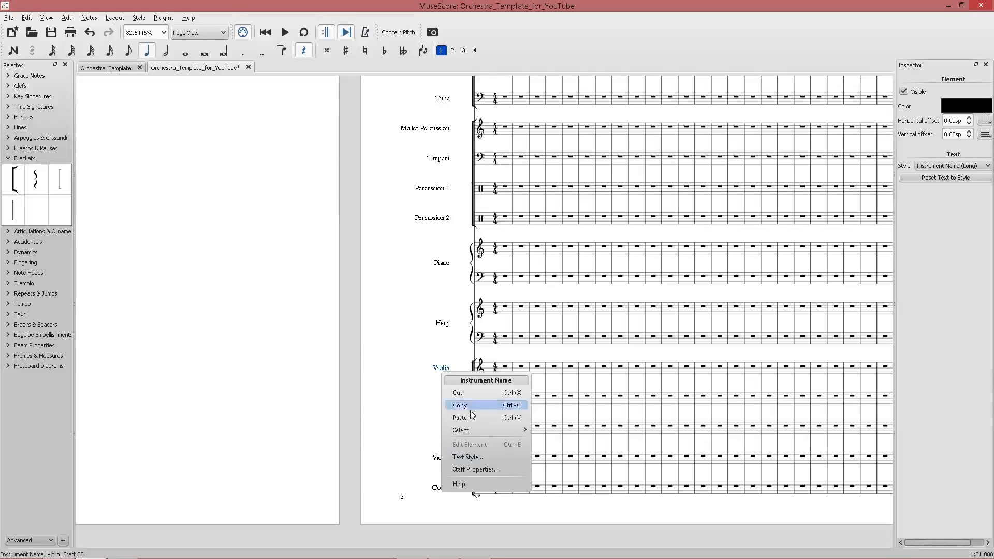
pyautogui.click(489, 472)
pyautogui.tripleClick(686, 300)
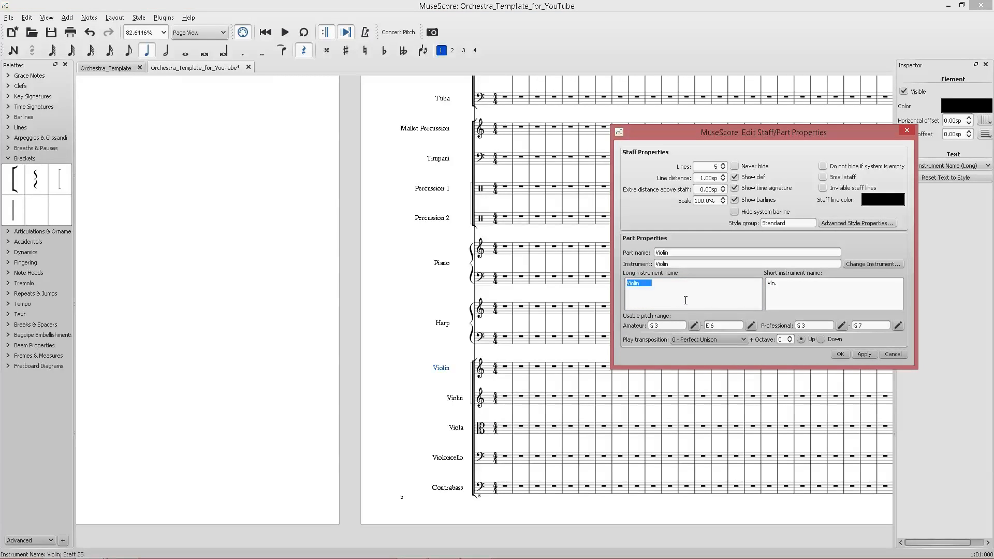
pyautogui.hotkey('ctrl', 'v')
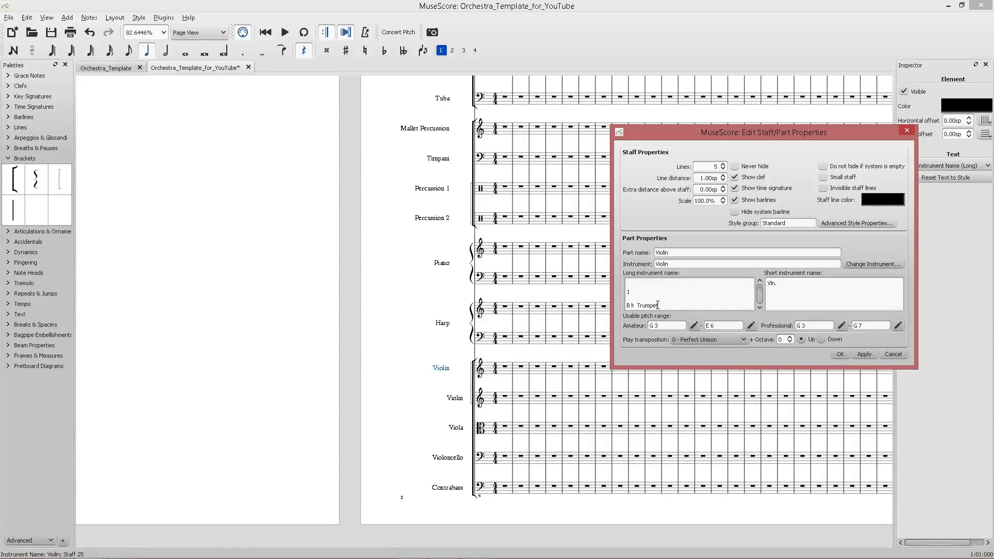
pyautogui.moveTo(657, 306); pyautogui.dragTo(627, 305)
pyautogui.write('Violins')
# Copy that long name into the first Violin's short name, change its second line to Vlns., and confirm.
pyautogui.hotkey('ctrl', 'a')
pyautogui.hotkey('ctrl', 'c')
pyautogui.click(861, 295)
pyautogui.hotkey('ctrl', 'v')
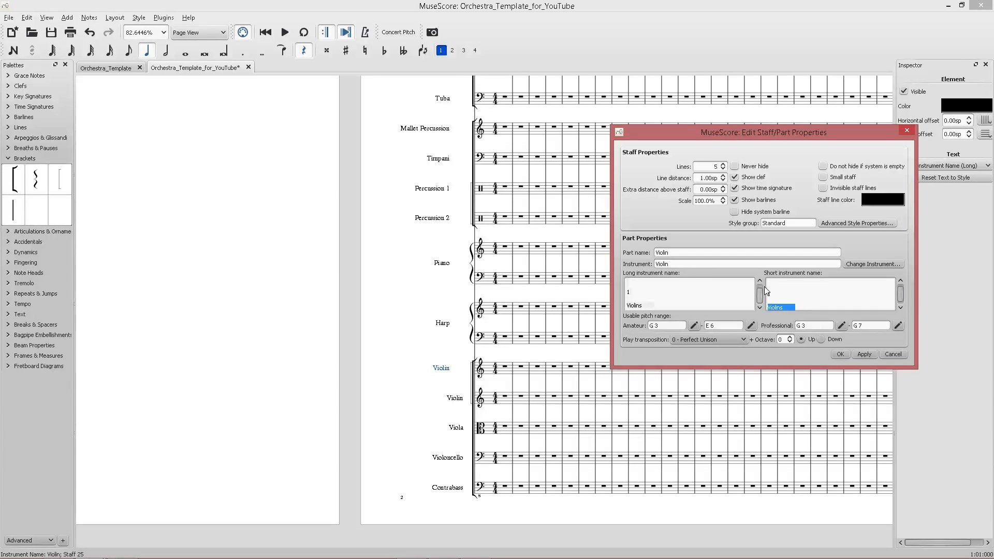
pyautogui.write('Vlns.')
pyautogui.click(840, 355)
# Set the second Violin staff's long and short instrument names both to 2.
pyautogui.hscroll(-7, 689, 403)
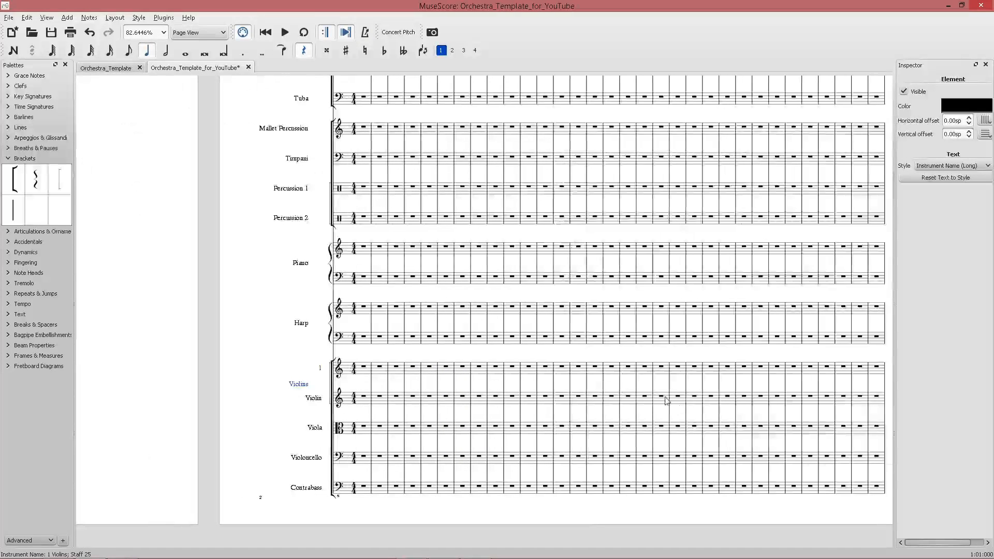
pyautogui.hscroll(6, 316, 402)
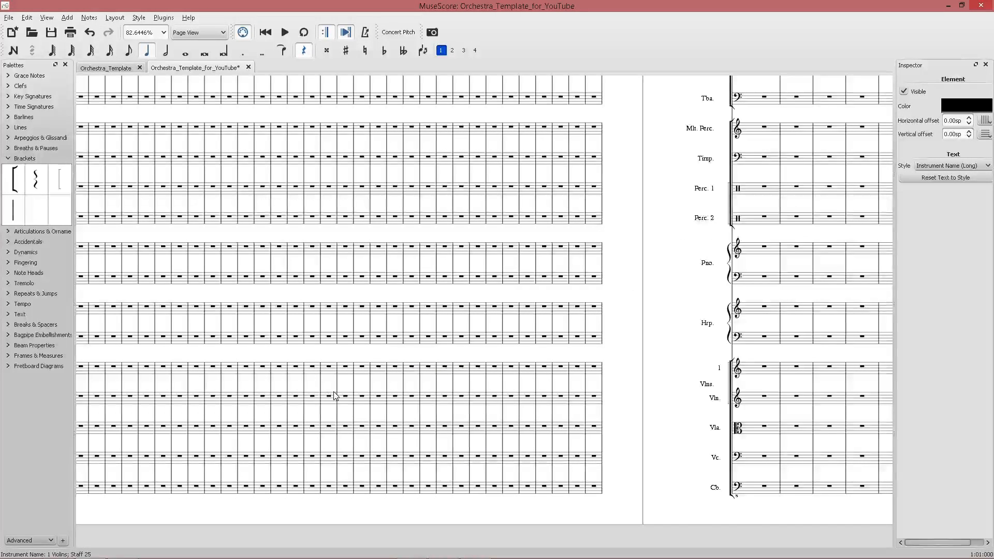
pyautogui.hscroll(-5, 317, 400)
pyautogui.rightClick(272, 402)
pyautogui.moveTo(292, 462)
pyautogui.click(300, 502)
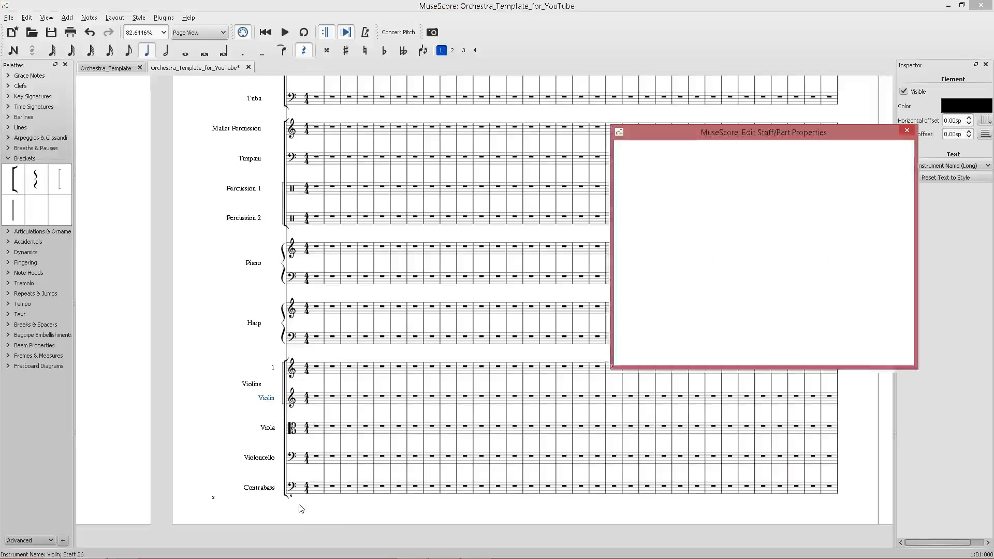
pyautogui.moveTo(655, 296); pyautogui.dragTo(622, 293)
pyautogui.write('2')
pyautogui.moveTo(789, 288); pyautogui.dragTo(760, 286)
pyautogui.write('2')
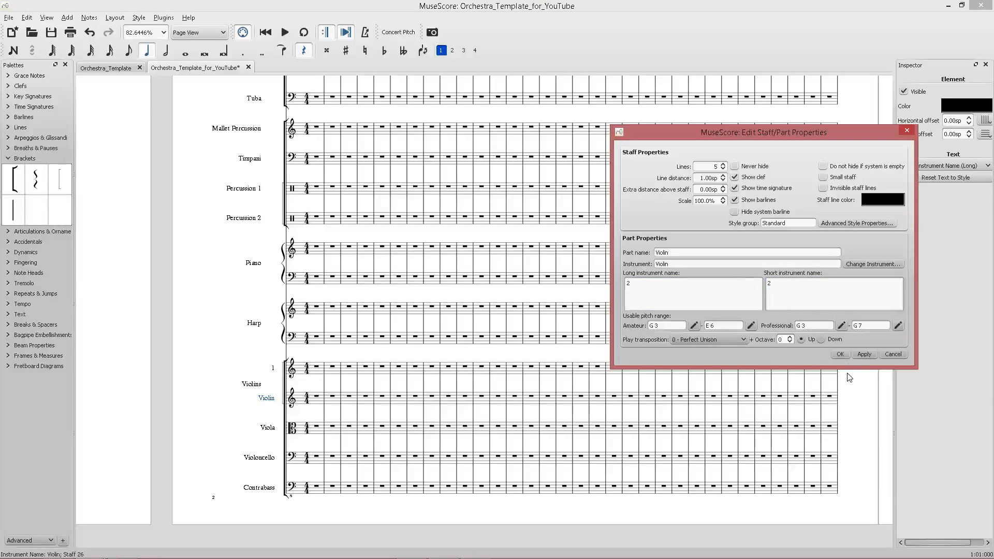
pyautogui.click(864, 354)
pyautogui.click(841, 355)
# Save the score.
pyautogui.hscroll(6, 680, 401)
pyautogui.click(659, 406)
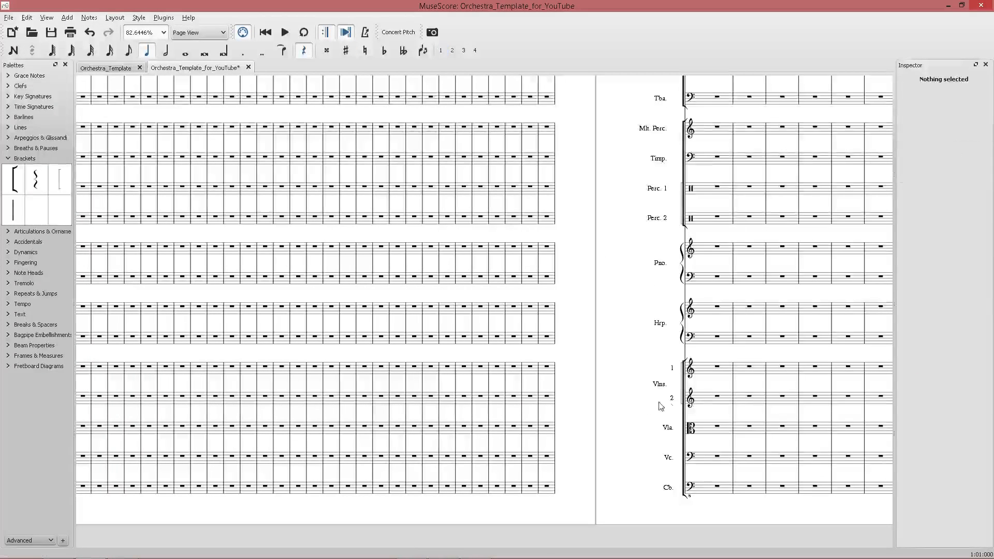
pyautogui.scroll(7, 679, 395)
pyautogui.scroll(-9, 689, 394)
pyautogui.hotkey('ctrl', 's')
pyautogui.hscroll(-5, 518, 429)
pyautogui.scroll(6, 509, 430)
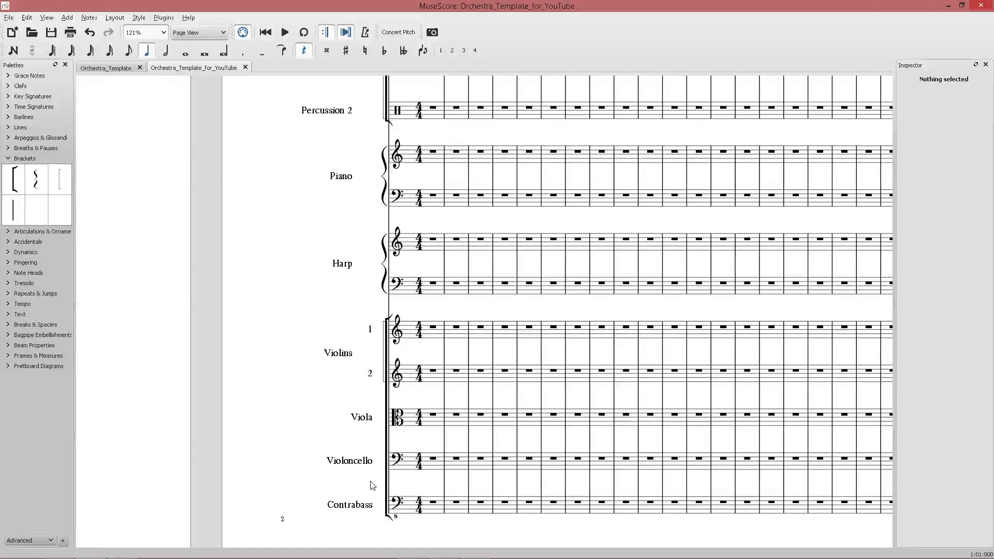
# Review the Viola and Violoncello staffs' long and short instrument names in their staff properties.
pyautogui.click(362, 417)
pyautogui.rightClick(365, 417)
pyautogui.click(430, 512)
pyautogui.click(735, 300)
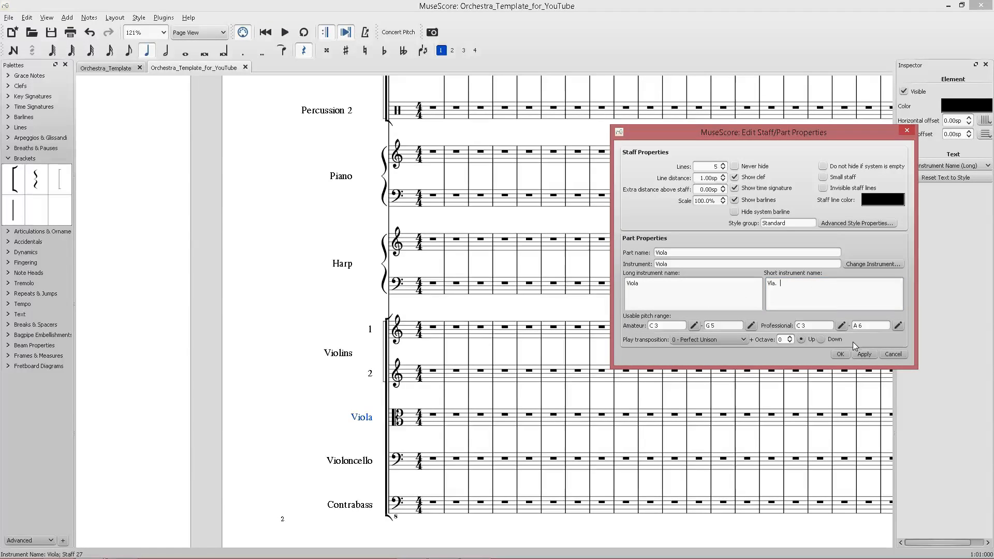
pyautogui.click(864, 354)
pyautogui.click(840, 355)
pyautogui.rightClick(350, 460)
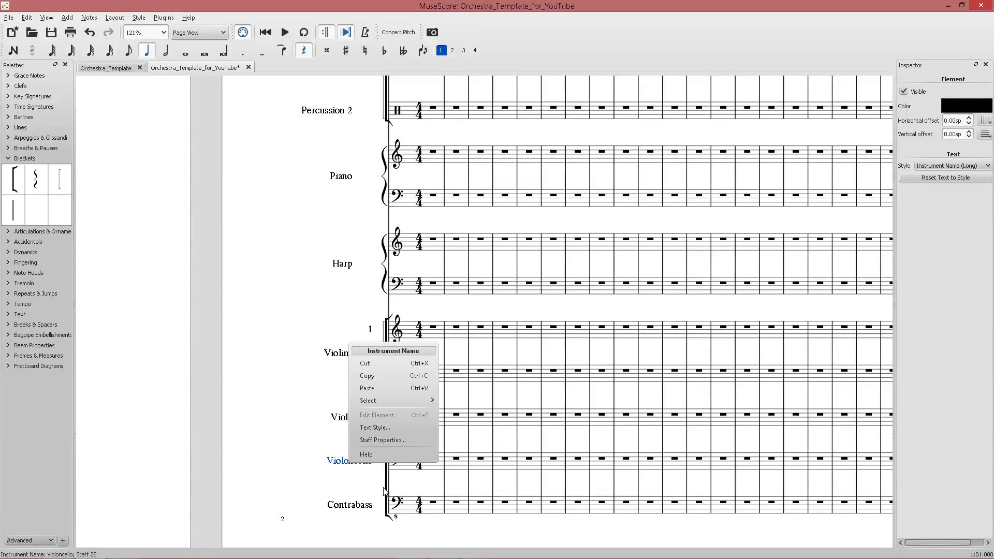
pyautogui.click(386, 441)
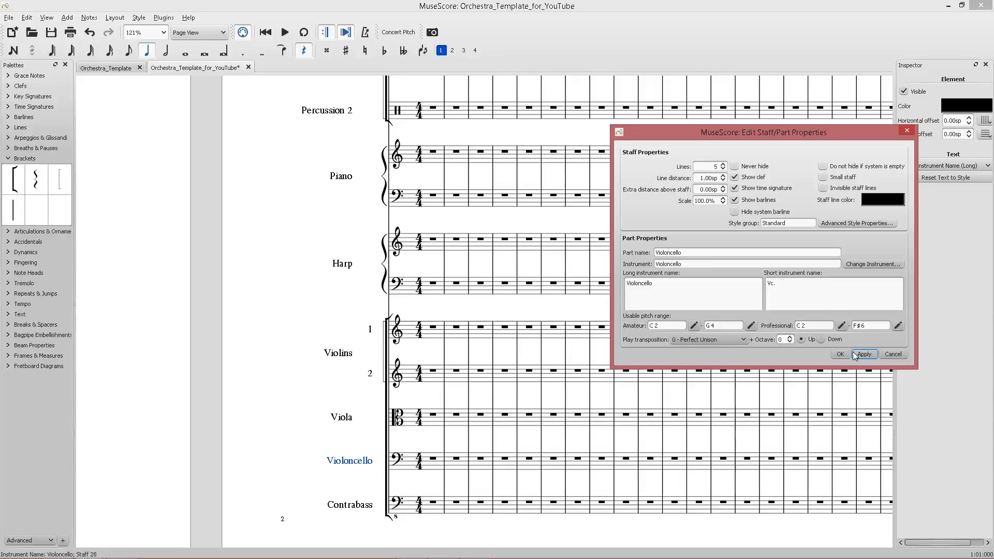
pyautogui.click(751, 304)
pyautogui.click(669, 285)
pyautogui.click(840, 354)
# Review the Contrabass staff's long and short instrument names in its staff properties.
pyautogui.rightClick(351, 505)
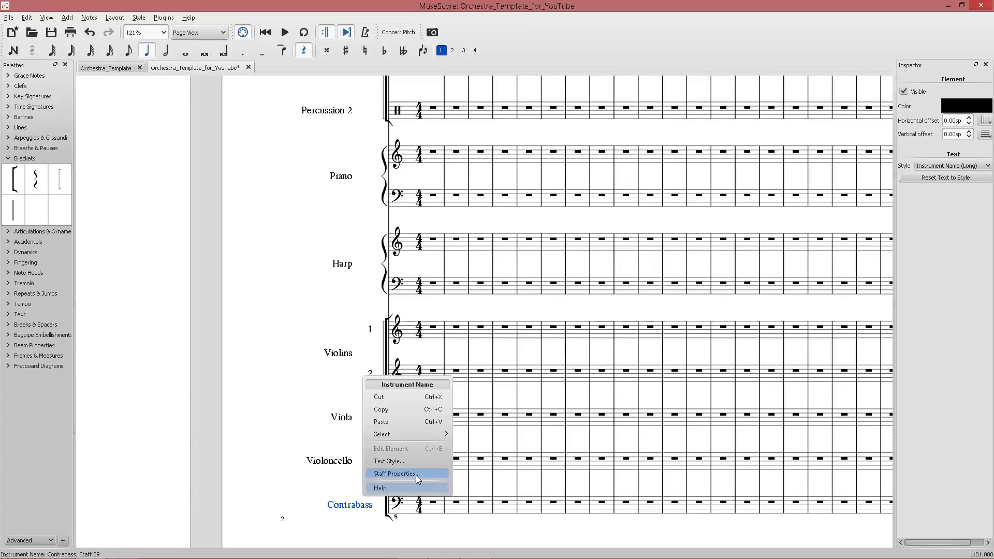
pyautogui.click(416, 475)
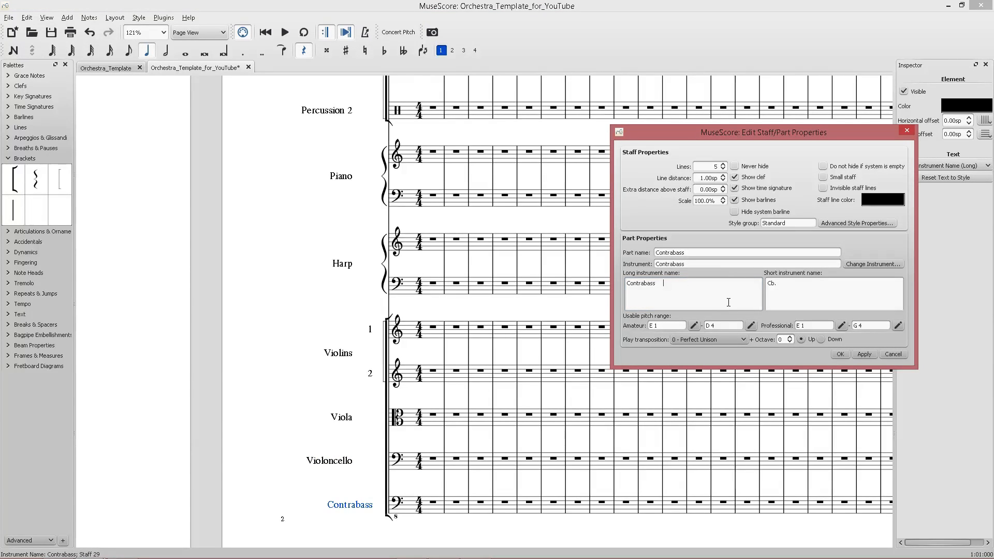
pyautogui.hotkey('ctrl', 'a')
pyautogui.click(731, 306)
pyautogui.press('BackSpace')
pyautogui.write('s')
pyautogui.click(808, 296)
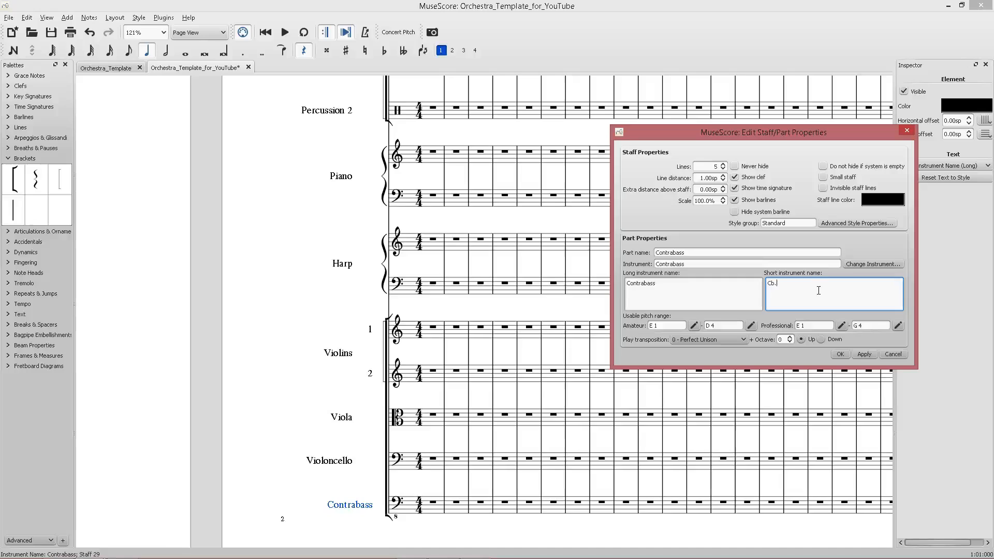
pyautogui.click(860, 355)
pyautogui.click(842, 355)
pyautogui.scroll(-5, 226, 267)
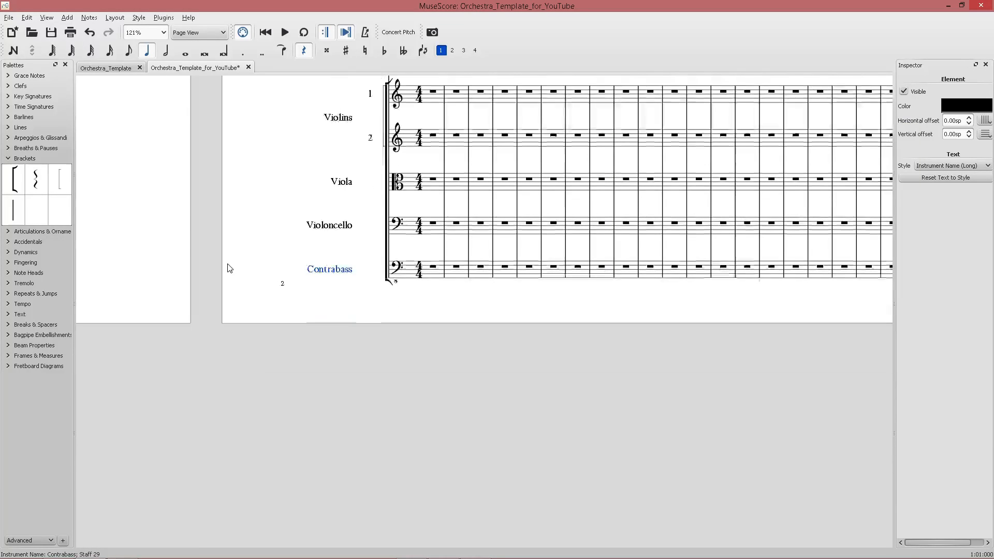
# Save the score.
pyautogui.click(204, 249)
pyautogui.hotkey('ctrl', 's')
# Extend Percussion 1's long instrument name with the lines 'Bass Drum, Snare Drum,' and 'Triangle, Crash Cymbol'.
pyautogui.scroll(-8, 238, 254)
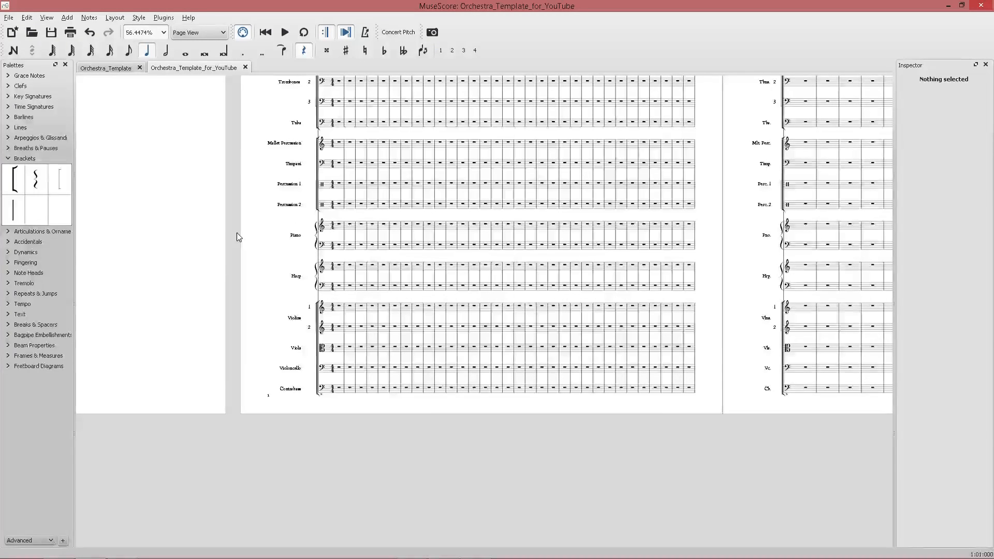
pyautogui.hscroll(4, 237, 235)
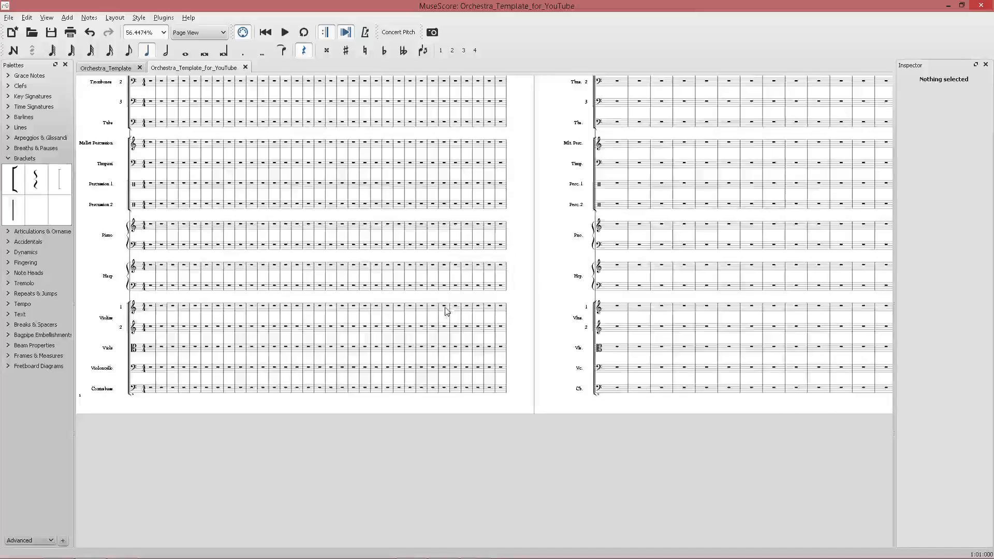
pyautogui.scroll(-4, 446, 318)
pyautogui.scroll(4, 452, 323)
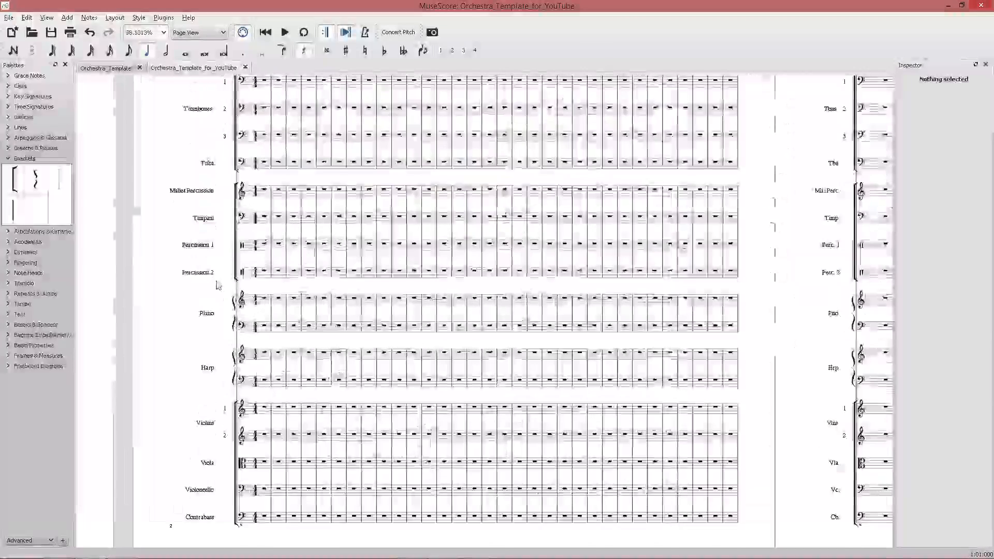
pyautogui.scroll(8, 452, 323)
pyautogui.scroll(1, 257, 243)
pyautogui.scroll(-10, 214, 315)
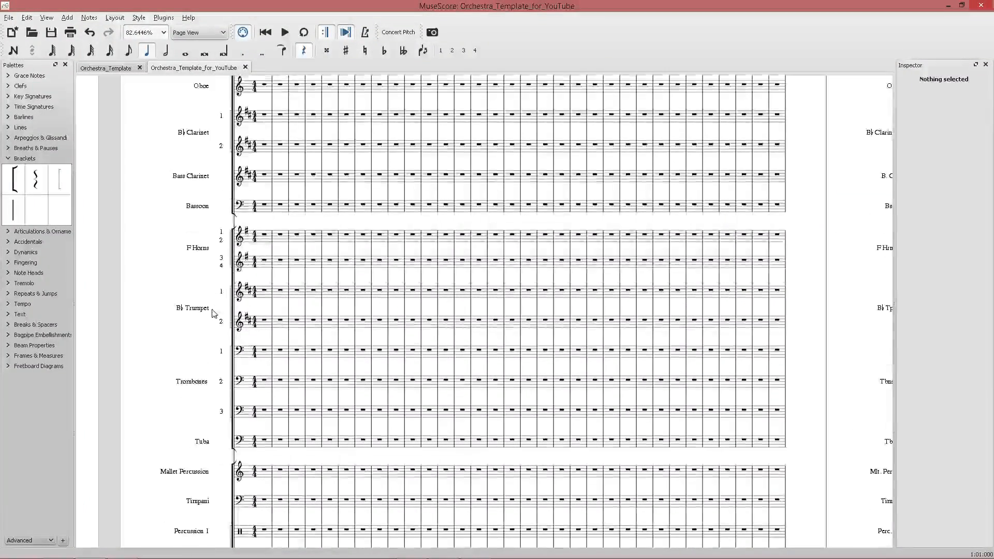
pyautogui.rightClick(210, 304)
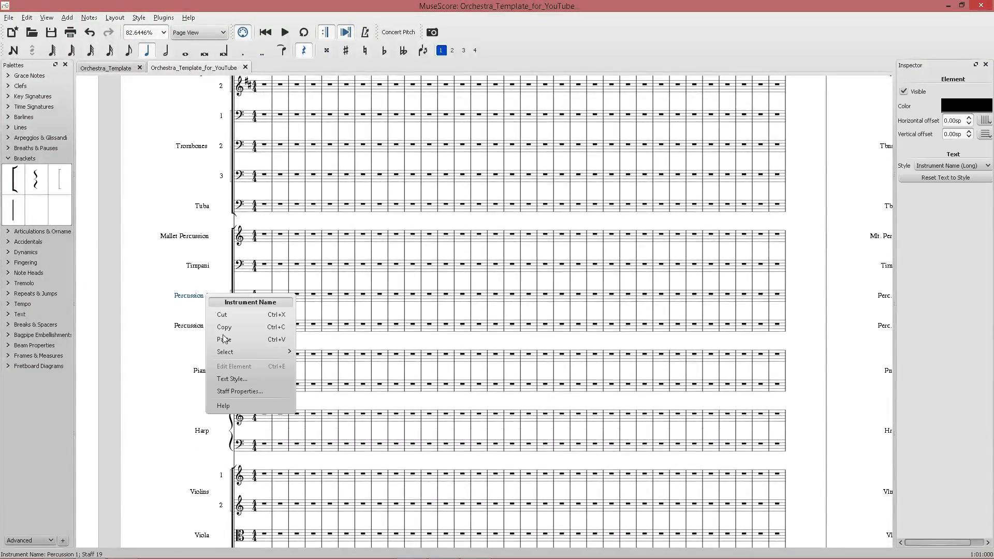
pyautogui.click(233, 391)
pyautogui.click(697, 281)
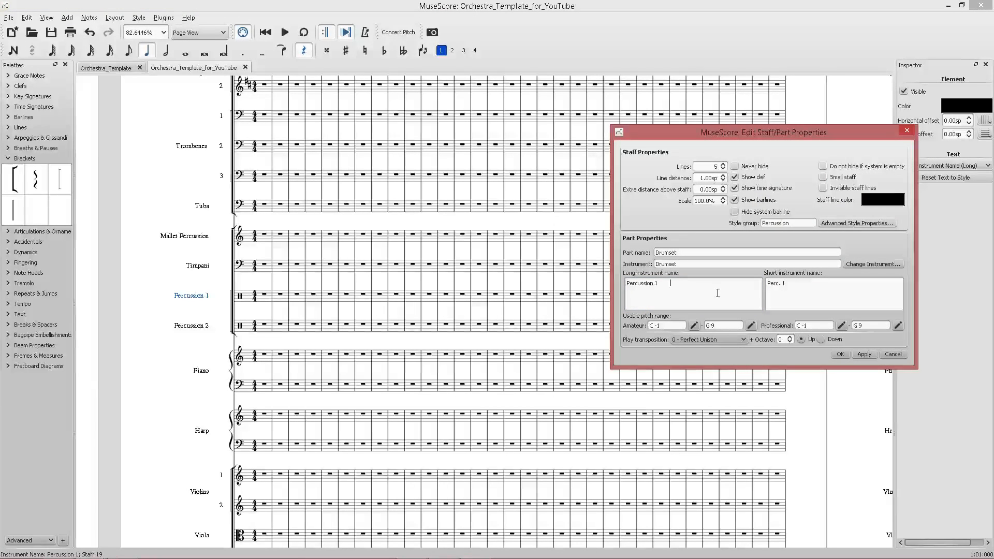
pyautogui.press('Return')
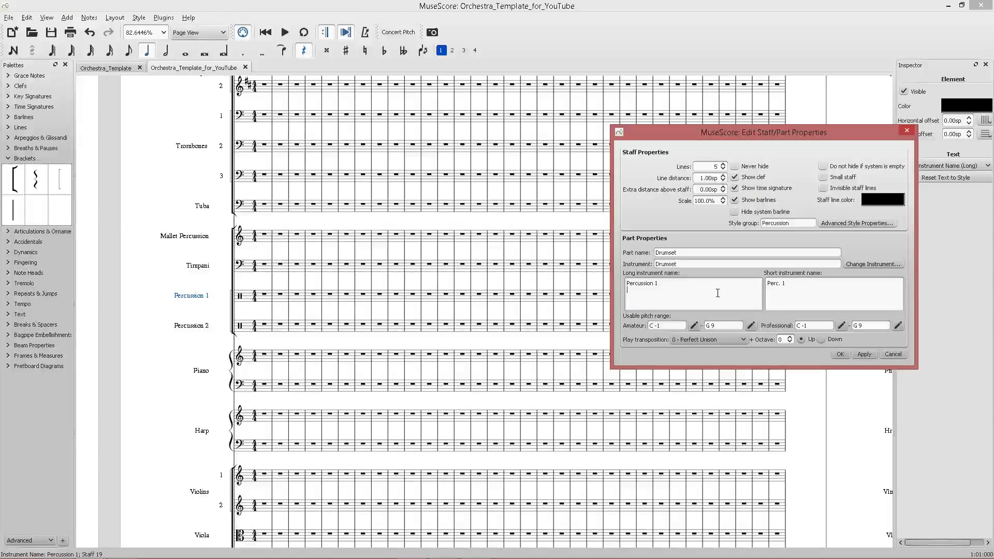
pyautogui.write('Bass Drum, Snare Drum')
pyautogui.write(',')
pyautogui.press('Return')
pyautogui.write('Triangle, Crash Cymbol')
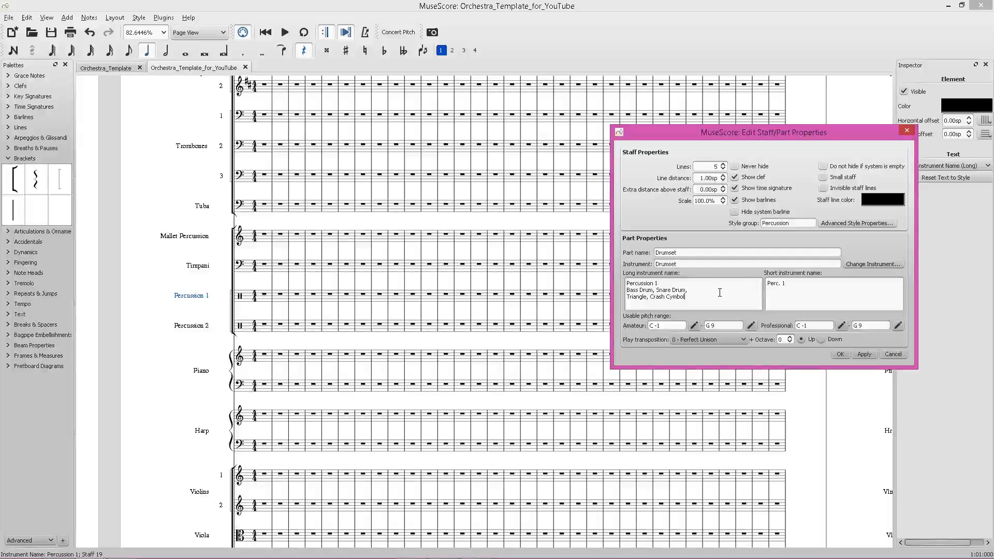
pyautogui.click(859, 356)
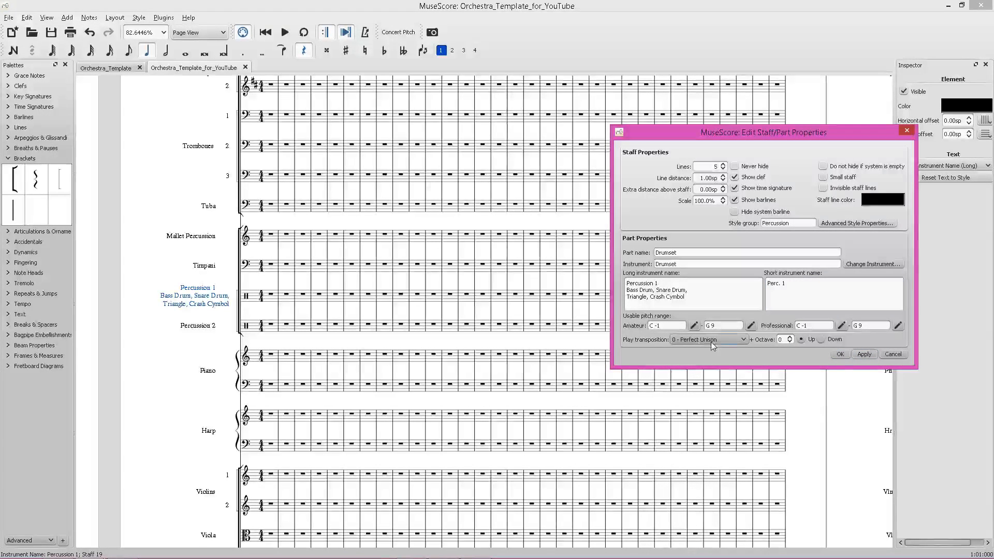
pyautogui.click(844, 356)
# Extend Percussion 2's long instrument name with the lines 'Suspended Cymbol, Vibraslap,' and 'Shaker, Tambourine'.
pyautogui.rightClick(189, 330)
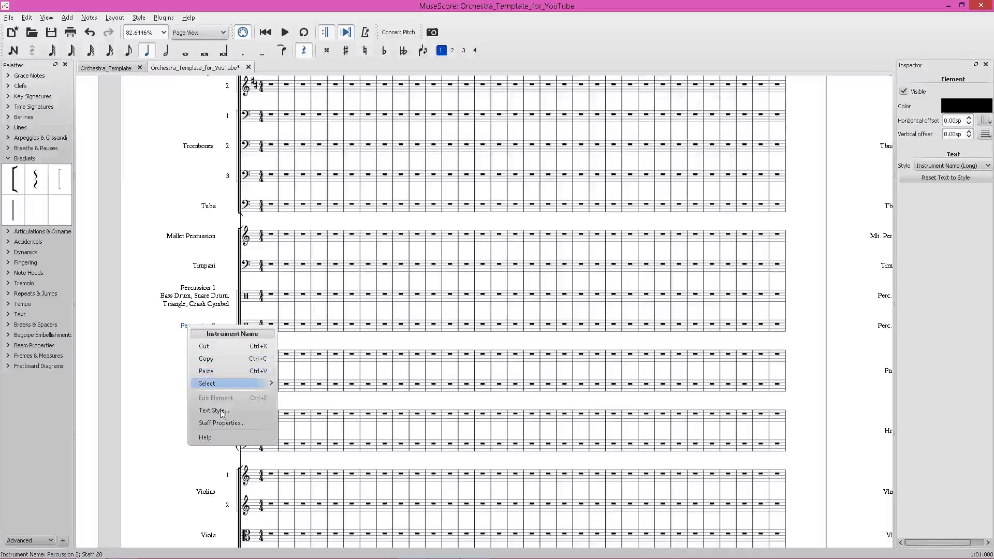
pyautogui.click(210, 409)
pyautogui.click(676, 289)
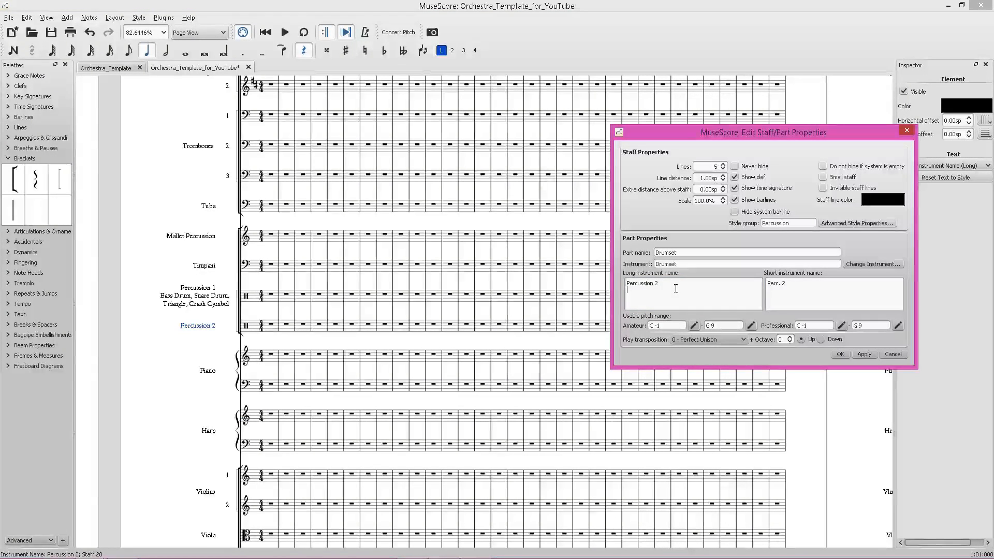
pyautogui.write('Suspende')
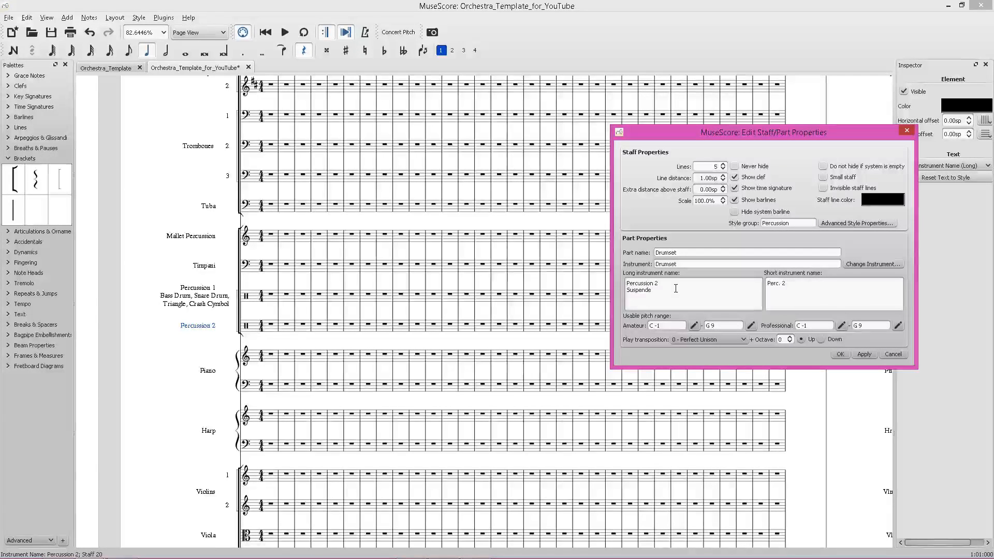
pyautogui.write('d Cymbol, ')
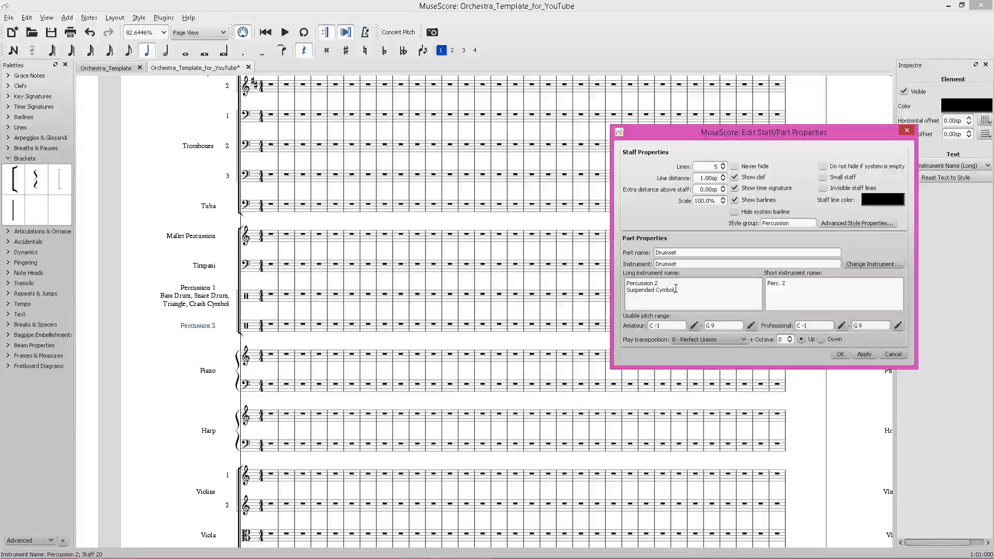
pyautogui.write('Vibraslap,')
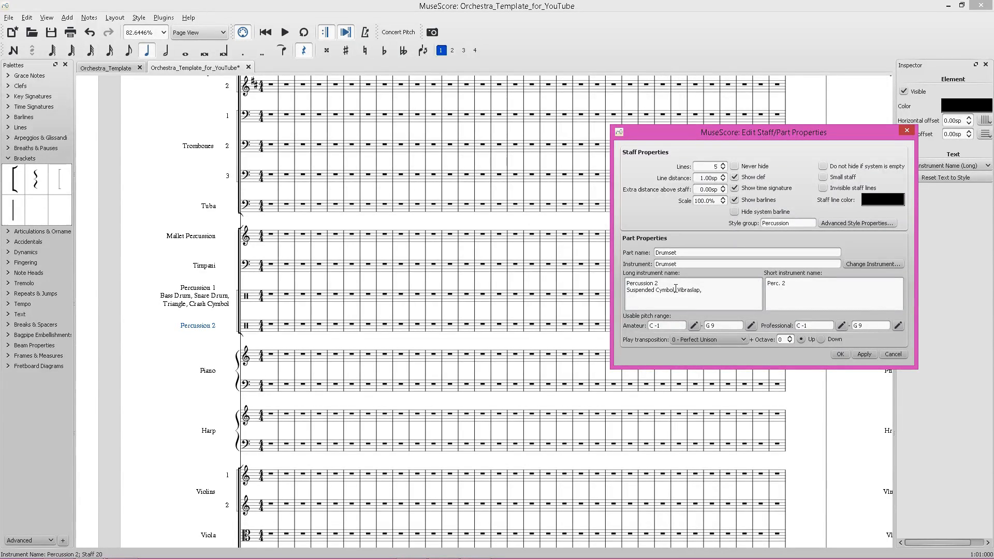
pyautogui.press('Return')
pyautogui.write('SH')
pyautogui.write('aker, ')
pyautogui.write('Te')
pyautogui.write('mbor')
pyautogui.write('rine')
pyautogui.click(864, 354)
pyautogui.click(840, 353)
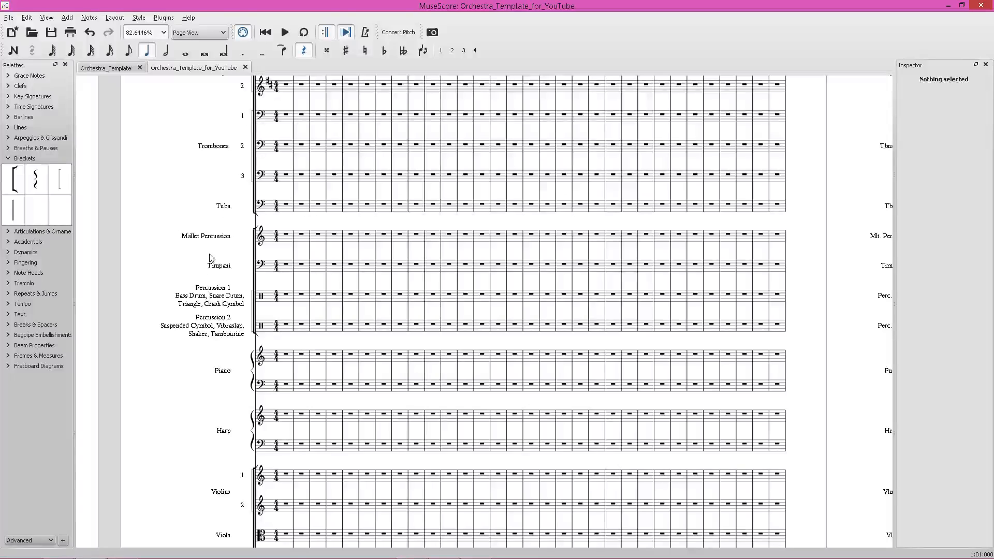
# Extend Mallet Percussion's long instrument name with 'Marimba, Glockenspiel,' and 'Vibraphone, Xylophone'.
pyautogui.rightClick(203, 236)
pyautogui.click(248, 335)
pyautogui.click(699, 286)
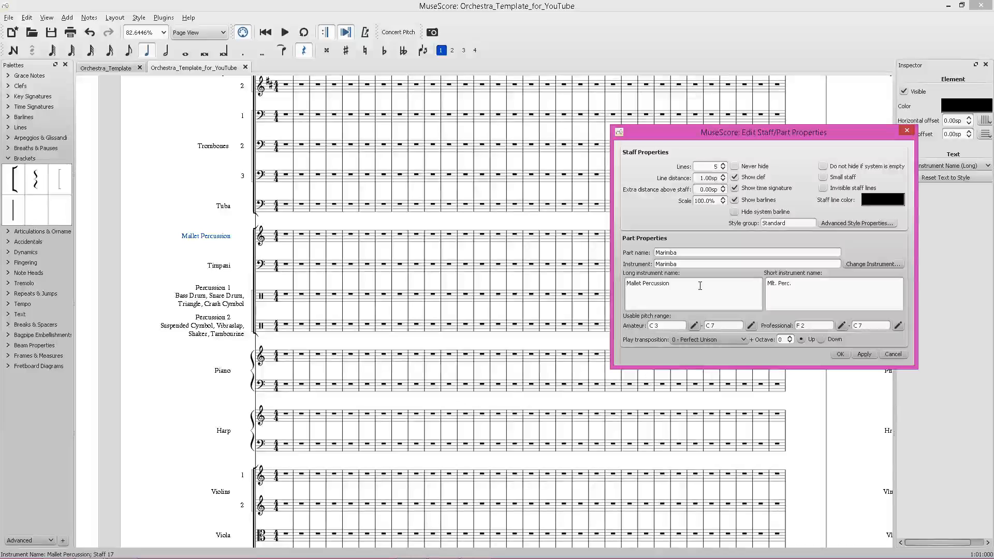
pyautogui.write('Marimba, G')
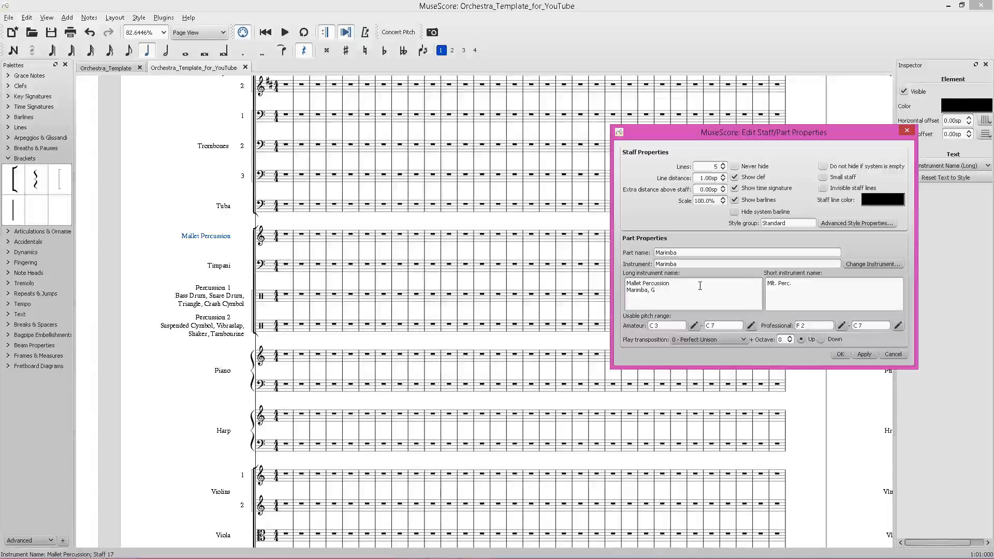
pyautogui.write('lockenspiel')
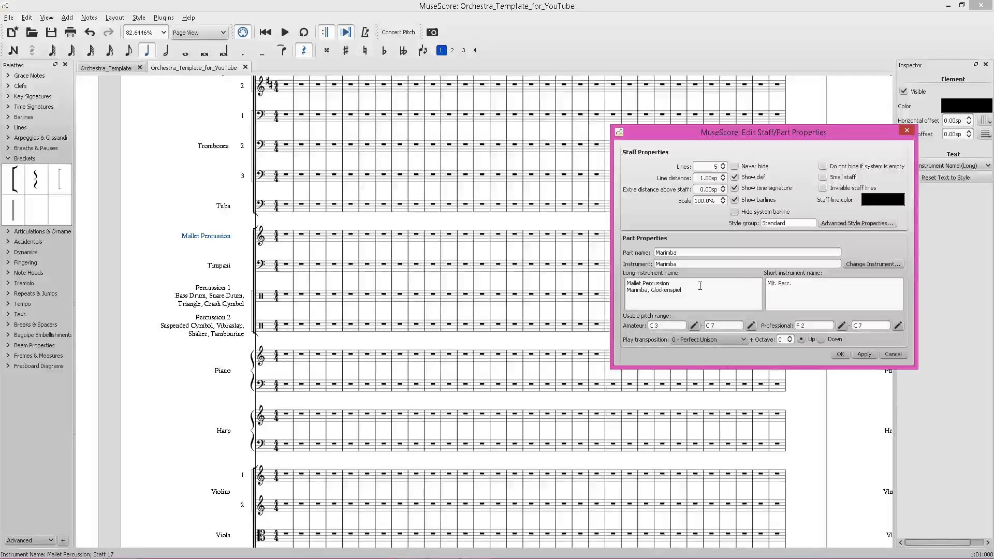
pyautogui.write(',')
pyautogui.press('Return')
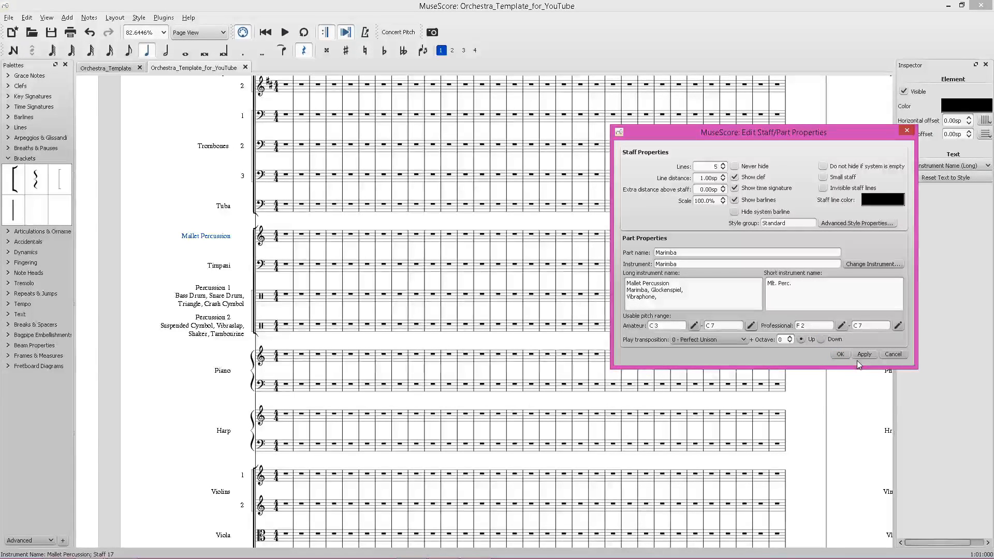
pyautogui.write('lophone')
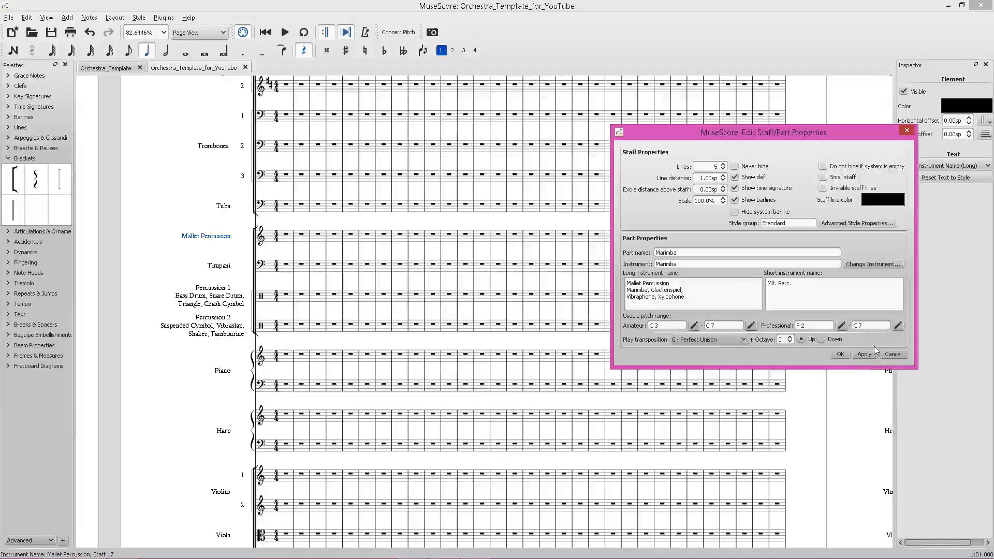
pyautogui.click(863, 355)
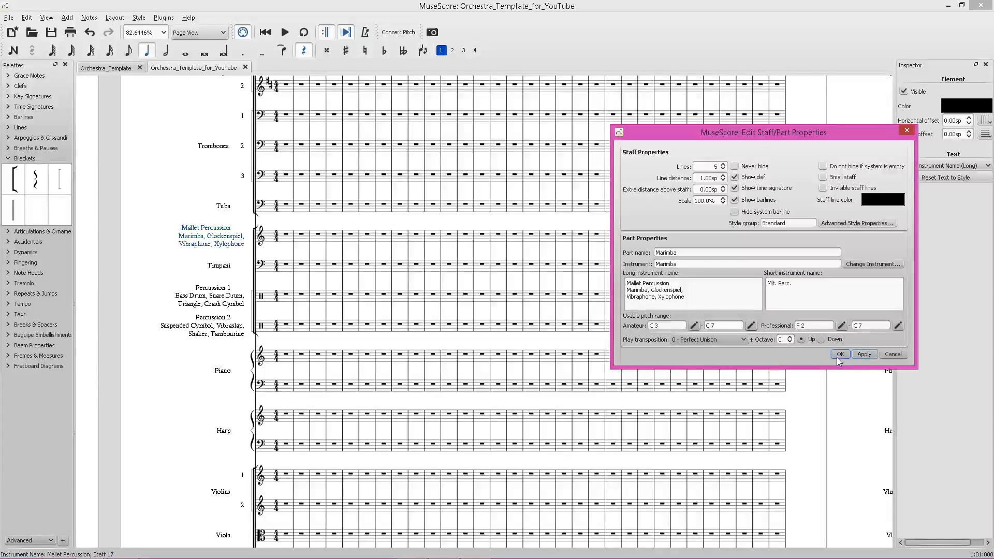
pyautogui.click(840, 354)
# Save the score.
pyautogui.press('Escape')
pyautogui.hotkey('ctrl', 's')
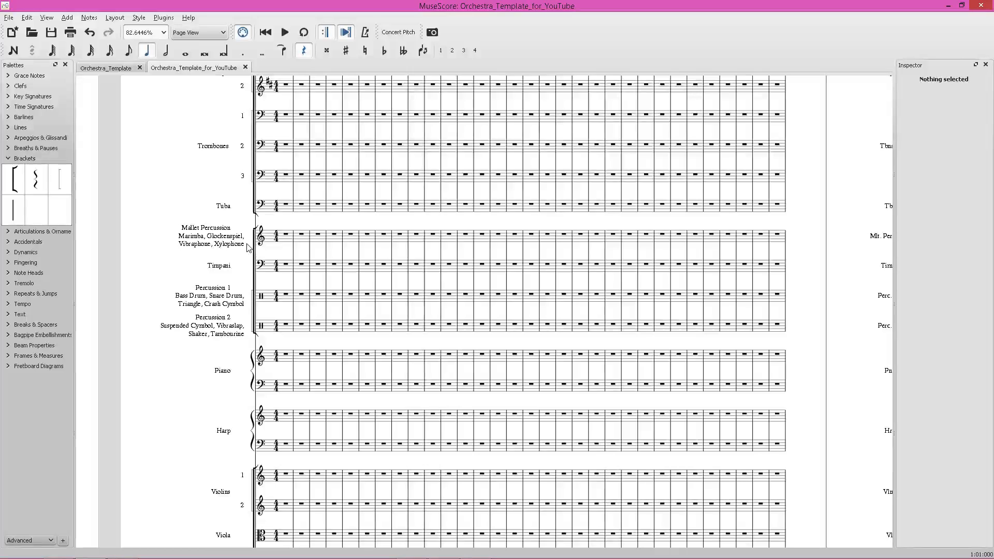
pyautogui.scroll(-2, 280, 256)
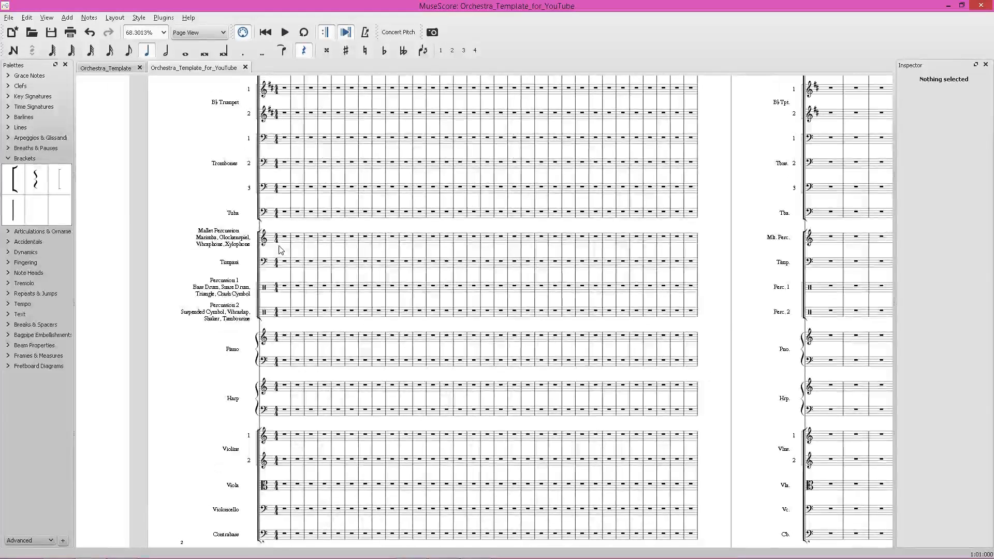
pyautogui.scroll(5, 251, 242)
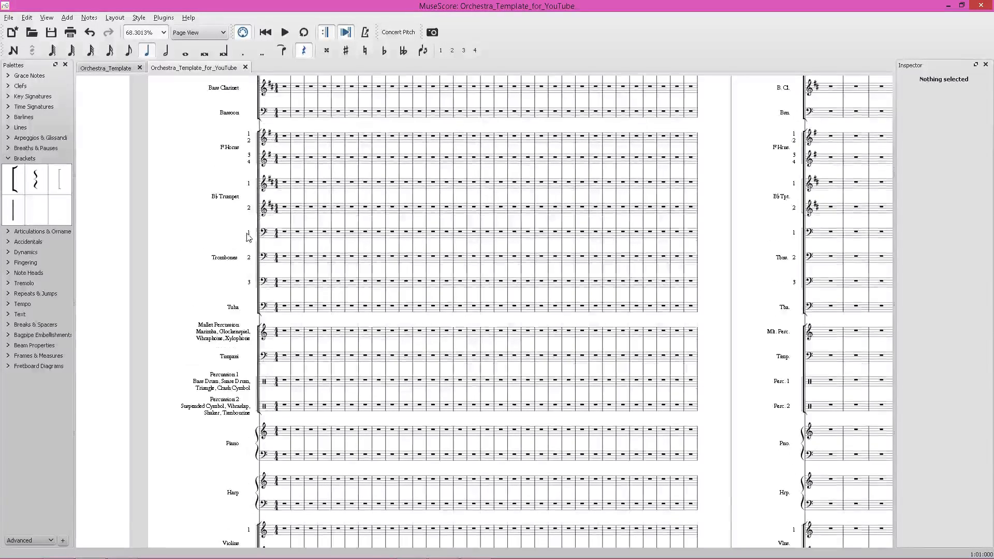
pyautogui.scroll(6, 251, 242)
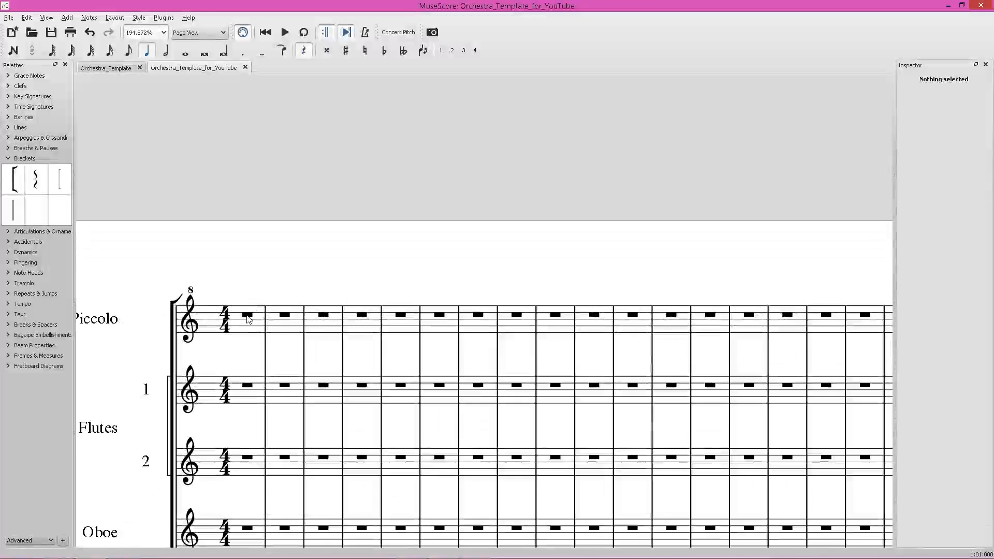
# Enter whole notes in the first five measures of the Piccolo staff, removing the extra note in measure 6.
pyautogui.click(248, 316)
pyautogui.press('n')
pyautogui.press('7')
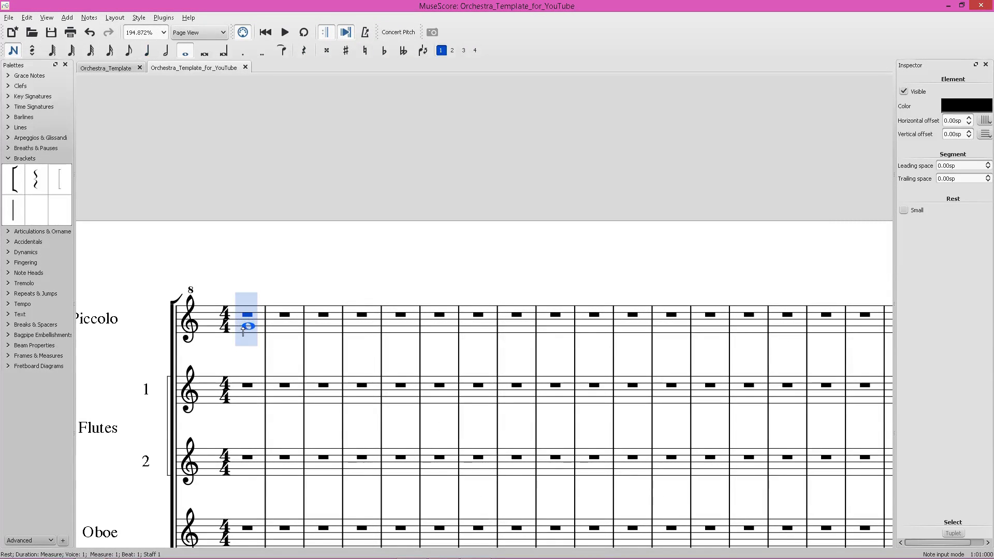
pyautogui.click(249, 325)
pyautogui.click(284, 319)
pyautogui.click(325, 306)
pyautogui.click(364, 309)
pyautogui.click(442, 320)
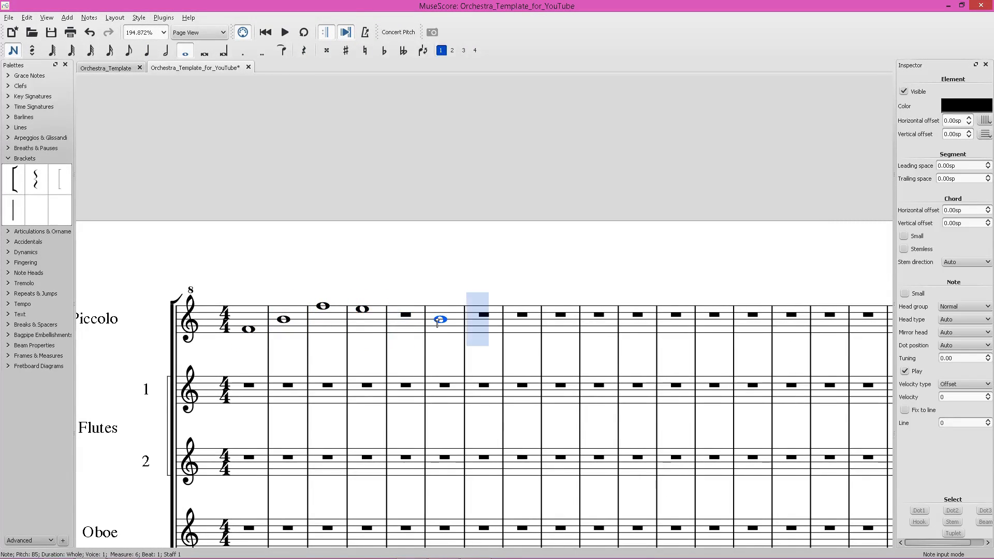
pyautogui.click(405, 317)
pyautogui.press('Escape')
pyautogui.click(422, 312)
pyautogui.click(432, 315)
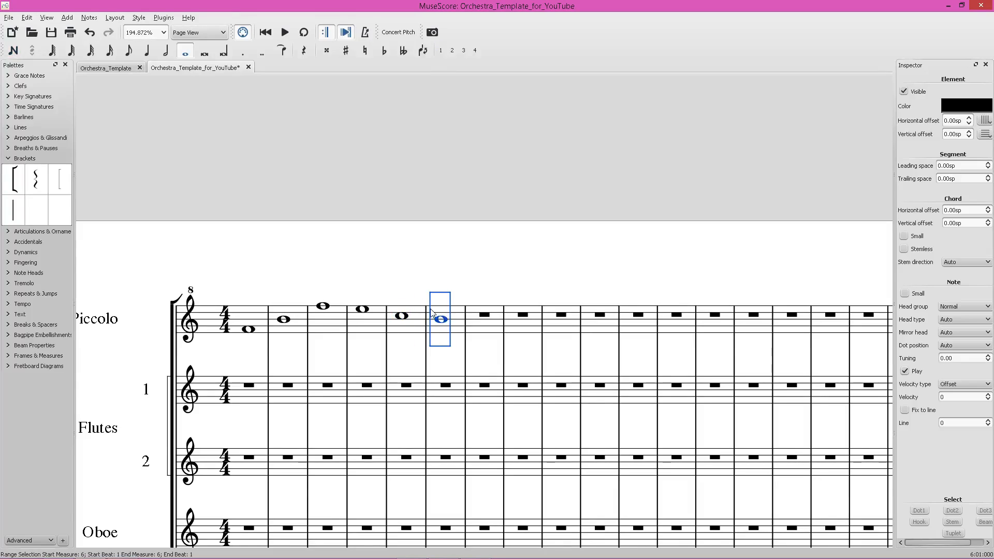
pyautogui.press('Delete')
# Add rehearsal mark 5 above measure 5 of the Piccolo staff.
pyautogui.click(407, 317)
pyautogui.hotkey('ctrl', 'm')
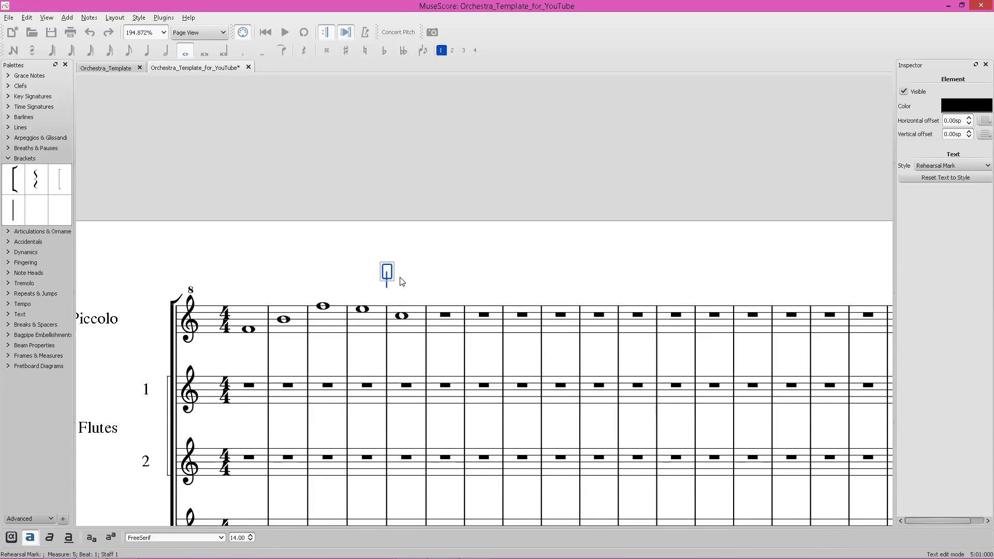
pyautogui.write('5')
pyautogui.click(421, 279)
# Set the rehearsal mark's frame border radius to 0 in its text properties.
pyautogui.rightClick(386, 283)
pyautogui.click(421, 378)
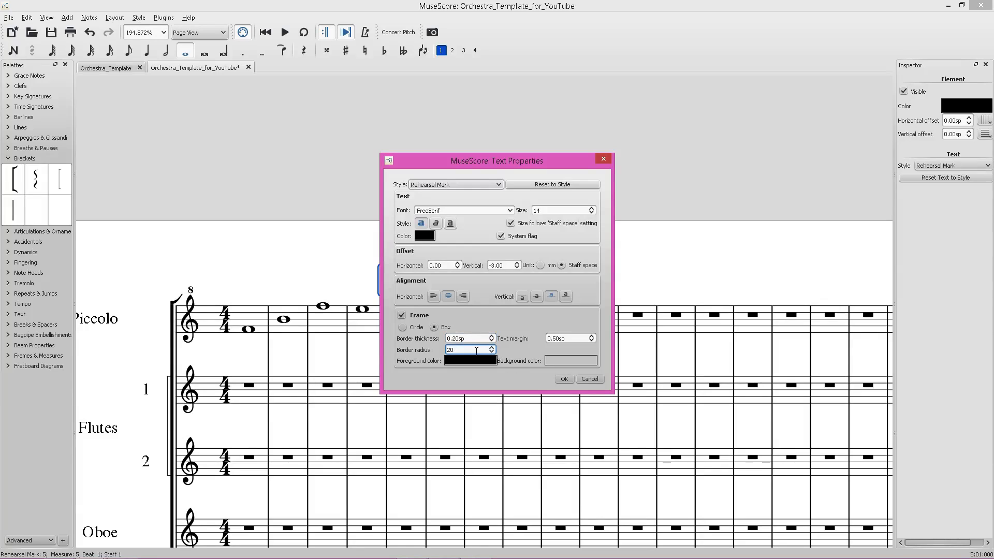
pyautogui.moveTo(476, 350); pyautogui.dragTo(431, 351)
pyautogui.write('0')
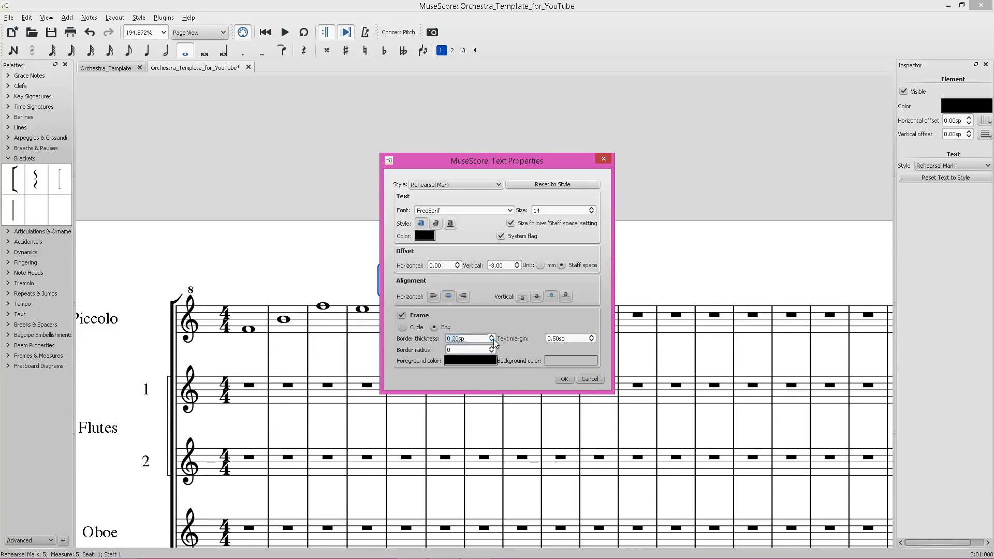
pyautogui.click(563, 380)
pyautogui.click(473, 275)
# Save the score.
pyautogui.scroll(-6, 368, 283)
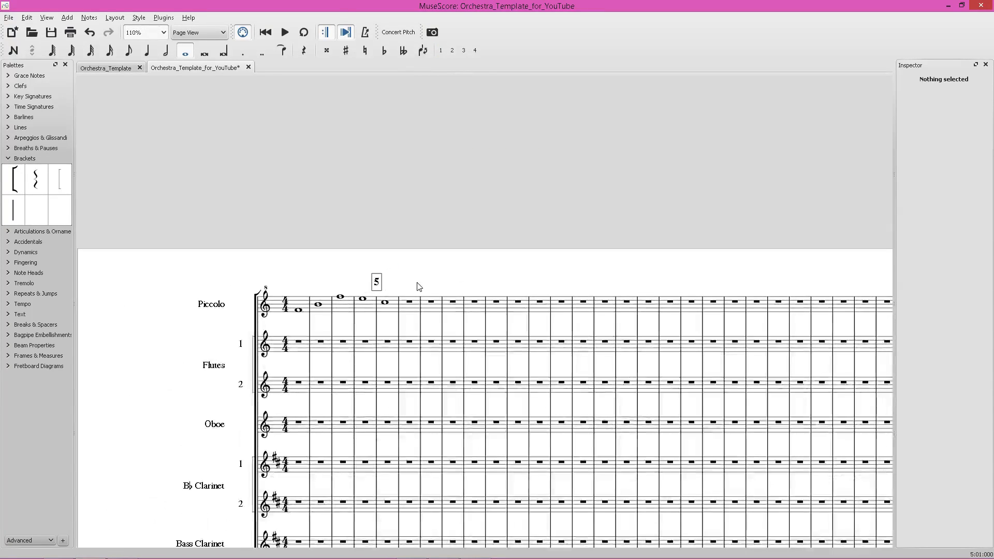
pyautogui.hotkey('ctrl', 's')
pyautogui.scroll(7, 365, 291)
pyautogui.scroll(-8, 428, 288)
pyautogui.scroll(-4, 494, 321)
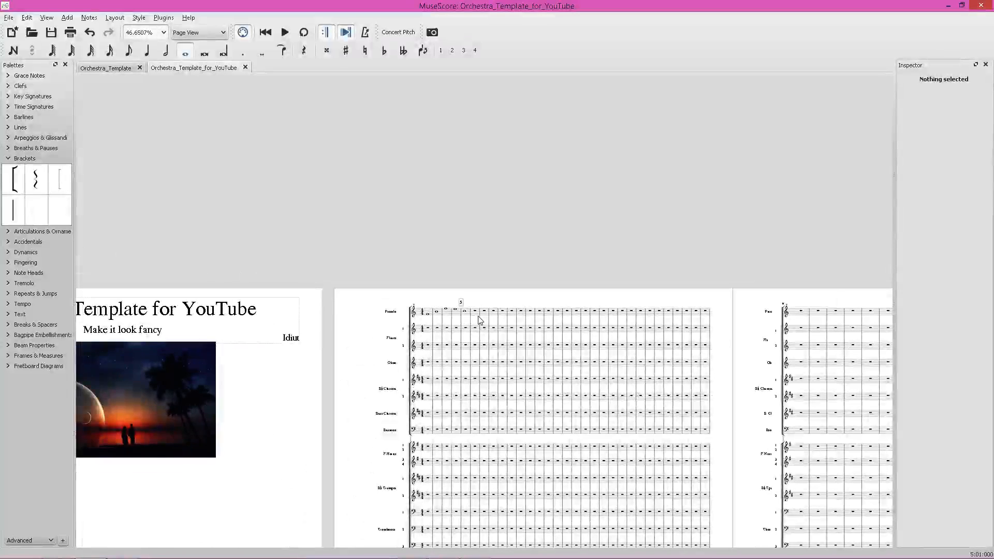
pyautogui.scroll(-15, 435, 303)
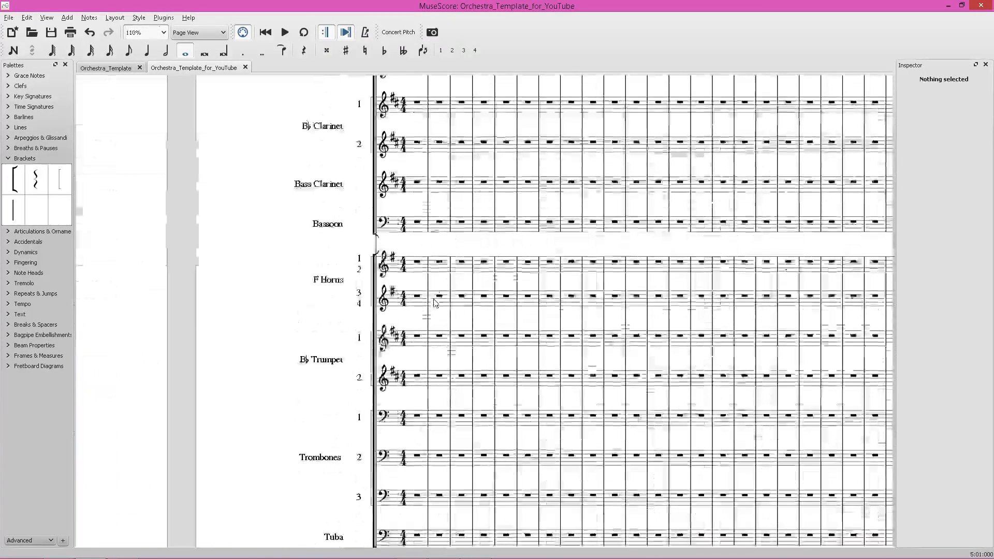
# Replace the title page composer text with "Word and Music by:" and "COMPOSER NAME" on two lines.
pyautogui.scroll(4, 406, 312)
pyautogui.scroll(-7, 424, 325)
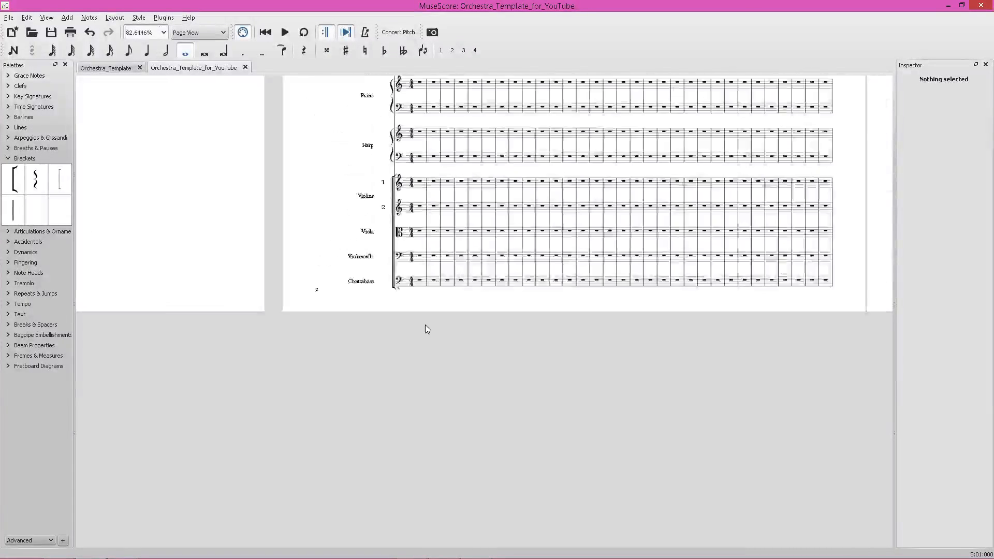
pyautogui.scroll(12, 413, 311)
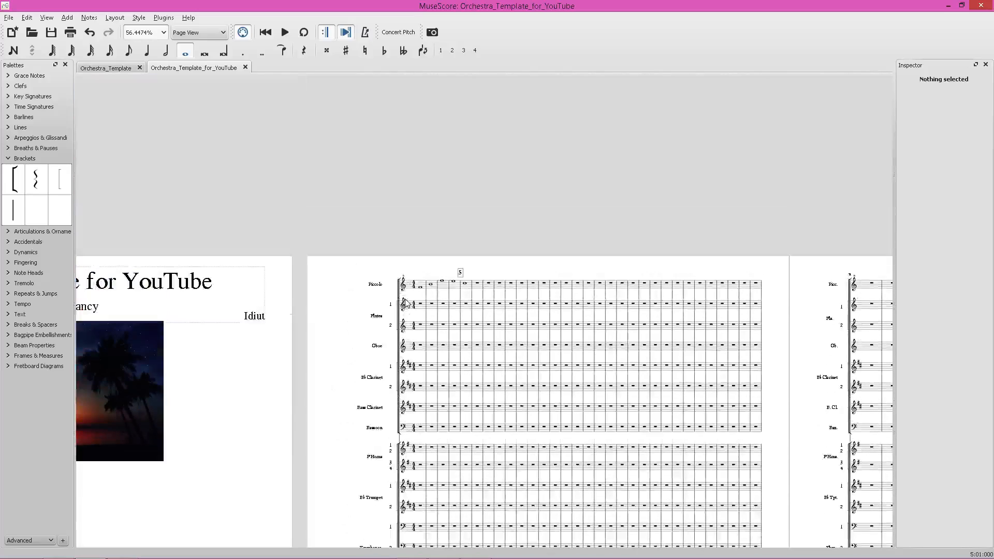
pyautogui.scroll(-20, 423, 257)
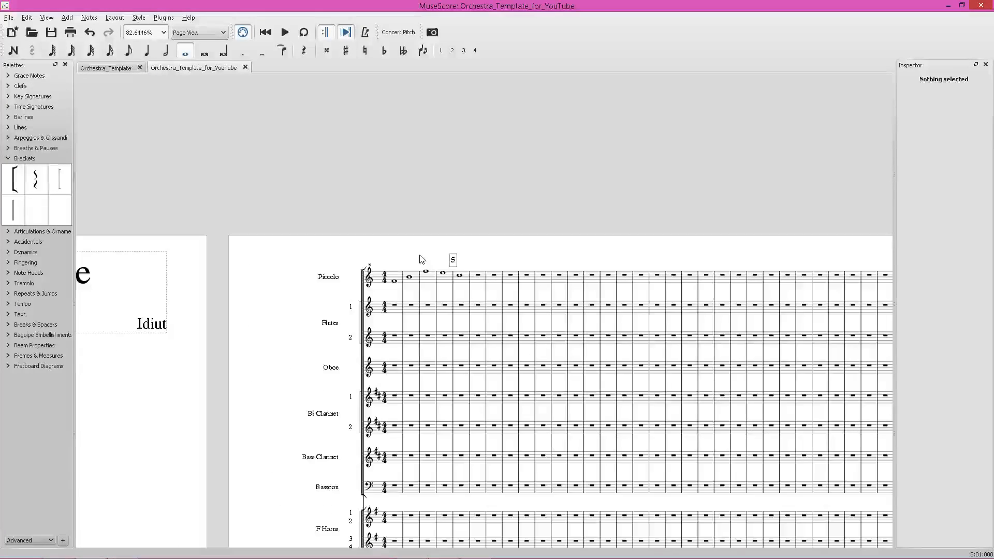
pyautogui.scroll(20, 608, 309)
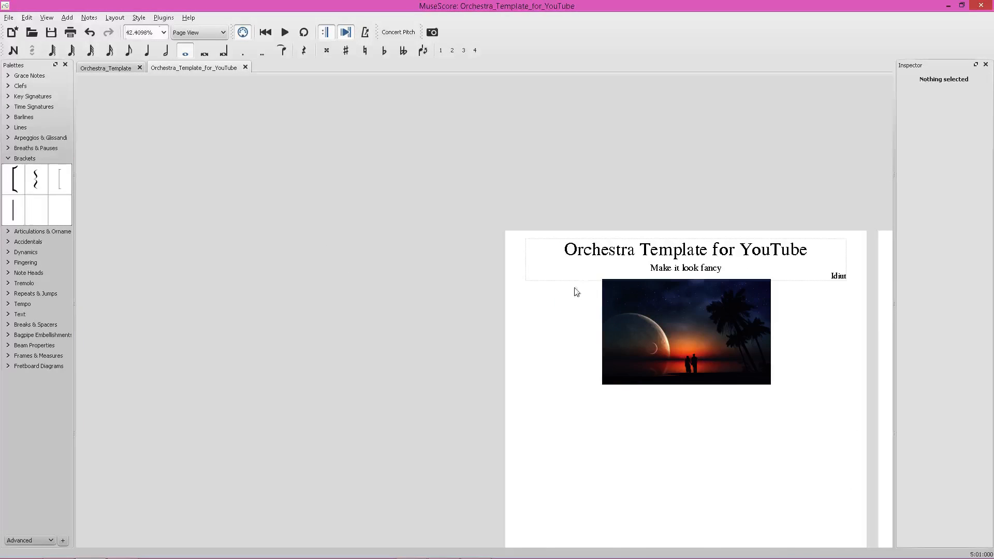
pyautogui.click(482, 286)
pyautogui.doubleClick(482, 287)
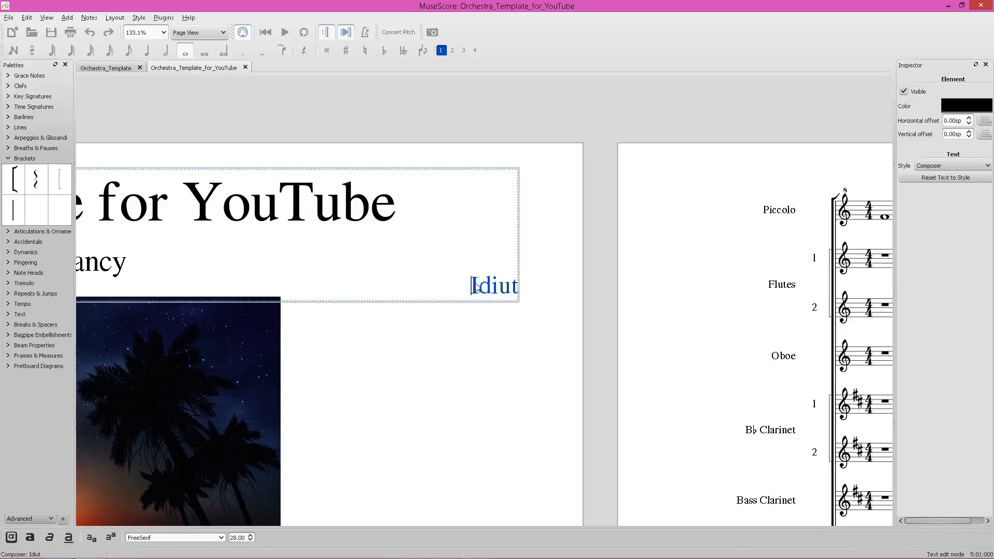
pyautogui.moveTo(471, 286); pyautogui.dragTo(536, 289)
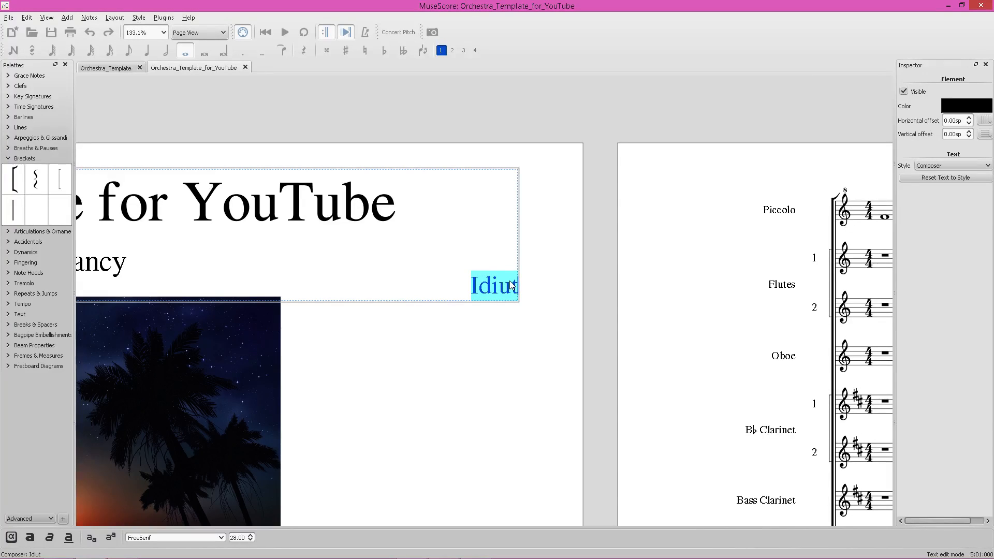
pyautogui.write('W')
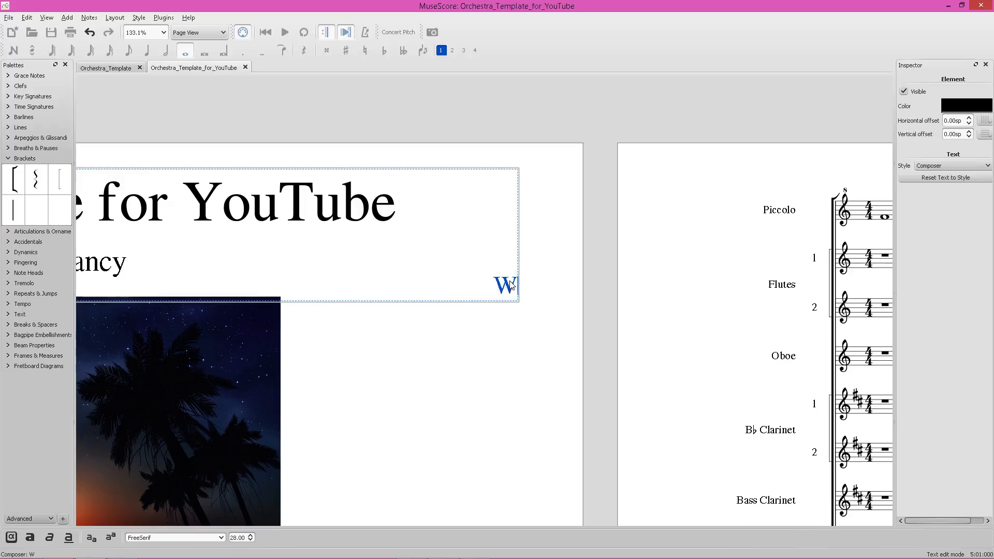
pyautogui.write('ord and M')
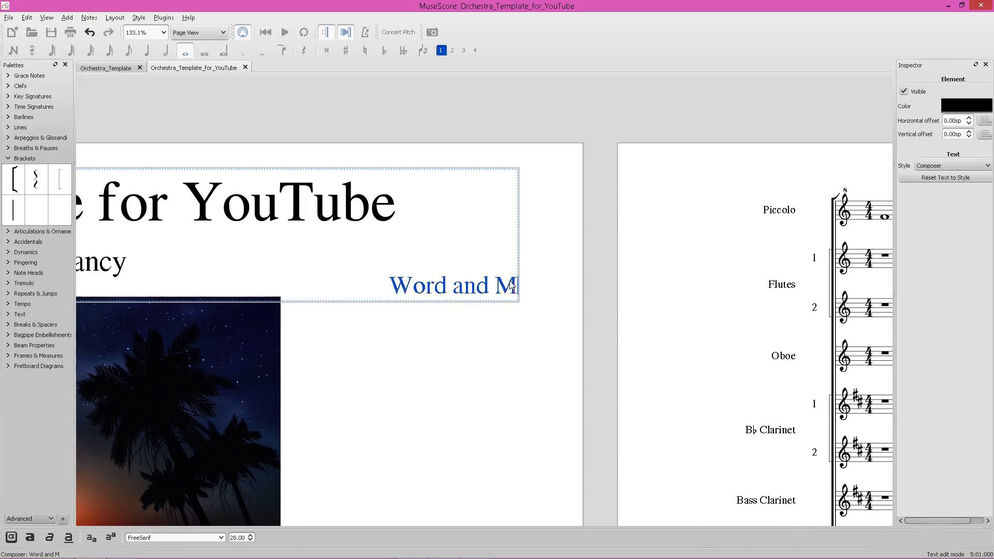
pyautogui.write('usic by:')
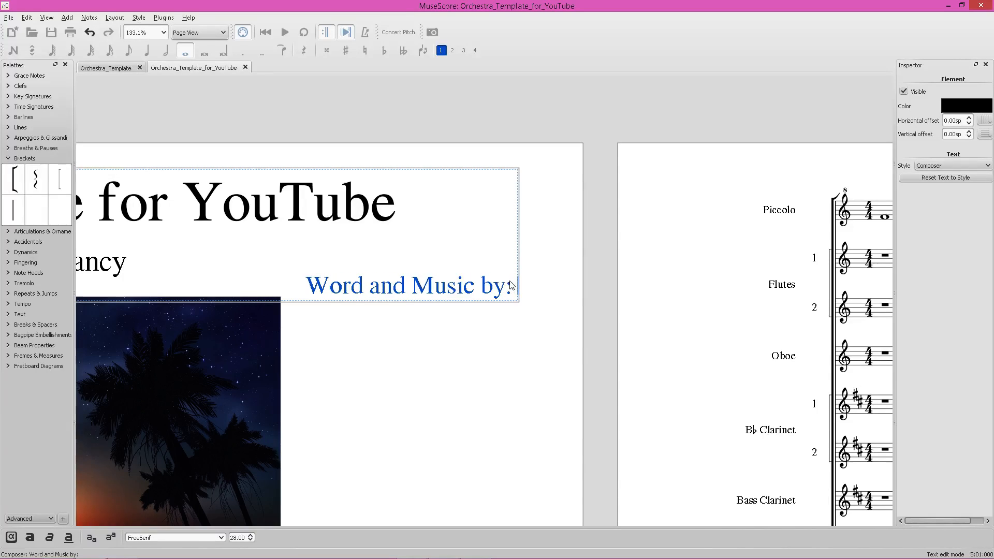
pyautogui.write(' NAME')
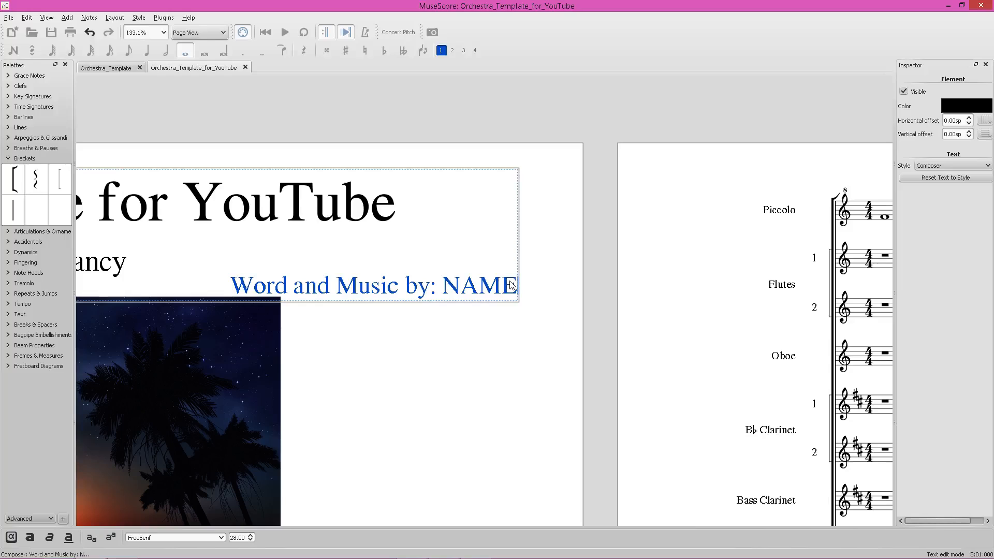
pyautogui.write(' OF COMPS')
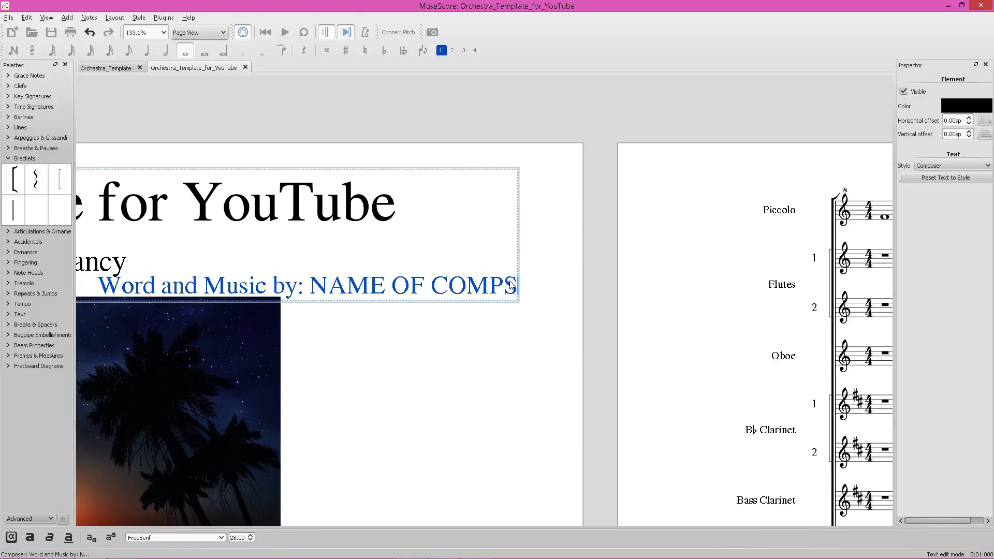
pyautogui.press('BackSpace')
pyautogui.press('BackSpace')
pyautogui.press('BackSpace')
pyautogui.press('BackSpace')
pyautogui.press('BackSpace')
pyautogui.press('BackSpace')
pyautogui.press('BackSpace')
pyautogui.press('BackSpace')
pyautogui.press('BackSpace')
pyautogui.press('BackSpace')
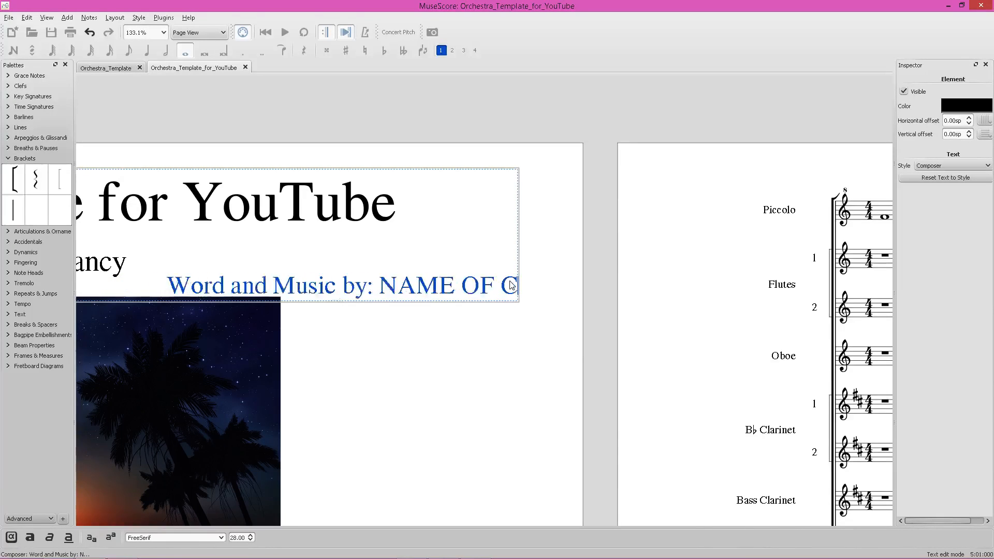
pyautogui.press('BackSpace')
pyautogui.press('BackSpace')
pyautogui.write('COMPOSER NAME')
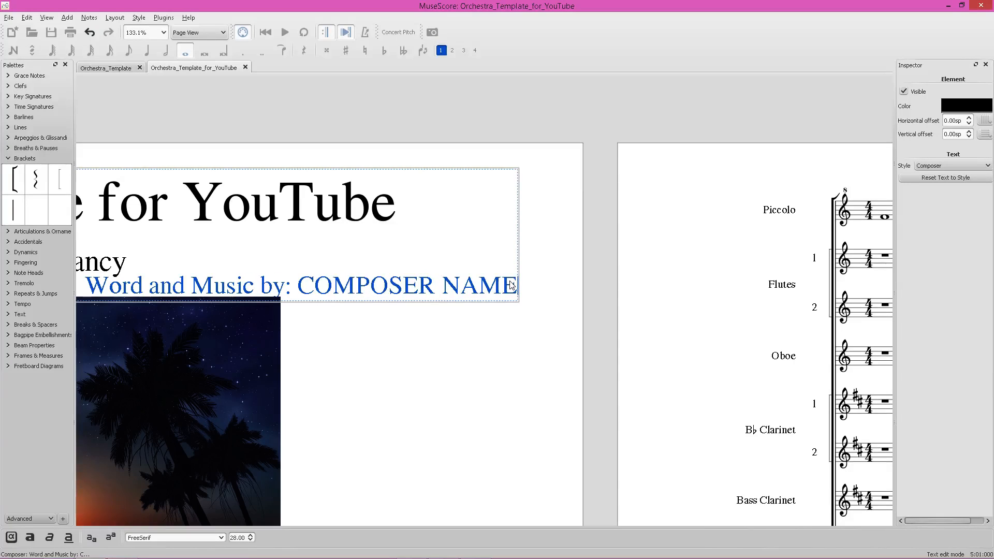
pyautogui.press('BackSpace')
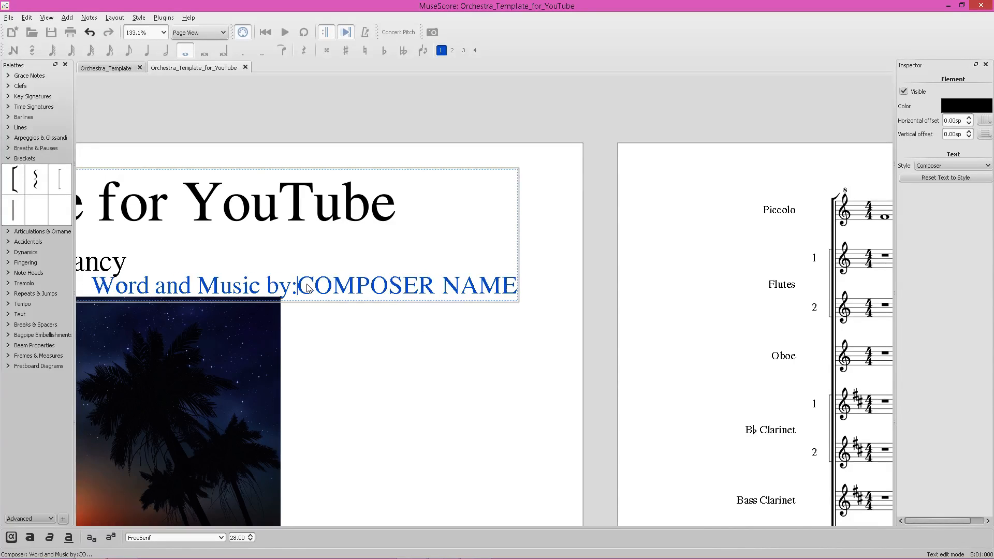
pyautogui.press('Return')
pyautogui.click(515, 289)
pyautogui.press('Return')
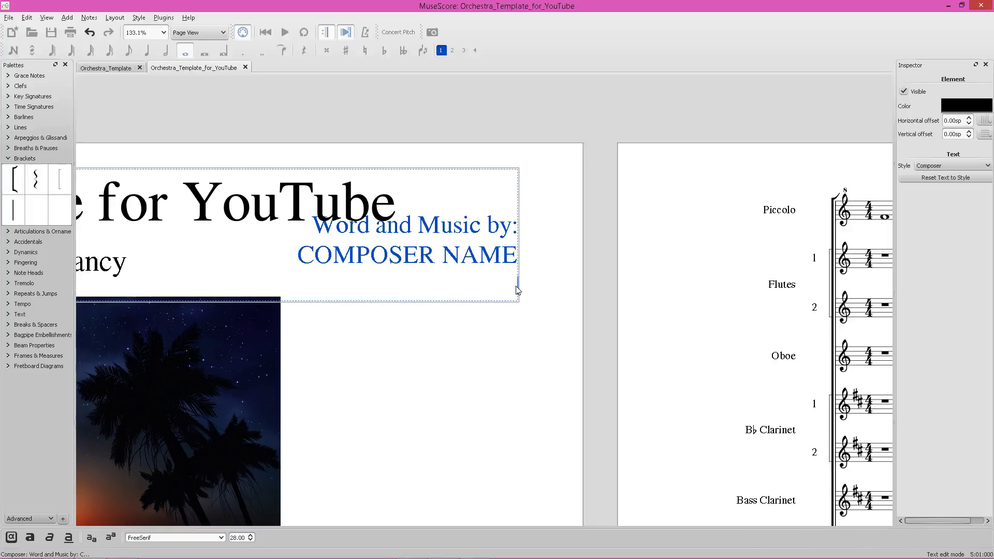
# Add a third composer line reading "Arrangement by" followed by the arranger's name.
pyautogui.write('Arranged by')
pyautogui.press('BackSpace')
pyautogui.press('BackSpace')
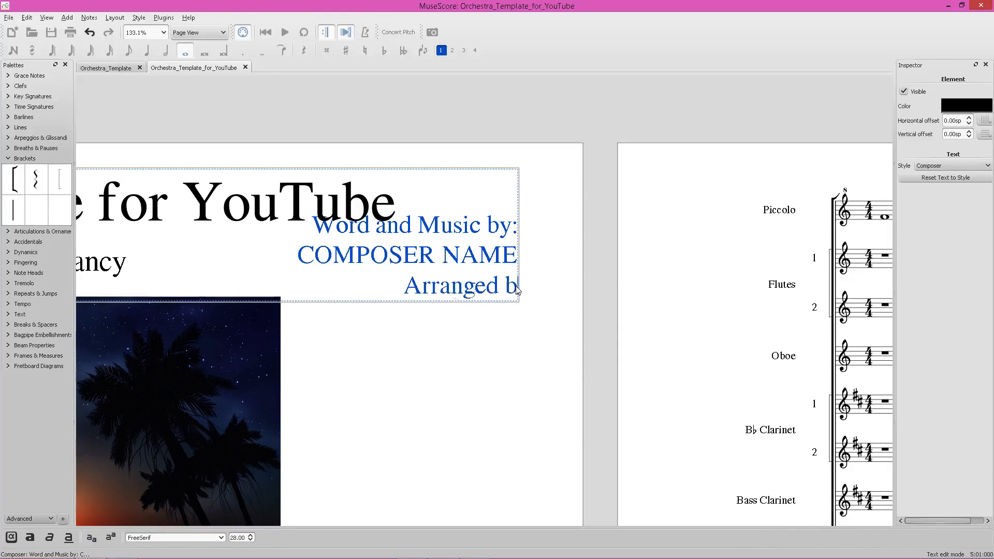
pyautogui.press('BackSpace')
pyautogui.press('BackSpace')
pyautogui.press('BackSpace')
pyautogui.write('ment')
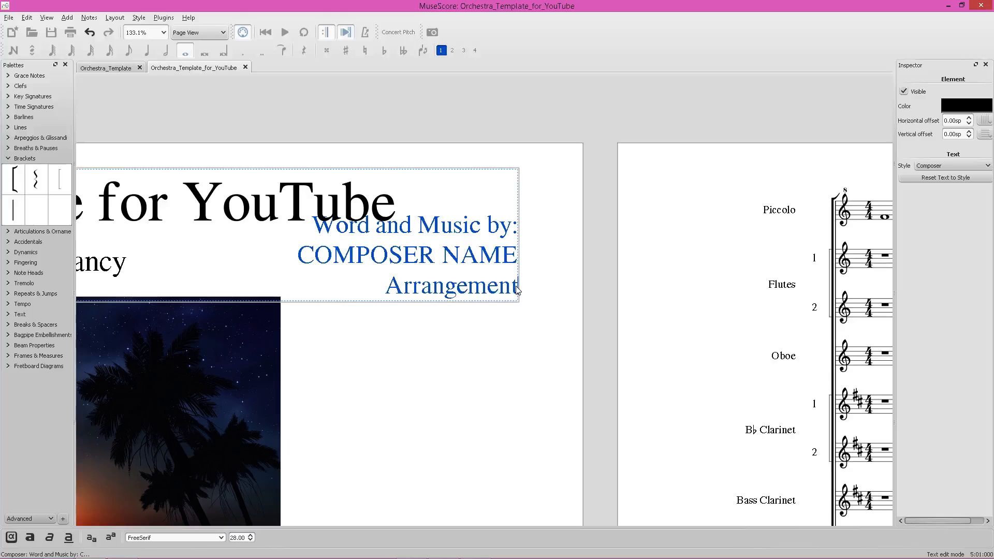
pyautogui.press('BackSpace')
pyautogui.press('BackSpace')
pyautogui.press('BackSpace')
pyautogui.press('BackSpace')
pyautogui.press('BackSpace')
pyautogui.press('BackSpace')
pyautogui.write('men')
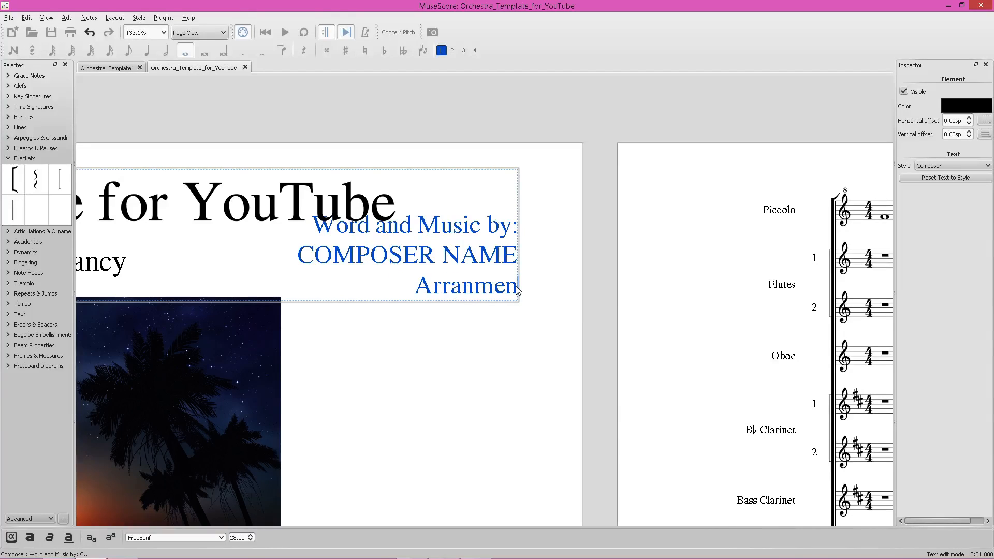
pyautogui.press('BackSpace')
pyautogui.press('BackSpace')
pyautogui.press('BackSpace')
pyautogui.write('n')
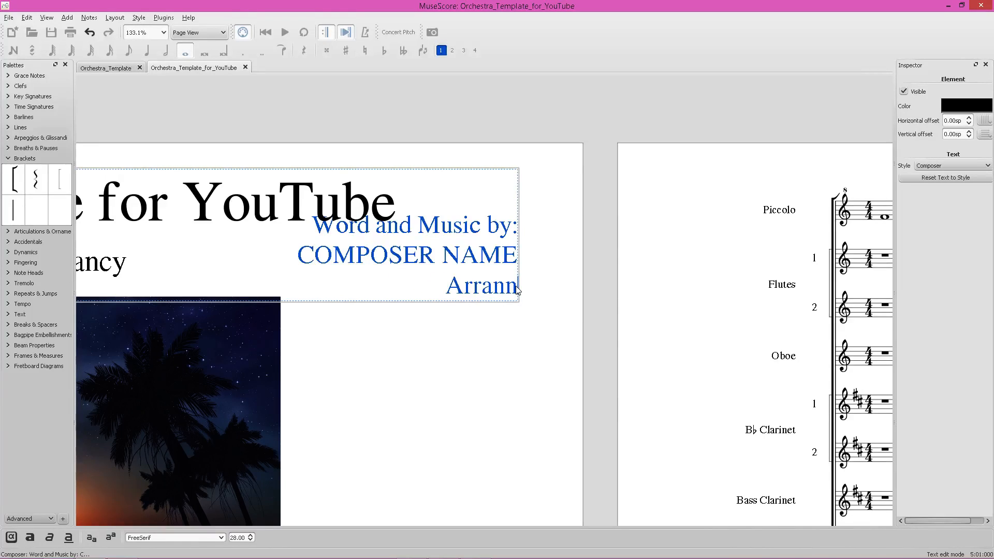
pyautogui.press('BackSpace')
pyautogui.write('gement ')
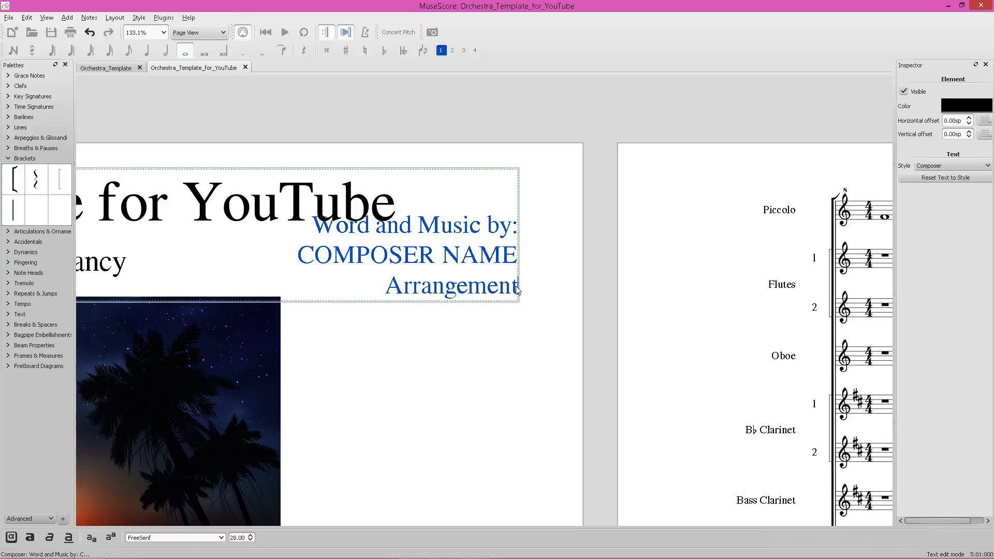
pyautogui.write('by ')
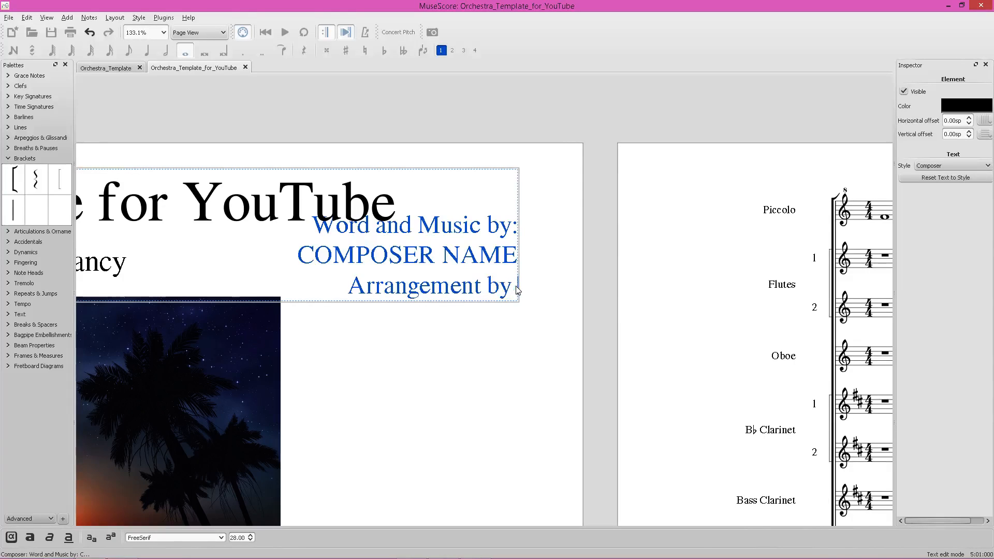
pyautogui.write('Idiut')
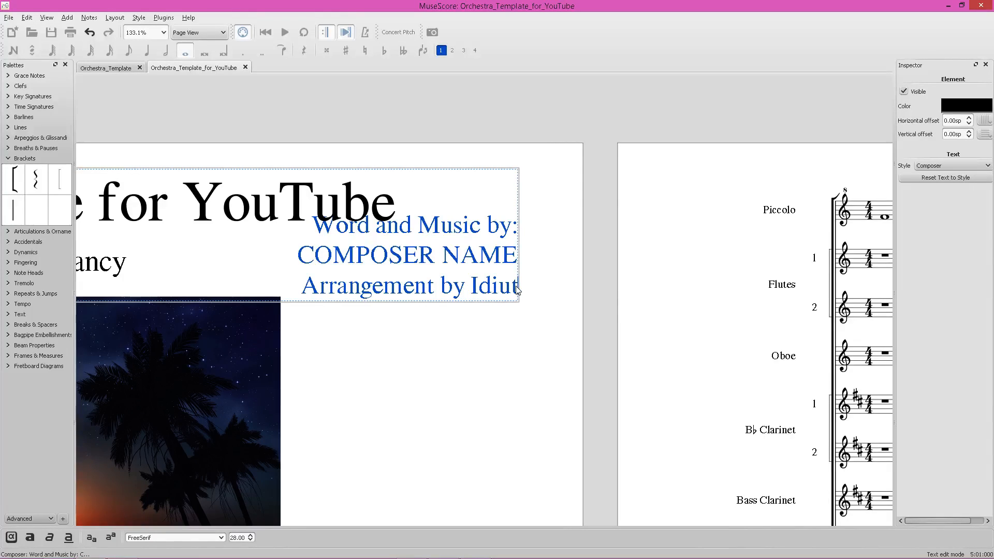
# Format the arranger's name in the composer text as bold italic.
pyautogui.moveTo(472, 291); pyautogui.dragTo(561, 293)
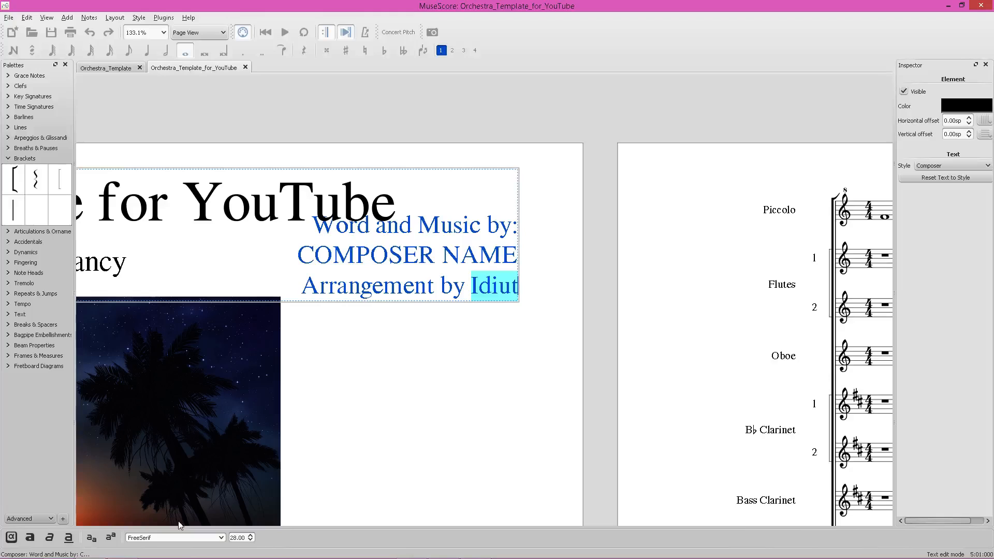
pyautogui.hotkey('ctrl', 'b')
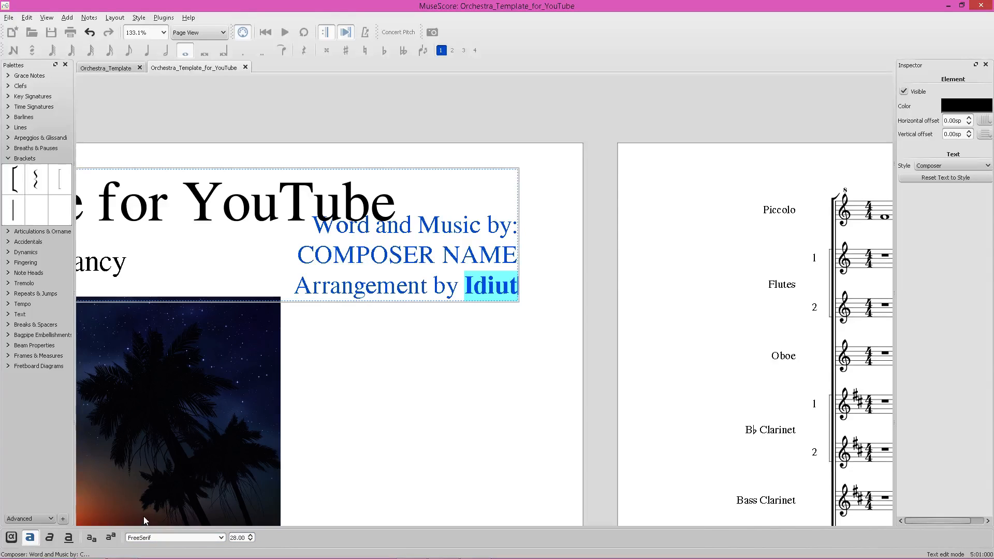
pyautogui.hotkey('ctrl', 'i')
# Replace the "Arrangement by" words with "Arrangement by:" in bold italic before the arranger's name.
pyautogui.click(434, 385)
pyautogui.doubleClick(463, 284)
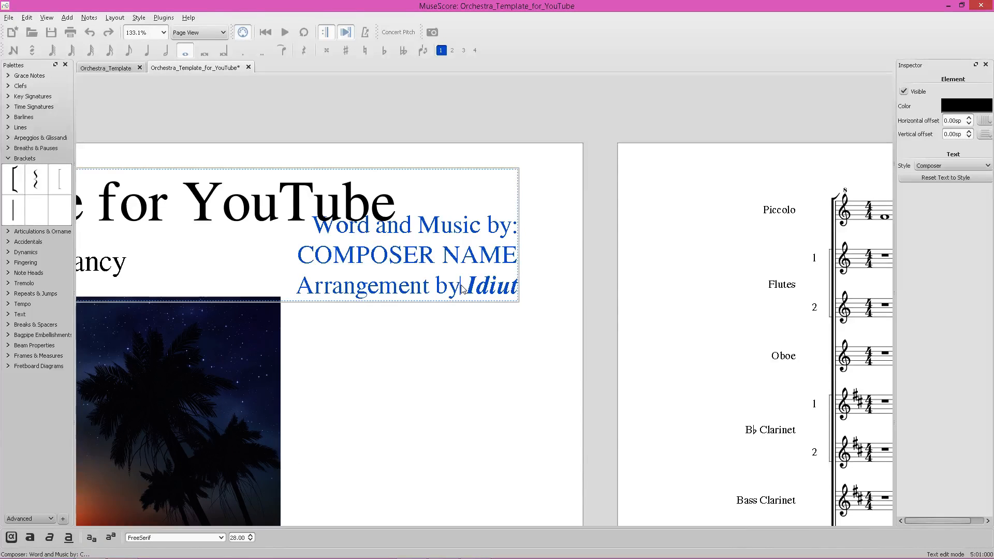
pyautogui.moveTo(463, 288); pyautogui.dragTo(289, 292)
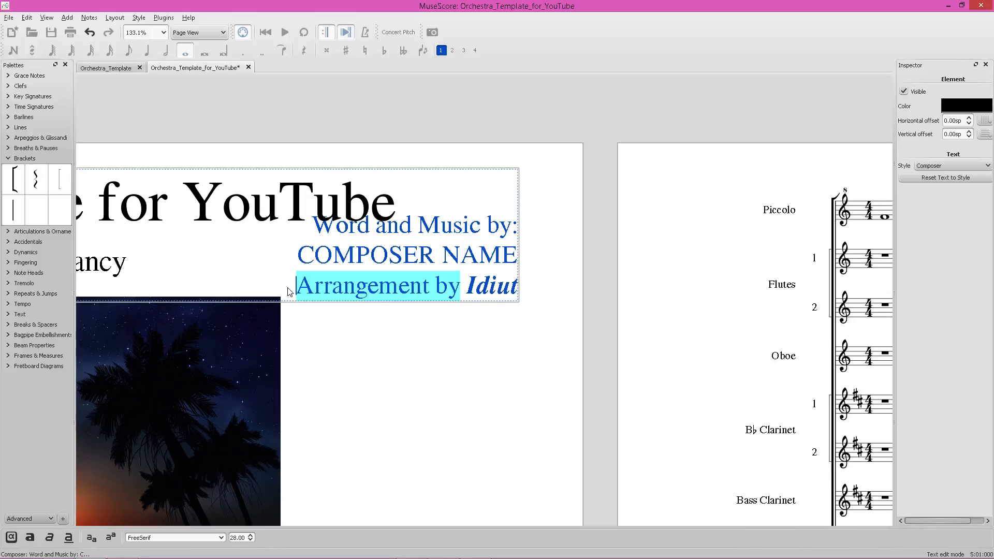
pyautogui.write('♫')
pyautogui.hotkey('ctrl', 'z')
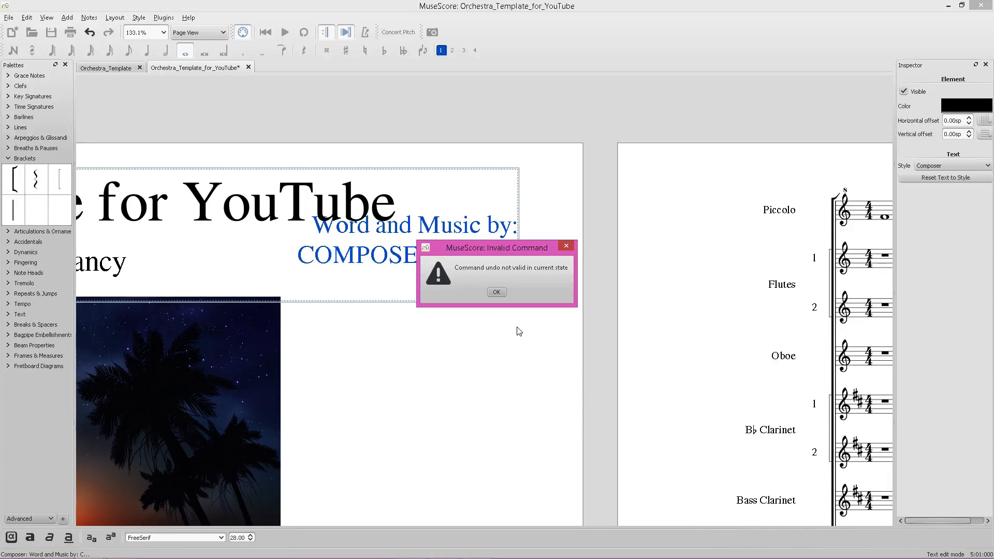
pyautogui.click(497, 292)
pyautogui.click(469, 290)
pyautogui.doubleClick(470, 290)
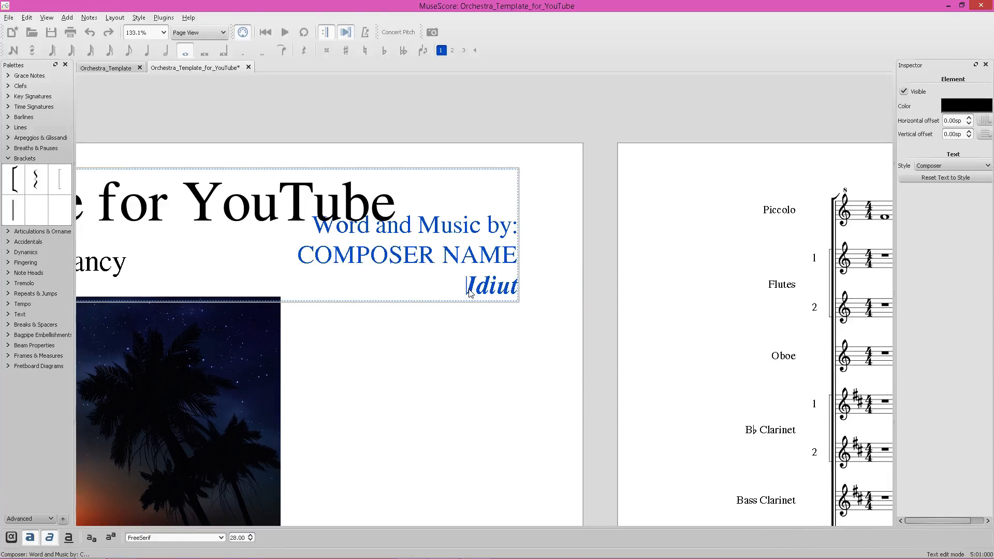
pyautogui.write('Arr an')
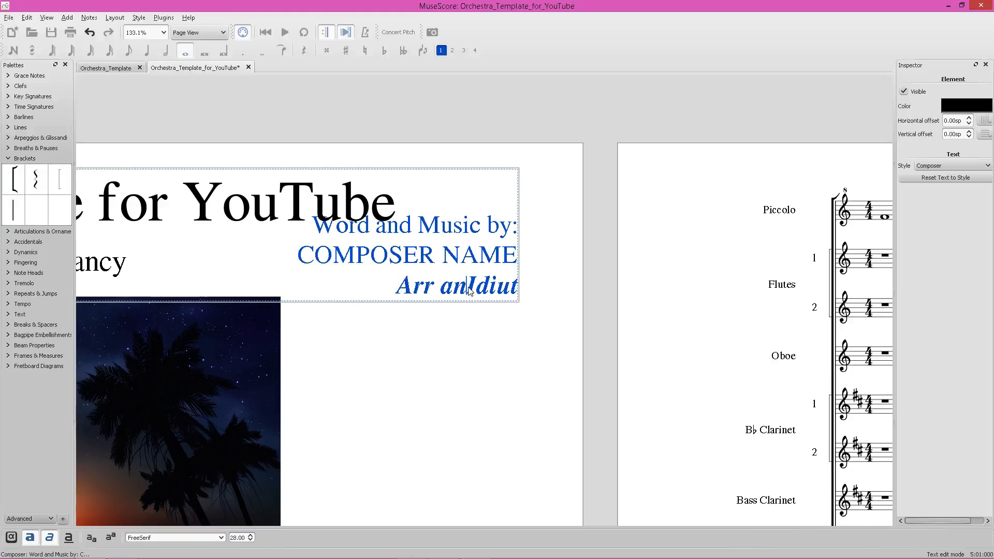
pyautogui.press('BackSpace')
pyautogui.press('BackSpace')
pyautogui.press('BackSpace')
pyautogui.write('anged')
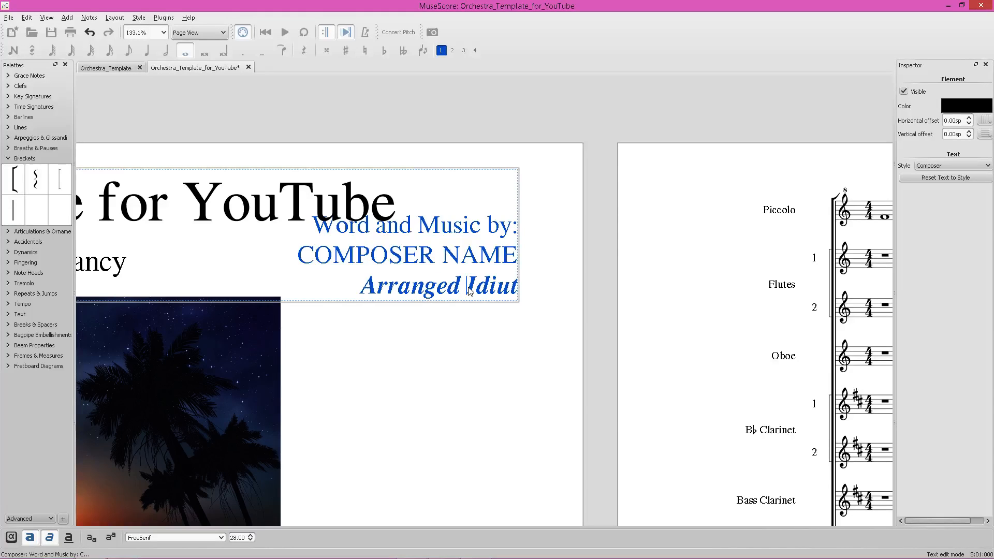
pyautogui.press('BackSpace')
pyautogui.press('BackSpace')
pyautogui.write('ment by:')
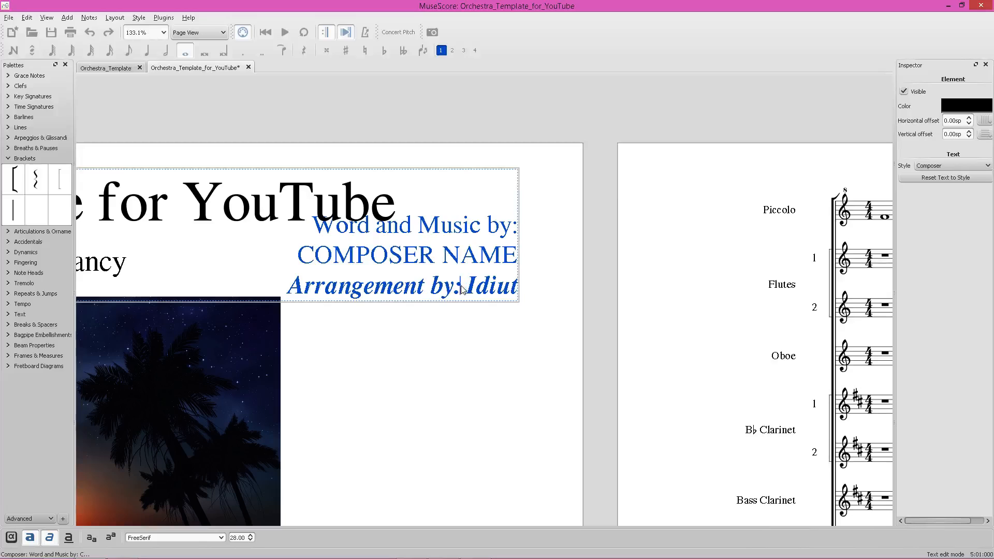
# Remove the italic from the "Arrangement by:" label, leaving it bold.
pyautogui.moveTo(462, 290); pyautogui.dragTo(250, 293)
pyautogui.hotkey('ctrl', 'i')
pyautogui.click(430, 260)
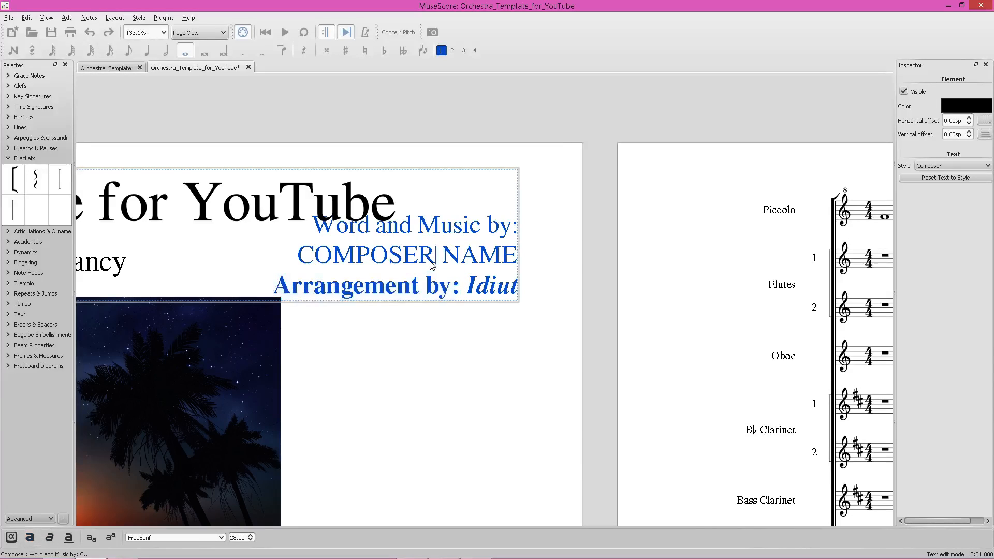
# Leave text editing and save the score.
pyautogui.moveTo(304, 254); pyautogui.dragTo(483, 226)
pyautogui.moveTo(511, 254); pyautogui.dragTo(283, 225)
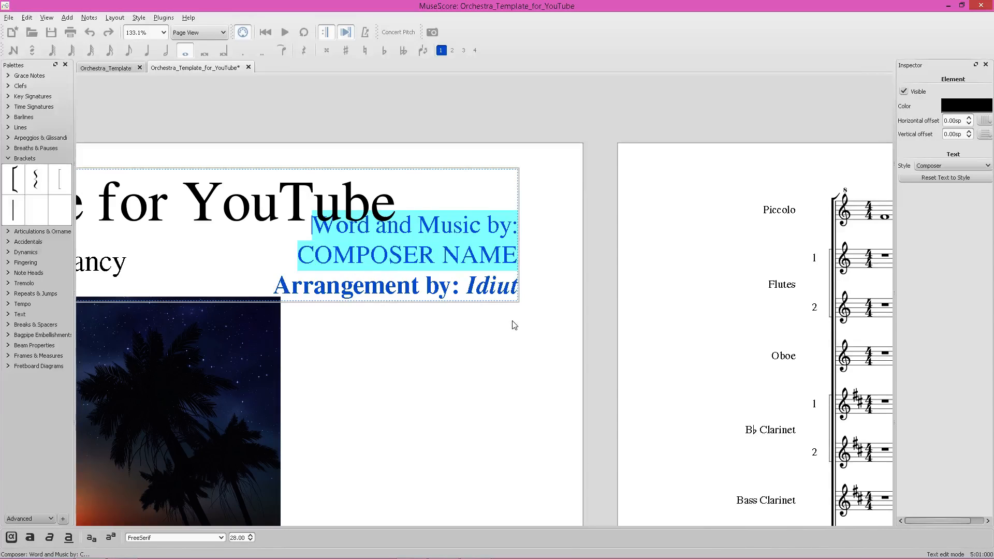
pyautogui.press('Escape')
pyautogui.hotkey('ctrl', 's')
# Nudge the composer text and the title-page image slightly to adjust their vertical positions.
pyautogui.scroll(-4, 544, 290)
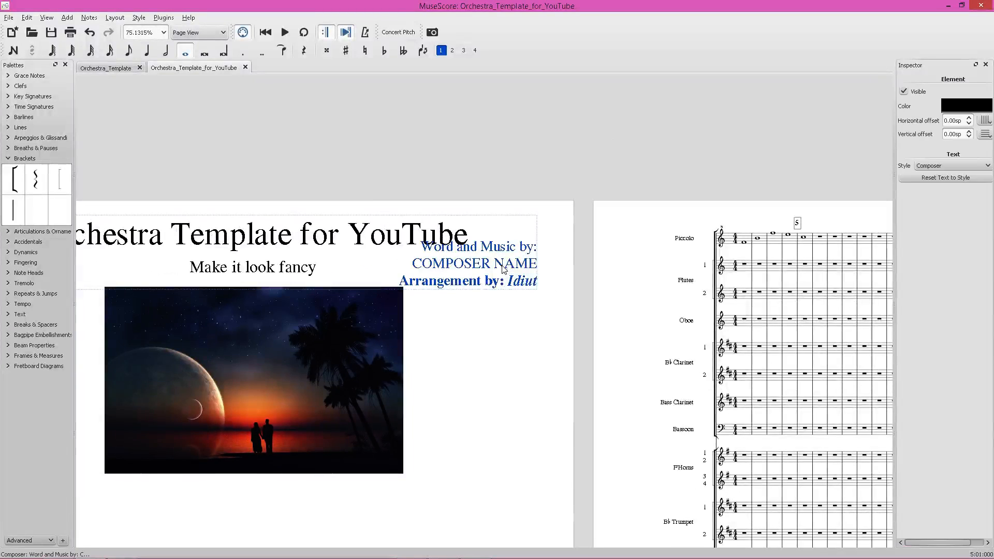
pyautogui.moveTo(503, 266); pyautogui.dragTo(503, 270)
pyautogui.click(515, 318)
pyautogui.moveTo(302, 324); pyautogui.dragTo(301, 330)
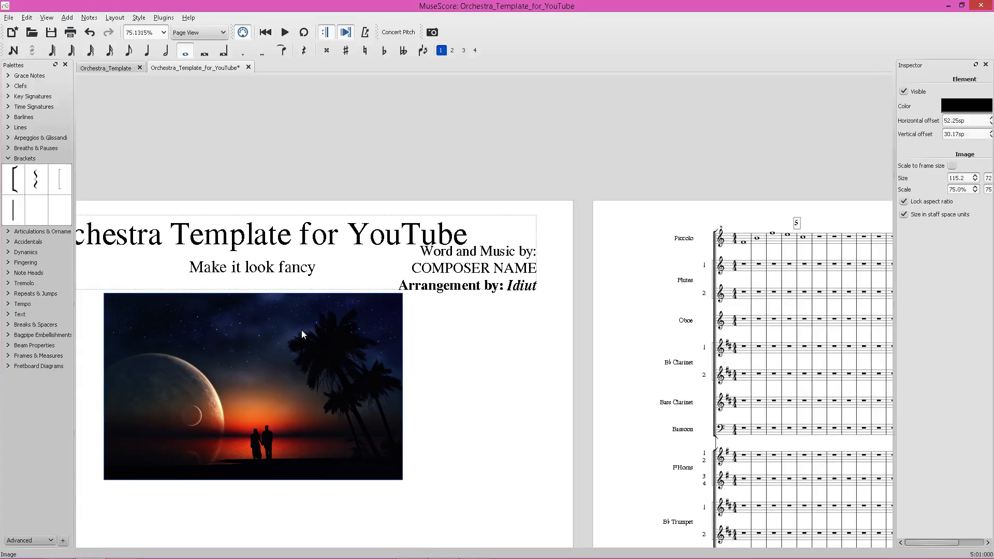
pyautogui.click(422, 314)
pyautogui.doubleClick(354, 289)
pyautogui.moveTo(255, 289); pyautogui.dragTo(255, 293)
pyautogui.click(425, 324)
pyautogui.moveTo(453, 283); pyautogui.dragTo(452, 280)
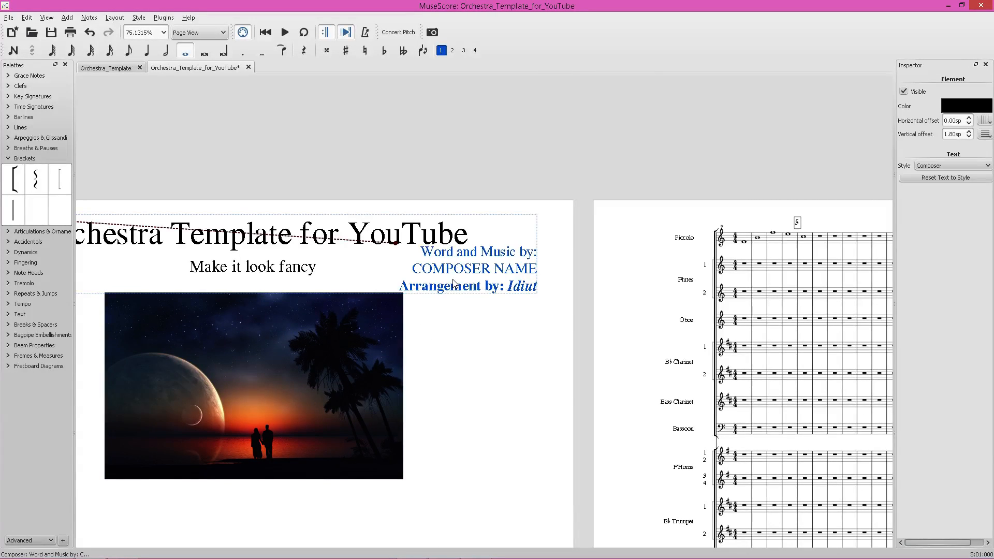
pyautogui.click(440, 371)
pyautogui.keyDown('ctrl'); pyautogui.scroll(-7, 493, 406); pyautogui.keyUp('ctrl')
pyautogui.scroll(-8, 464, 385)
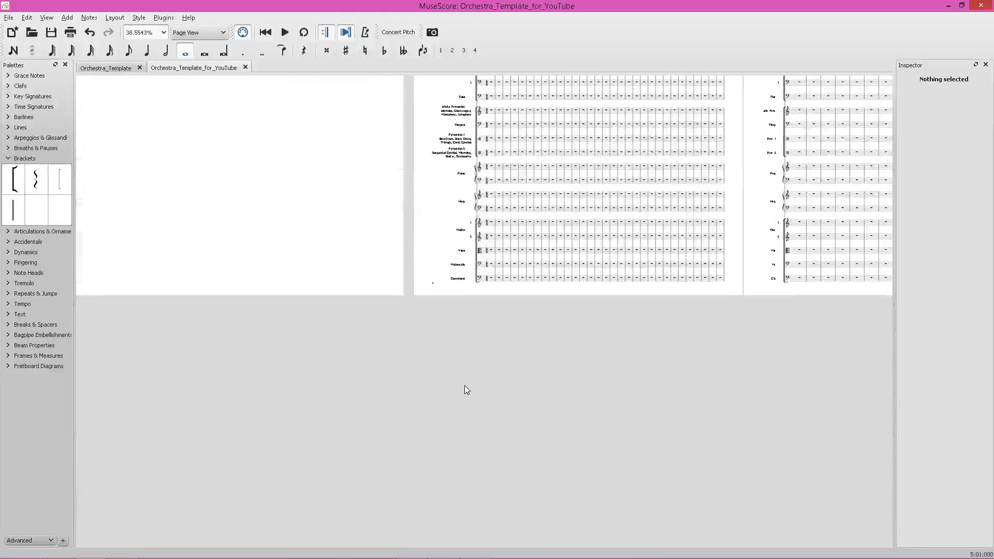
pyautogui.scroll(8, 464, 385)
pyautogui.keyDown('ctrl'); pyautogui.scroll(6, 556, 390); pyautogui.keyUp('ctrl')
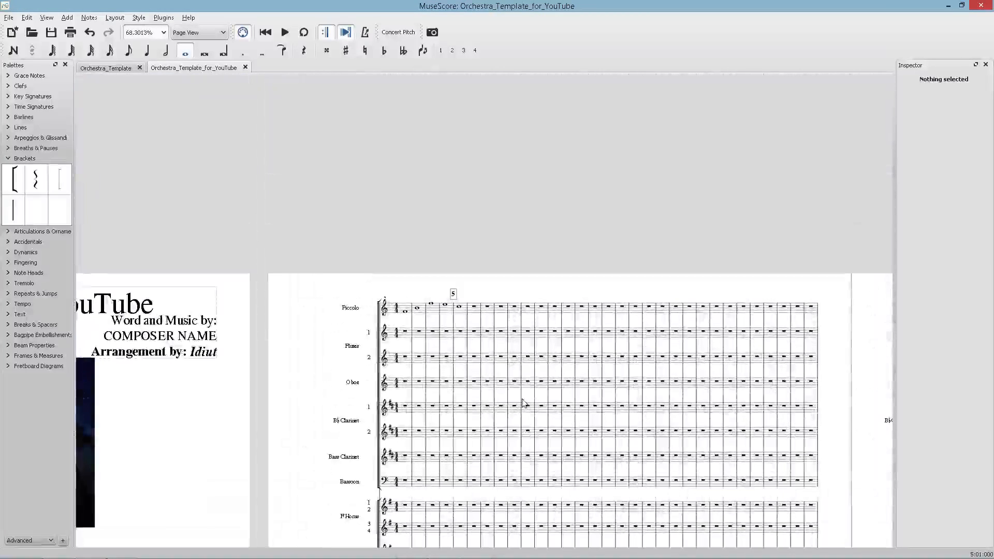
pyautogui.keyDown('ctrl'); pyautogui.scroll(10, 520, 405); pyautogui.keyUp('ctrl')
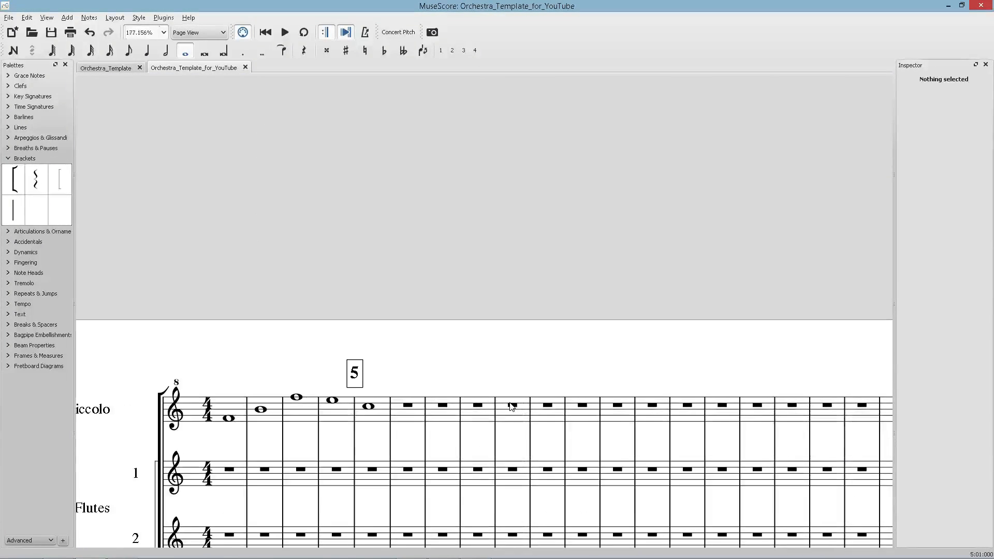
pyautogui.keyDown('ctrl'); pyautogui.scroll(-5, 451, 343); pyautogui.keyUp('ctrl')
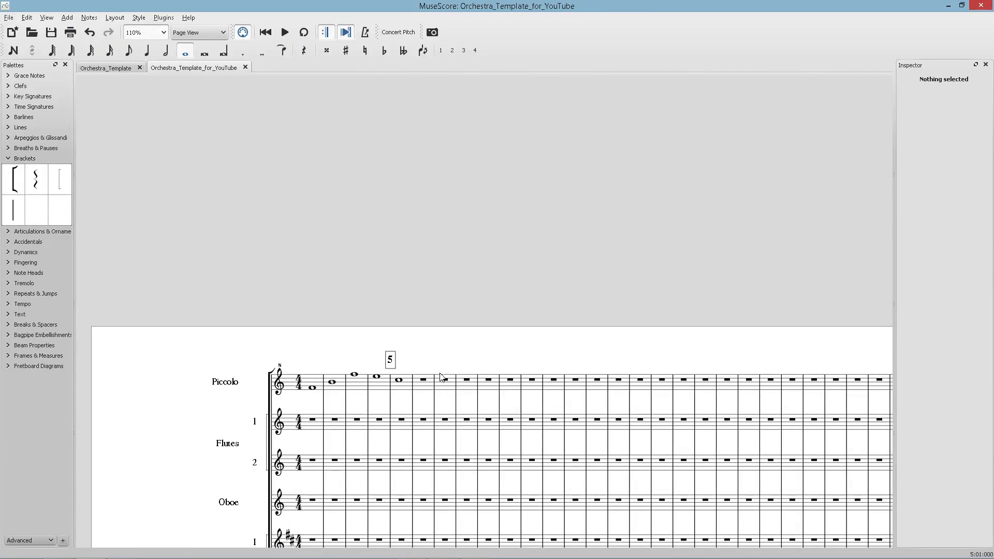